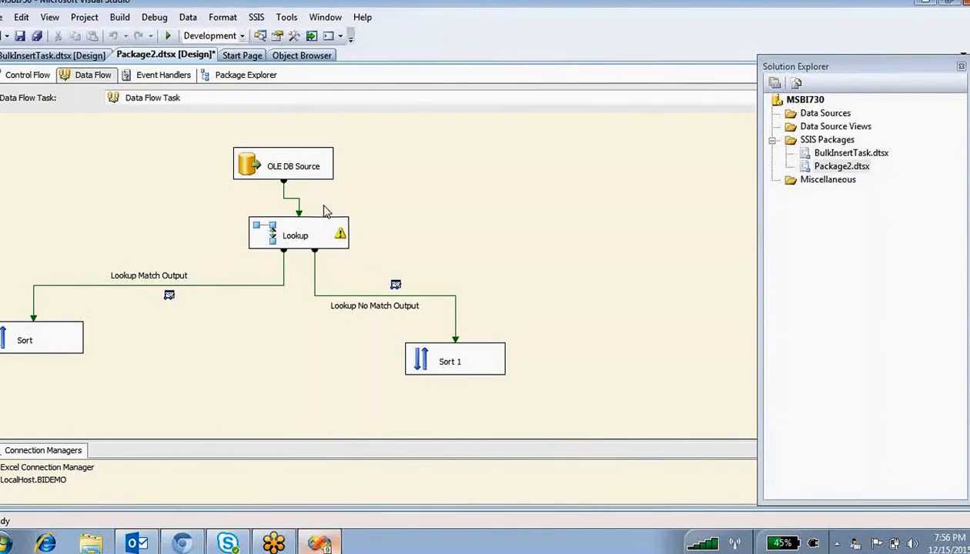
# - Review the OLE DB Source and Lookup settings, closing both without changes
pyautogui.doubleClick(254, 169)
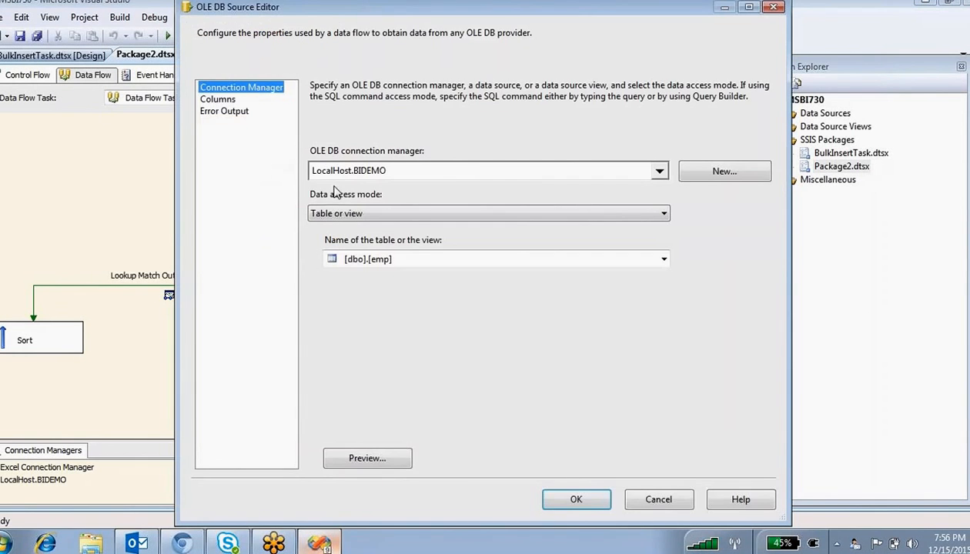
pyautogui.click(579, 501)
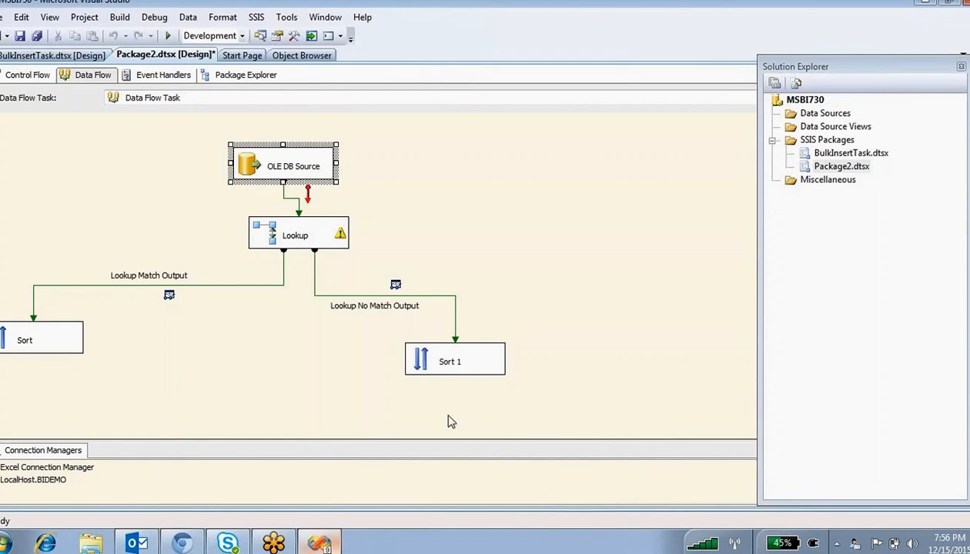
pyautogui.doubleClick(271, 241)
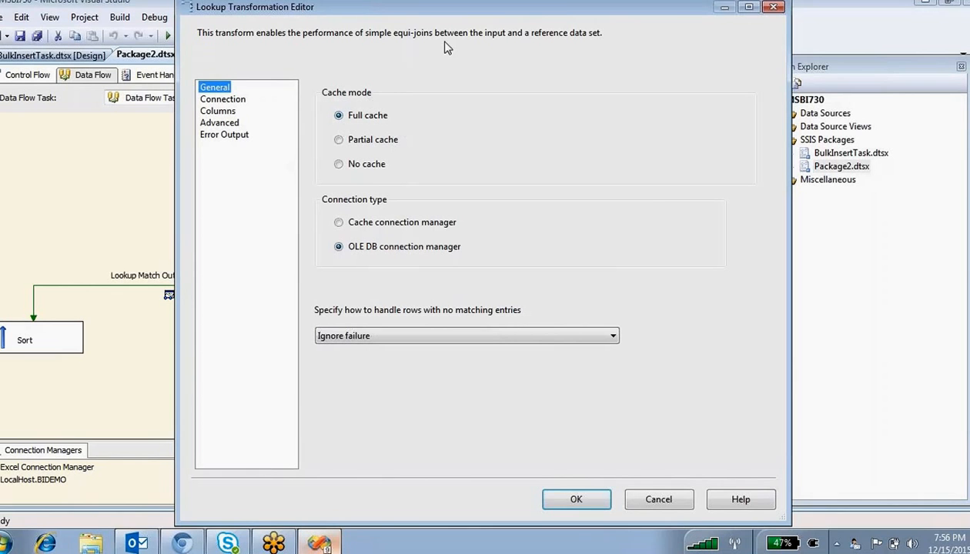
pyautogui.click(559, 5)
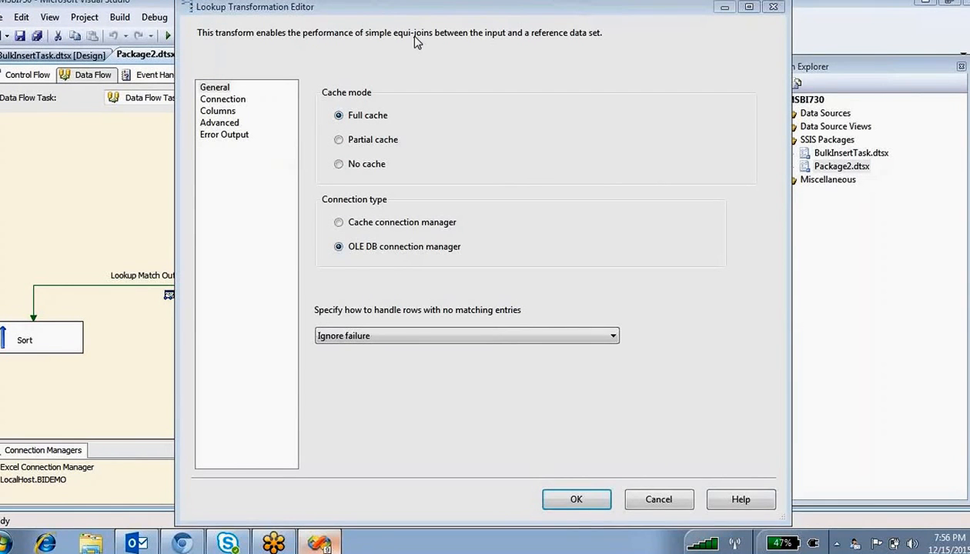
pyautogui.click(584, 499)
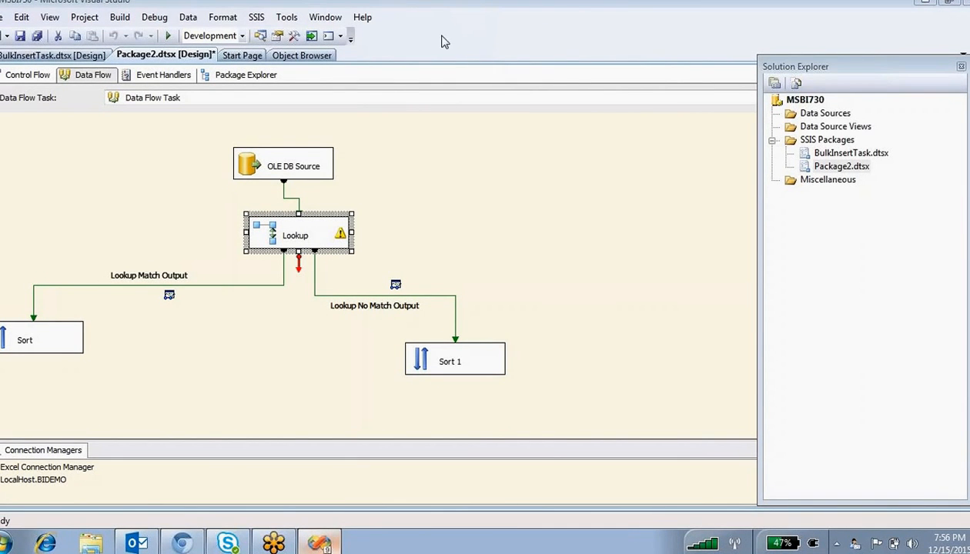
# - Sketch annotations over the data flow diagram with the screen pen
pyautogui.hotkey('ctrl', '2')
pyautogui.moveTo(458, 88)
pyautogui.mouseDown()
pyautogui.moveTo(444, 155)
pyautogui.moveTo(481, 137)
pyautogui.mouseUp()
pyautogui.moveTo(339, 158)
pyautogui.mouseDown()
pyautogui.moveTo(439, 143)
pyautogui.moveTo(445, 127)
pyautogui.moveTo(451, 150)
pyautogui.mouseUp()
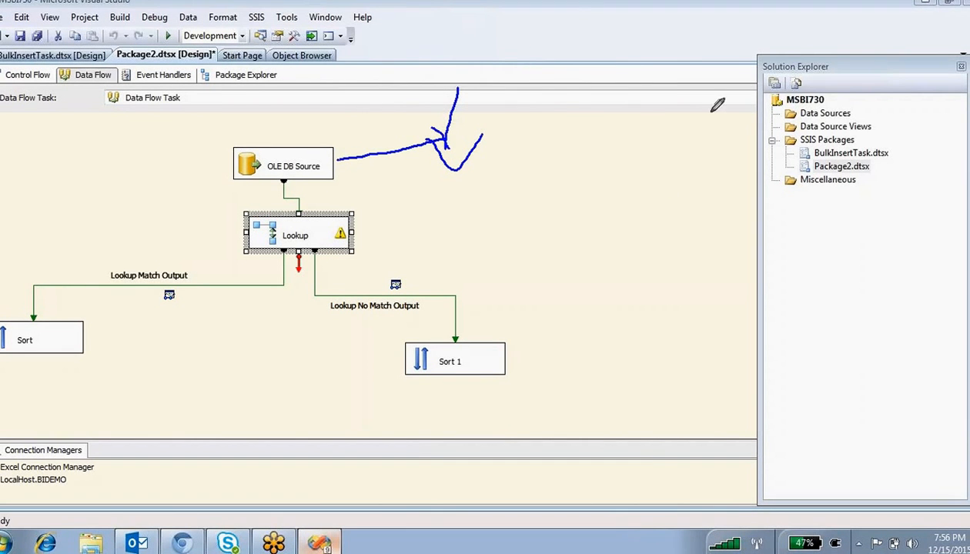
pyautogui.moveTo(554, 107)
pyautogui.mouseDown()
pyautogui.moveTo(502, 133)
pyautogui.moveTo(576, 156)
pyautogui.moveTo(628, 140)
pyautogui.moveTo(662, 117)
pyautogui.moveTo(668, 100)
pyautogui.moveTo(682, 134)
pyautogui.mouseUp()
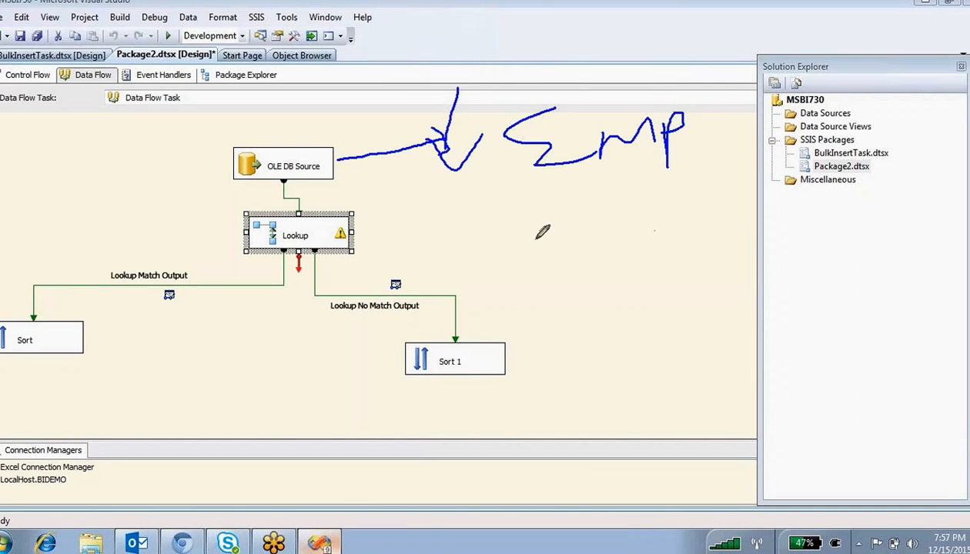
pyautogui.moveTo(600, 177)
pyautogui.mouseDown()
pyautogui.moveTo(702, 236)
pyautogui.moveTo(803, 217)
pyautogui.moveTo(805, 256)
pyautogui.moveTo(847, 229)
pyautogui.moveTo(859, 254)
pyautogui.mouseUp()
pyautogui.moveTo(883, 220)
pyautogui.mouseDown()
pyautogui.moveTo(884, 264)
pyautogui.moveTo(885, 245)
pyautogui.moveTo(915, 234)
pyautogui.moveTo(935, 207)
pyautogui.moveTo(946, 231)
pyautogui.moveTo(918, 231)
pyautogui.moveTo(969, 238)
pyautogui.mouseUp()
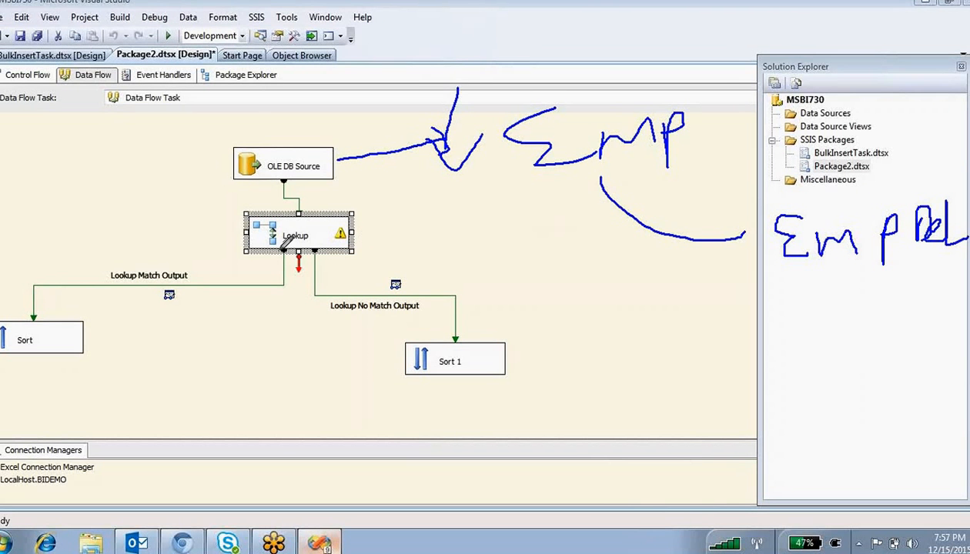
pyautogui.moveTo(275, 98)
pyautogui.mouseDown()
pyautogui.moveTo(275, 165)
pyautogui.moveTo(252, 153)
pyautogui.mouseUp()
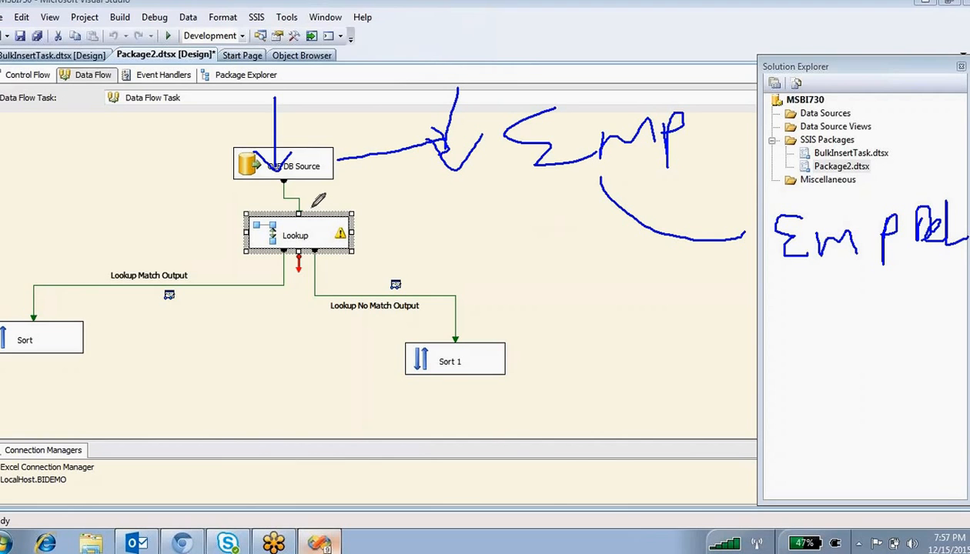
pyautogui.moveTo(315, 199)
pyautogui.mouseDown()
pyautogui.moveTo(250, 225)
pyautogui.moveTo(341, 230)
pyautogui.moveTo(330, 220)
pyautogui.mouseUp()
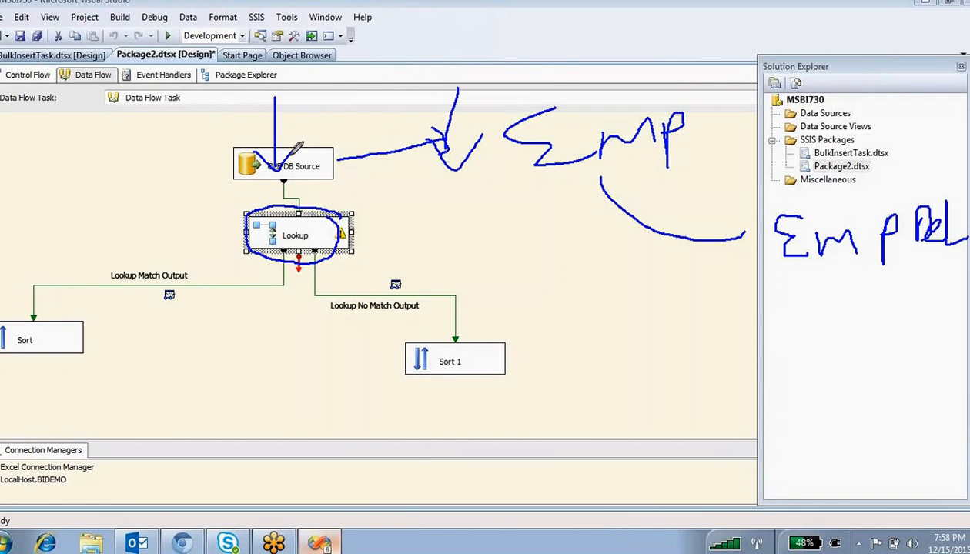
pyautogui.moveTo(327, 183)
pyautogui.mouseDown()
pyautogui.moveTo(339, 163)
pyautogui.moveTo(254, 138)
pyautogui.moveTo(179, 205)
pyautogui.moveTo(186, 200)
pyautogui.mouseUp()
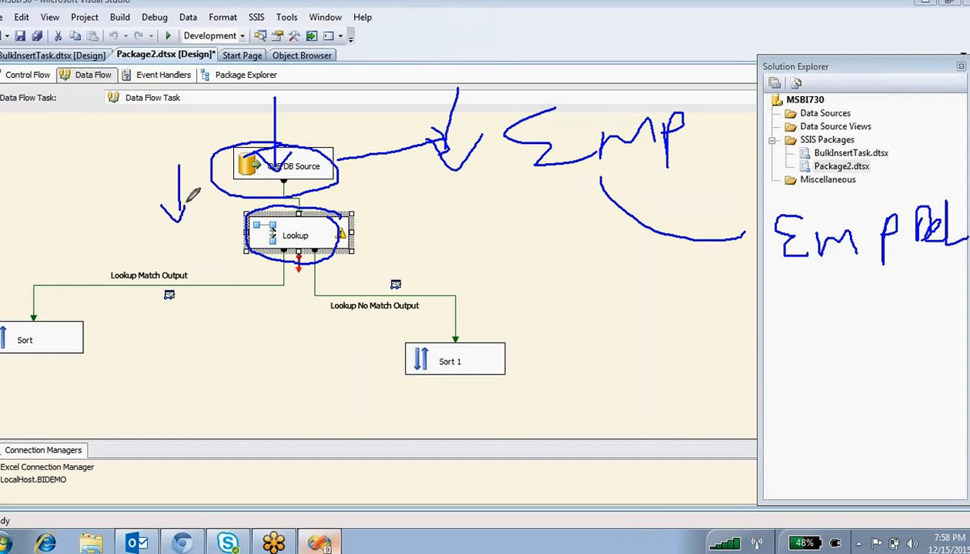
pyautogui.click(215, 241)
# - Preview the rows returned by the Lookup's connection SQL query
pyautogui.doubleClick(278, 235)
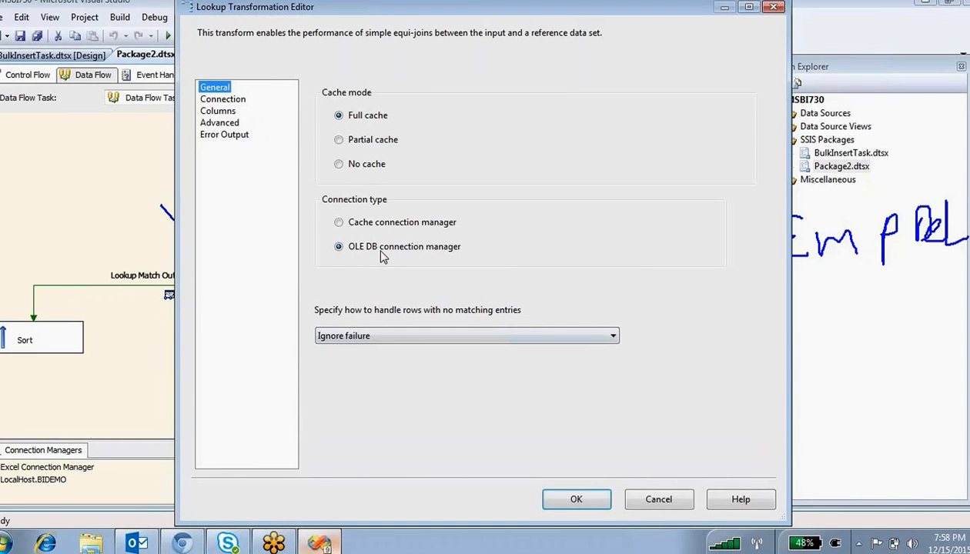
pyautogui.click(223, 100)
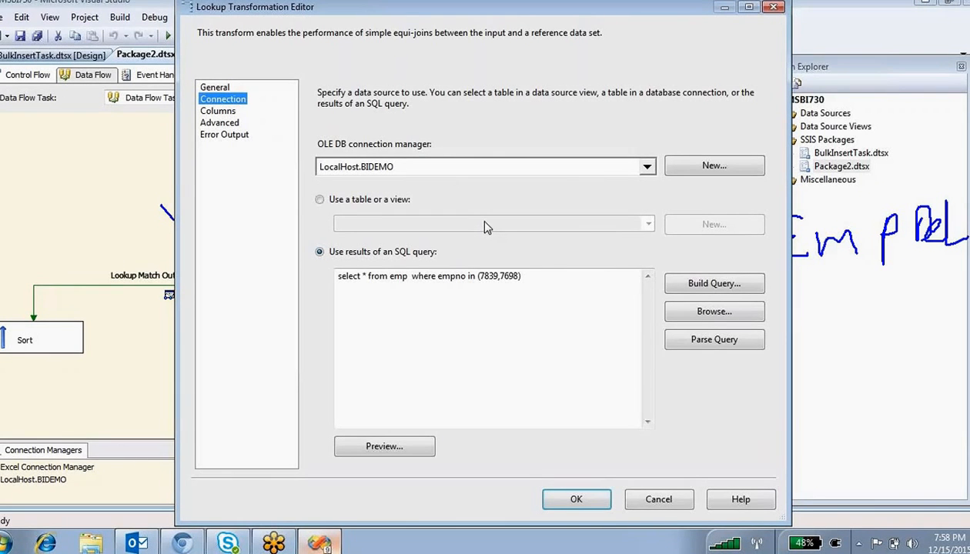
pyautogui.click(407, 277)
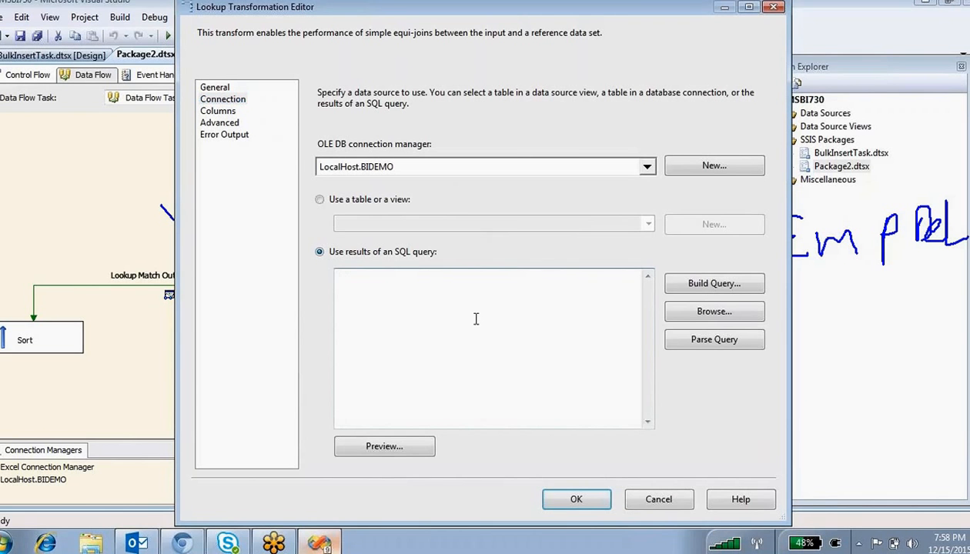
pyautogui.click(386, 454)
pyautogui.click(612, 407)
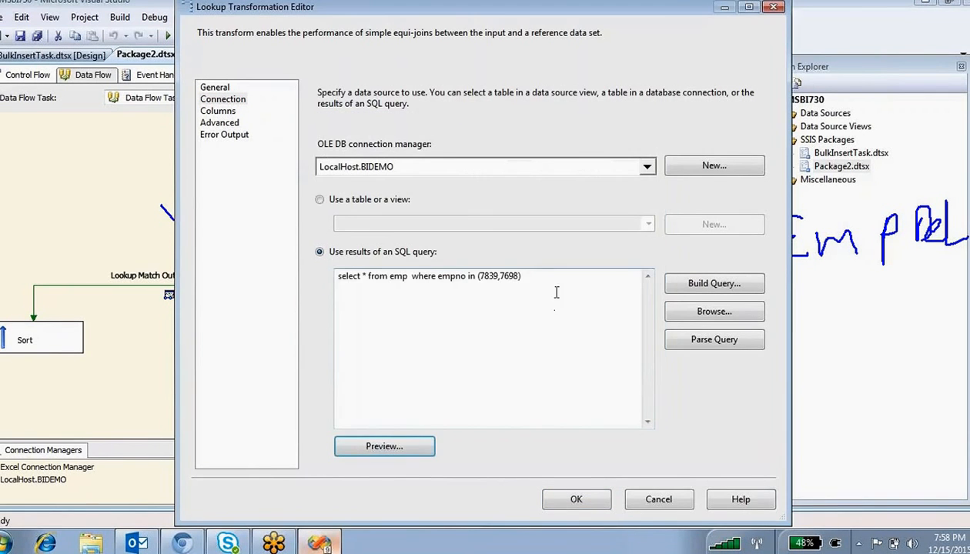
pyautogui.click(556, 292)
pyautogui.hotkey('ctrl', 'a')
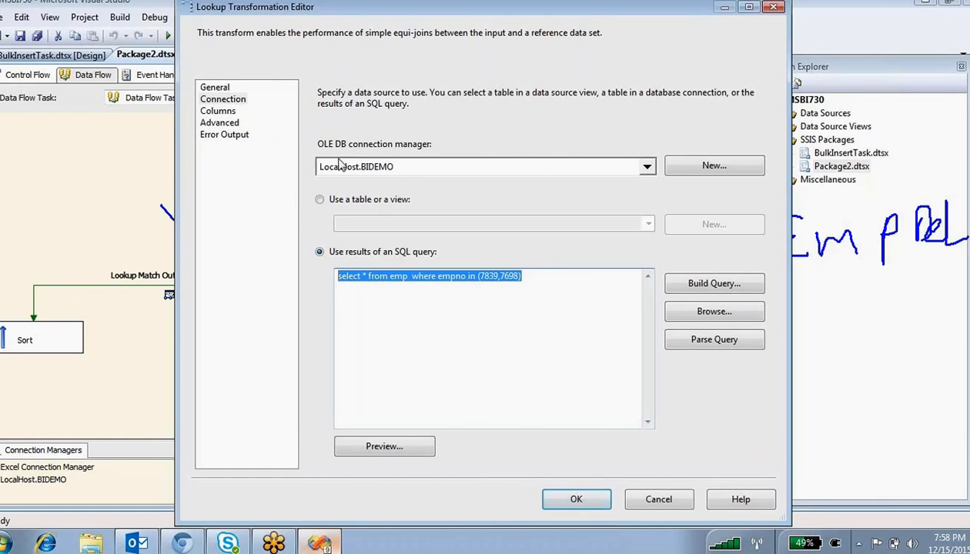
# - Check the Lookup's empno-to-empno column mapping and close its settings
pyautogui.click(224, 112)
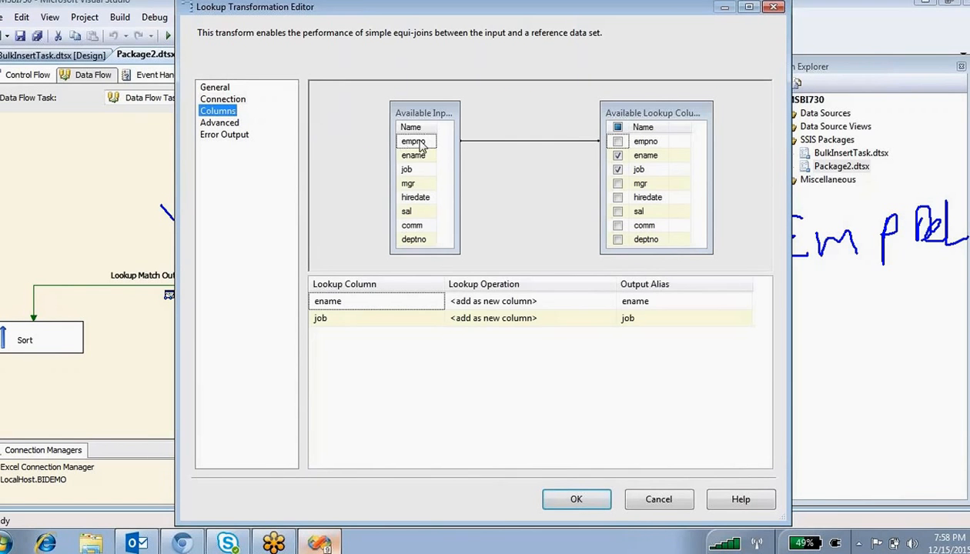
pyautogui.click(416, 154)
pyautogui.click(403, 142)
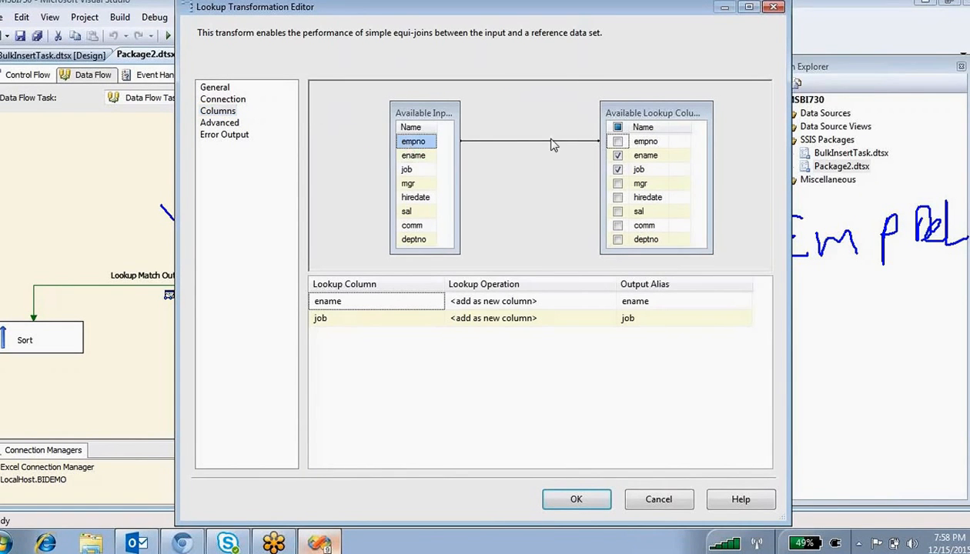
pyautogui.click(644, 142)
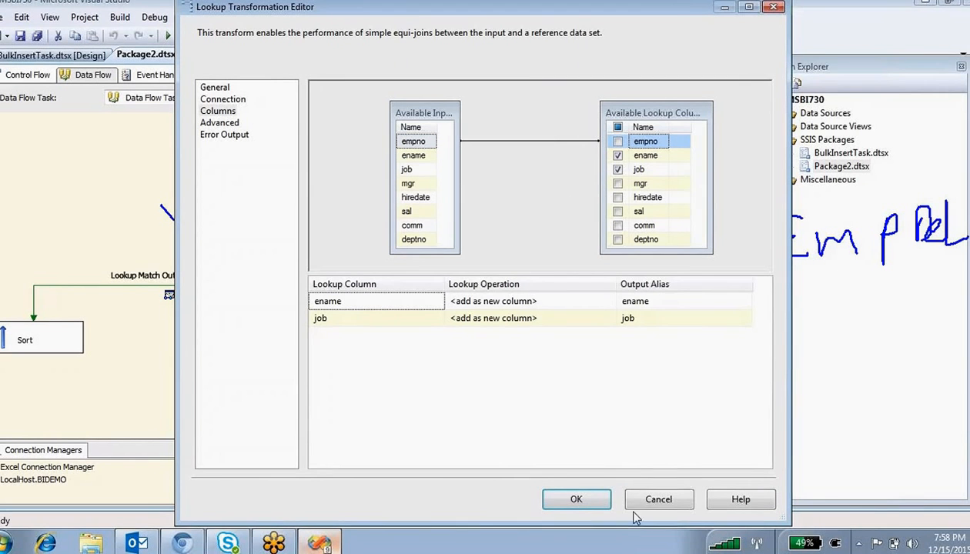
pyautogui.click(576, 500)
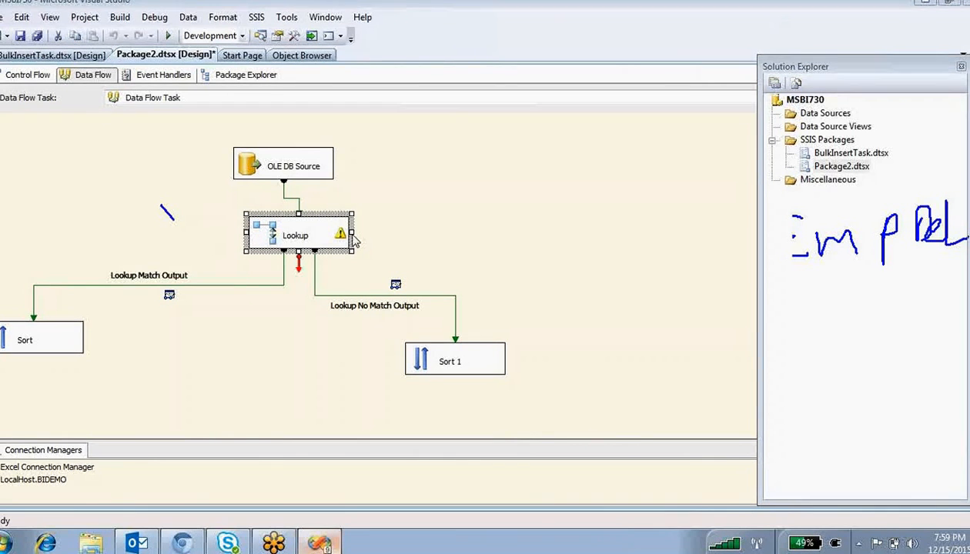
# - Inspect the Lookup Match and No Match Output paths, then reopen the Lookup settings
pyautogui.click(245, 152)
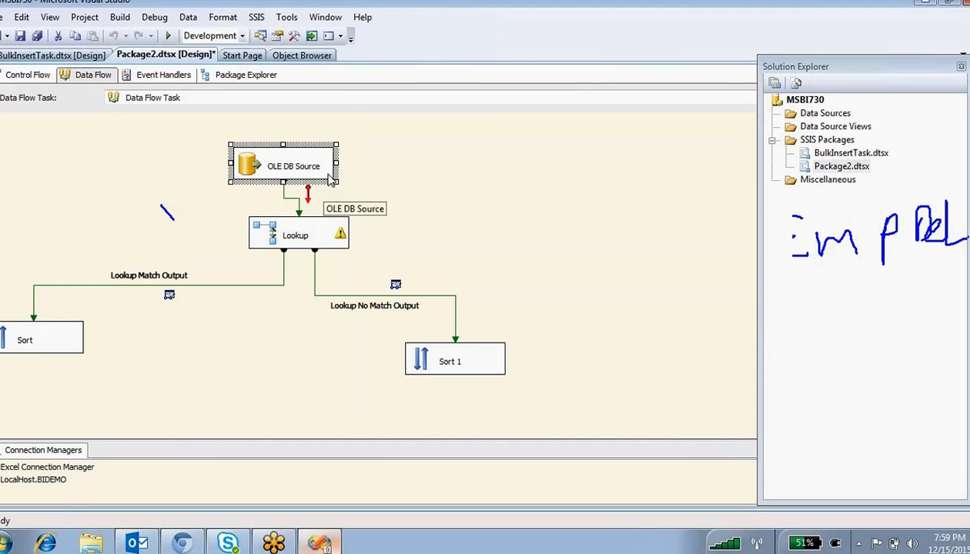
pyautogui.click(277, 240)
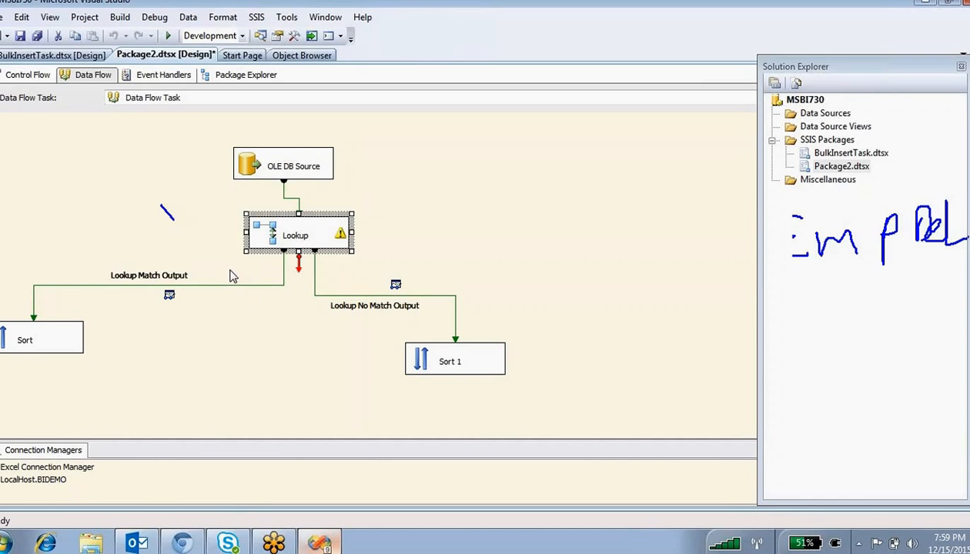
pyautogui.click(28, 338)
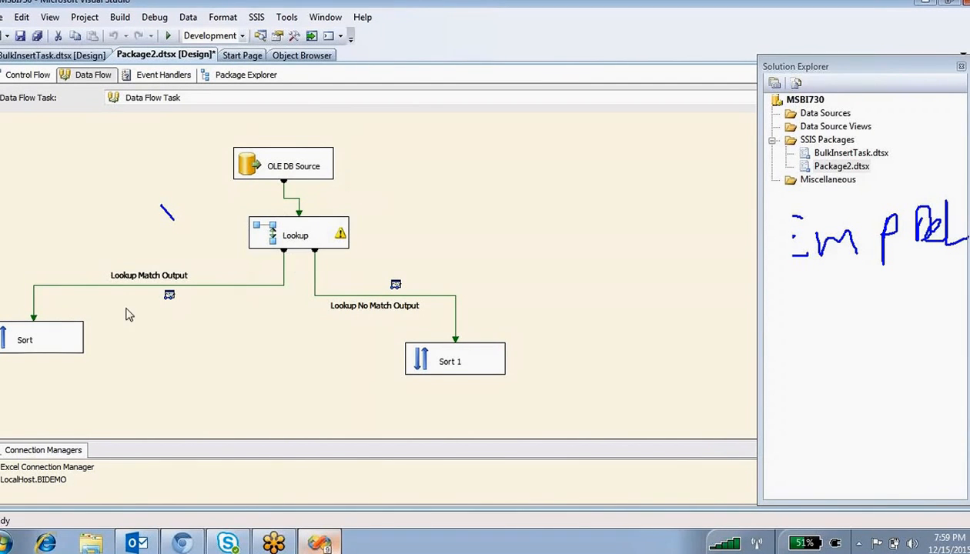
pyautogui.doubleClick(152, 285)
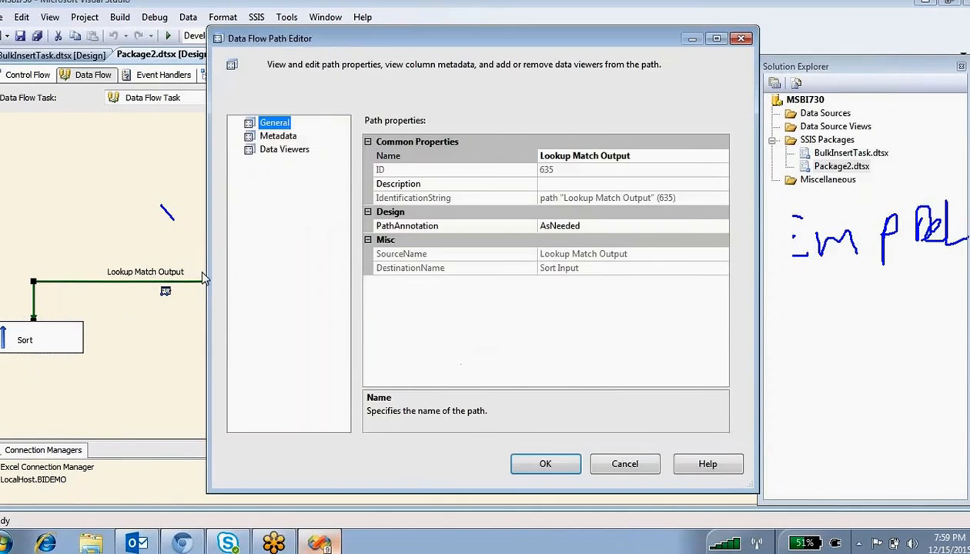
pyautogui.click(619, 466)
pyautogui.doubleClick(379, 307)
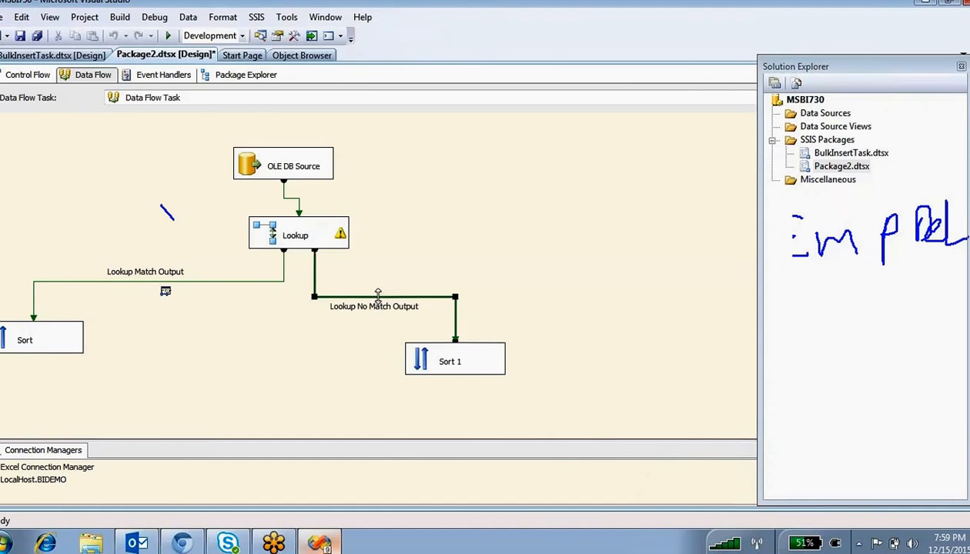
pyautogui.click(622, 462)
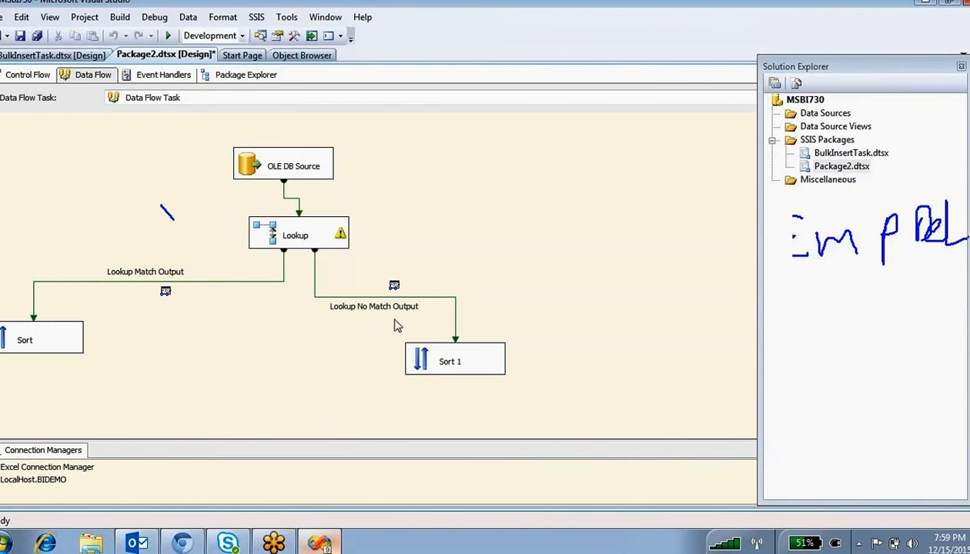
pyautogui.doubleClick(259, 230)
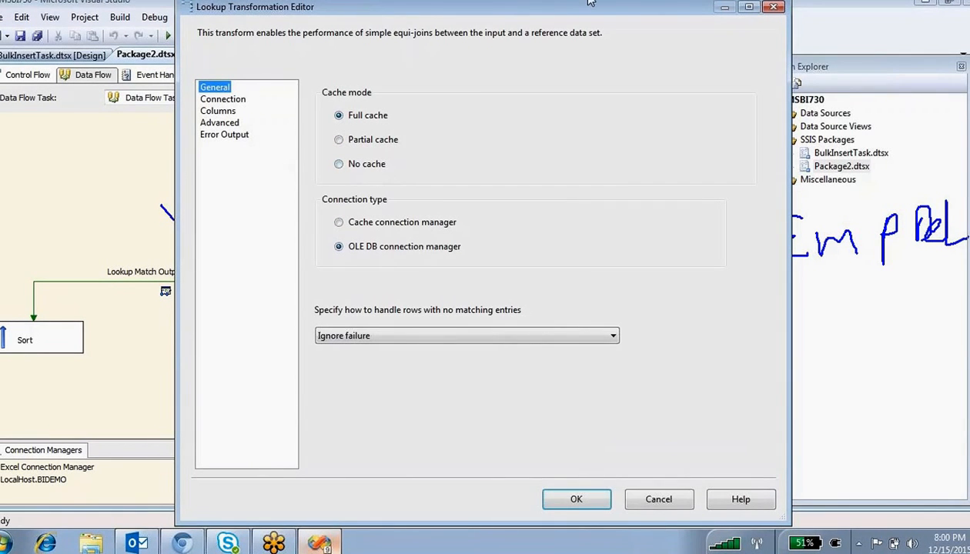
# - Draw the Emp table box linked to a circled Lookup EmpFile box over the editor
pyautogui.click(563, 10)
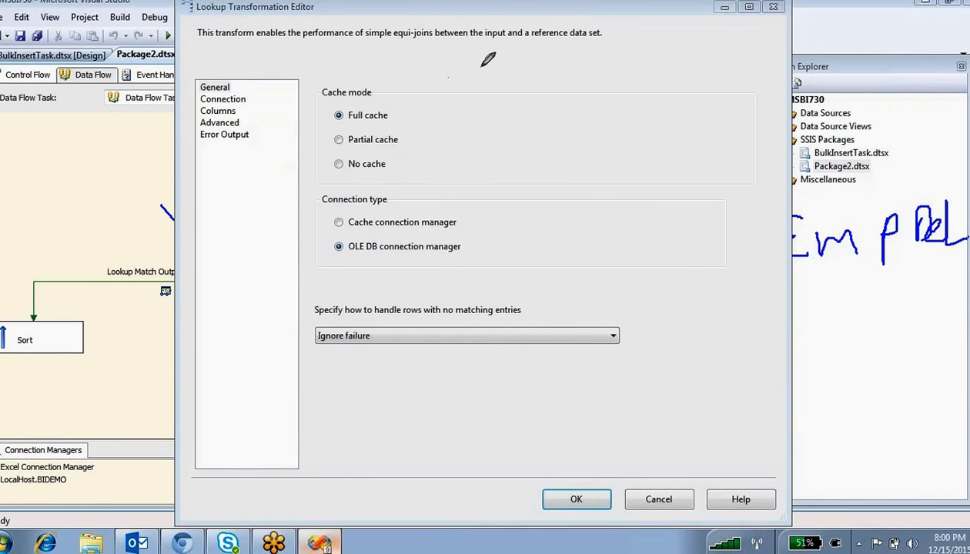
pyautogui.moveTo(481, 66)
pyautogui.mouseDown()
pyautogui.moveTo(552, 140)
pyautogui.moveTo(592, 60)
pyautogui.moveTo(487, 62)
pyautogui.moveTo(416, 90)
pyautogui.moveTo(461, 79)
pyautogui.mouseUp()
pyautogui.moveTo(467, 75)
pyautogui.mouseDown()
pyautogui.moveTo(468, 91)
pyautogui.moveTo(471, 73)
pyautogui.mouseUp()
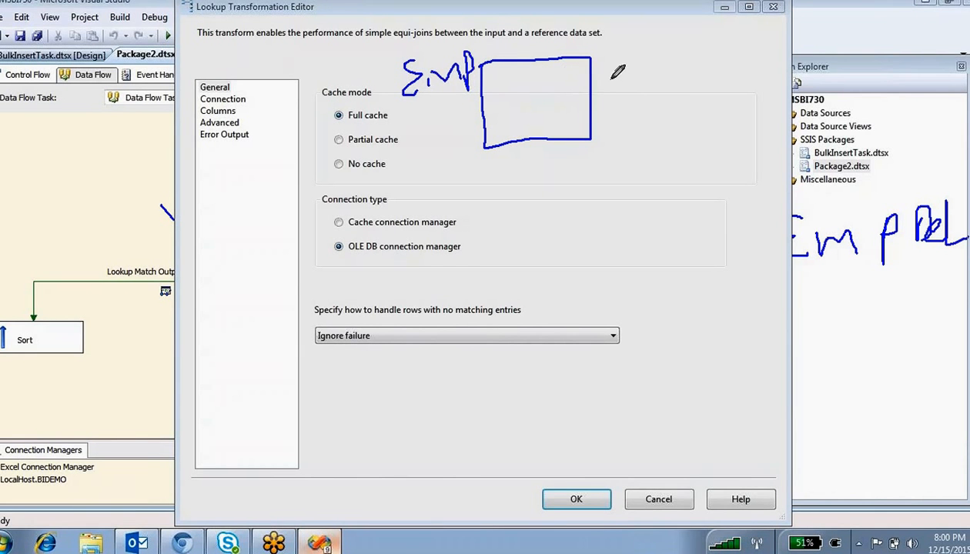
pyautogui.moveTo(739, 44)
pyautogui.mouseDown()
pyautogui.moveTo(738, 87)
pyautogui.moveTo(769, 60)
pyautogui.moveTo(779, 70)
pyautogui.moveTo(806, 53)
pyautogui.moveTo(813, 69)
pyautogui.moveTo(880, 45)
pyautogui.moveTo(877, 63)
pyautogui.mouseUp()
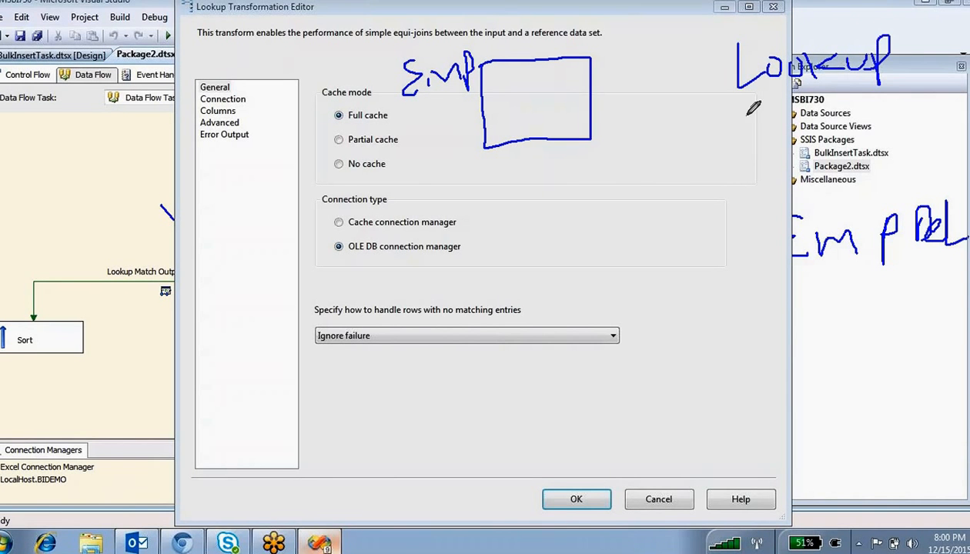
pyautogui.moveTo(745, 107)
pyautogui.mouseDown()
pyautogui.moveTo(865, 106)
pyautogui.moveTo(741, 181)
pyautogui.moveTo(730, 117)
pyautogui.moveTo(782, 131)
pyautogui.moveTo(845, 115)
pyautogui.moveTo(855, 100)
pyautogui.moveTo(876, 111)
pyautogui.moveTo(914, 77)
pyautogui.moveTo(940, 86)
pyautogui.mouseUp()
pyautogui.moveTo(483, 91)
pyautogui.mouseDown()
pyautogui.moveTo(543, 83)
pyautogui.moveTo(571, 67)
pyautogui.moveTo(565, 79)
pyautogui.mouseUp()
pyautogui.moveTo(561, 80); pyautogui.dragTo(578, 77)
pyautogui.moveTo(591, 65); pyautogui.dragTo(591, 77)
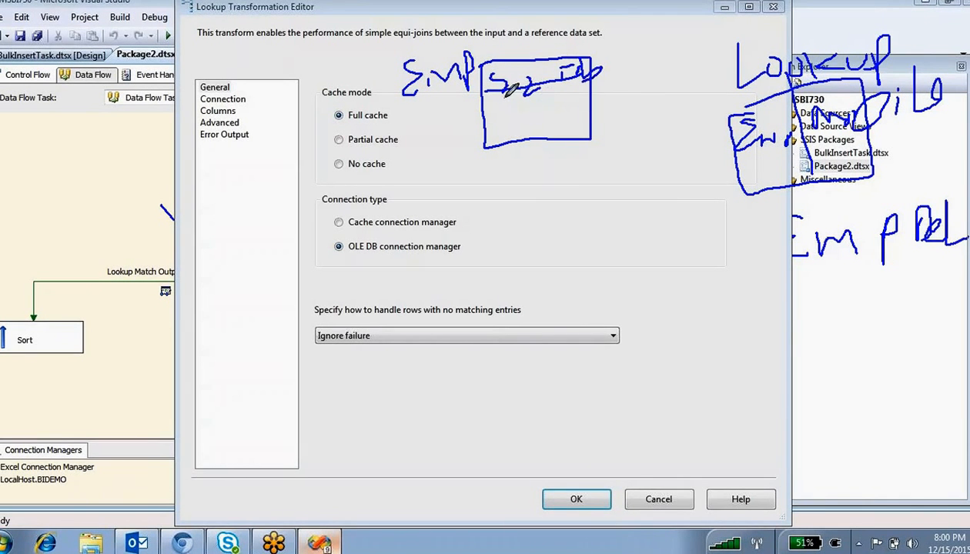
pyautogui.moveTo(497, 92)
pyautogui.mouseDown()
pyautogui.moveTo(551, 117)
pyautogui.moveTo(731, 113)
pyautogui.mouseUp()
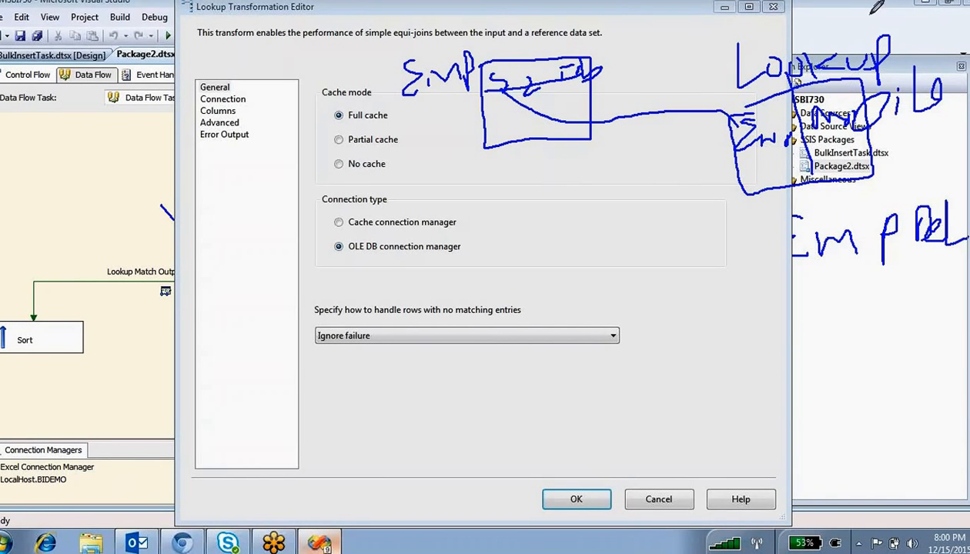
pyautogui.moveTo(870, 13)
pyautogui.mouseDown()
pyautogui.moveTo(750, 19)
pyautogui.moveTo(706, 135)
pyautogui.moveTo(774, 197)
pyautogui.moveTo(913, 141)
pyautogui.moveTo(899, 42)
pyautogui.moveTo(875, 19)
pyautogui.moveTo(841, 46)
pyautogui.moveTo(851, 48)
pyautogui.mouseUp()
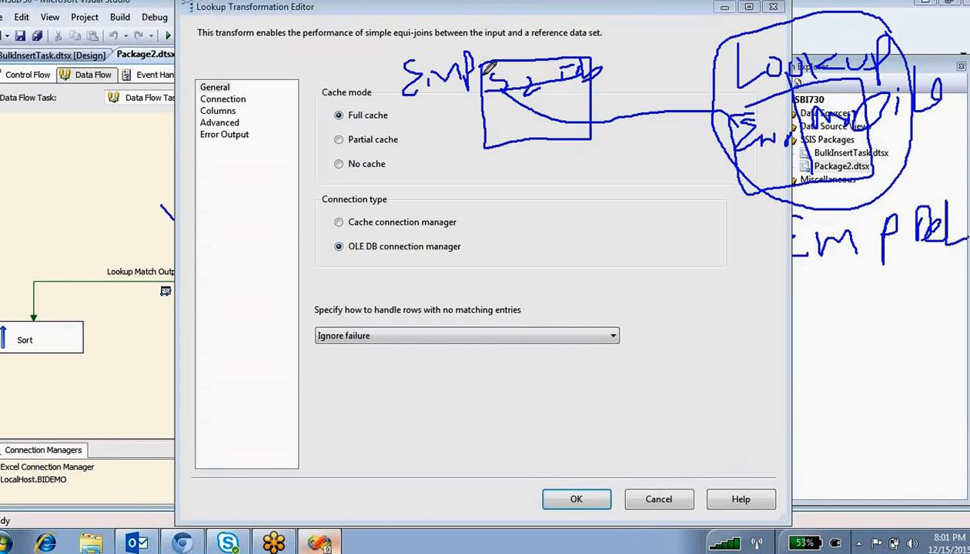
# - Circle the Full and Partial cache modes and draw a 10-labelled arrow into the lookup circle
pyautogui.moveTo(733, 75)
pyautogui.mouseDown()
pyautogui.moveTo(705, 112)
pyautogui.moveTo(758, 96)
pyautogui.moveTo(727, 81)
pyautogui.mouseUp()
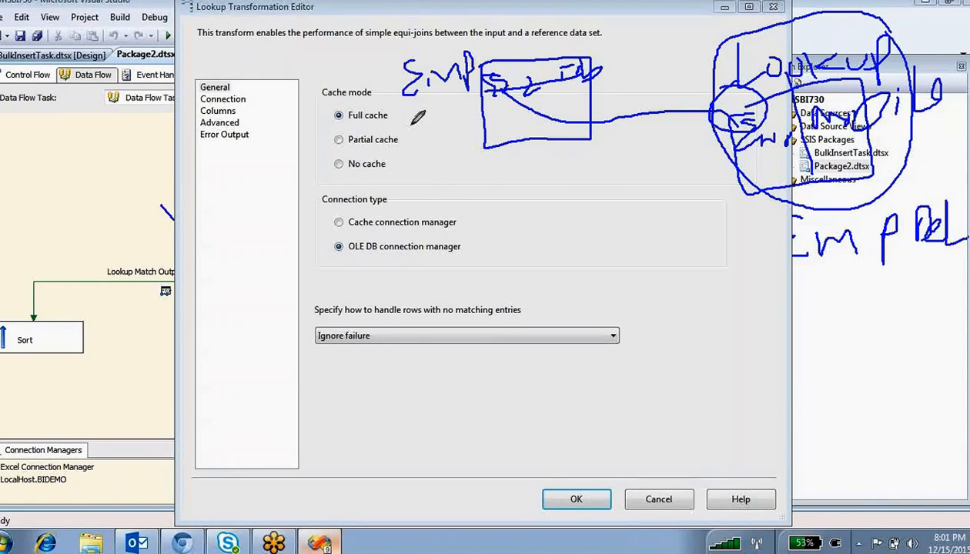
pyautogui.moveTo(399, 100); pyautogui.dragTo(454, 71)
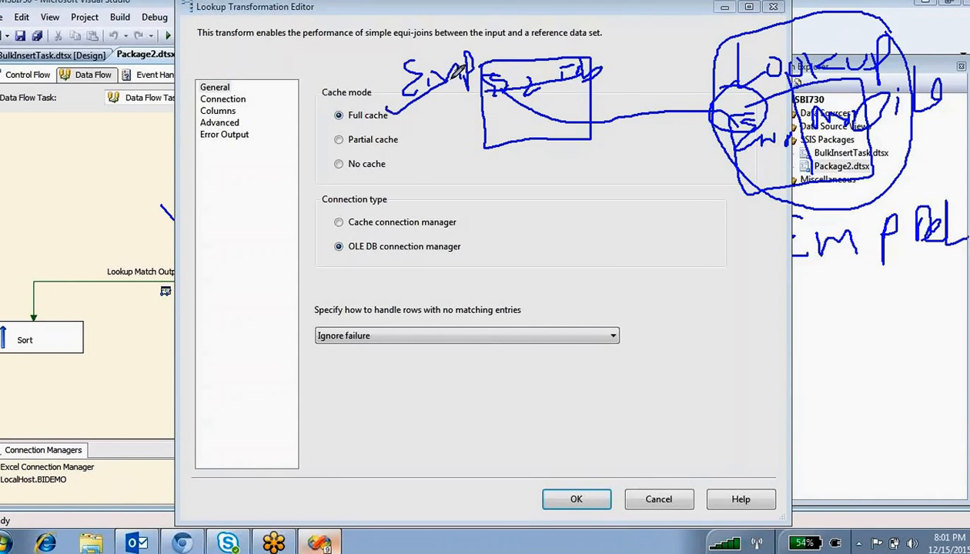
pyautogui.moveTo(380, 101)
pyautogui.mouseDown()
pyautogui.moveTo(335, 108)
pyautogui.moveTo(389, 108)
pyautogui.moveTo(369, 122)
pyautogui.moveTo(416, 135)
pyautogui.mouseUp()
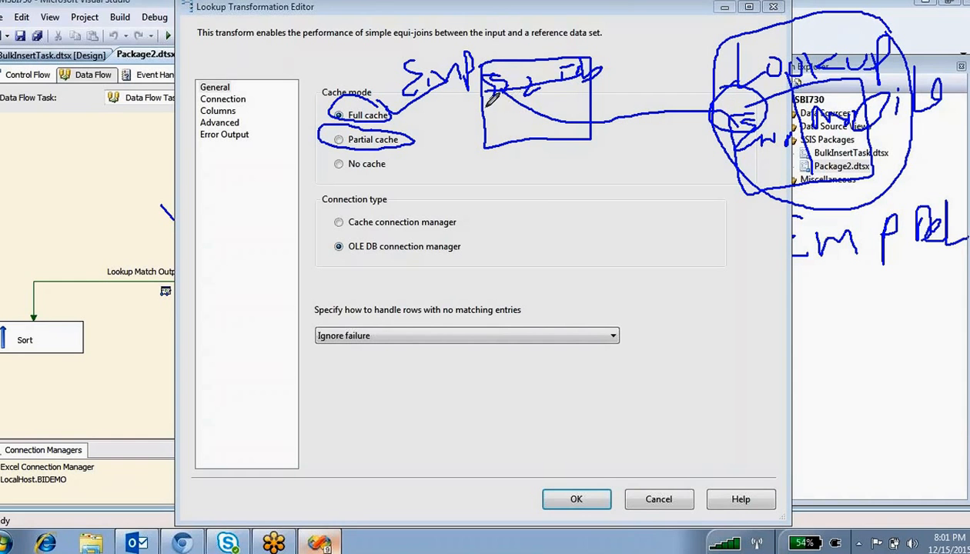
pyautogui.moveTo(489, 99)
pyautogui.mouseDown()
pyautogui.moveTo(635, 85)
pyautogui.moveTo(627, 96)
pyautogui.mouseUp()
pyautogui.moveTo(632, 55)
pyautogui.mouseDown()
pyautogui.moveTo(634, 68)
pyautogui.moveTo(644, 57)
pyautogui.moveTo(654, 74)
pyautogui.mouseUp()
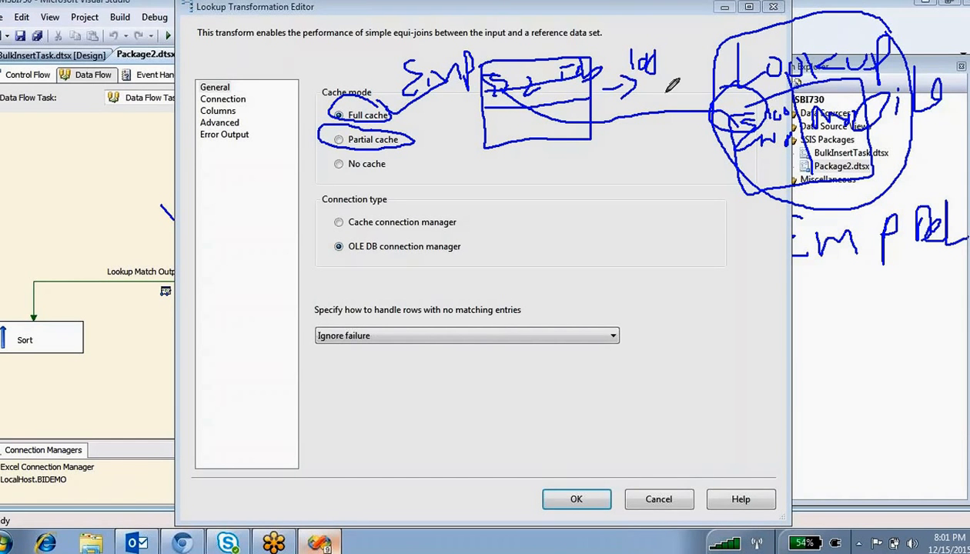
pyautogui.moveTo(645, 71); pyautogui.dragTo(766, 106)
pyautogui.moveTo(879, 75)
pyautogui.mouseDown()
pyautogui.moveTo(763, 89)
pyautogui.moveTo(750, 129)
pyautogui.moveTo(879, 76)
pyautogui.mouseUp()
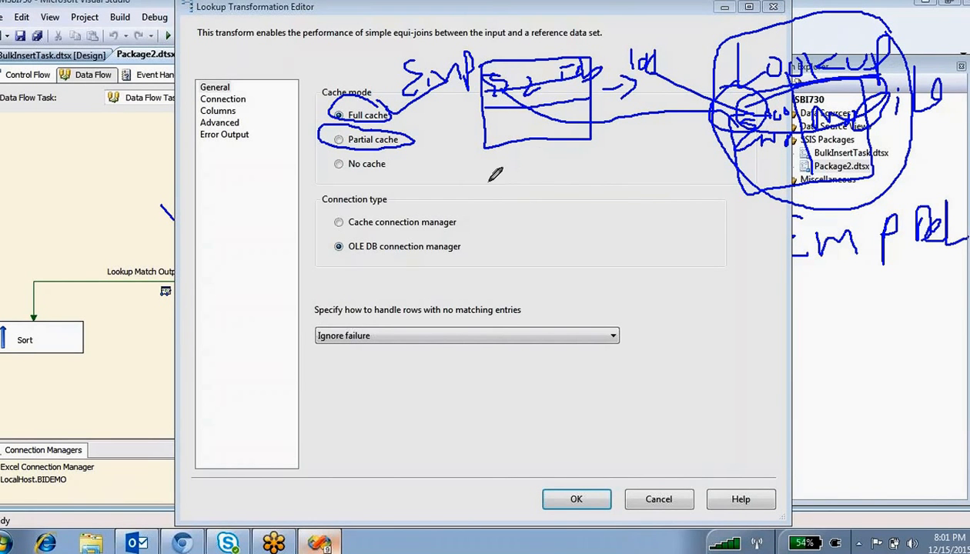
# - Write Inner with 100 beneath it and circle both
pyautogui.moveTo(483, 171); pyautogui.dragTo(534, 161)
pyautogui.moveTo(504, 182); pyautogui.dragTo(504, 207)
pyautogui.moveTo(490, 227); pyautogui.dragTo(608, 185)
pyautogui.moveTo(614, 91)
pyautogui.mouseDown()
pyautogui.moveTo(600, 81)
pyautogui.moveTo(616, 115)
pyautogui.moveTo(639, 115)
pyautogui.moveTo(604, 73)
pyautogui.moveTo(669, 129)
pyautogui.moveTo(673, 114)
pyautogui.mouseUp()
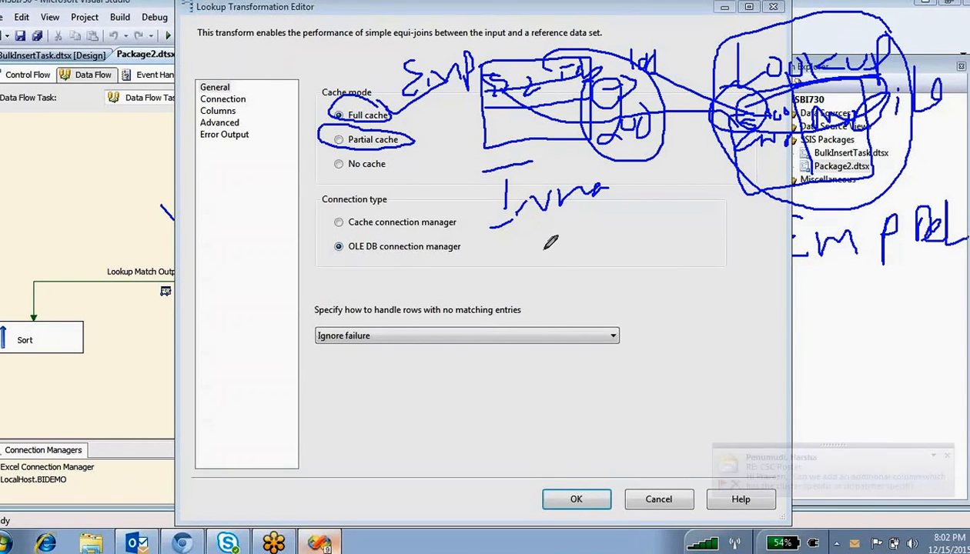
pyautogui.moveTo(527, 241); pyautogui.dragTo(527, 269)
pyautogui.moveTo(548, 245); pyautogui.dragTo(579, 263)
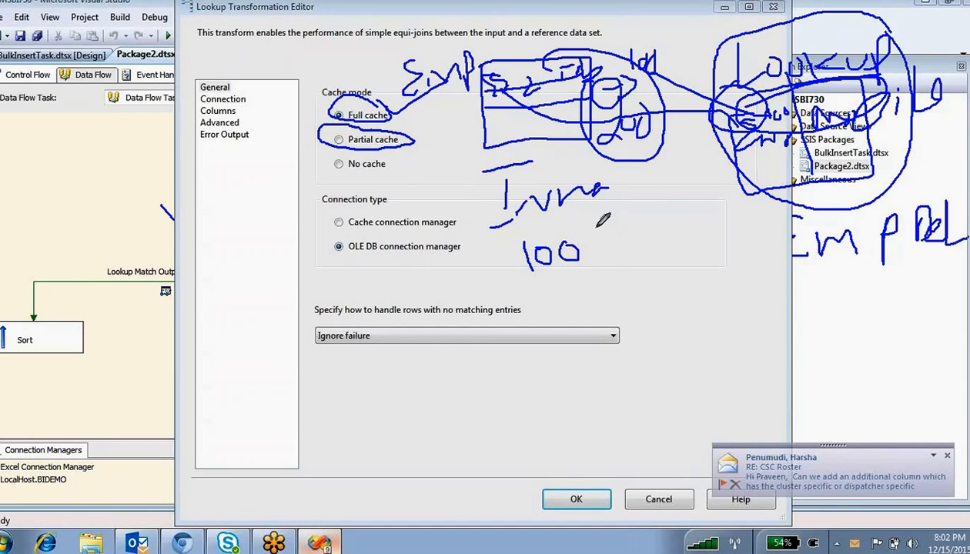
pyautogui.moveTo(496, 226)
pyautogui.mouseDown()
pyautogui.moveTo(585, 265)
pyautogui.moveTo(589, 222)
pyautogui.mouseUp()
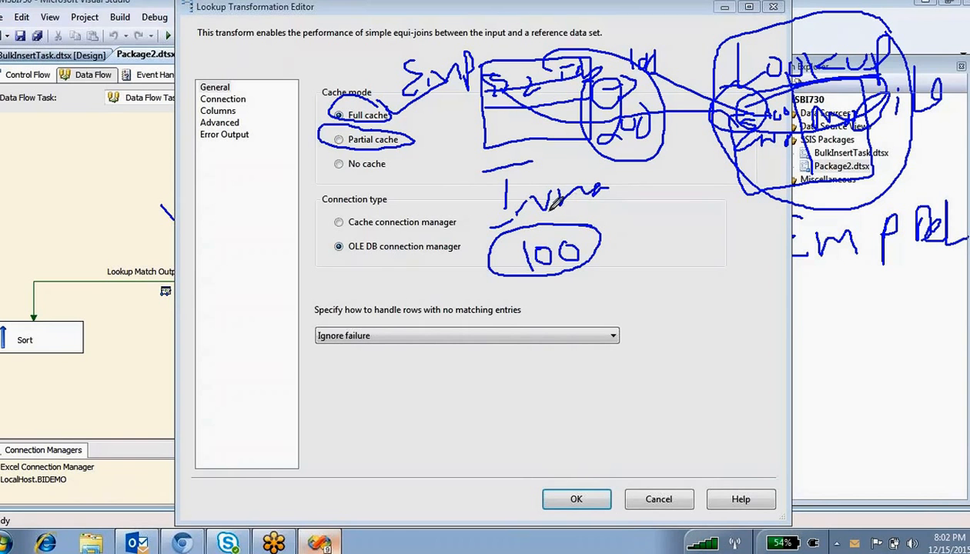
pyautogui.moveTo(591, 153)
pyautogui.mouseDown()
pyautogui.moveTo(577, 171)
pyautogui.moveTo(779, 132)
pyautogui.mouseUp()
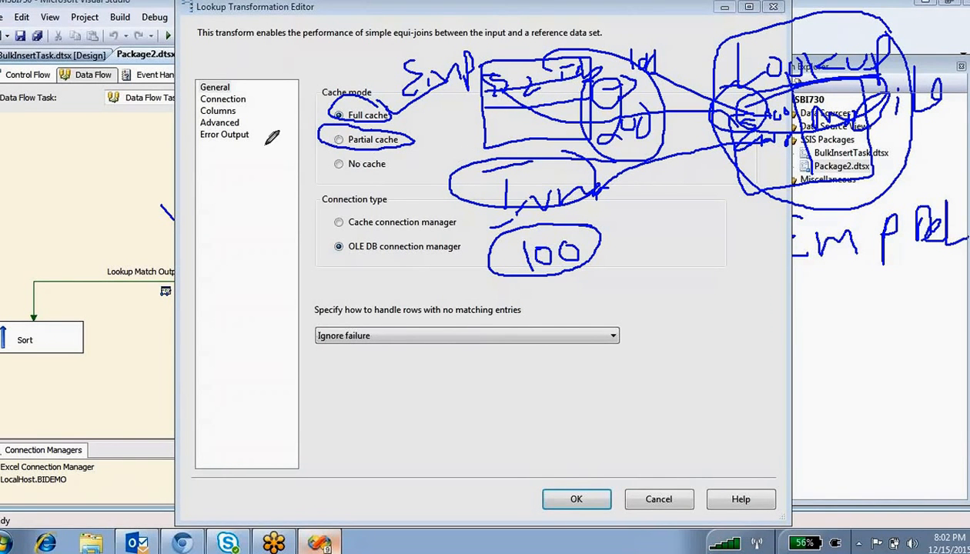
# - Erase the pen sketches, check the empno column mapping, and cancel the Lookup editor
pyautogui.click(355, 177)
pyautogui.click(538, 33)
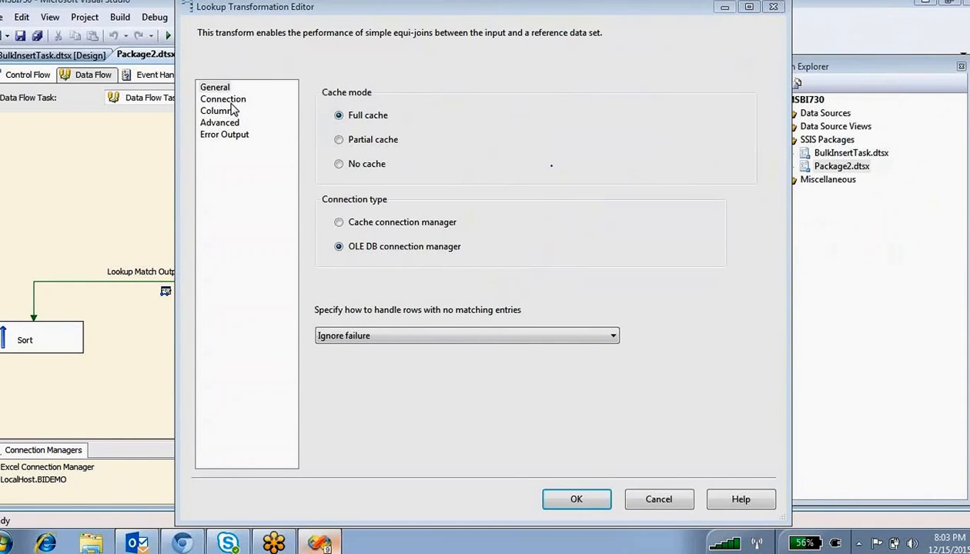
pyautogui.click(223, 99)
pyautogui.click(221, 111)
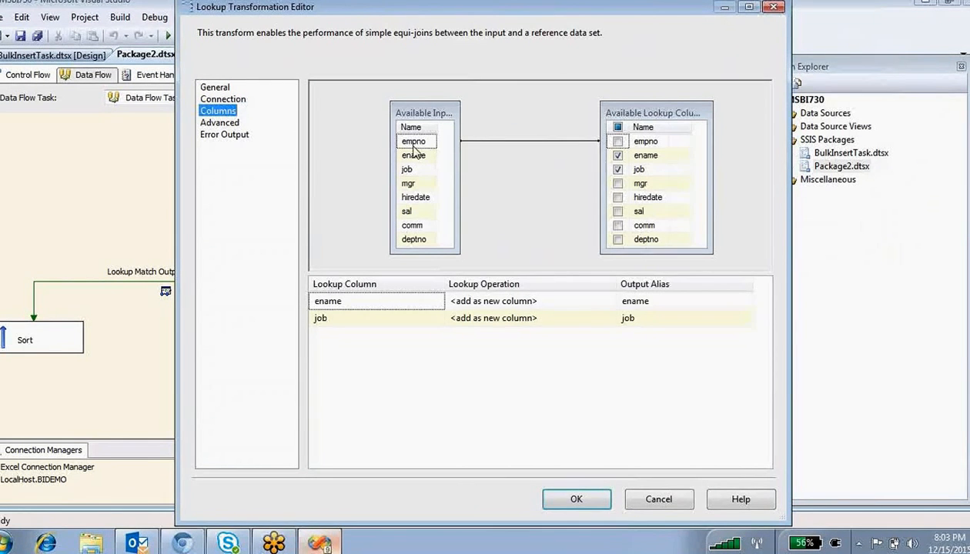
pyautogui.click(644, 142)
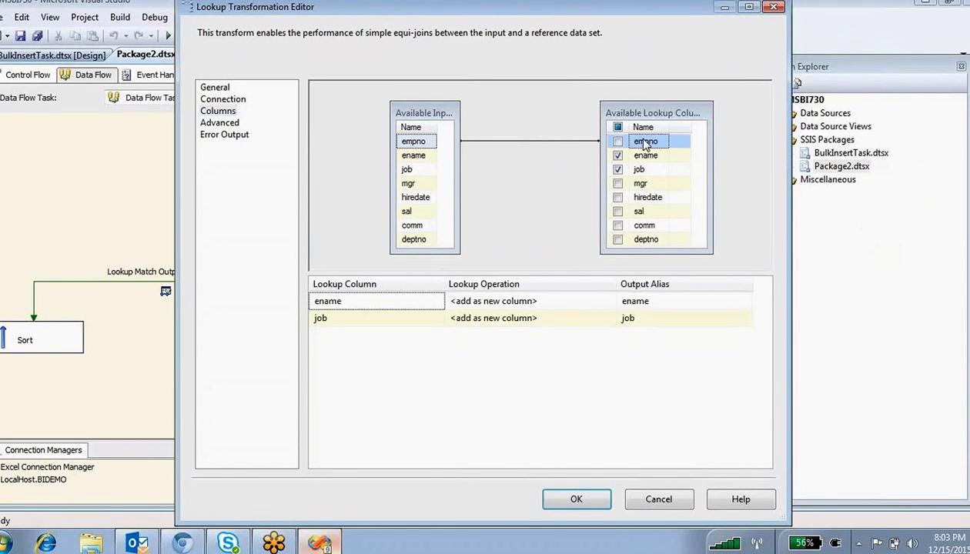
pyautogui.click(659, 499)
# - Inspect both Lookup output paths unchanged and switch between Control Flow and Data Flow
pyautogui.click(483, 255)
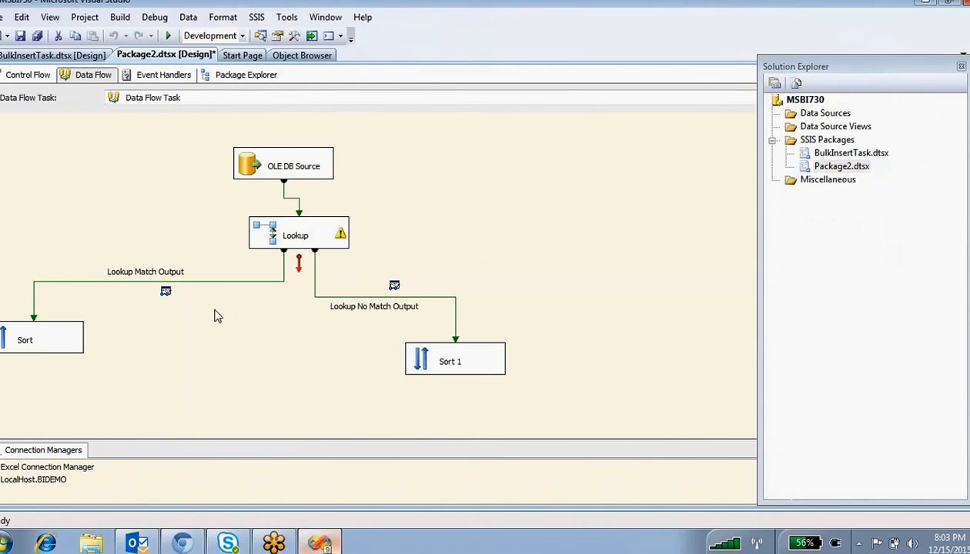
pyautogui.doubleClick(142, 282)
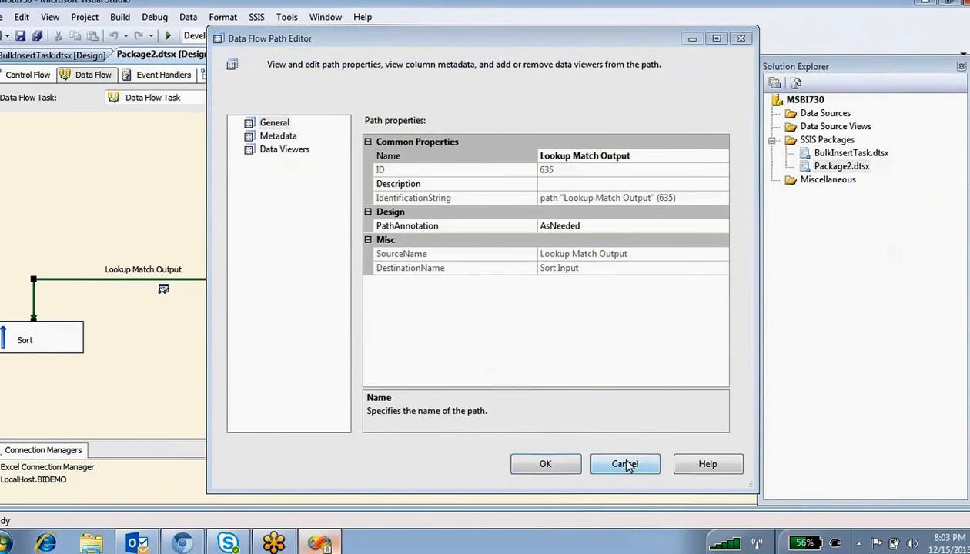
pyautogui.click(626, 464)
pyautogui.doubleClick(368, 298)
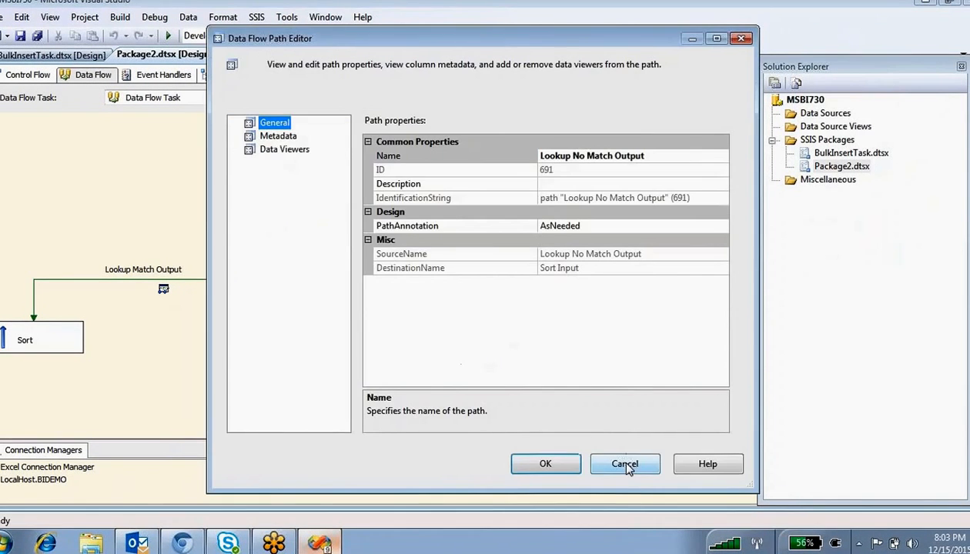
pyautogui.click(624, 464)
pyautogui.click(20, 74)
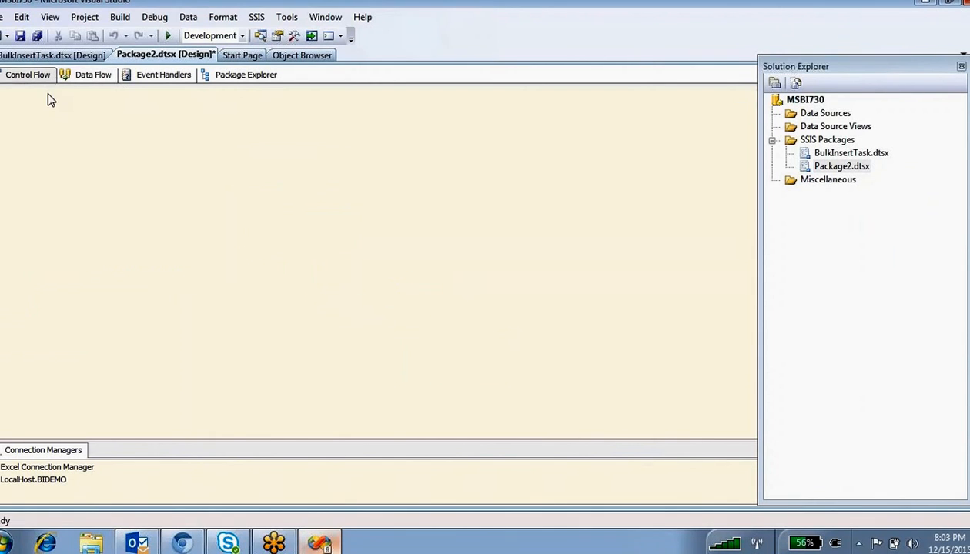
pyautogui.click(226, 211)
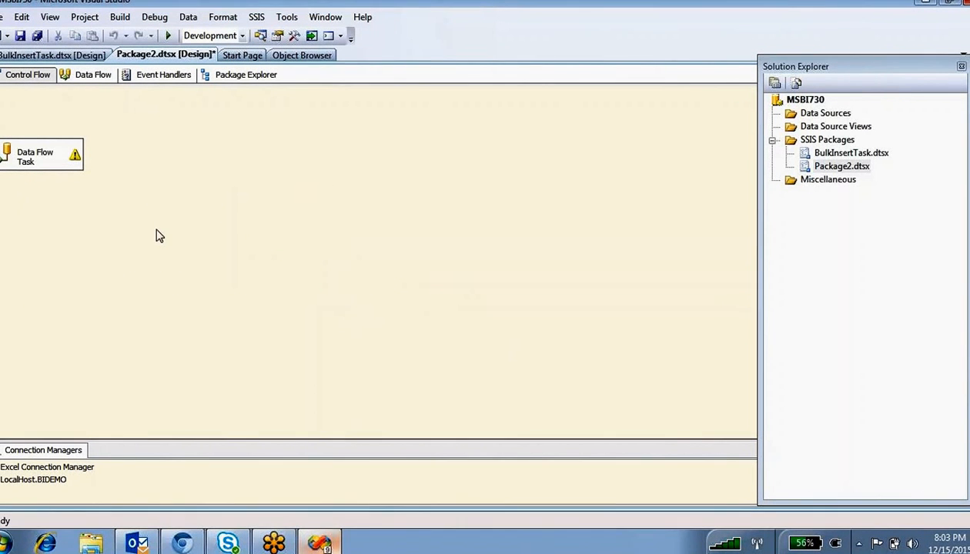
pyautogui.click(83, 75)
# - Marquee-select Lookup, Sort and Sort 1 and delete them, confirming the deletion
pyautogui.moveTo(632, 433); pyautogui.dragTo(4, 255)
pyautogui.press('Delete')
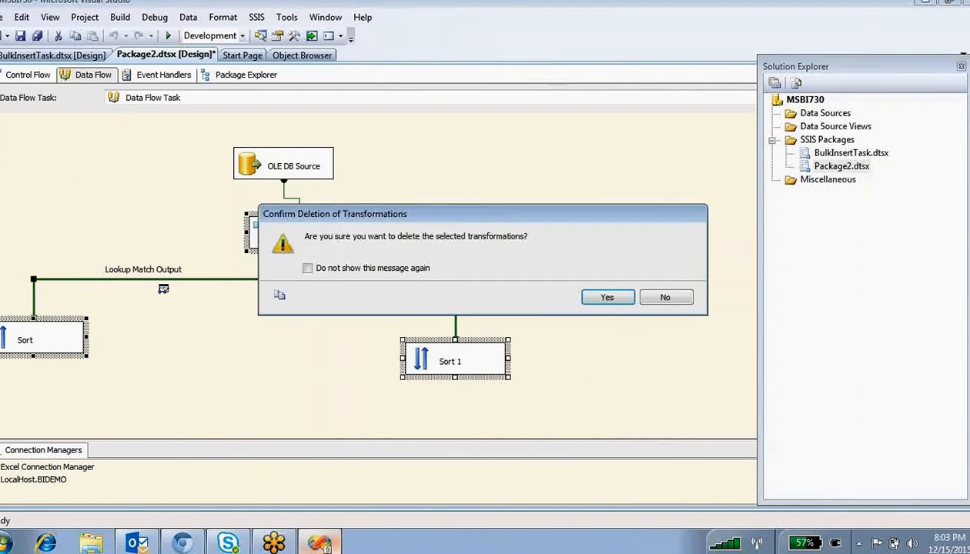
pyautogui.press('Return')
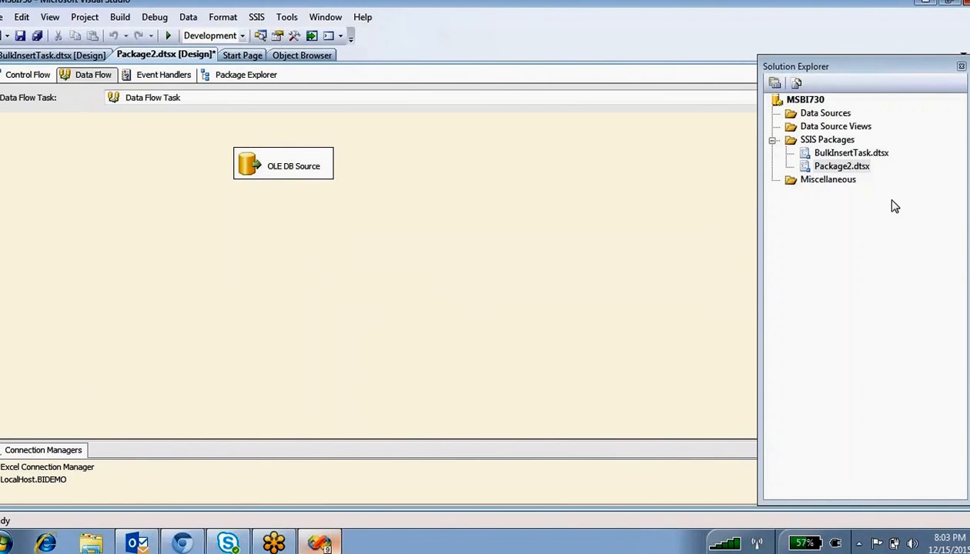
pyautogui.click(49, 16)
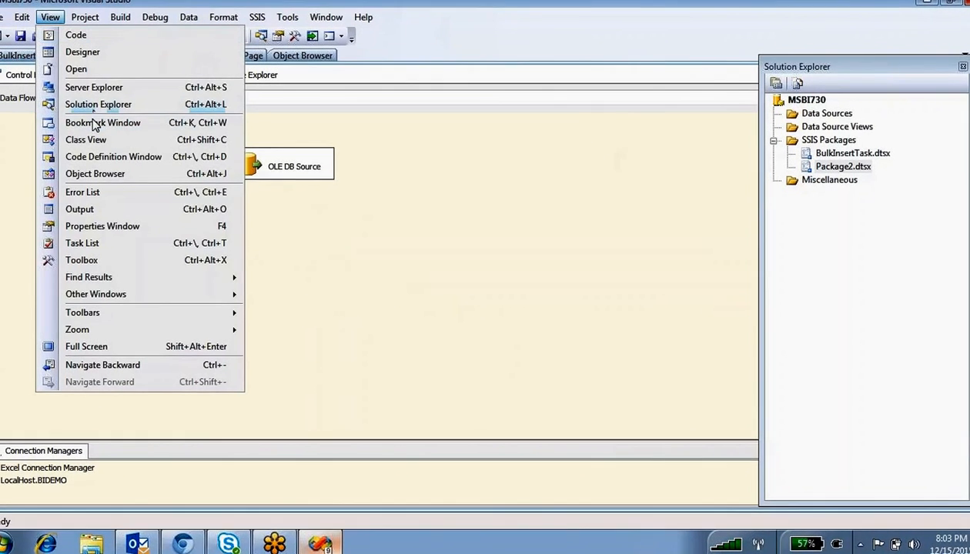
# - Place a Conditional Split from the Toolbox, connect OLE DB Source to it, and open the source
pyautogui.click(82, 261)
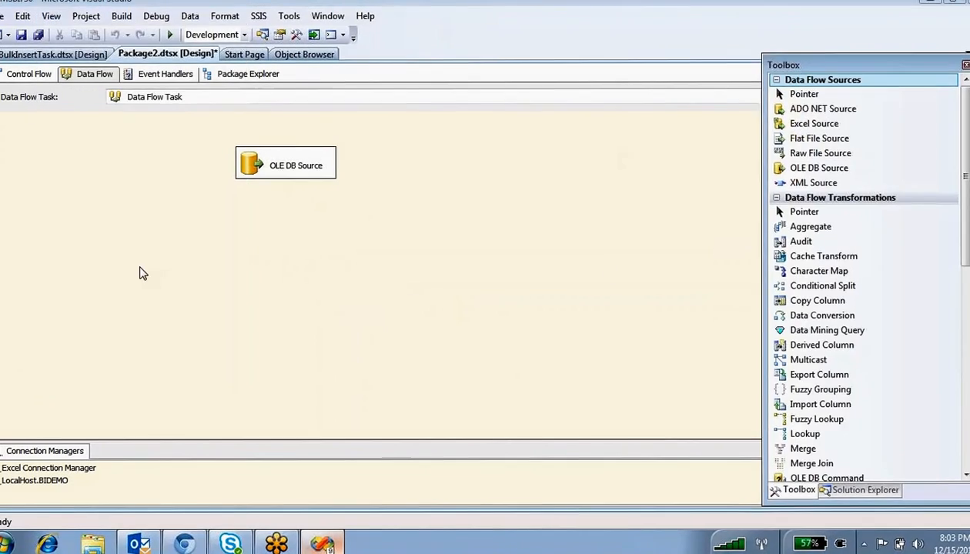
pyautogui.scroll(-5, 862, 277)
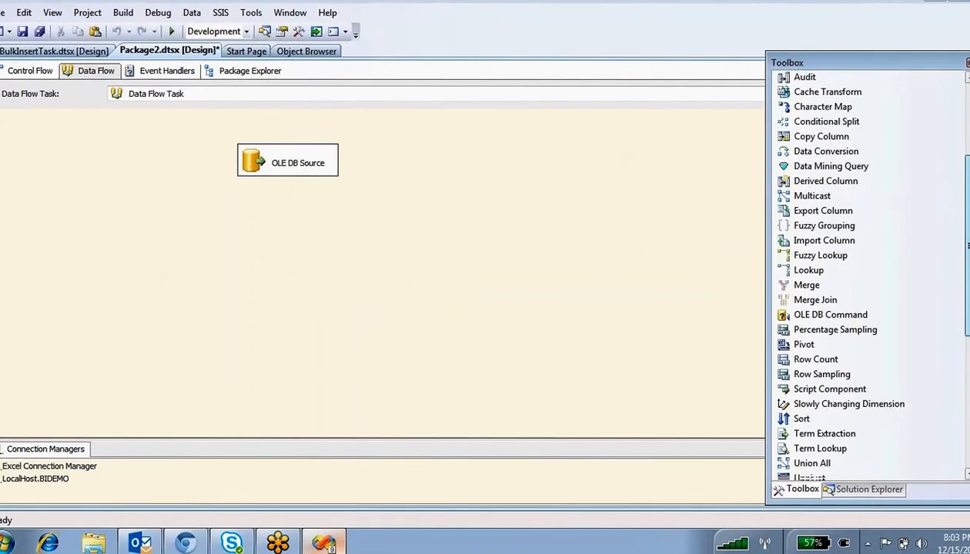
pyautogui.moveTo(969, 266); pyautogui.dragTo(969, 196)
pyautogui.moveTo(830, 227); pyautogui.dragTo(303, 236)
pyautogui.click(286, 171)
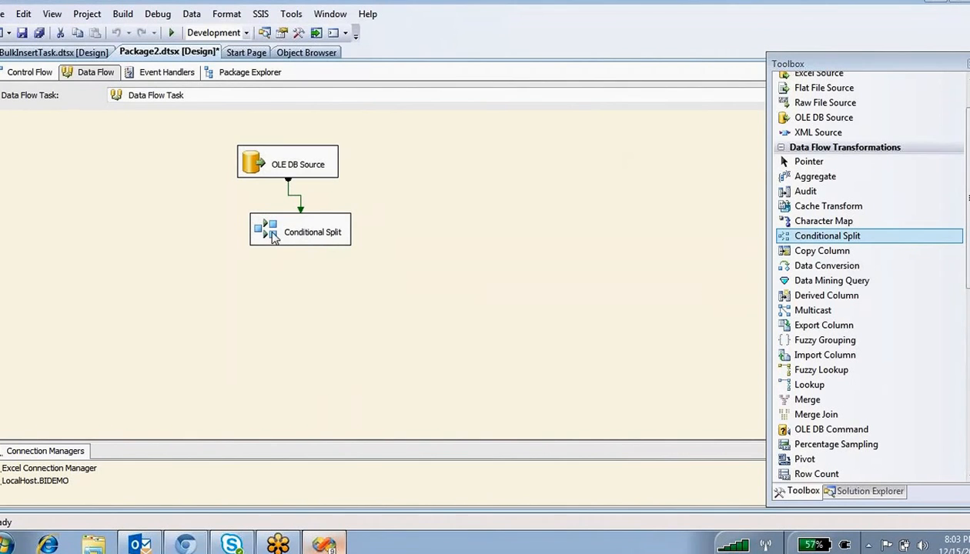
pyautogui.doubleClick(285, 171)
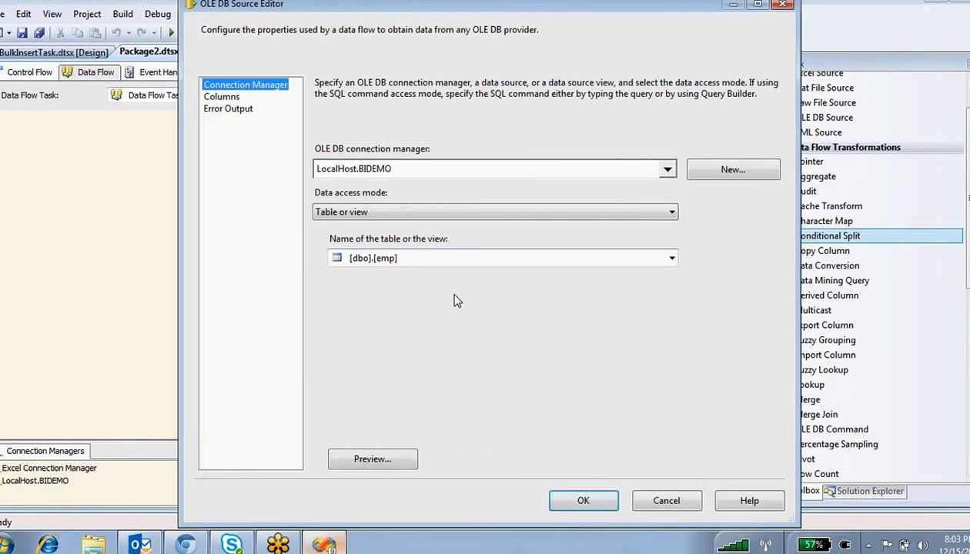
# - Preview the emp table rows, spot a SALESMAN row, and confirm the OLE DB Source Editor
pyautogui.click(375, 460)
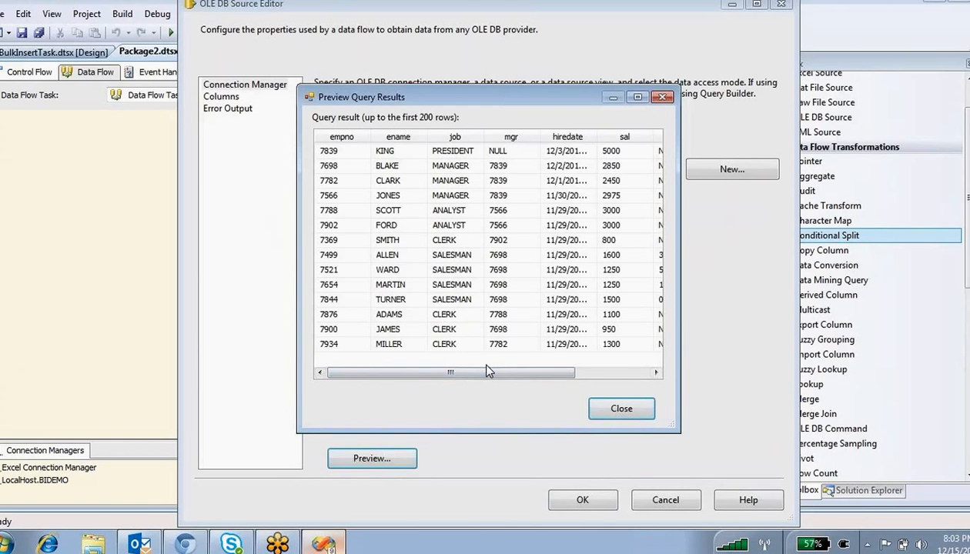
pyautogui.moveTo(487, 366)
pyautogui.mouseDown()
pyautogui.moveTo(536, 367)
pyautogui.moveTo(492, 373)
pyautogui.mouseUp()
pyautogui.click(444, 255)
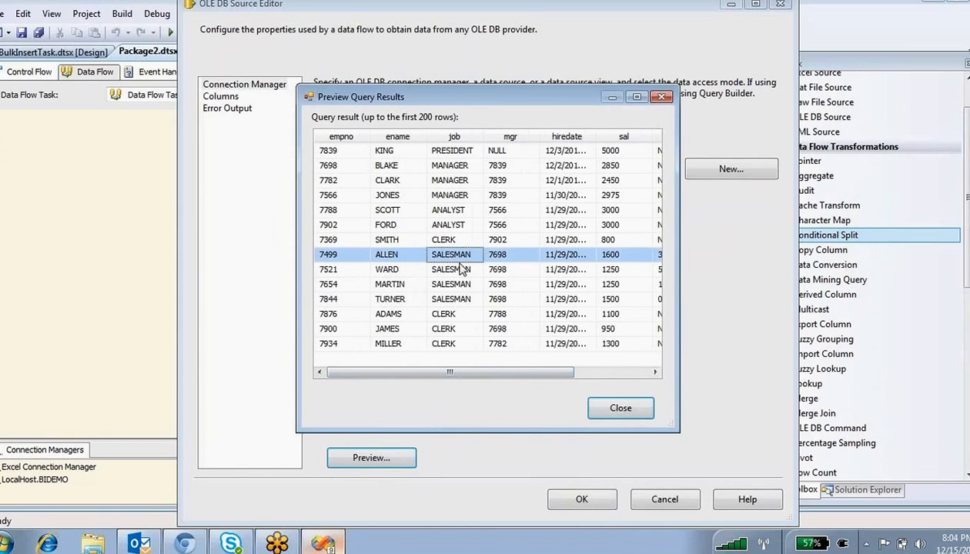
pyautogui.click(621, 408)
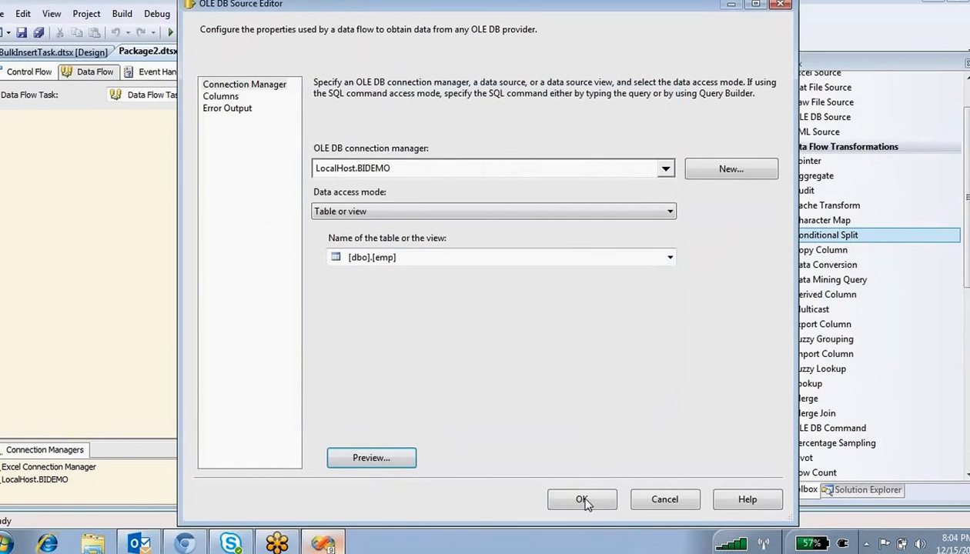
pyautogui.click(581, 499)
# - Drag the job column into the first output row's condition in the Conditional Split editor
pyautogui.doubleClick(281, 236)
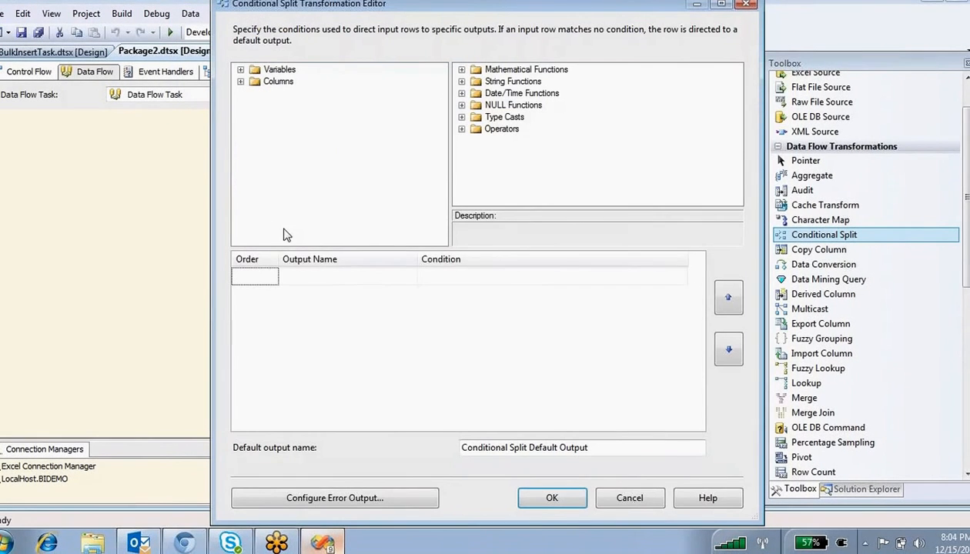
pyautogui.click(322, 277)
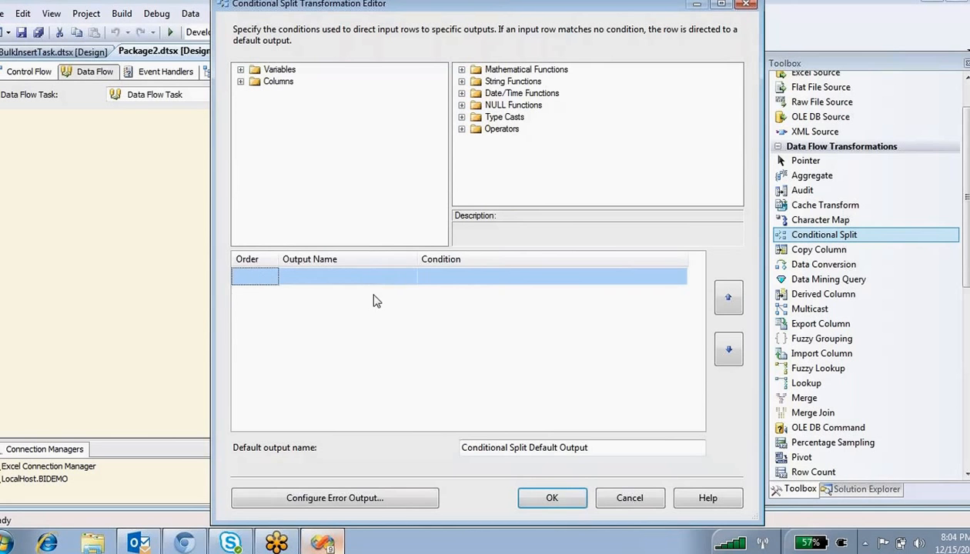
pyautogui.click(241, 81)
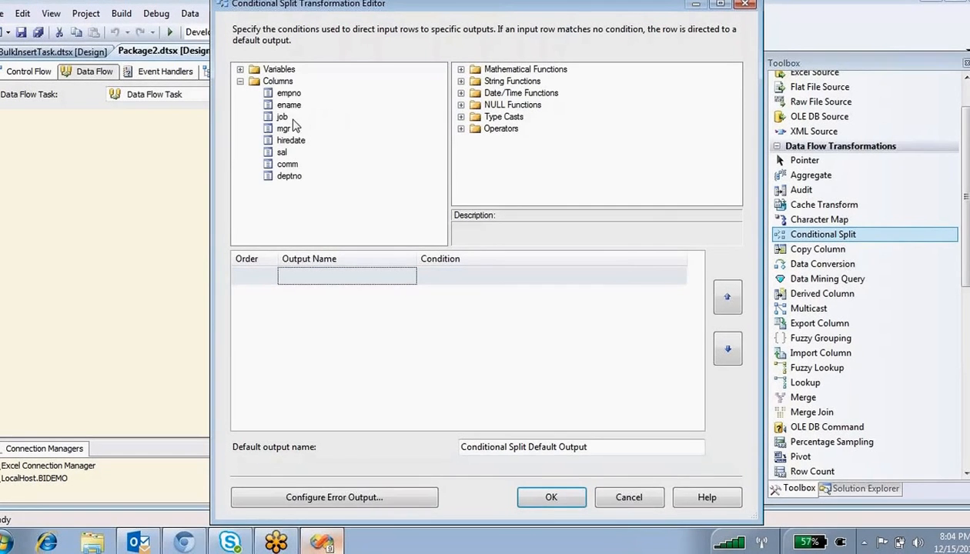
pyautogui.moveTo(290, 131); pyautogui.dragTo(325, 281)
pyautogui.click(500, 276)
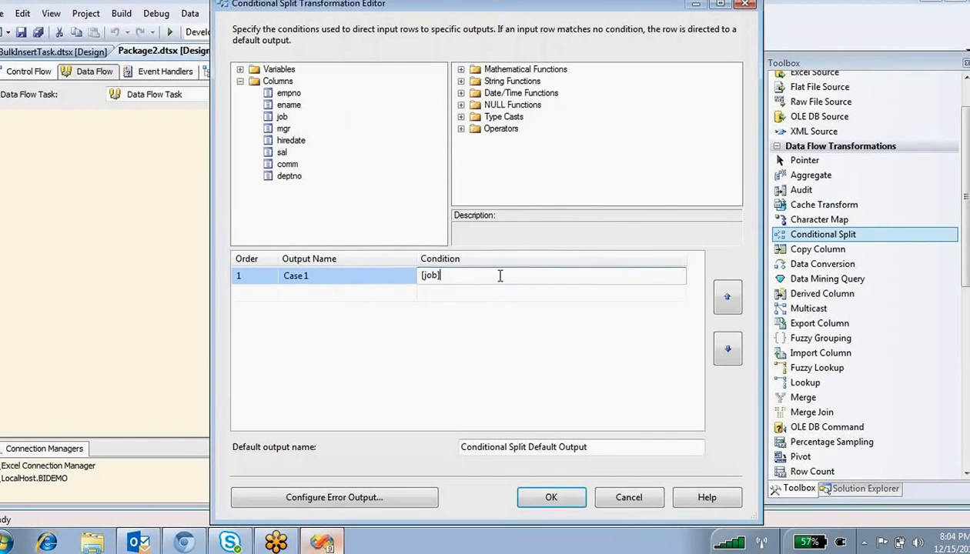
pyautogui.click(372, 276)
pyautogui.click(473, 278)
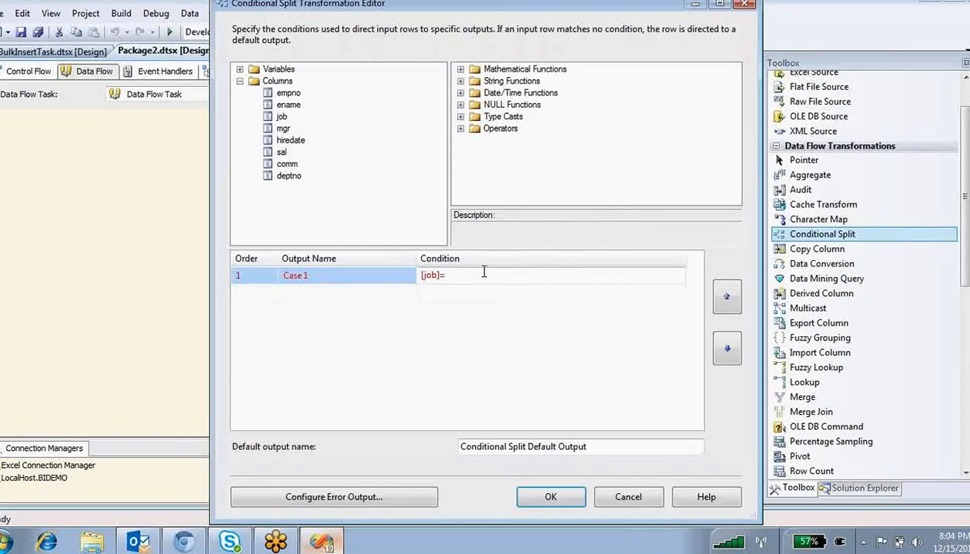
# - Complete the Case 1 condition as [job]=="Salesman"
pyautogui.write('=')
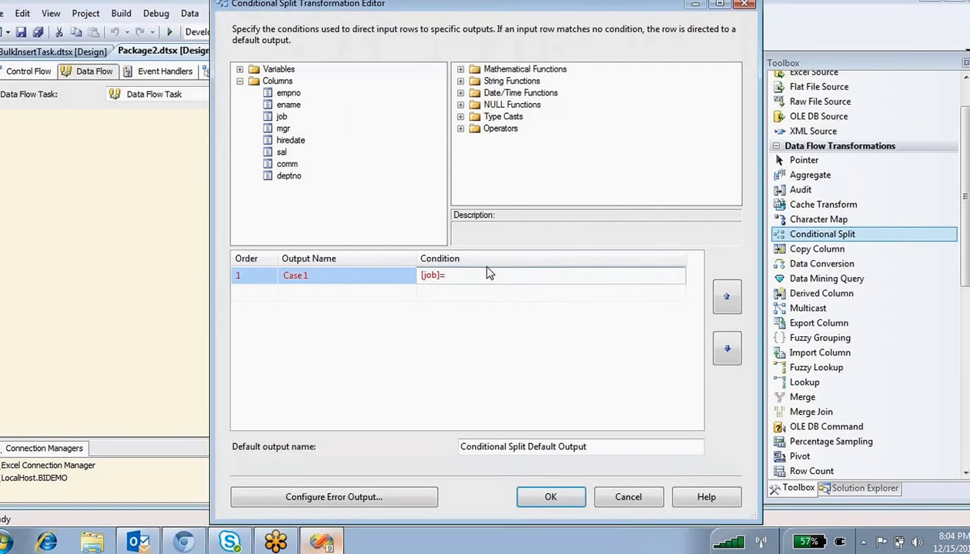
pyautogui.write("'")
pyautogui.write('https://global.gotomeeting.com/join/153711157')
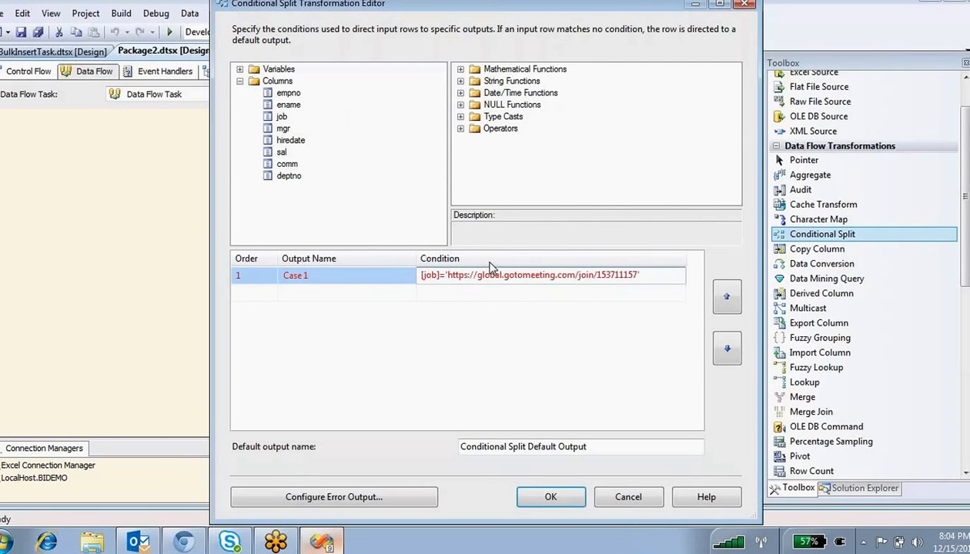
pyautogui.hotkey('ctrl', 'z')
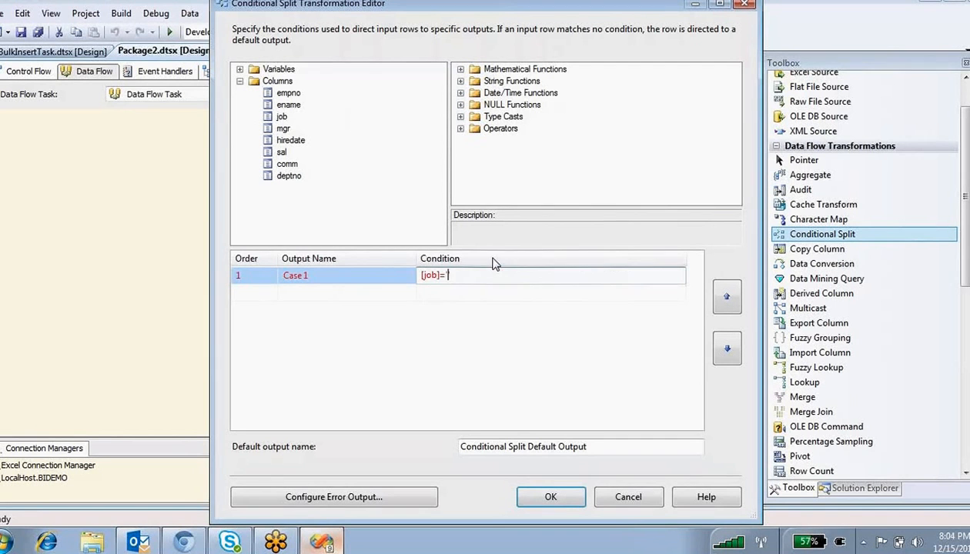
pyautogui.click(476, 322)
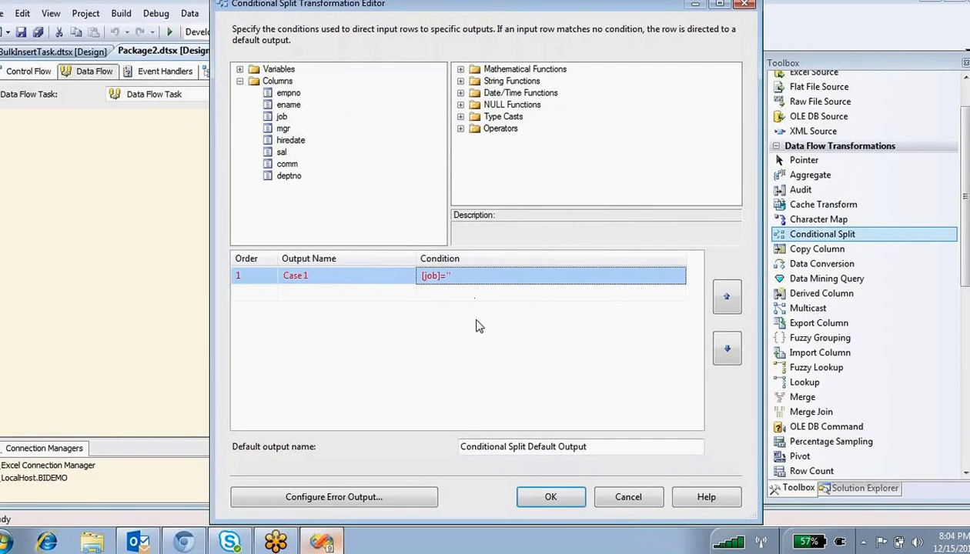
pyautogui.click(450, 279)
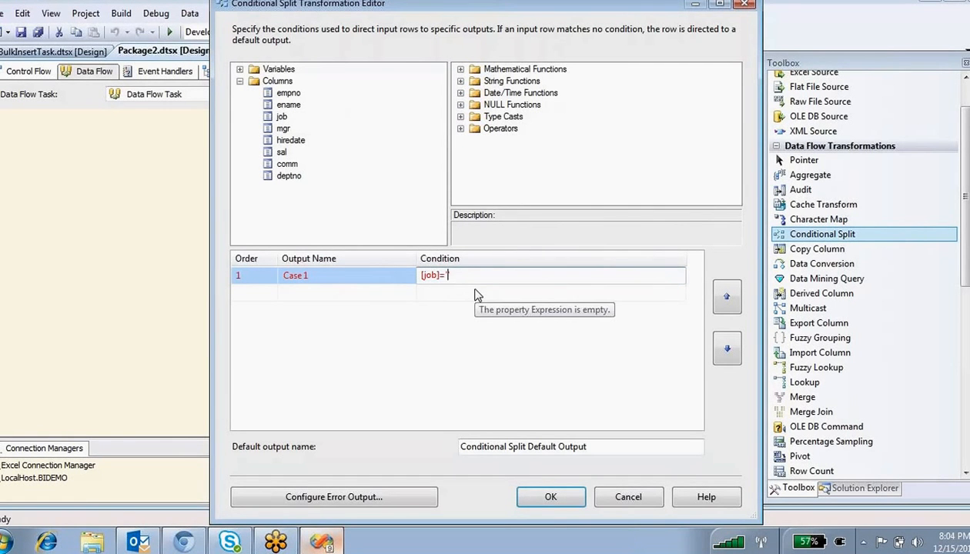
pyautogui.write('Salesman')
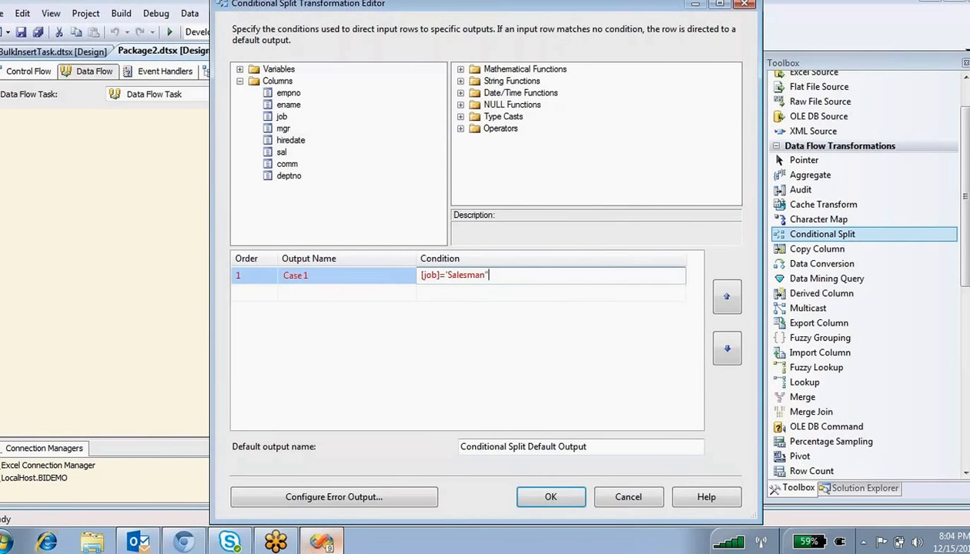
pyautogui.press('Left')
pyautogui.press('Left')
pyautogui.press('Left')
pyautogui.press('Left')
pyautogui.press('Left')
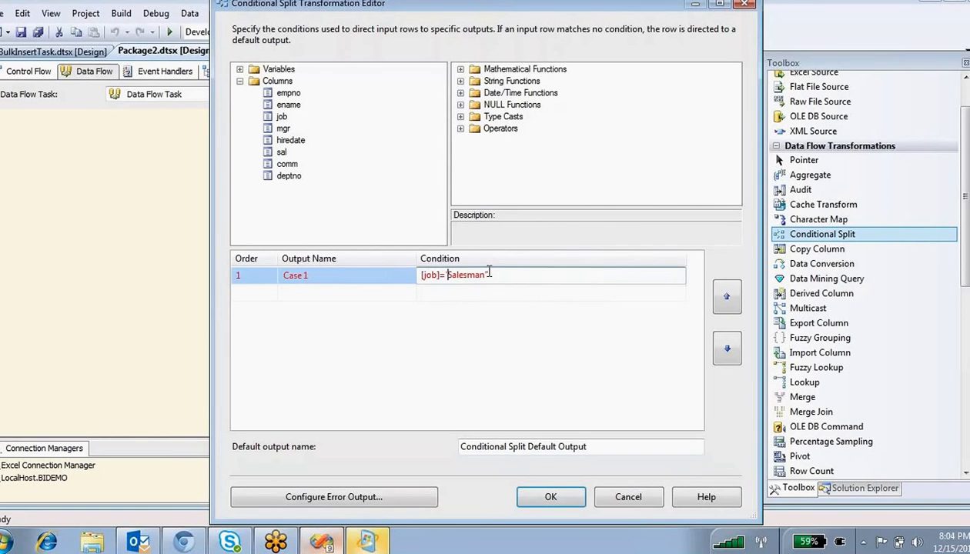
pyautogui.press('BackSpace')
pyautogui.write('"')
pyautogui.write('=')
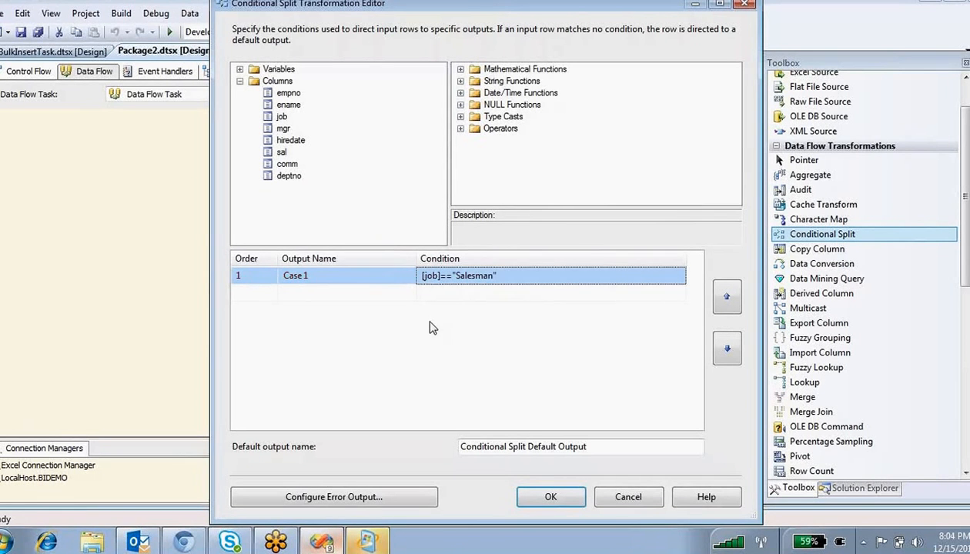
pyautogui.click(458, 294)
pyautogui.click(351, 295)
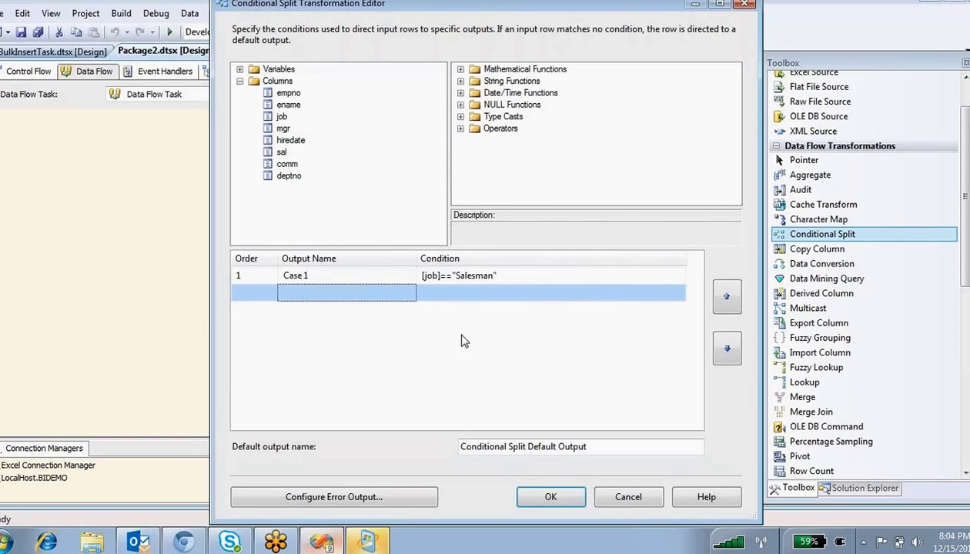
pyautogui.click(306, 276)
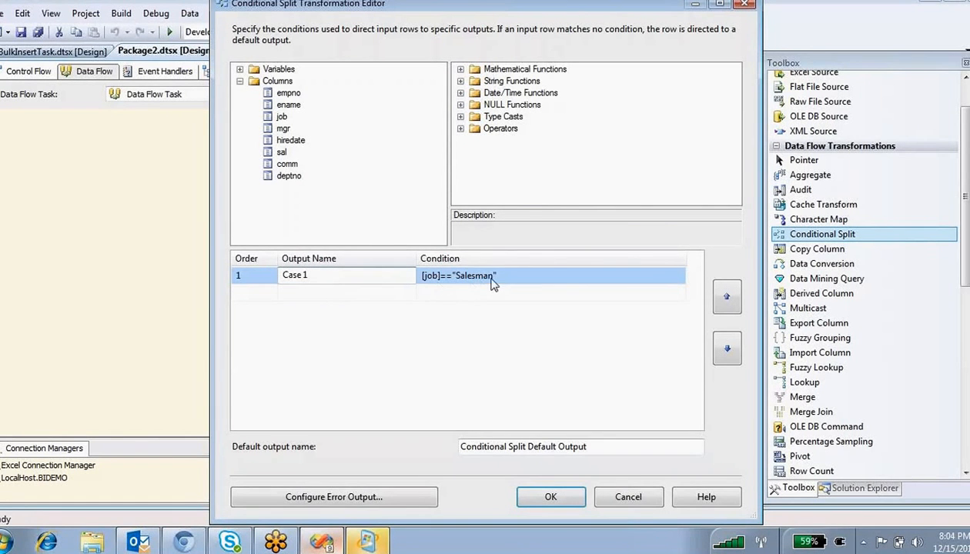
pyautogui.click(278, 119)
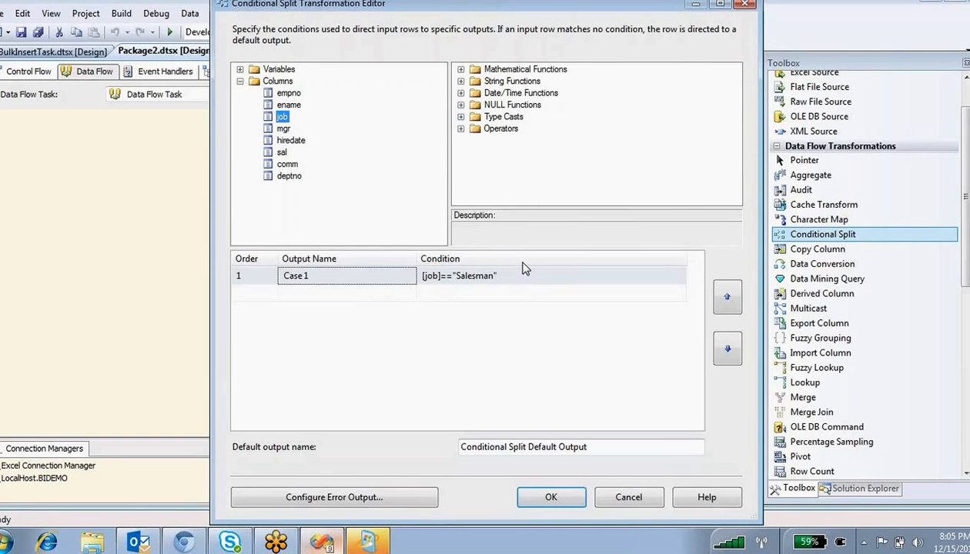
# - Place a Sort below the Conditional Split and connect its Case 1 output to it
pyautogui.click(556, 500)
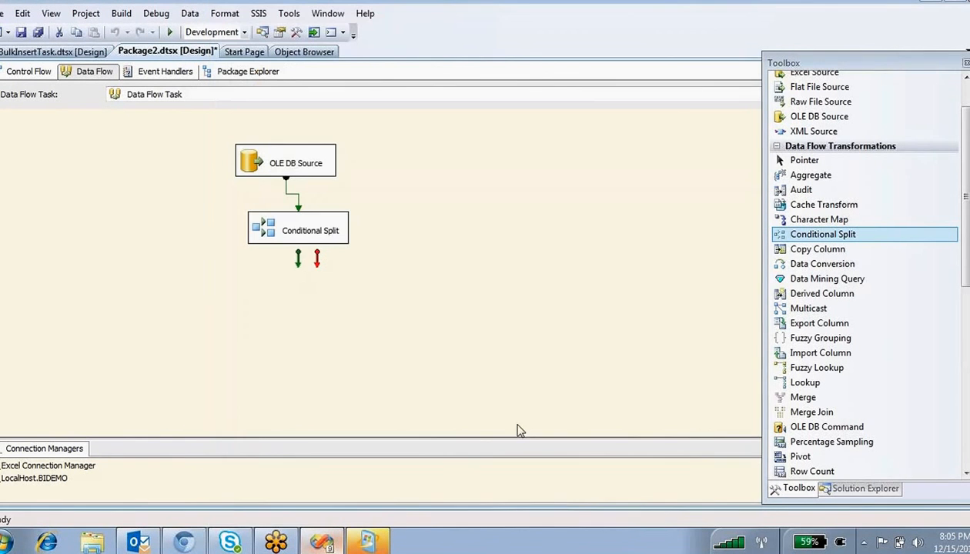
pyautogui.scroll(-6, 923, 263)
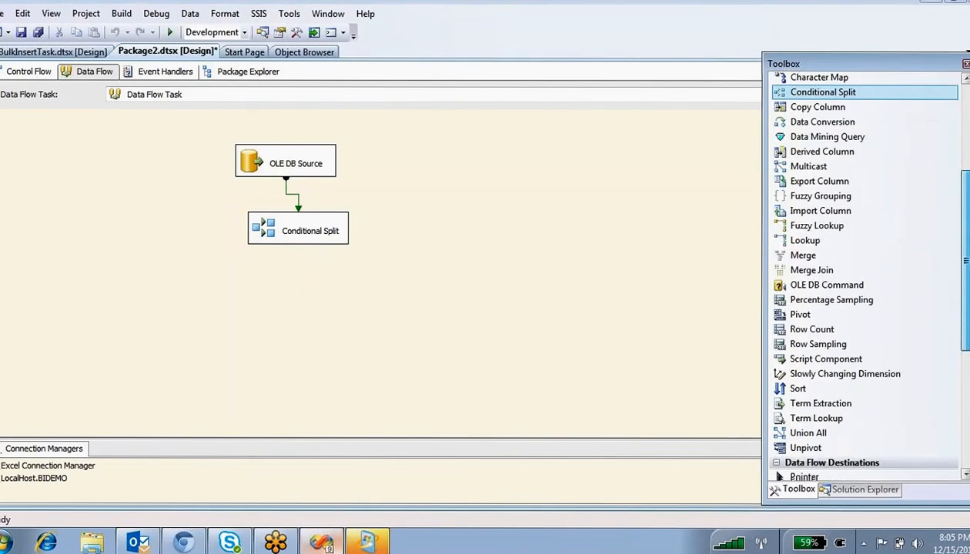
pyautogui.moveTo(798, 285); pyautogui.dragTo(189, 275)
pyautogui.click(298, 239)
pyautogui.moveTo(299, 259); pyautogui.dragTo(229, 288)
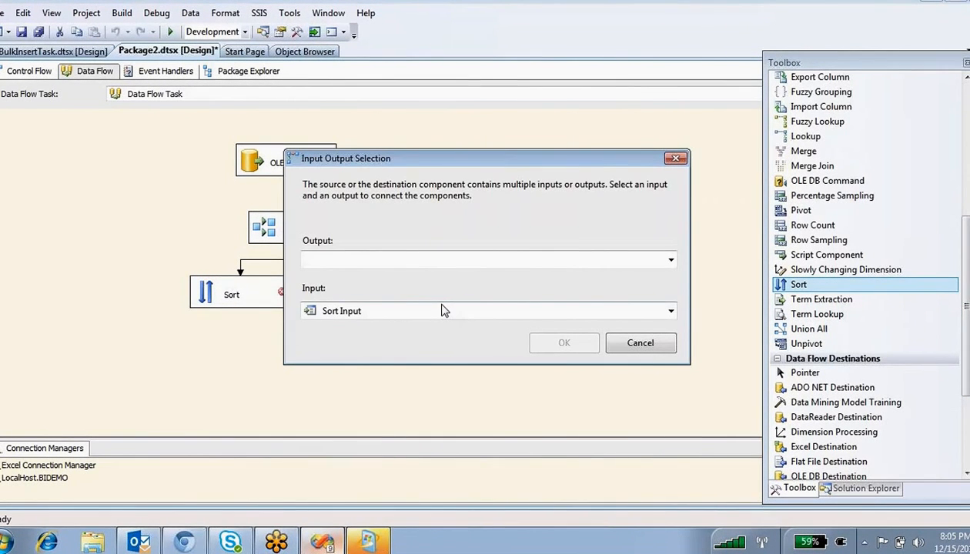
pyautogui.click(490, 257)
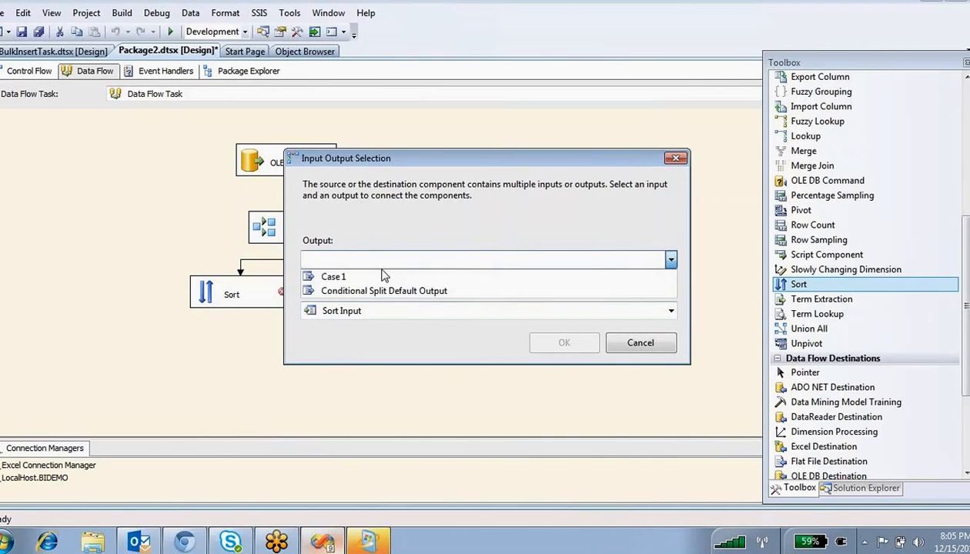
pyautogui.click(336, 278)
pyautogui.click(557, 342)
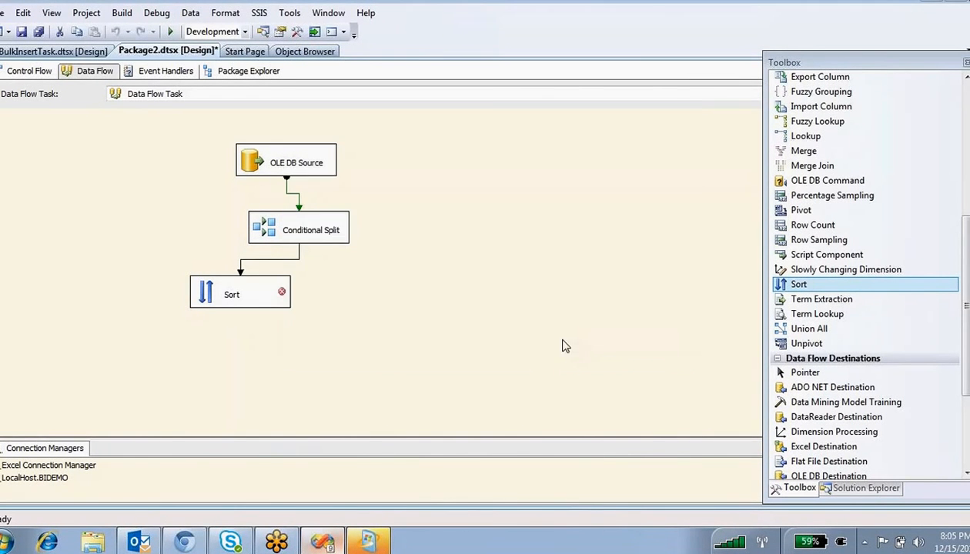
# - Recheck the Conditional Split's Case 1 name and condition, closing without changes
pyautogui.click(271, 223)
pyautogui.doubleClick(271, 223)
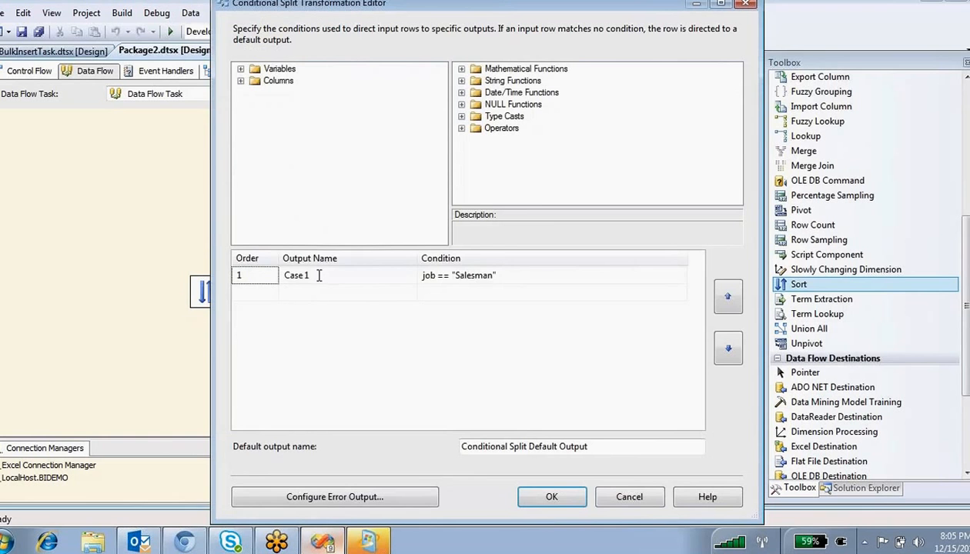
pyautogui.click(318, 276)
pyautogui.click(436, 275)
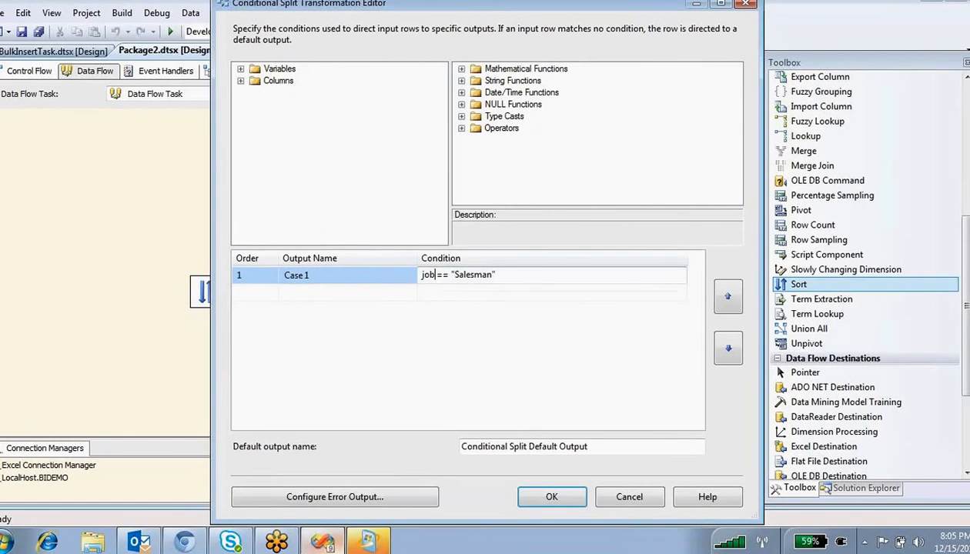
pyautogui.click(556, 496)
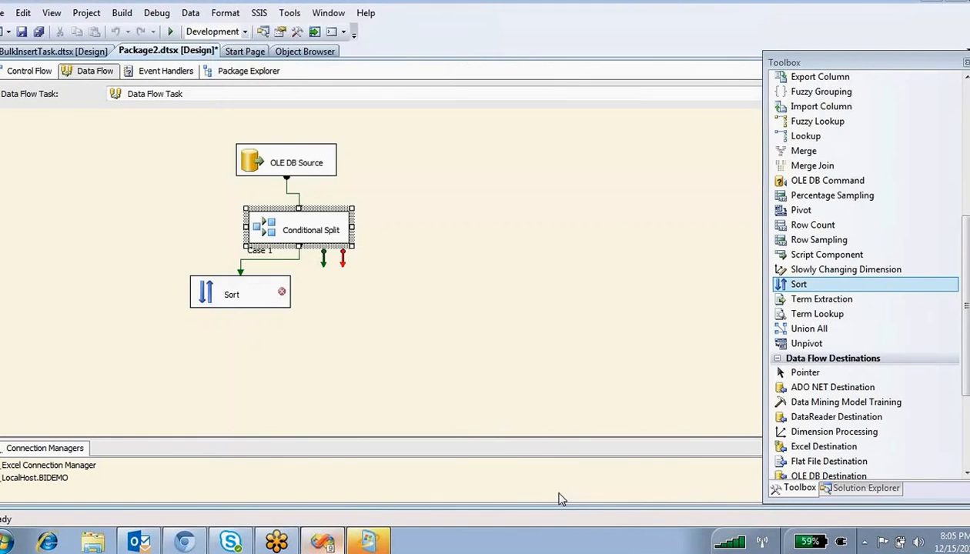
# - Set the Sort to sort by empno ascending
pyautogui.click(212, 292)
pyautogui.doubleClick(213, 299)
pyautogui.click(409, 126)
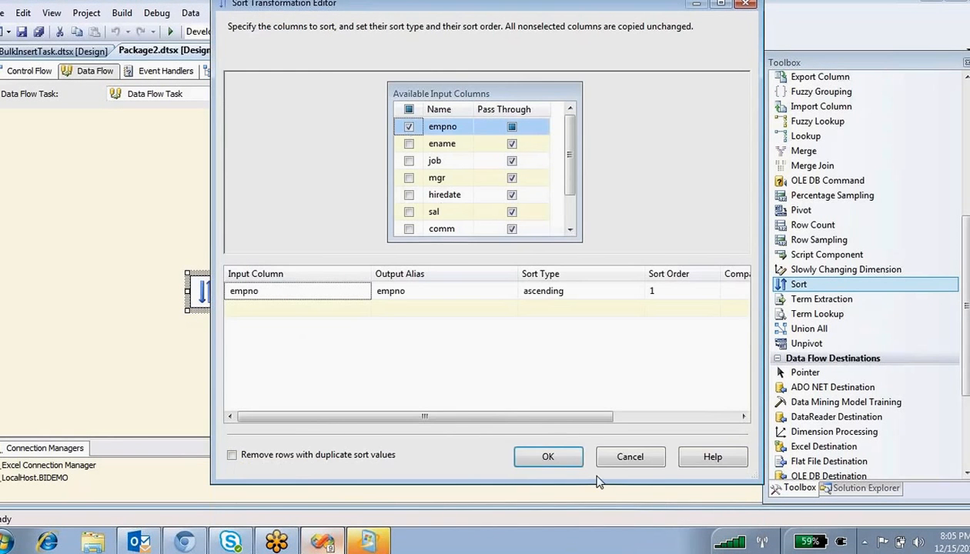
# - Add a second Sort transformation and connect the Conditional Split default output to it
pyautogui.click(548, 456)
pyautogui.click(292, 231)
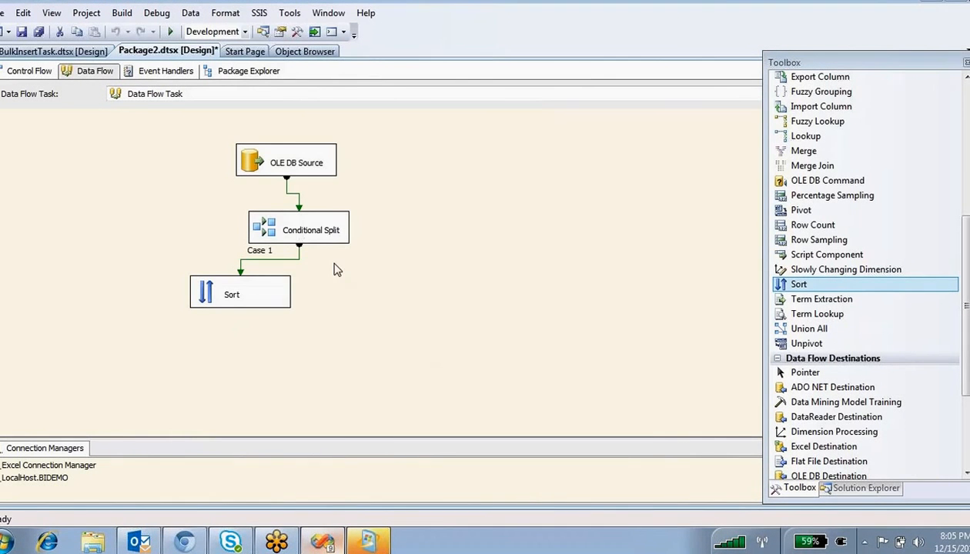
pyautogui.click(370, 269)
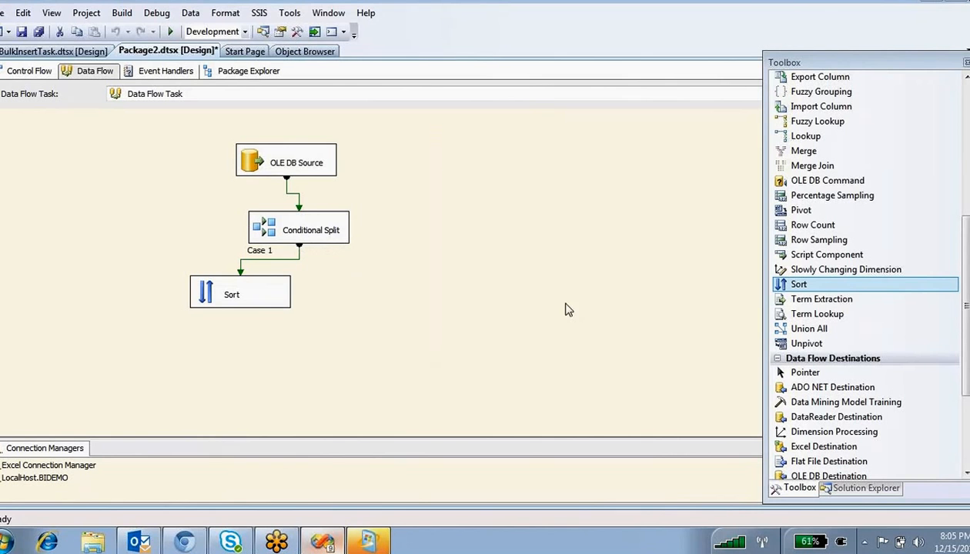
pyautogui.moveTo(798, 285); pyautogui.dragTo(429, 299)
pyautogui.click(301, 230)
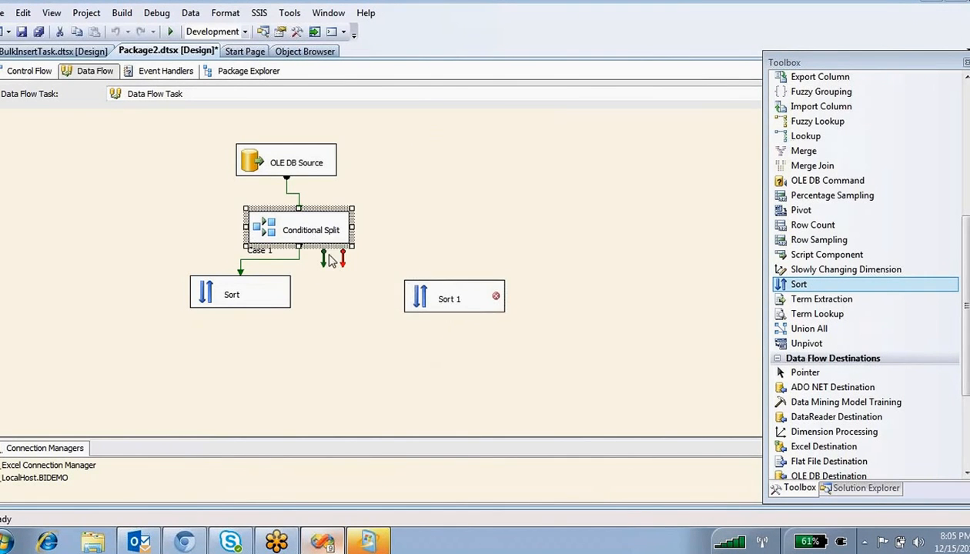
pyautogui.moveTo(323, 259); pyautogui.dragTo(439, 296)
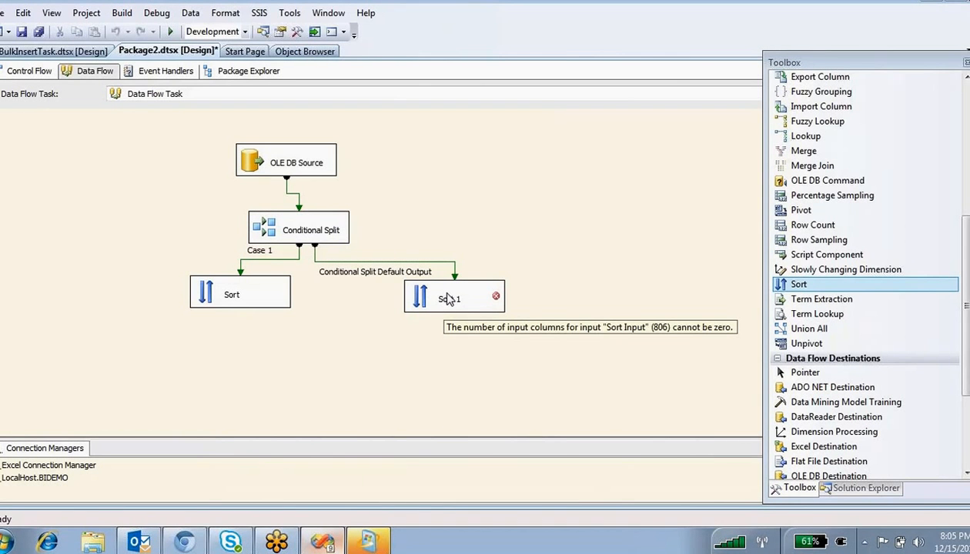
# - Review the Conditional Split and first Sort, then set Sort 1 to sort by empno ascending
pyautogui.doubleClick(282, 227)
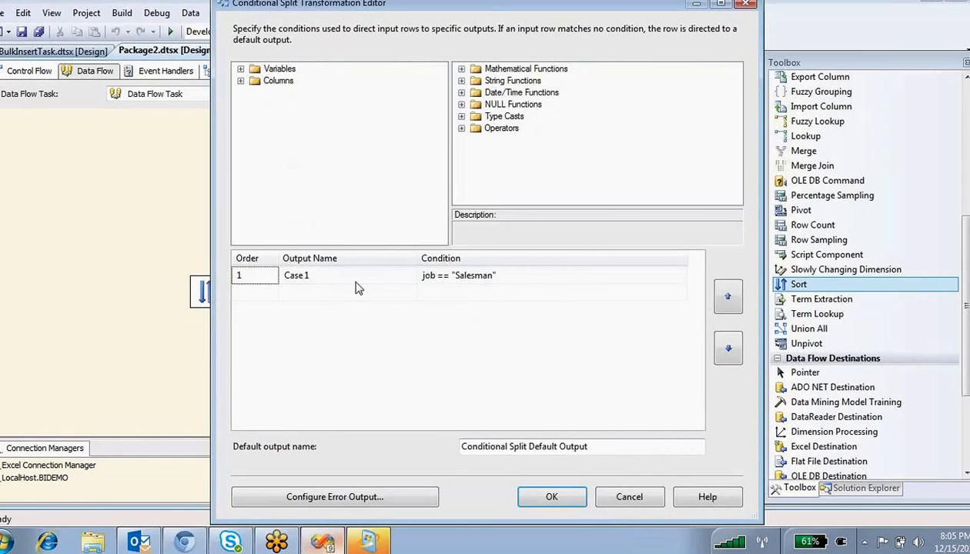
pyautogui.click(551, 497)
pyautogui.doubleClick(197, 292)
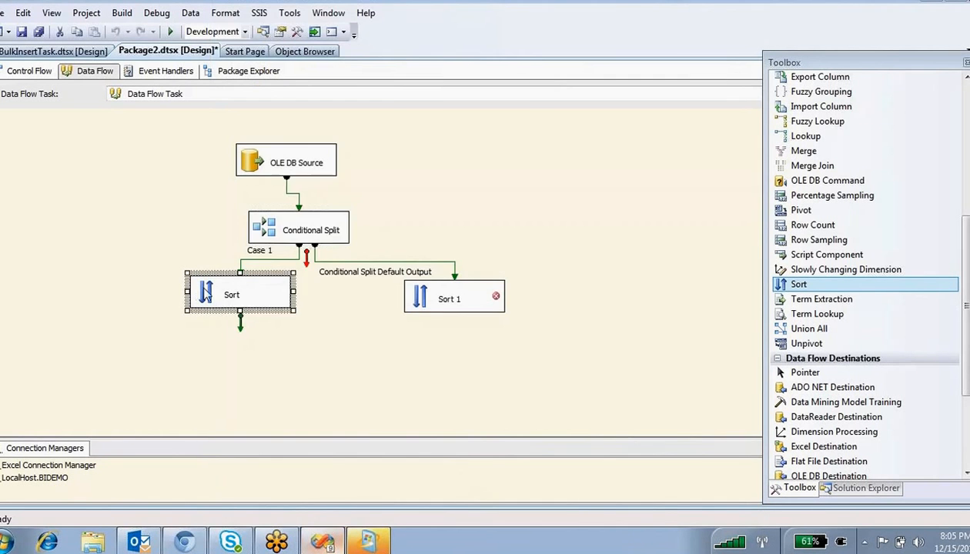
pyautogui.click(628, 497)
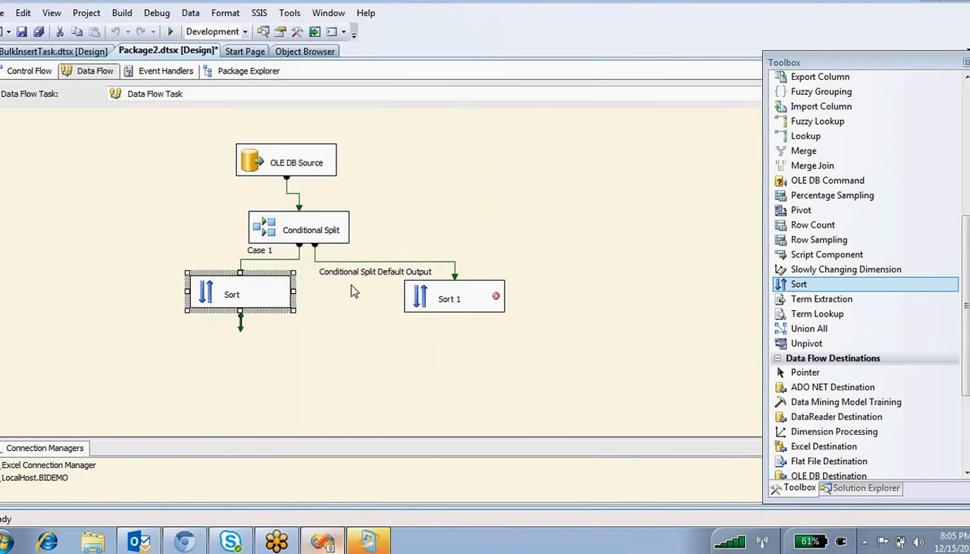
pyautogui.doubleClick(410, 285)
pyautogui.click(409, 127)
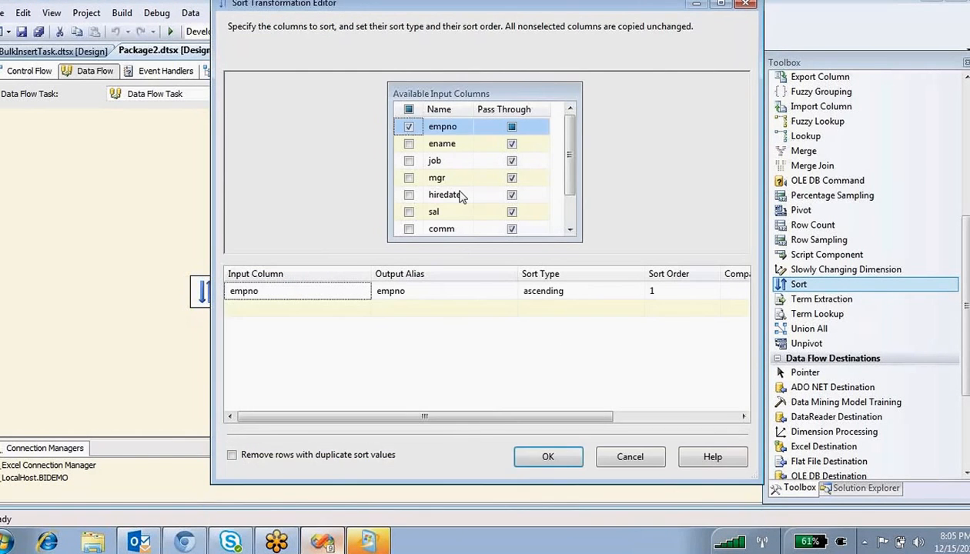
pyautogui.click(560, 455)
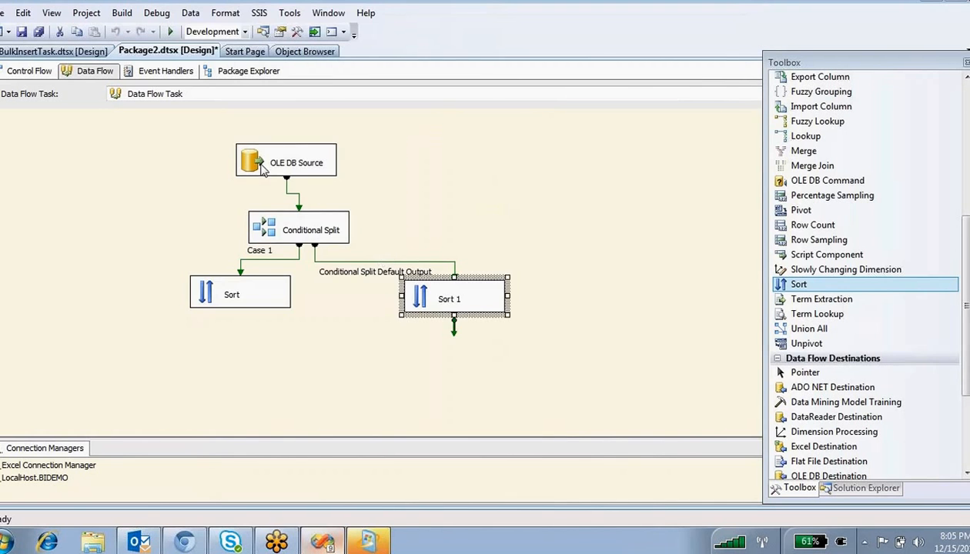
# - Preview the emp table rows in the OLE DB Source editor
pyautogui.doubleClick(257, 163)
pyautogui.click(356, 453)
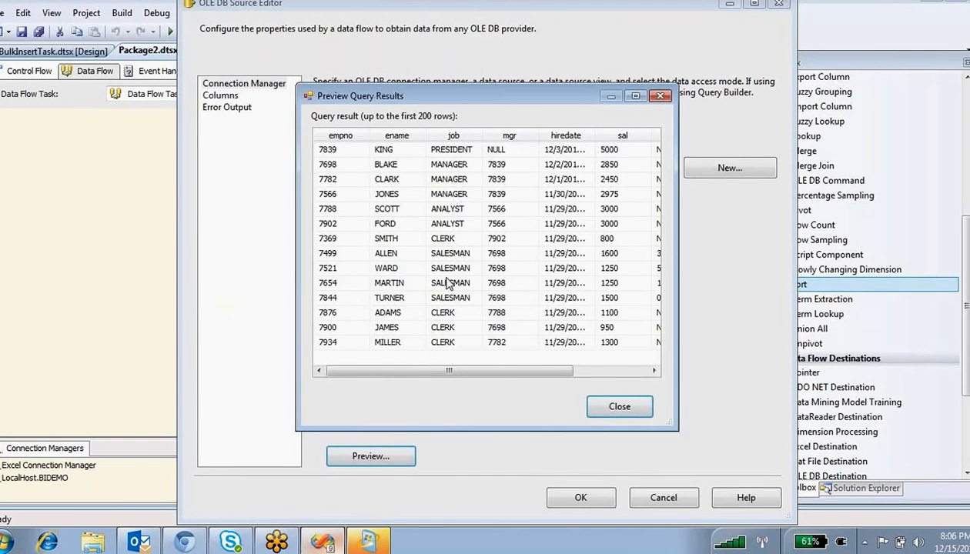
pyautogui.click(618, 406)
pyautogui.click(581, 496)
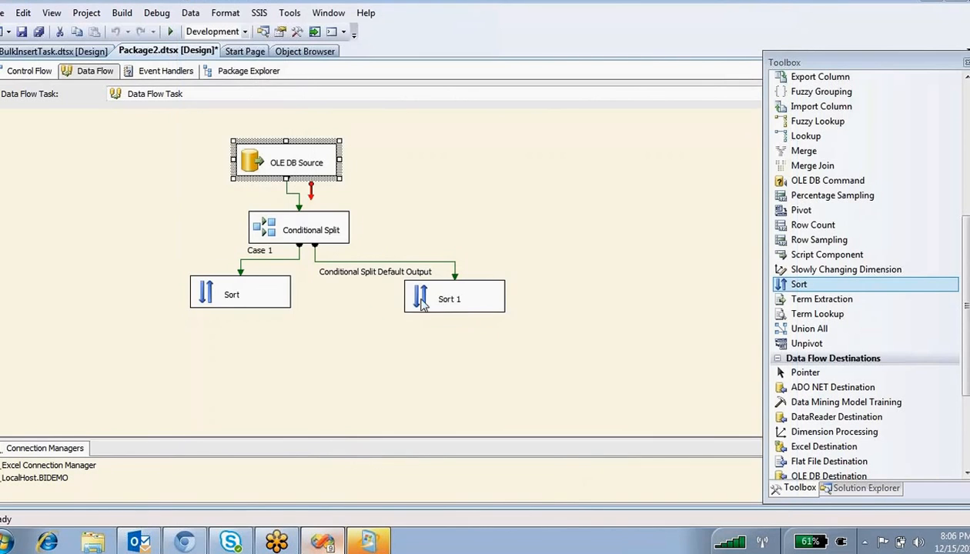
# - Add a grid data viewer to the Case 1 path
pyautogui.doubleClick(262, 260)
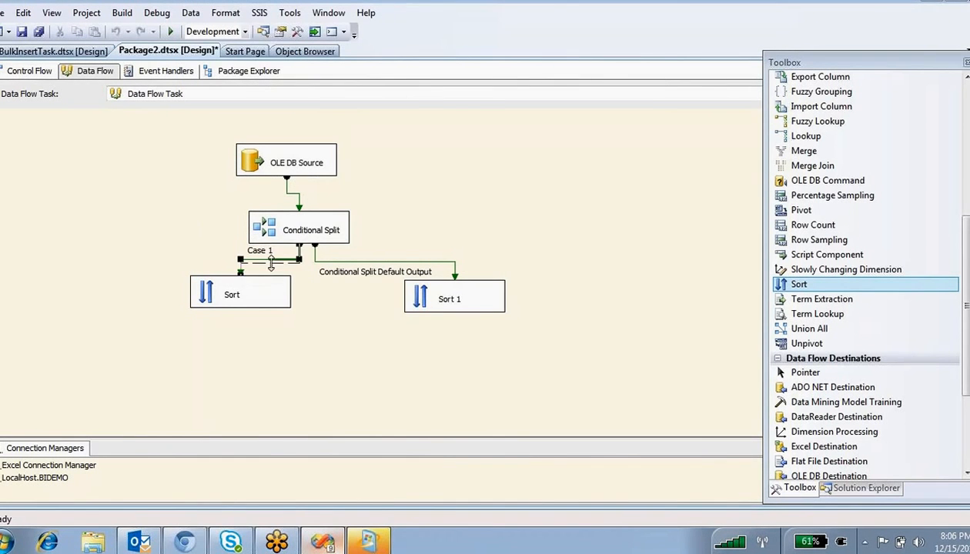
pyautogui.click(285, 146)
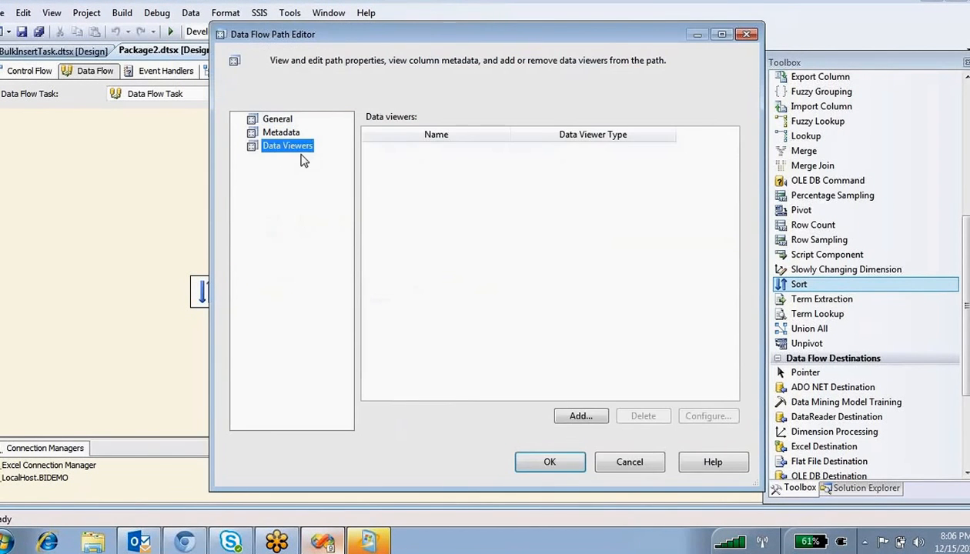
pyautogui.click(581, 415)
pyautogui.click(490, 392)
pyautogui.click(536, 458)
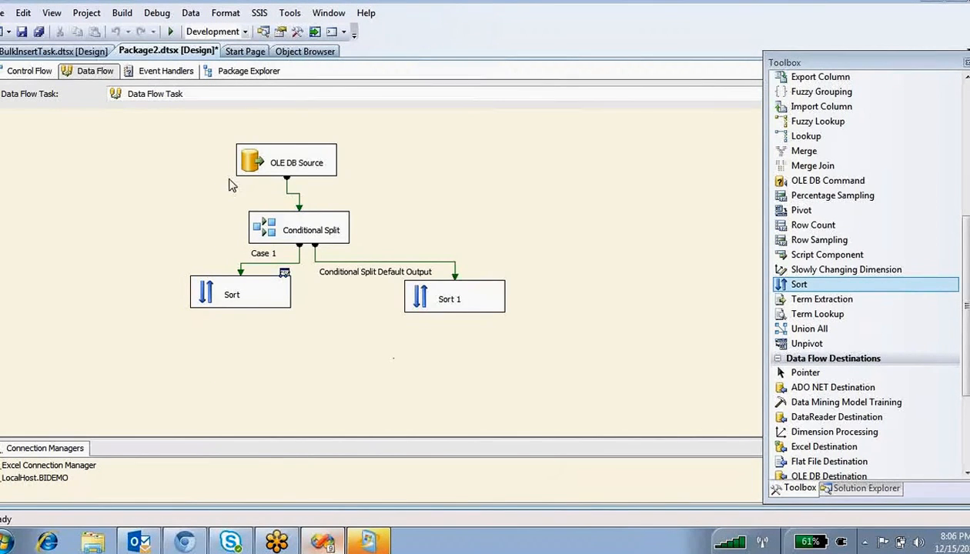
# - Select the Data Flow Task in Control Flow and postpone the Windows update restart by 4 hours
pyautogui.click(23, 72)
pyautogui.click(61, 152)
pyautogui.rightClick(65, 151)
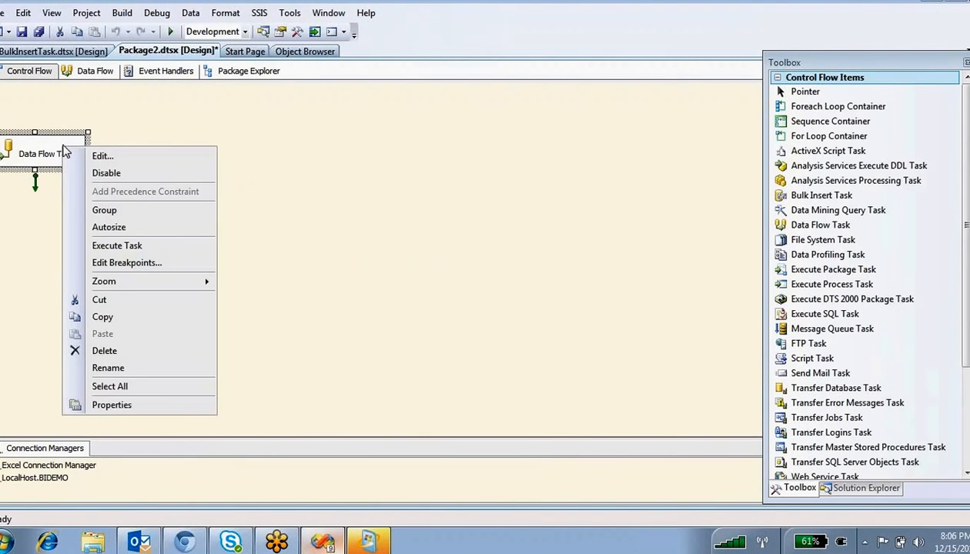
pyautogui.click(363, 543)
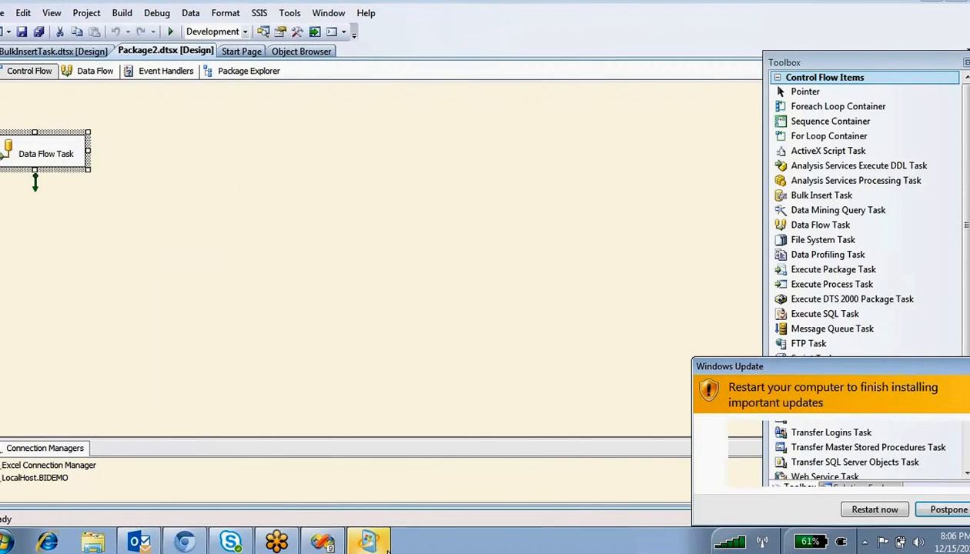
pyautogui.click(905, 474)
pyautogui.click(893, 511)
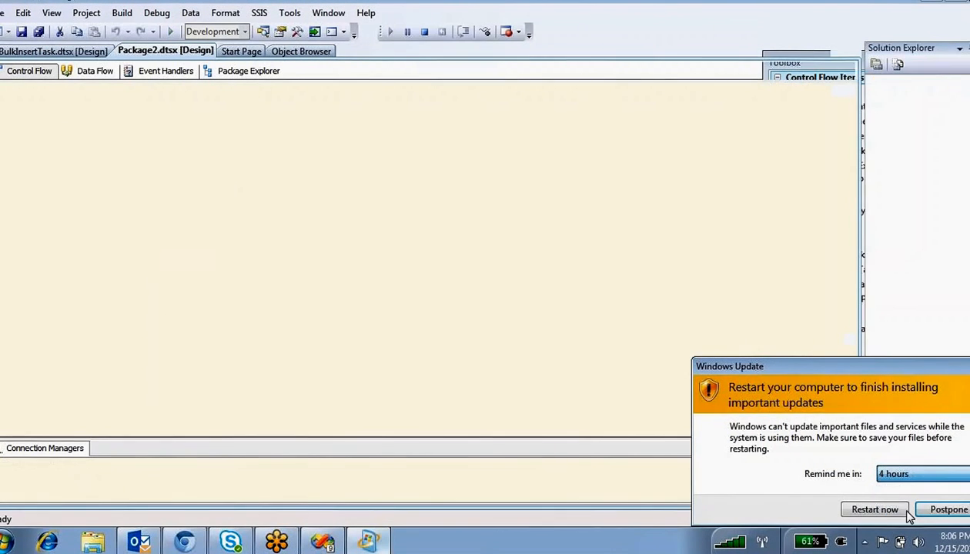
pyautogui.click(947, 509)
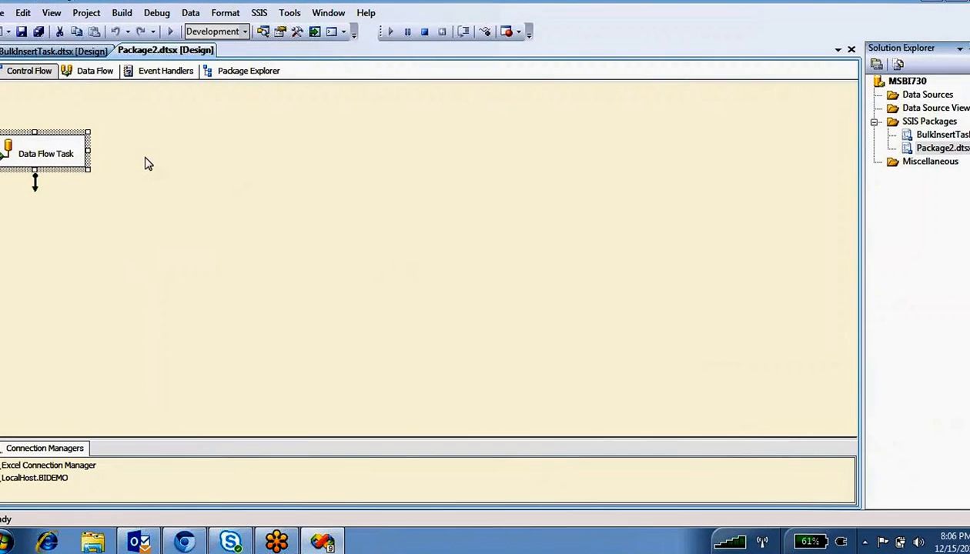
# - Run the package in debug mode with F5 and watch the data flow, moving the Sort box aside
pyautogui.press('F5')
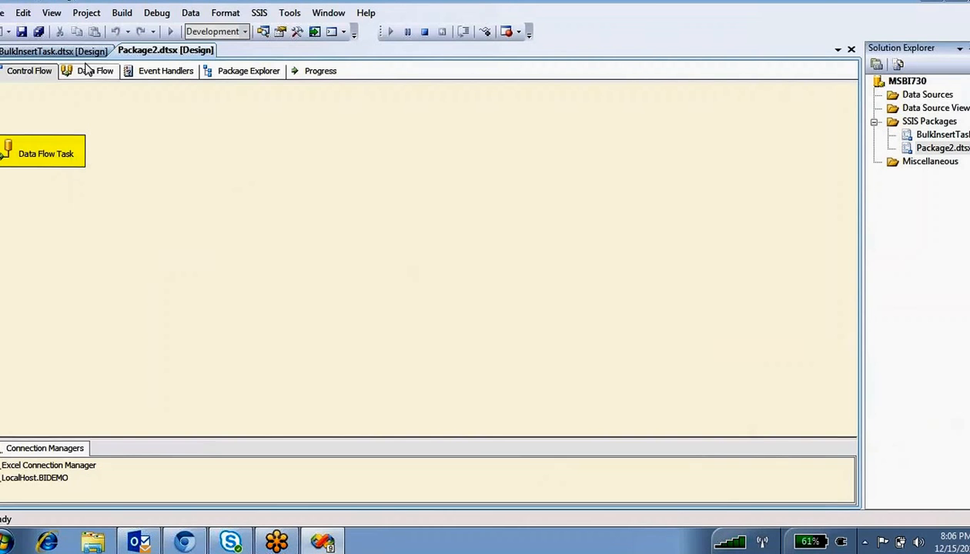
pyautogui.click(89, 71)
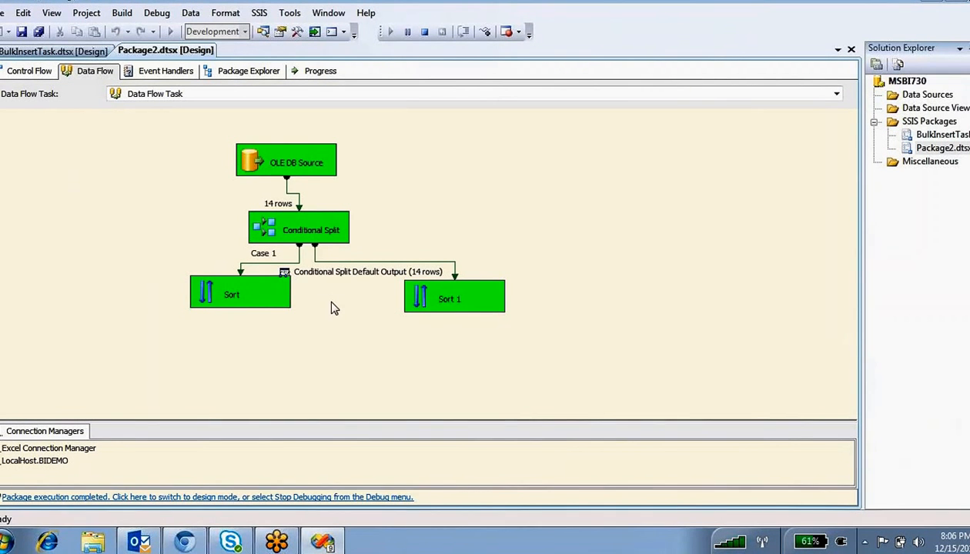
pyautogui.moveTo(201, 272); pyautogui.dragTo(141, 297)
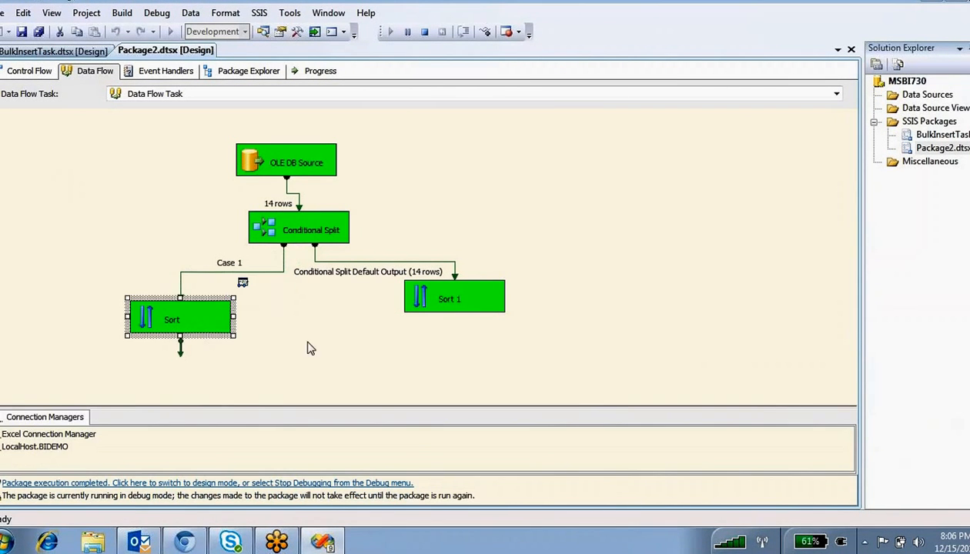
pyautogui.click(266, 310)
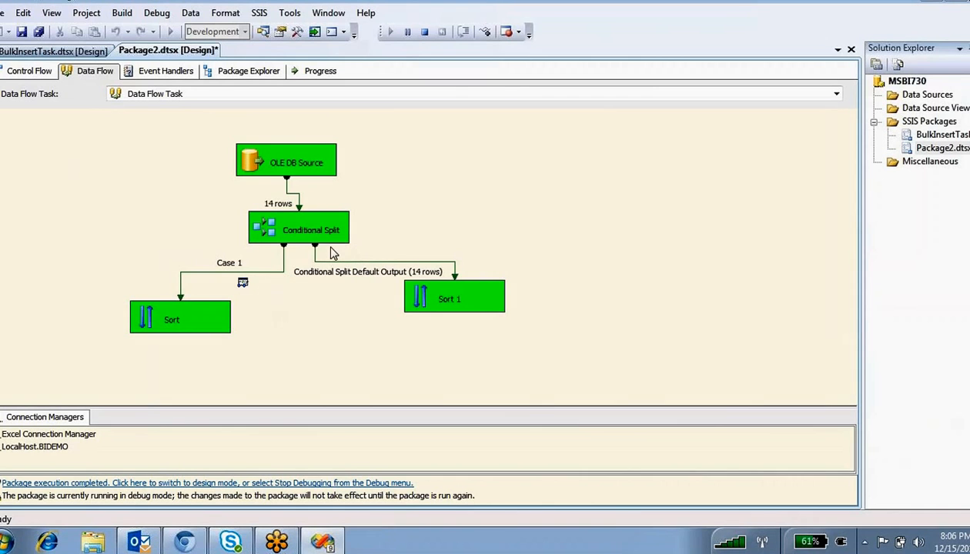
# - Stop debugging and preview the emp rows to check the SALESMAN and CLERK job values
pyautogui.click(424, 33)
pyautogui.doubleClick(264, 223)
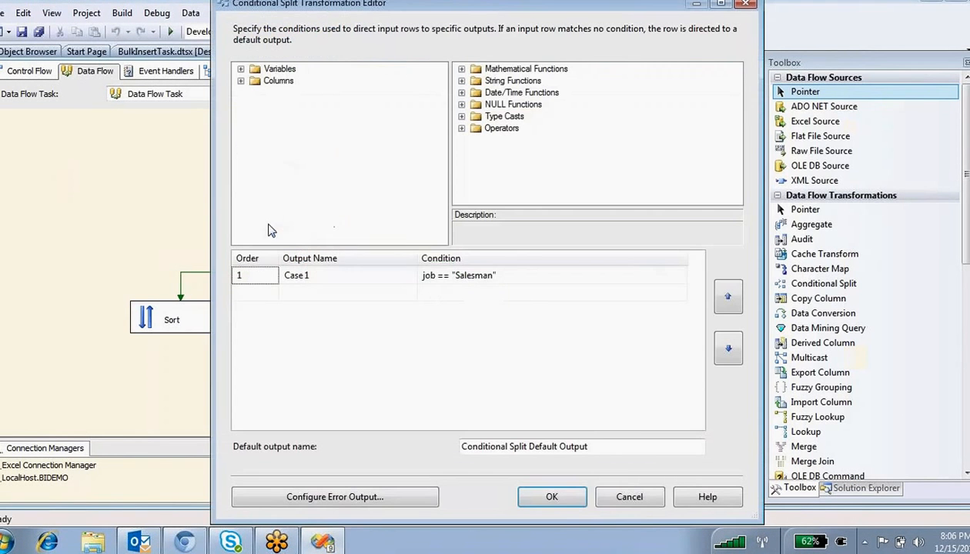
pyautogui.click(619, 496)
pyautogui.doubleClick(254, 158)
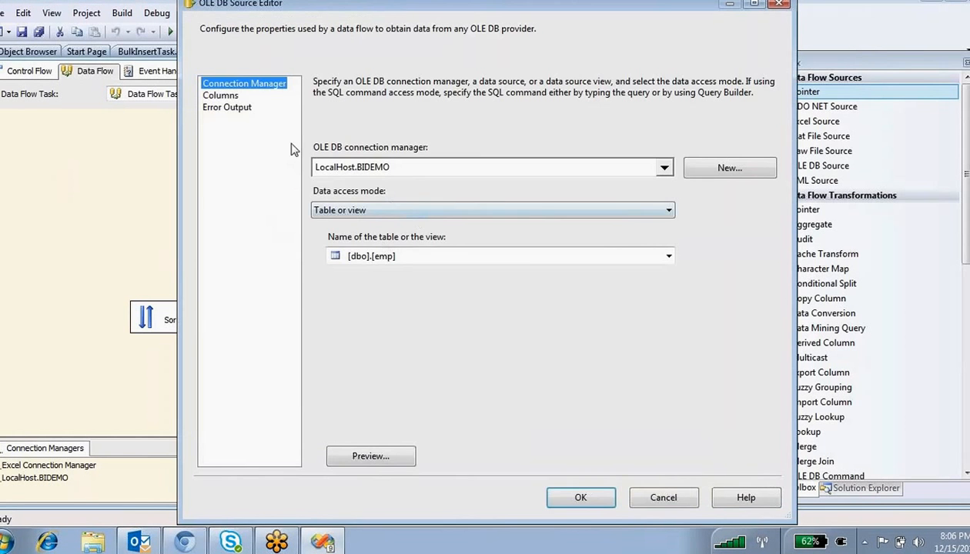
pyautogui.click(382, 455)
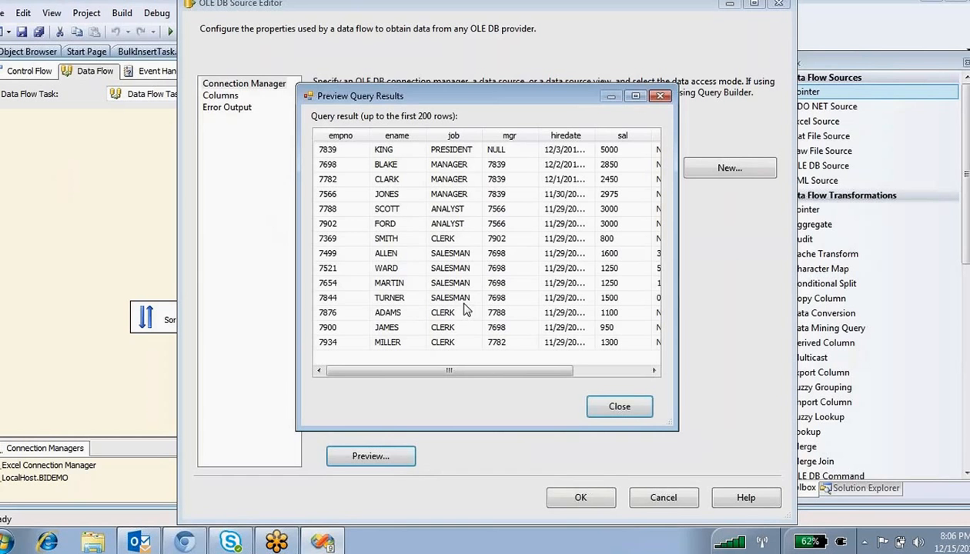
pyautogui.click(454, 284)
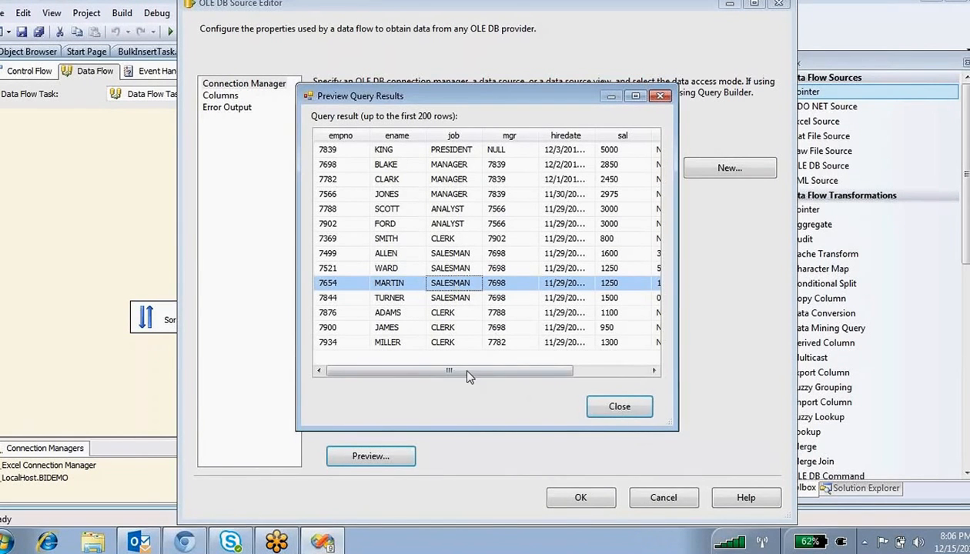
pyautogui.click(449, 343)
pyautogui.click(628, 411)
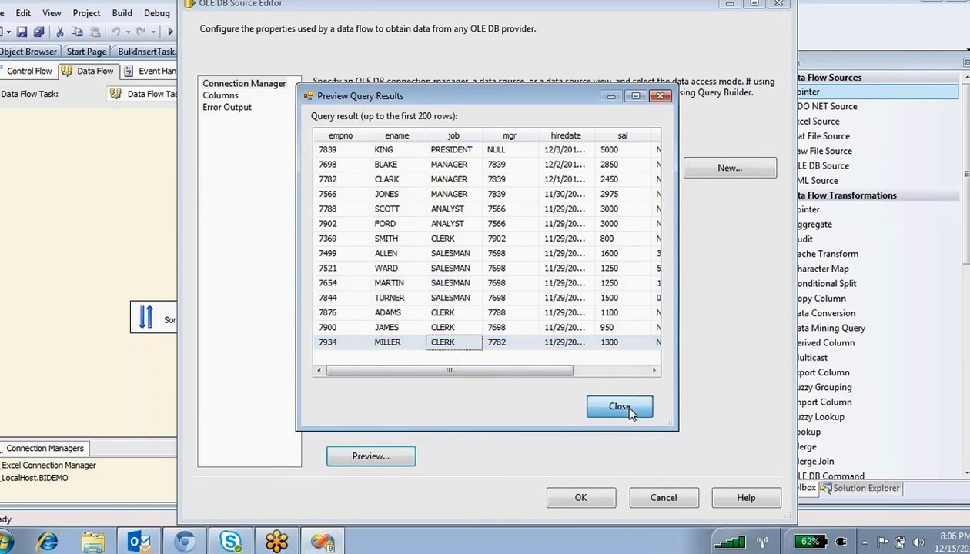
pyautogui.click(659, 500)
# - Change the Case 1 condition to job == "CLERK", re-preview the source, and return to Control Flow
pyautogui.doubleClick(268, 233)
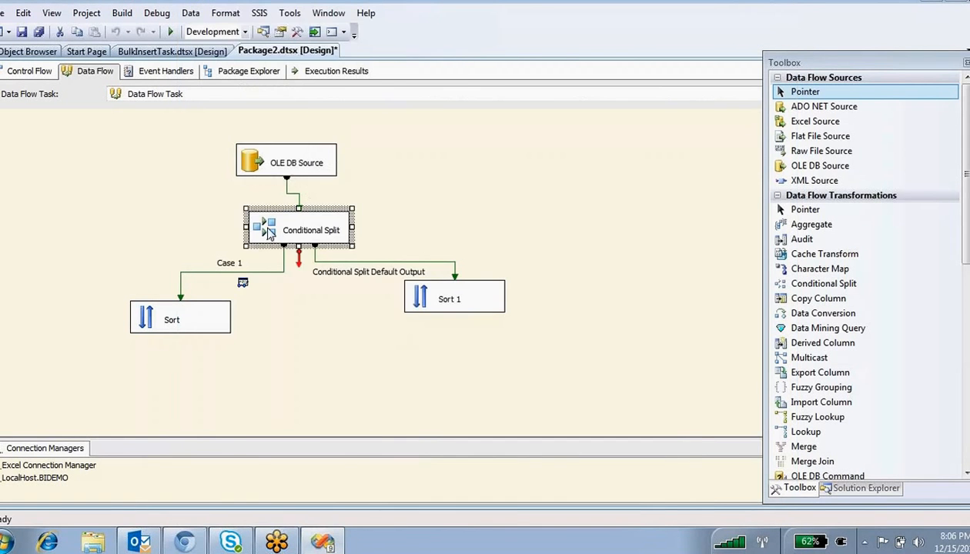
pyautogui.click(497, 275)
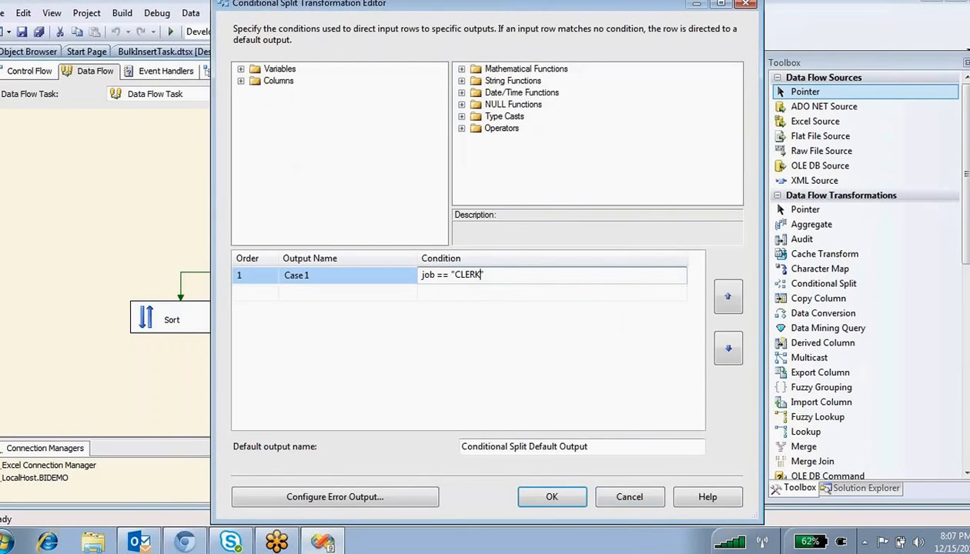
pyautogui.click(552, 497)
pyautogui.doubleClick(264, 164)
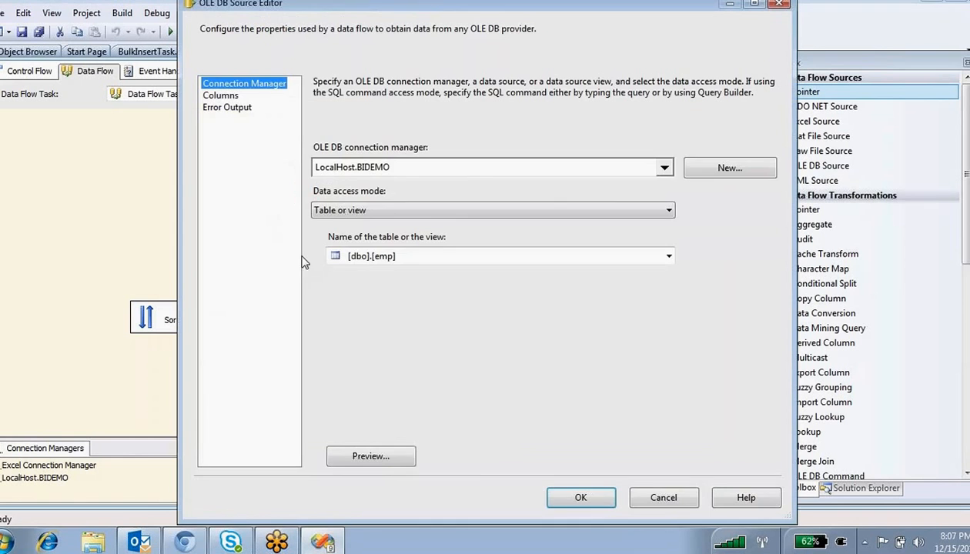
pyautogui.click(371, 456)
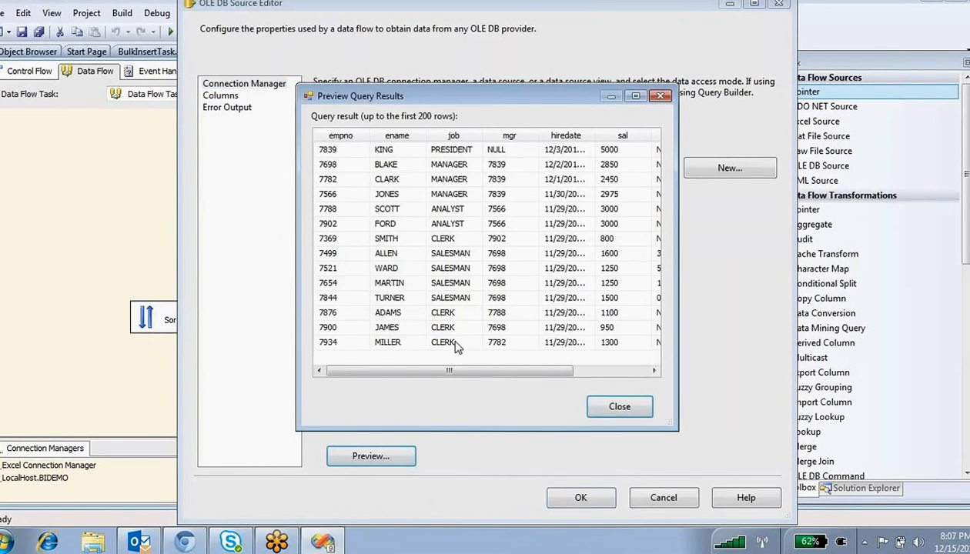
pyautogui.click(596, 402)
pyautogui.click(581, 498)
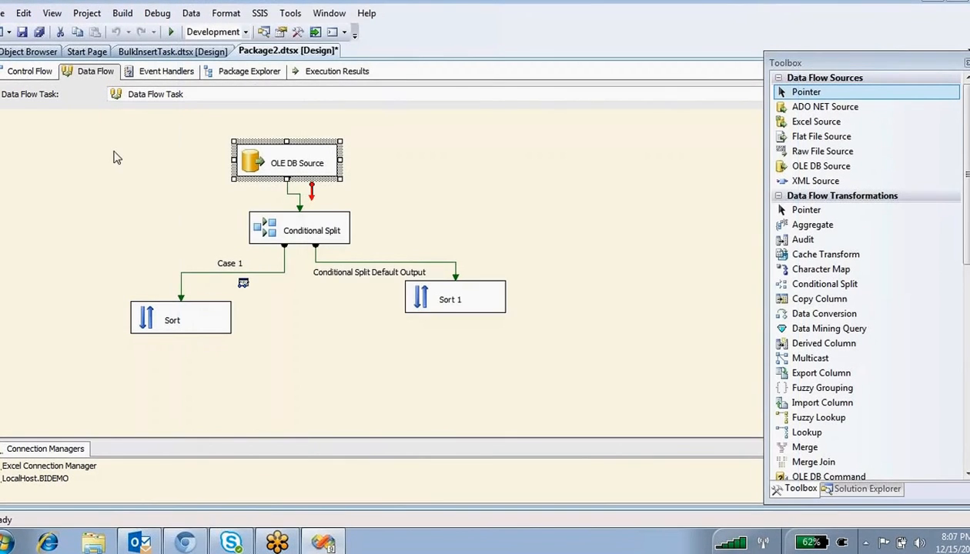
pyautogui.click(30, 71)
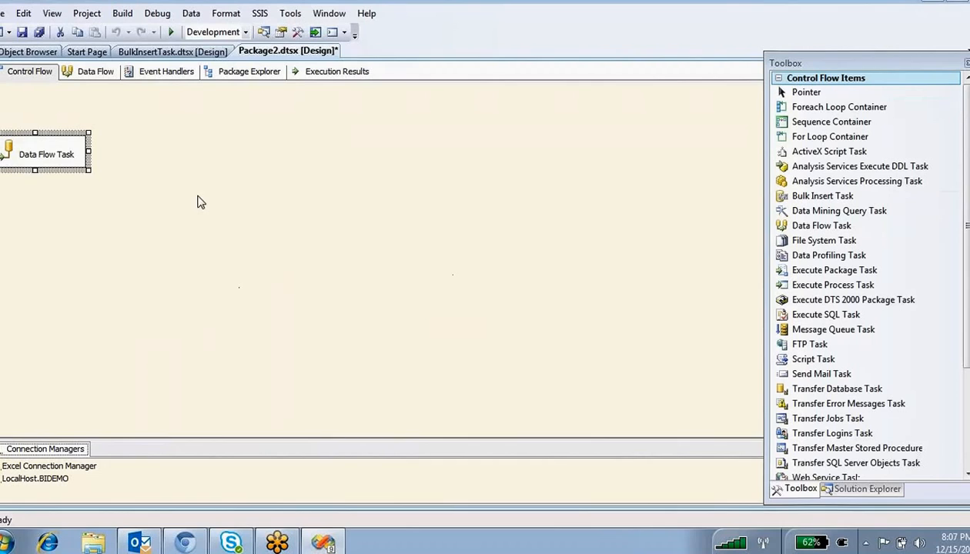
# - Execute only the Data Flow Task, widen the viewer's job column, and undock the data viewer
pyautogui.rightClick(32, 146)
pyautogui.click(115, 241)
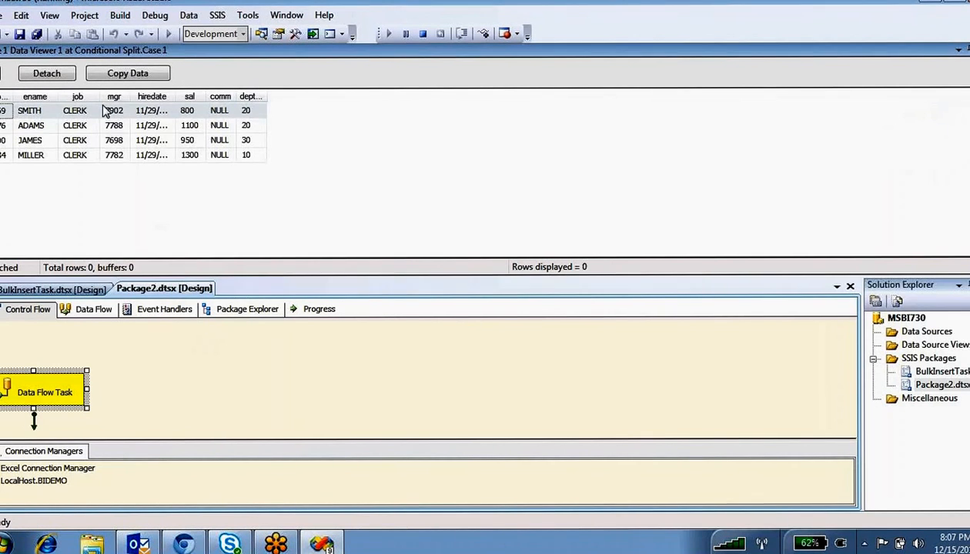
pyautogui.moveTo(100, 96); pyautogui.dragTo(176, 95)
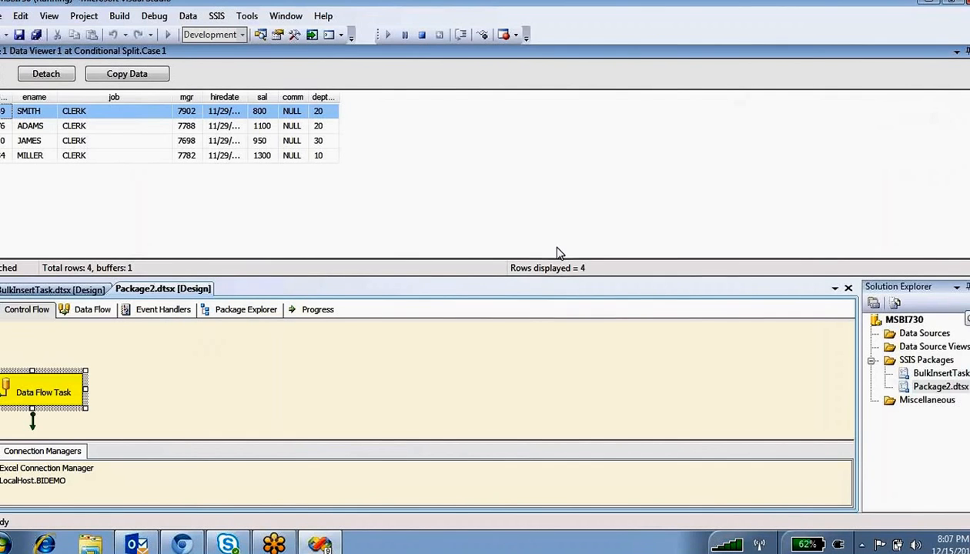
pyautogui.doubleClick(177, 51)
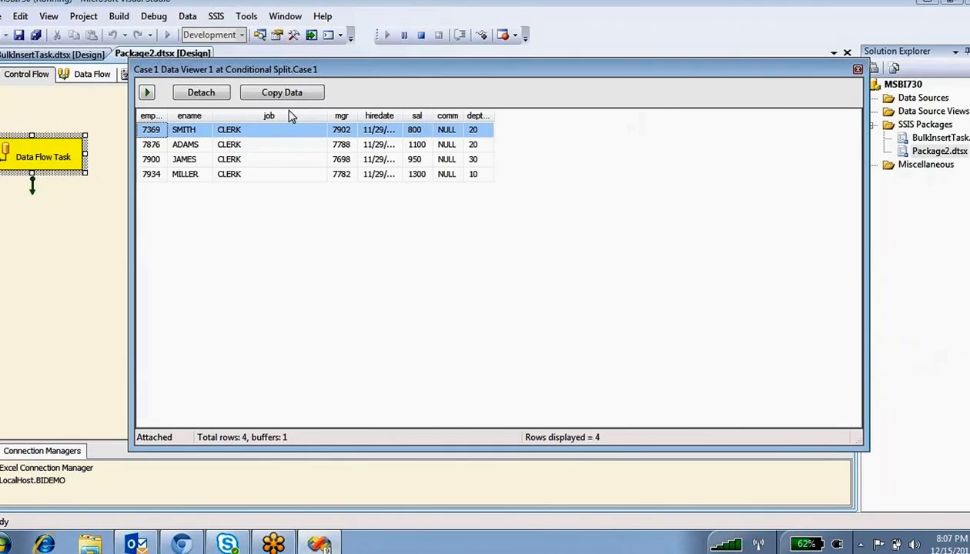
pyautogui.moveTo(346, 70); pyautogui.dragTo(664, 59)
# - Place the data viewer beside the data flow and highlight the four CLERK rows: SMITH, ADAMS, MILLER, JAMES
pyautogui.click(91, 73)
pyautogui.moveTo(559, 154); pyautogui.dragTo(567, 167)
pyautogui.click(559, 122)
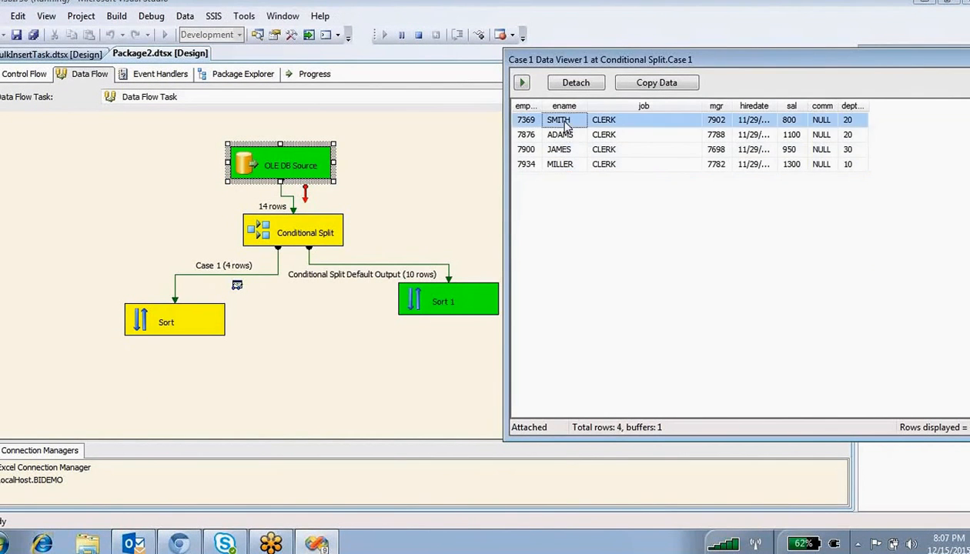
pyautogui.click(560, 135)
pyautogui.click(573, 161)
pyautogui.click(574, 152)
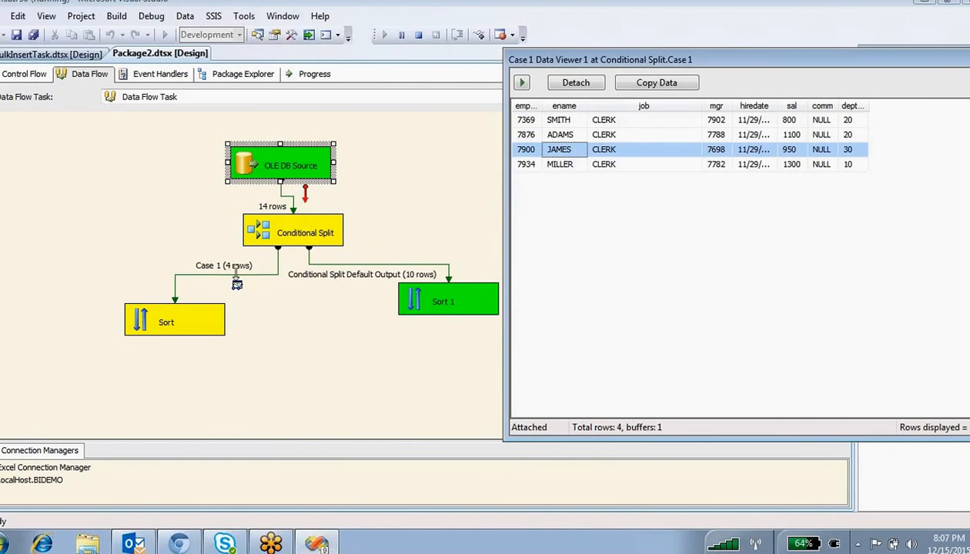
pyautogui.click(563, 9)
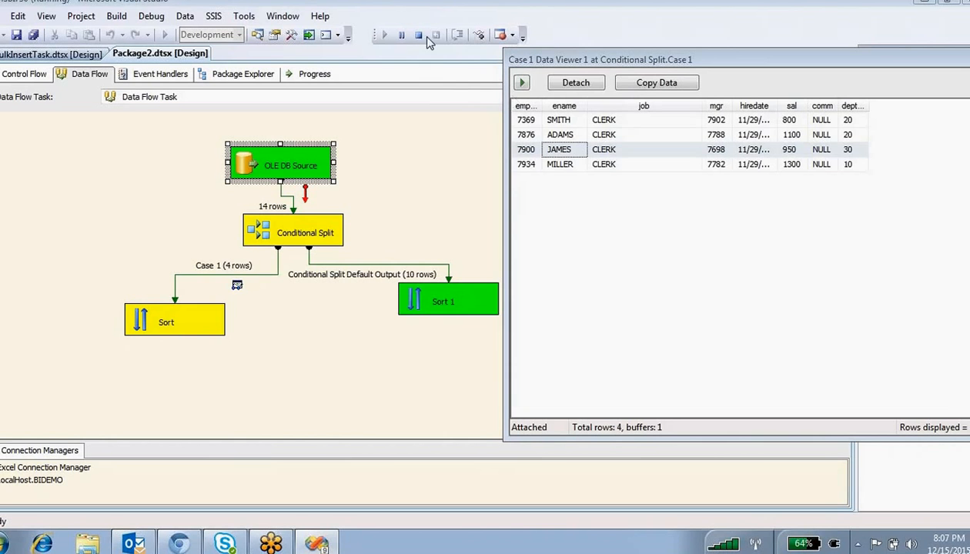
pyautogui.moveTo(245, 251)
pyautogui.mouseDown()
pyautogui.moveTo(181, 266)
pyautogui.moveTo(251, 282)
pyautogui.moveTo(248, 260)
pyautogui.moveTo(482, 120)
pyautogui.moveTo(511, 149)
pyautogui.moveTo(546, 151)
pyautogui.mouseUp()
pyautogui.moveTo(416, 257)
pyautogui.mouseDown()
pyautogui.moveTo(394, 282)
pyautogui.moveTo(435, 272)
pyautogui.moveTo(395, 251)
pyautogui.mouseUp()
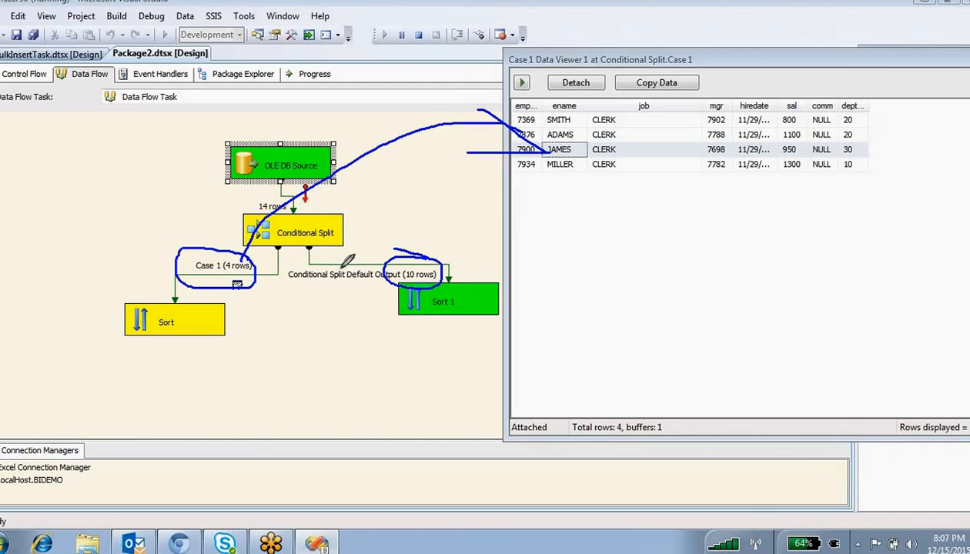
pyautogui.moveTo(336, 265)
pyautogui.mouseDown()
pyautogui.moveTo(437, 336)
pyautogui.moveTo(329, 265)
pyautogui.mouseUp()
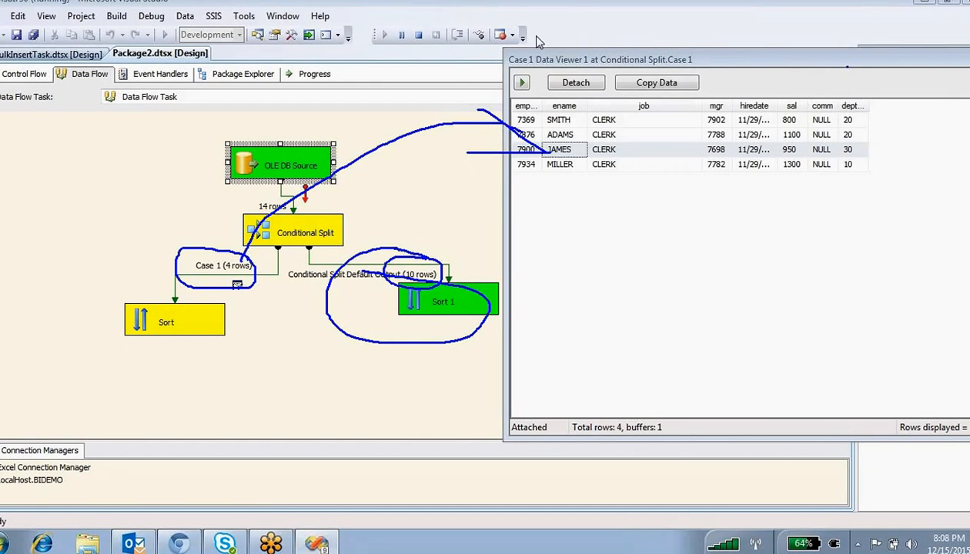
pyautogui.press('Escape')
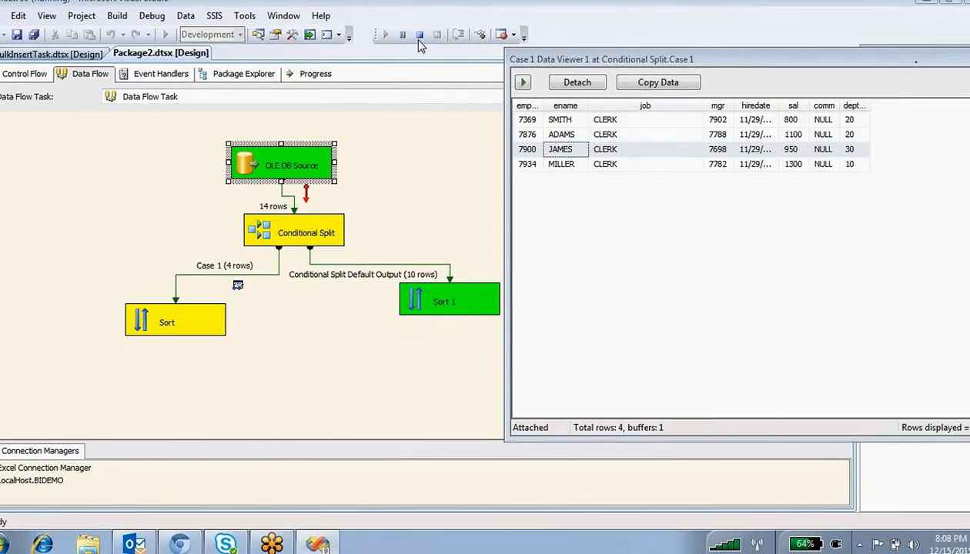
pyautogui.moveTo(531, 59); pyautogui.dragTo(367, 62)
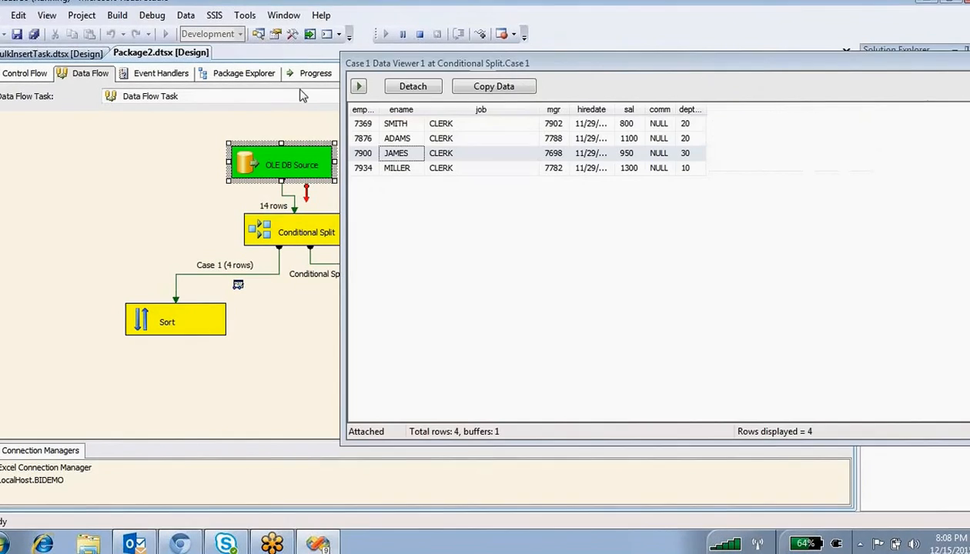
# - Let the paused data flow run to completion and close the data viewer
pyautogui.click(361, 86)
pyautogui.moveTo(943, 63); pyautogui.dragTo(784, 65)
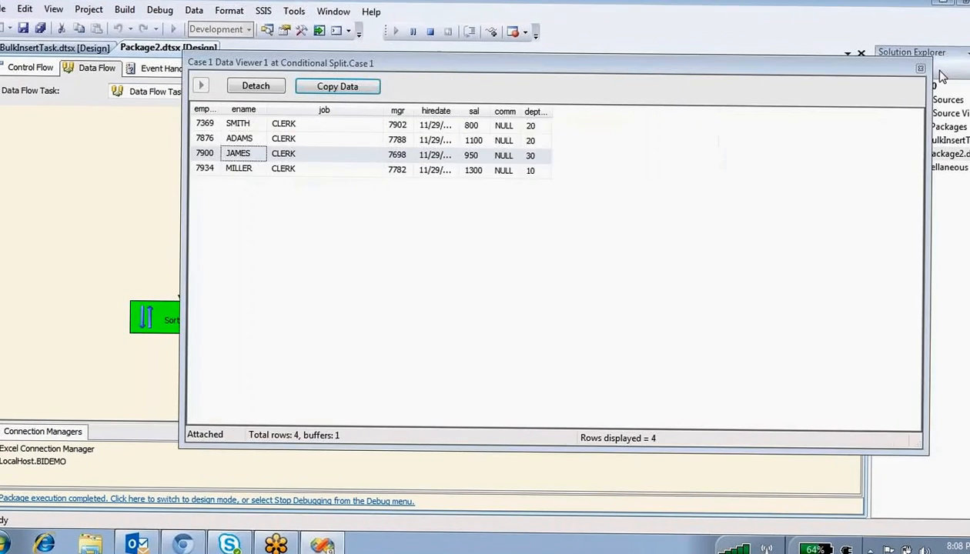
pyautogui.click(920, 68)
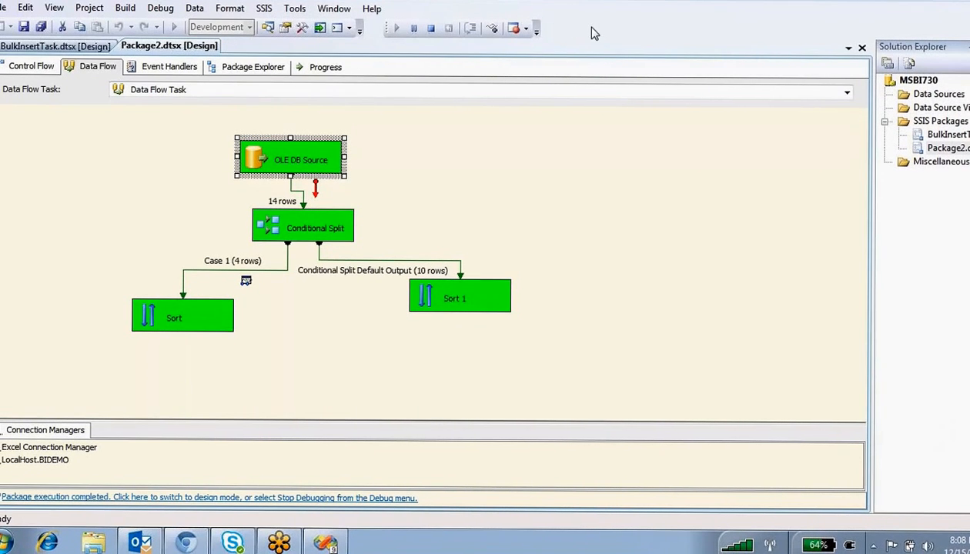
# - Stop debugging, return to Control Flow, and launch Excel 2010 from the Start menu
pyautogui.click(431, 26)
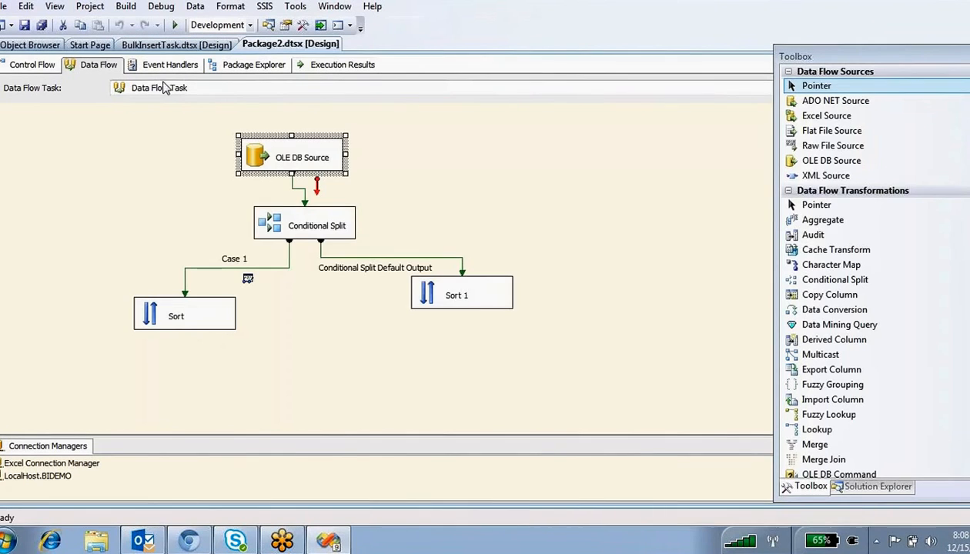
pyautogui.click(35, 66)
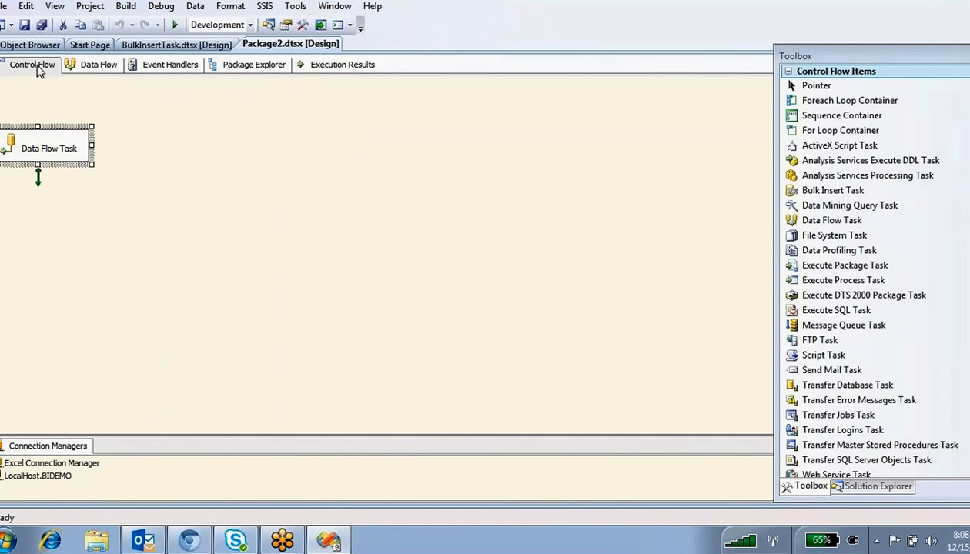
pyautogui.click(7, 539)
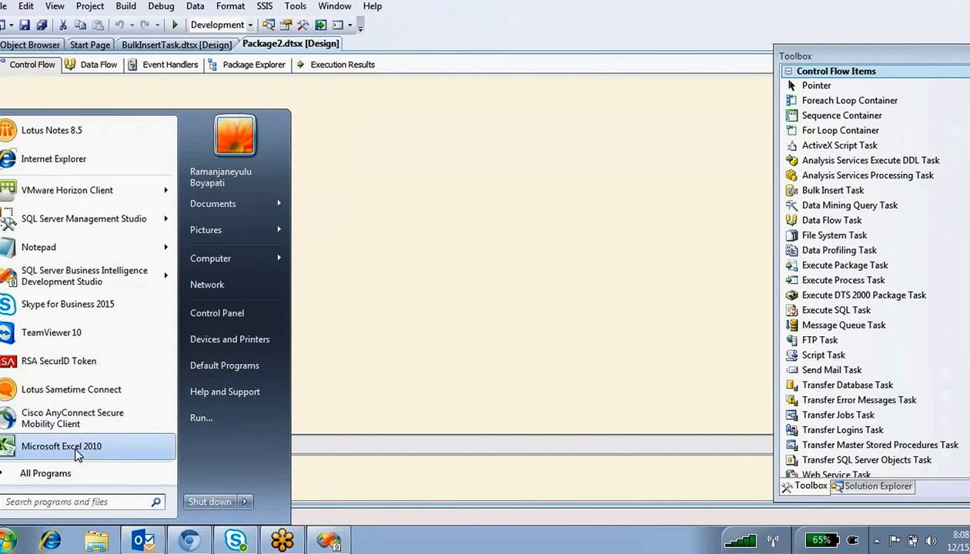
pyautogui.click(362, 286)
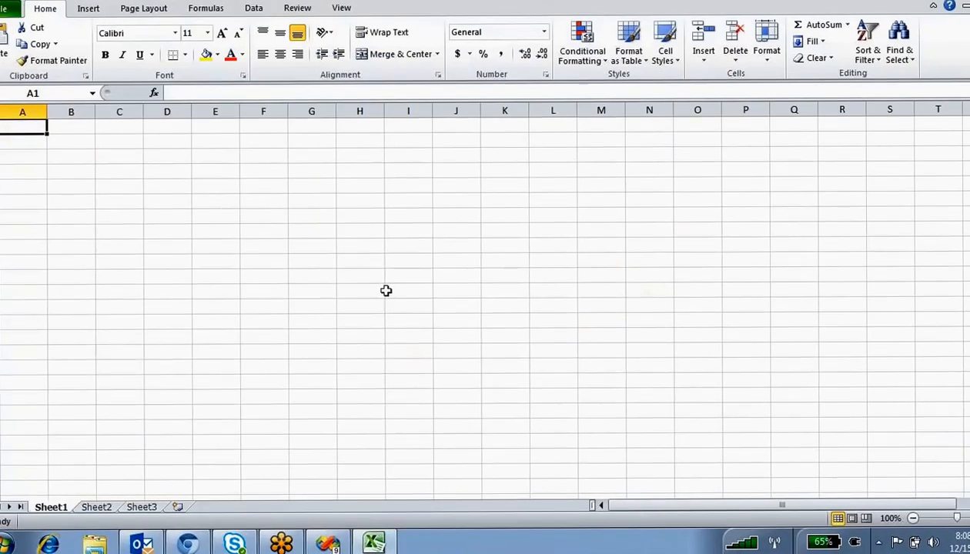
# - Enter the headers Eno, Ename and Sal in E4:G4, dismissing the Office activation prompt
pyautogui.click(215, 173)
pyautogui.write('Eno')
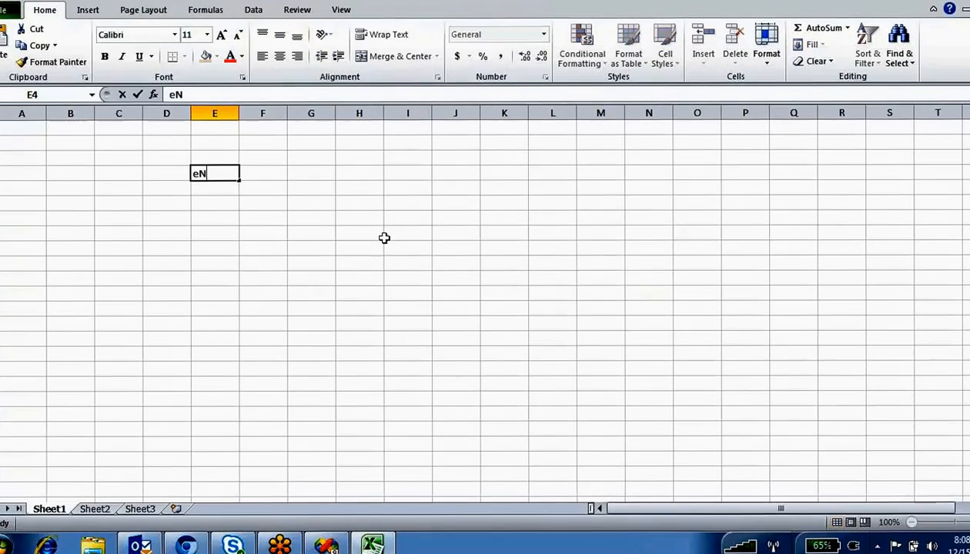
pyautogui.click(271, 169)
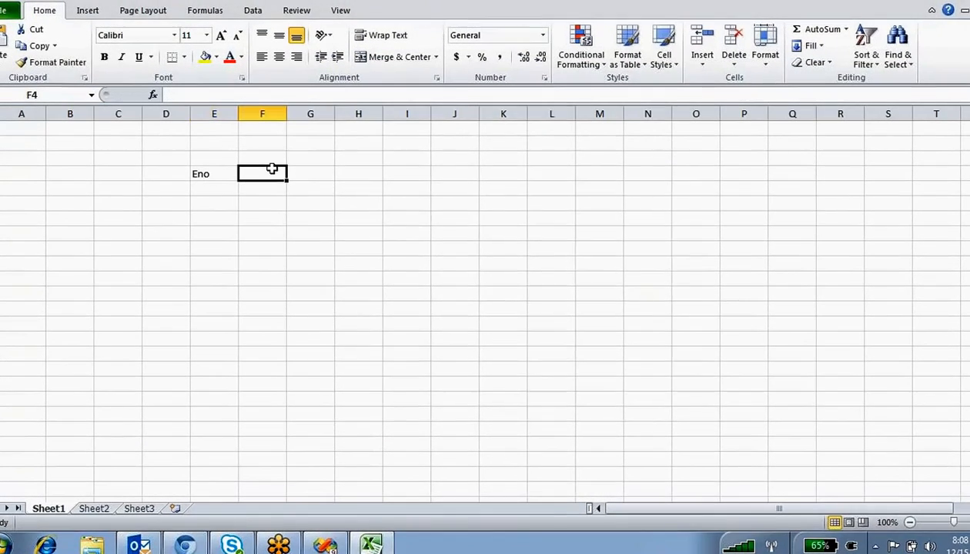
pyautogui.press('Return')
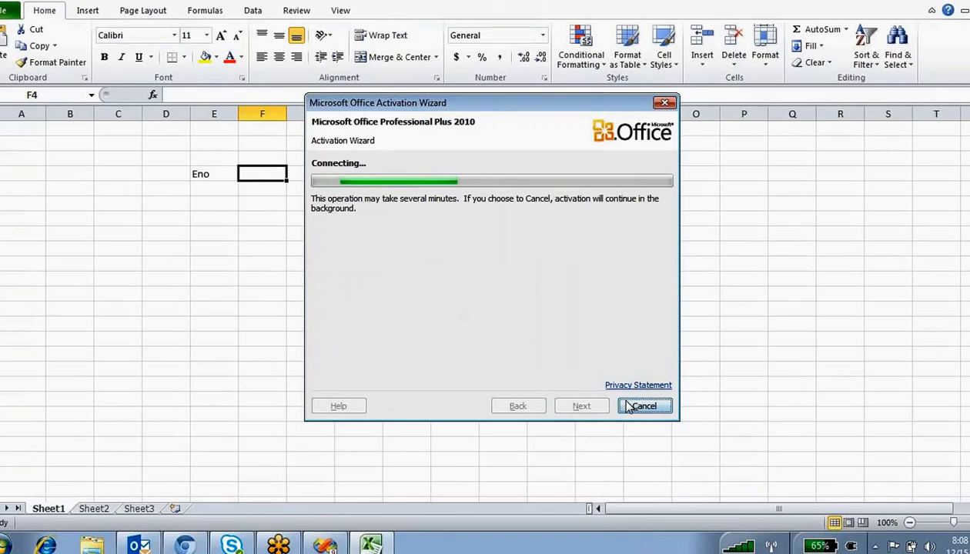
pyautogui.click(625, 405)
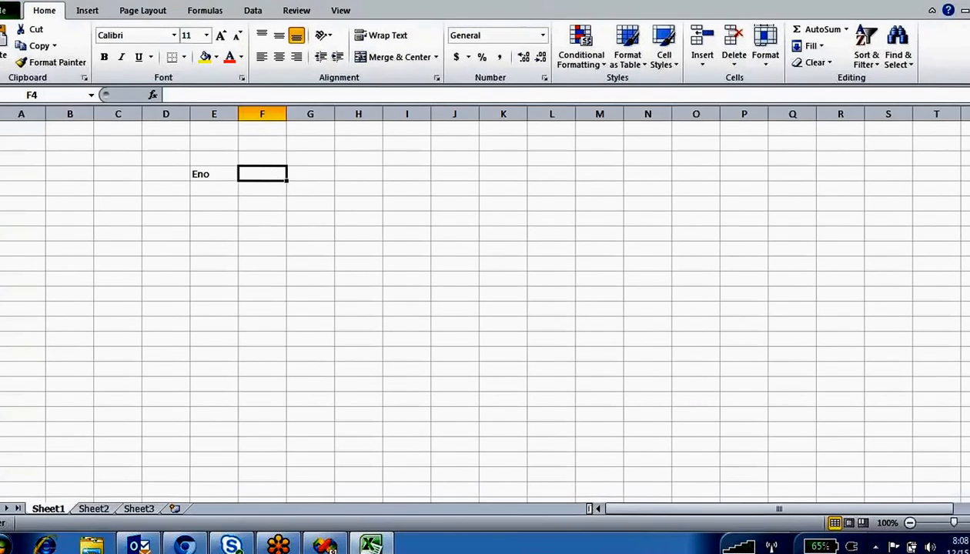
pyautogui.write('Ename')
pyautogui.click(321, 177)
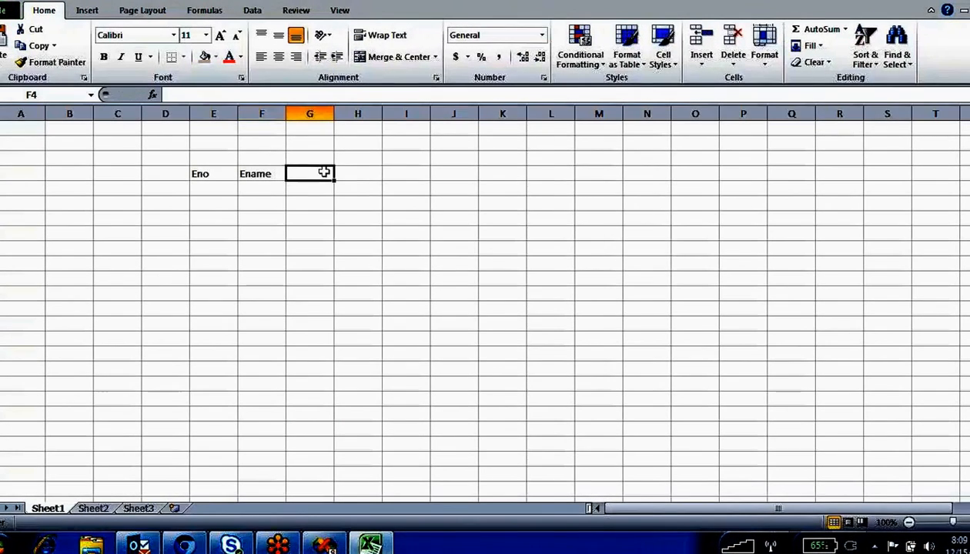
pyautogui.write('Sal')
pyautogui.click(359, 187)
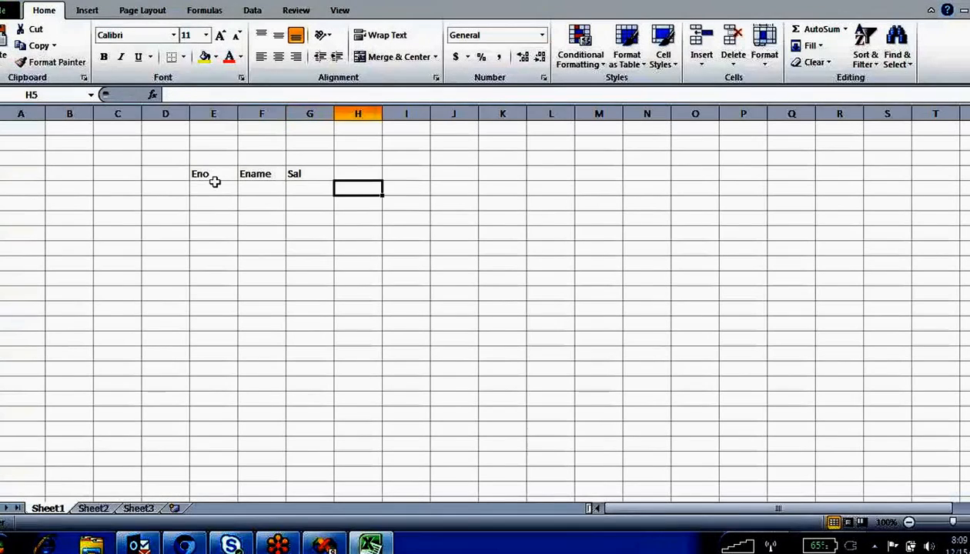
# - Apply All Borders to the range E4:G8
pyautogui.moveTo(210, 178); pyautogui.dragTo(320, 234)
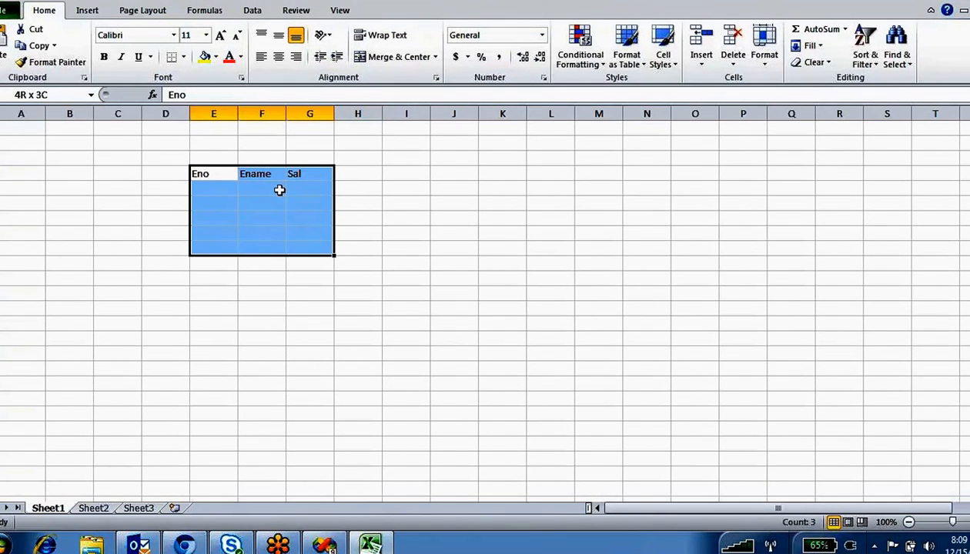
pyautogui.click(183, 57)
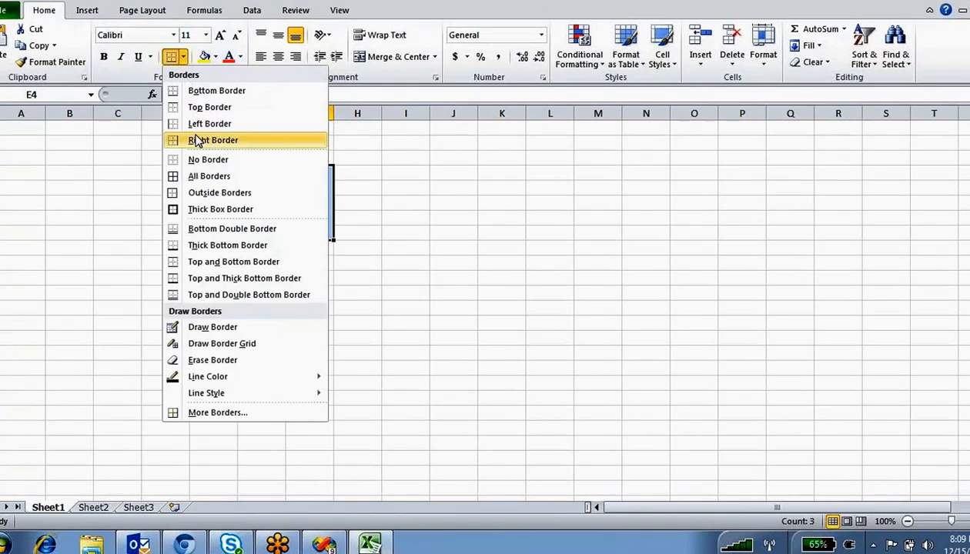
pyautogui.click(201, 178)
pyautogui.click(273, 291)
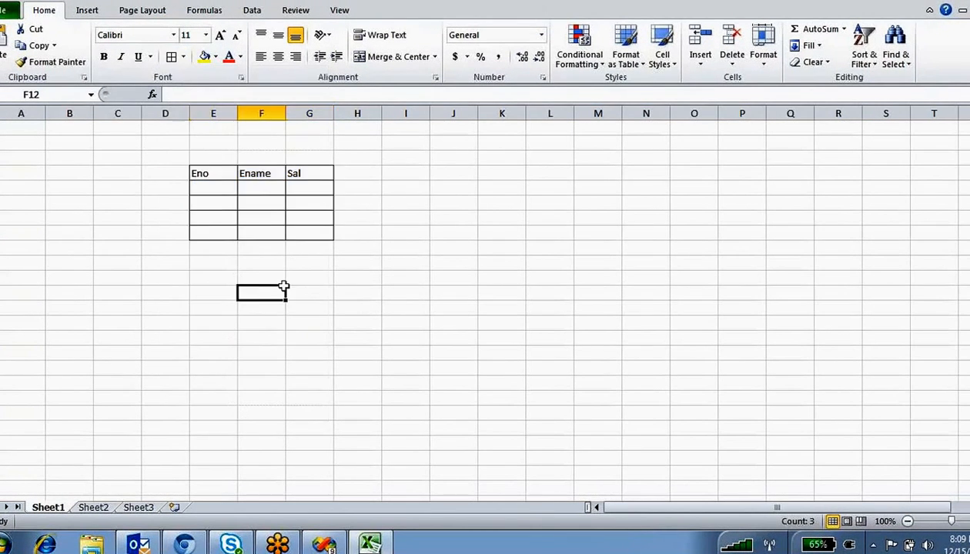
# - Enter the first data row: 100, ram, 1000
pyautogui.click(230, 189)
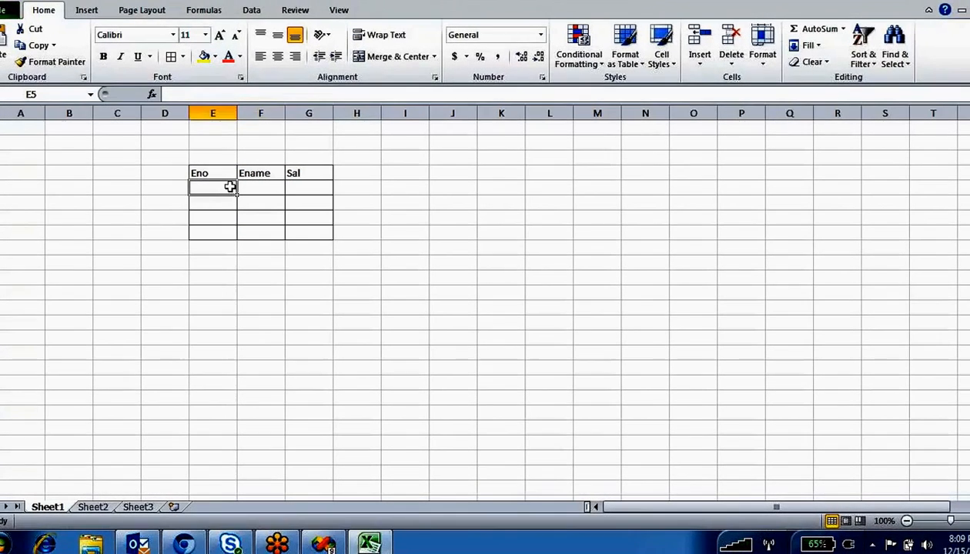
pyautogui.write('100')
pyautogui.press('Tab')
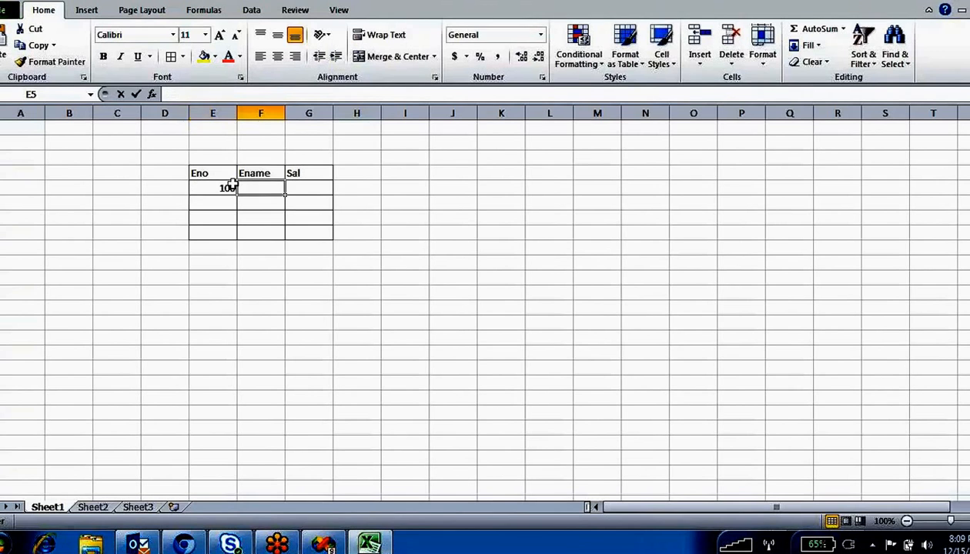
pyautogui.write('ram')
pyautogui.press('Tab')
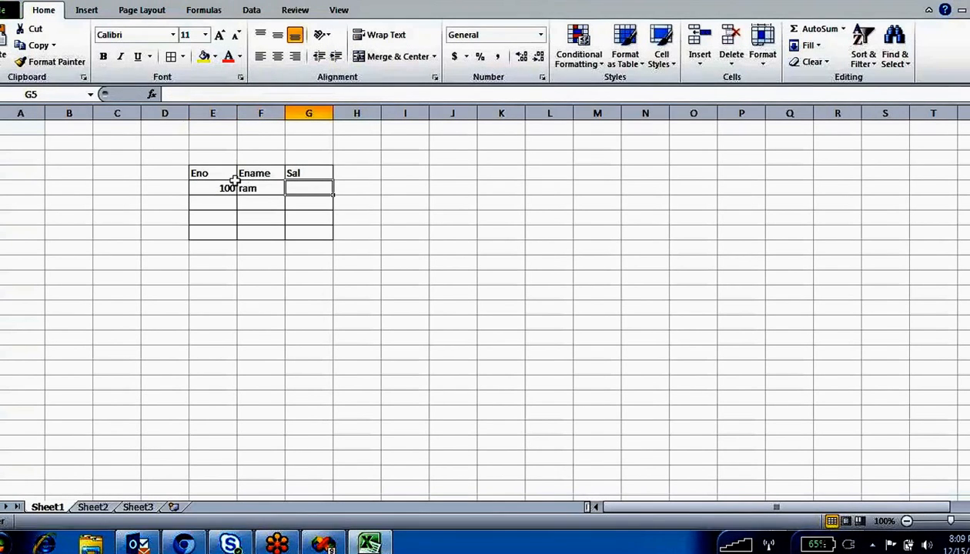
pyautogui.write('1000')
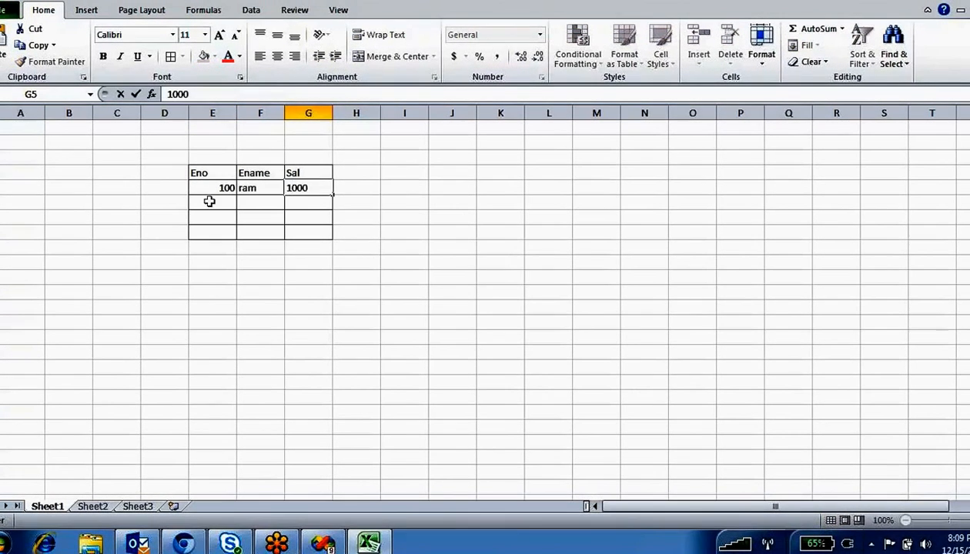
pyautogui.press('Return')
# - Enter the second data row: 200, kam, 2000
pyautogui.write('200')
pyautogui.click(267, 204)
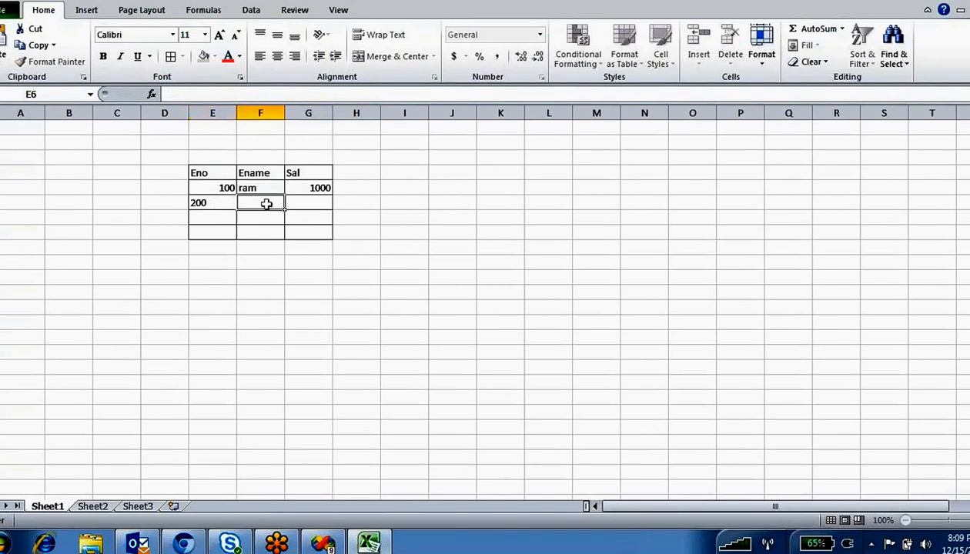
pyautogui.write('4')
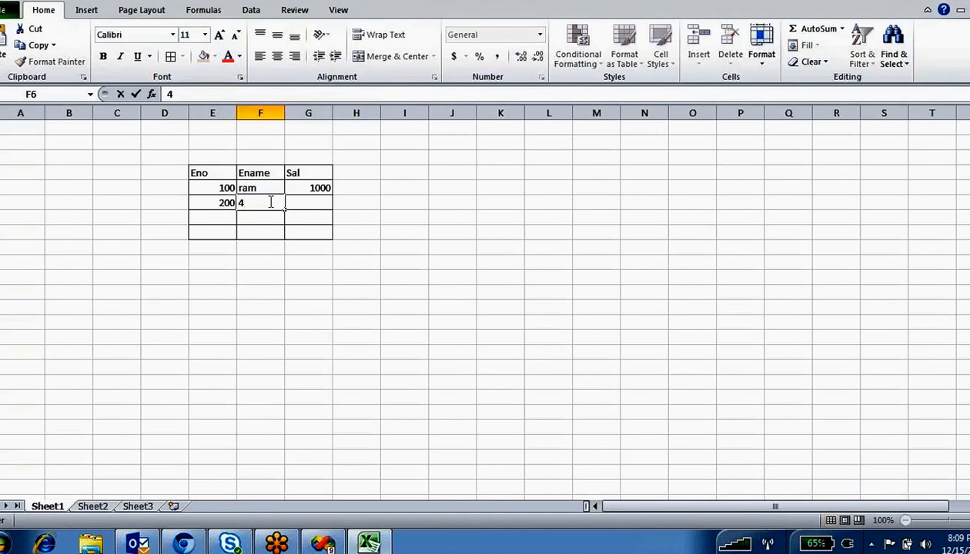
pyautogui.write('am')
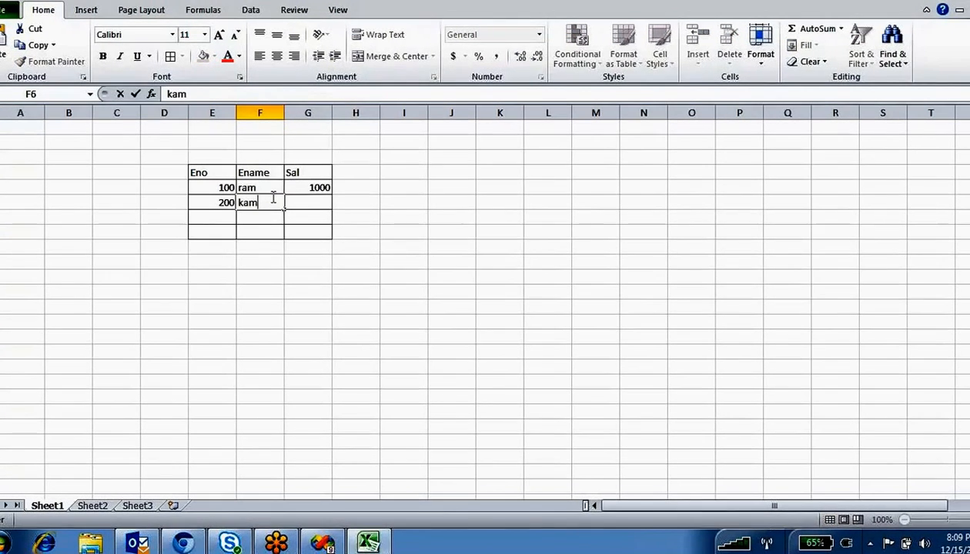
pyautogui.click(321, 202)
pyautogui.write('2000')
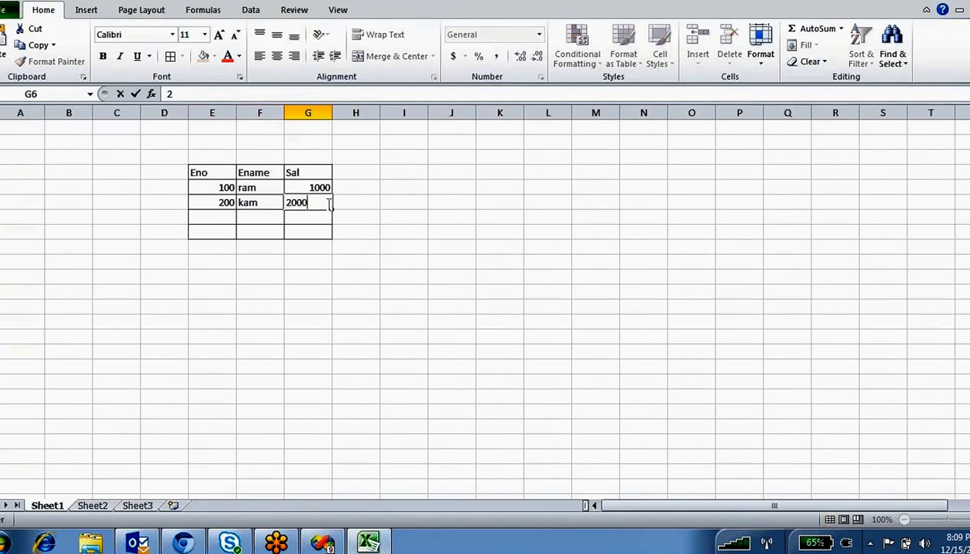
# - Enter the third data row 300, Lam, 3000, then select the whole table
pyautogui.click(216, 217)
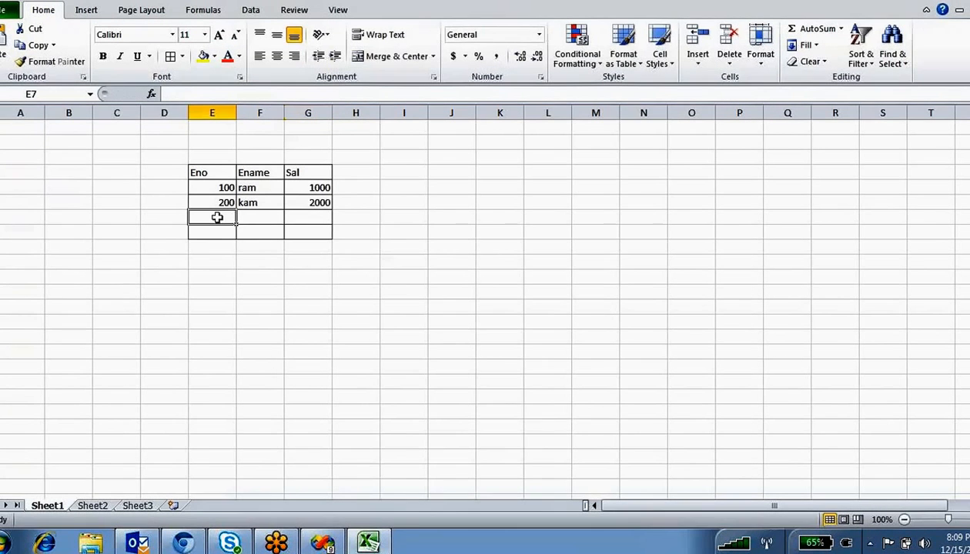
pyautogui.write('300')
pyautogui.click(271, 216)
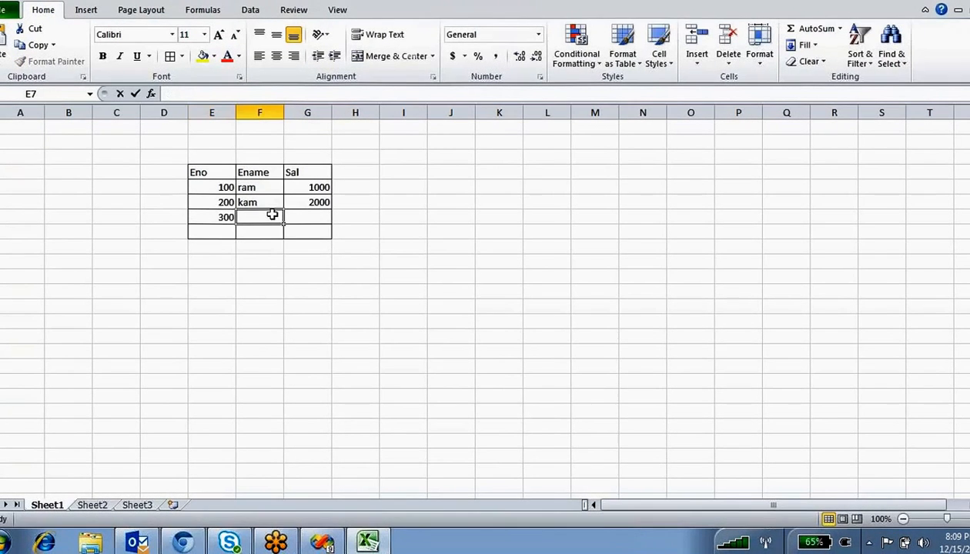
pyautogui.write('Lam')
pyautogui.press('Tab')
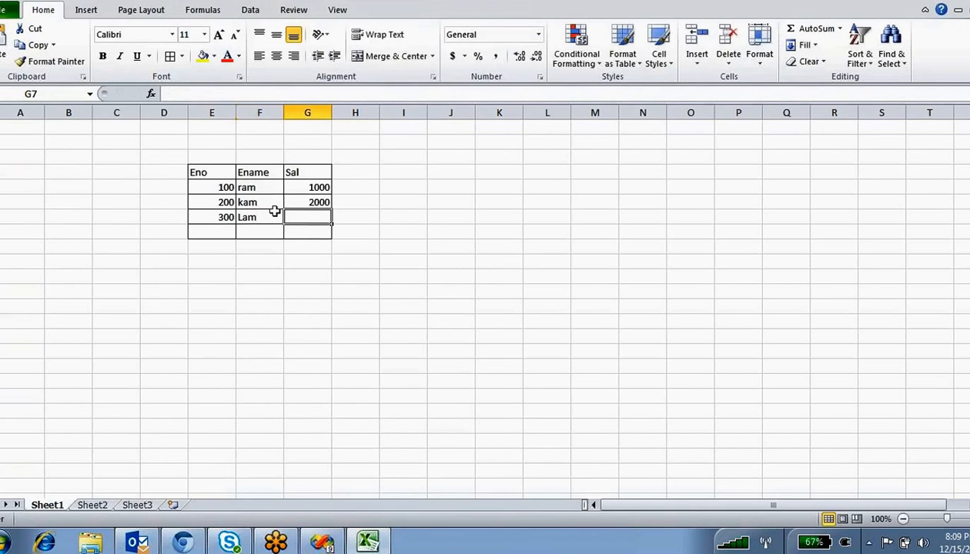
pyautogui.write('3000')
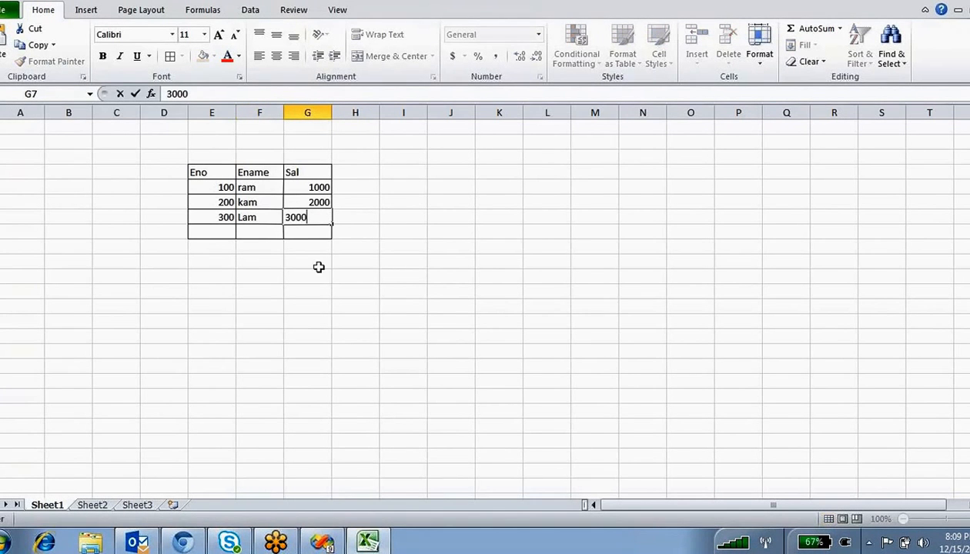
pyautogui.click(317, 275)
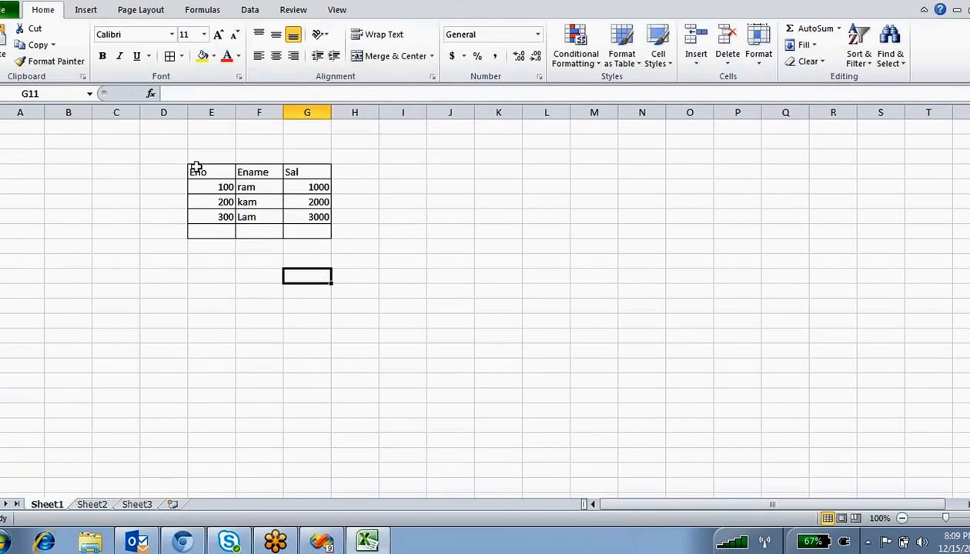
pyautogui.moveTo(195, 167); pyautogui.dragTo(306, 233)
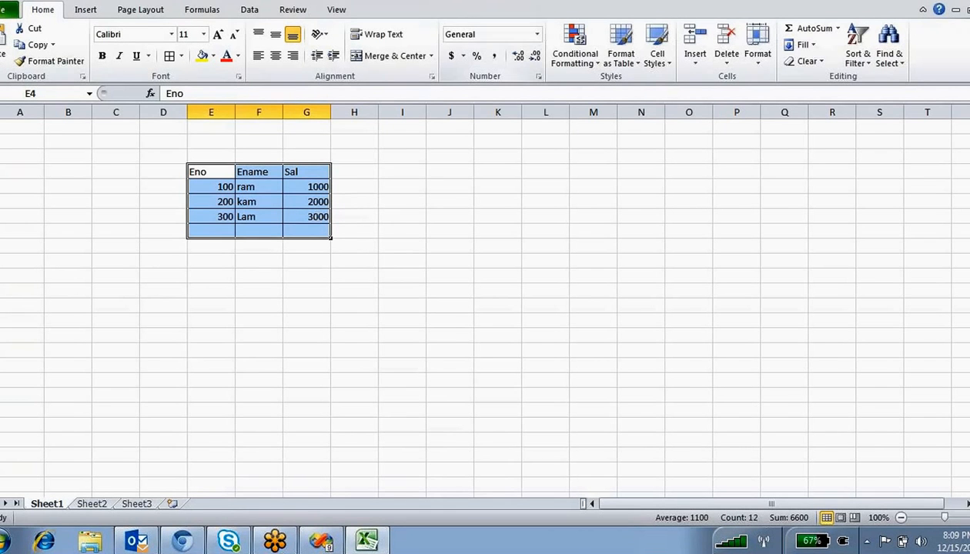
pyautogui.click(560, 2)
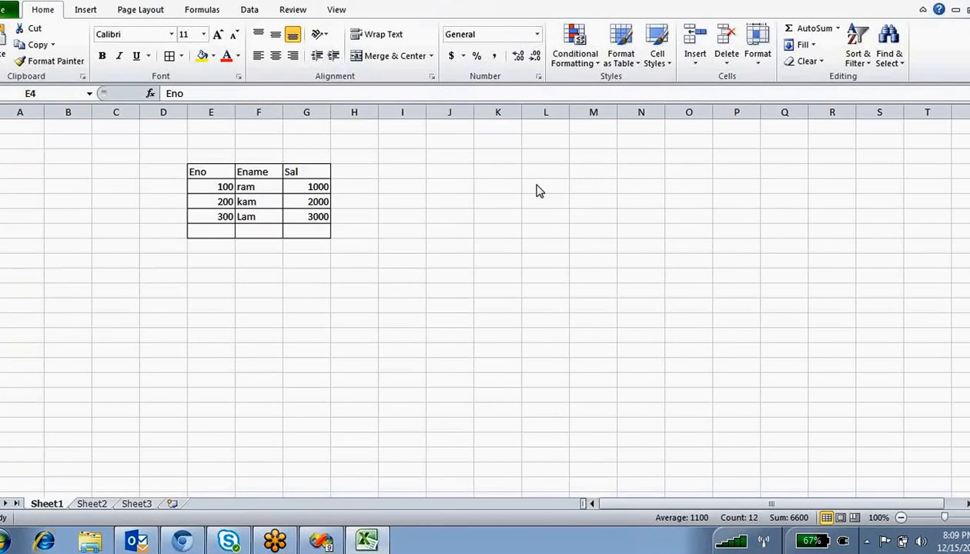
# - Add the heading UpdatedDate in H4 and autofit column H to it
pyautogui.click(344, 172)
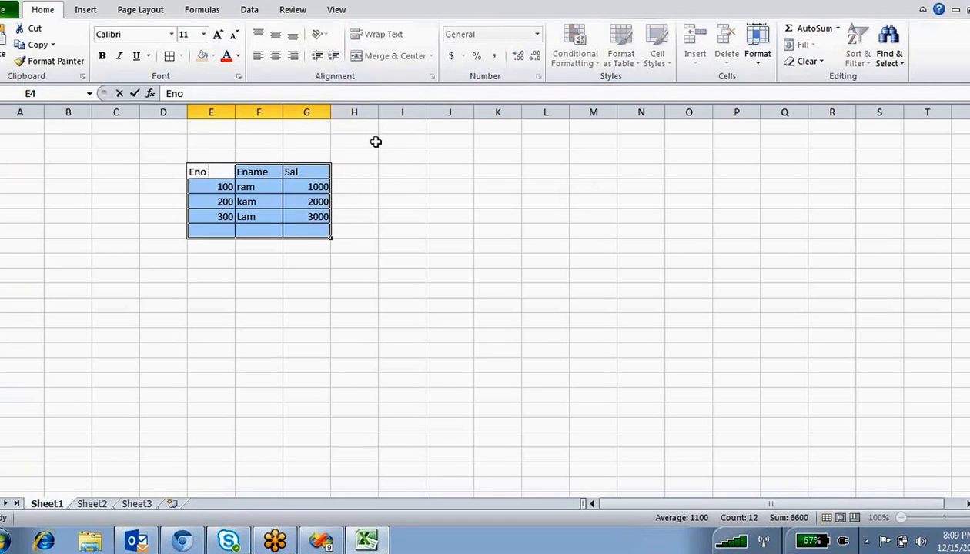
pyautogui.click(359, 175)
pyautogui.write('Up')
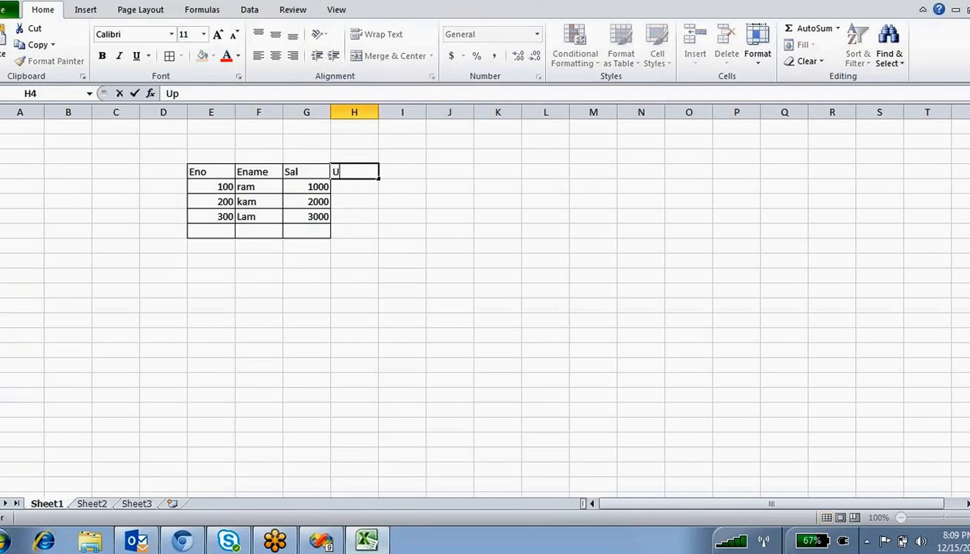
pyautogui.write('datedDate')
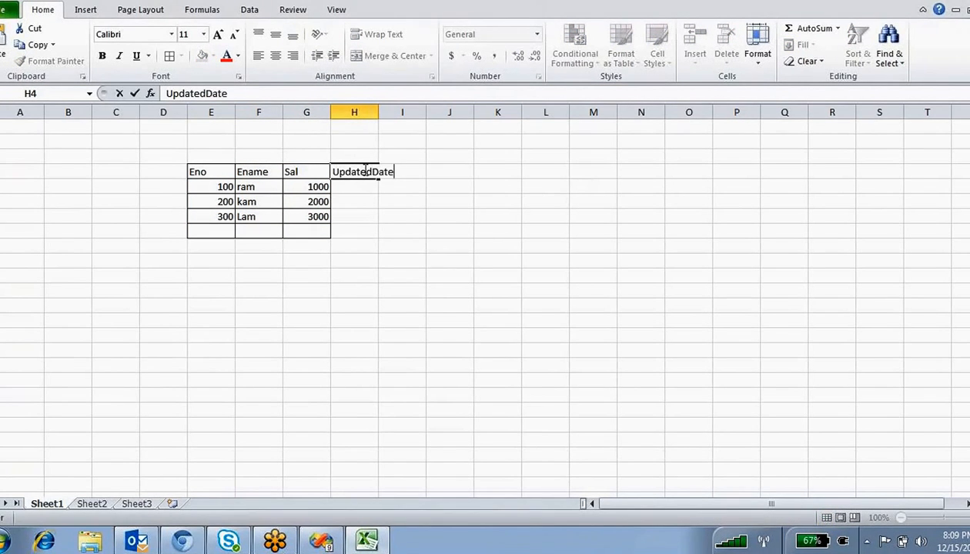
pyautogui.click(402, 261)
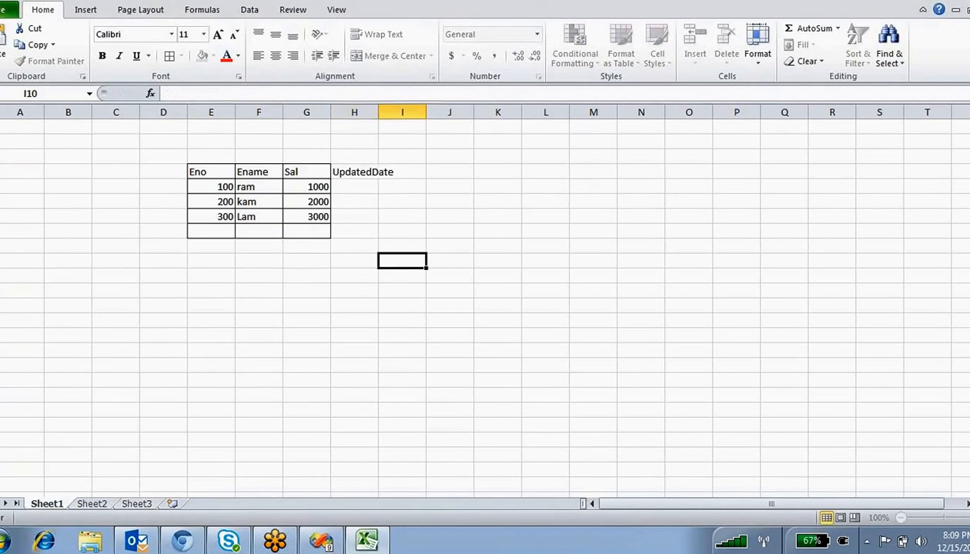
pyautogui.doubleClick(378, 113)
# - Select the table with the UpdatedDate column, then pick the first UpdatedDate cell H5
pyautogui.click(364, 174)
pyautogui.moveTo(364, 217); pyautogui.dragTo(223, 173)
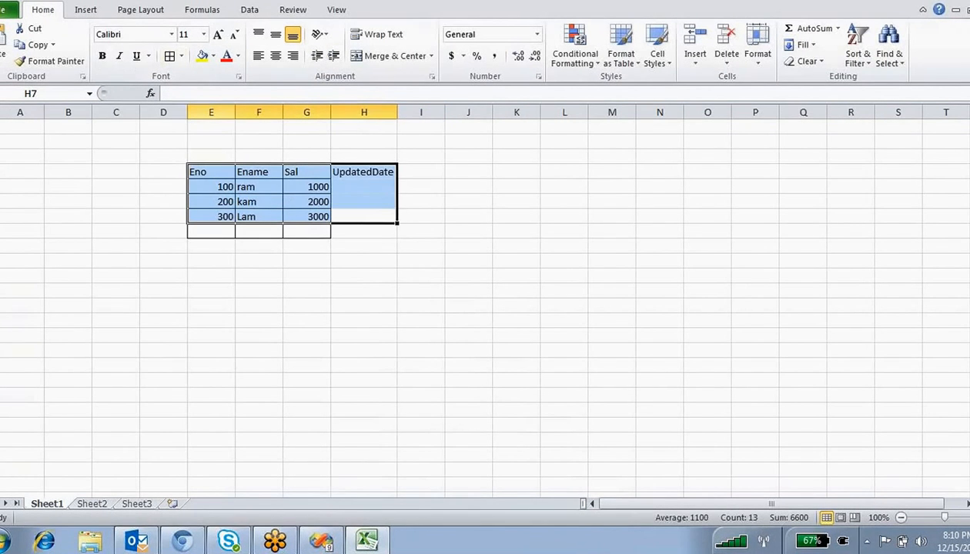
pyautogui.moveTo(285, 233); pyautogui.dragTo(223, 232)
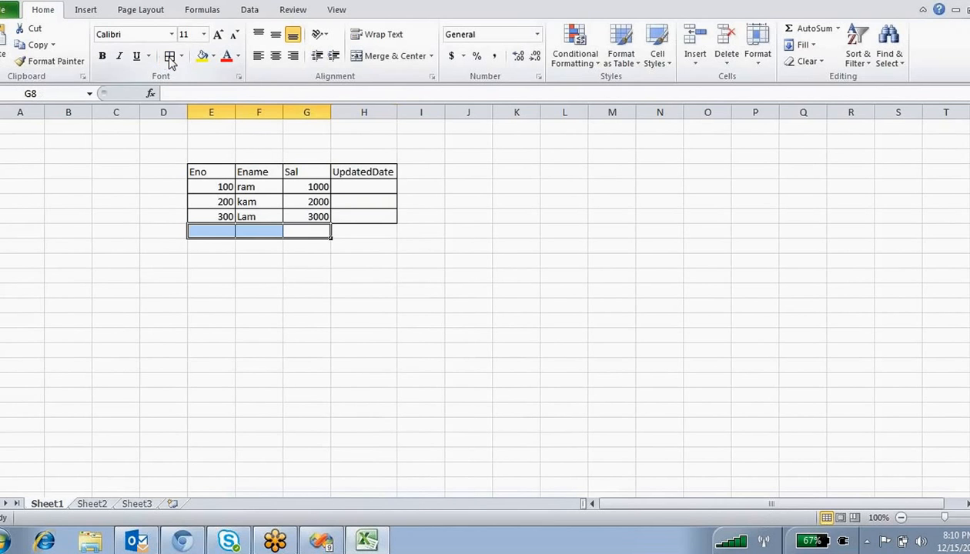
pyautogui.click(351, 286)
pyautogui.click(360, 191)
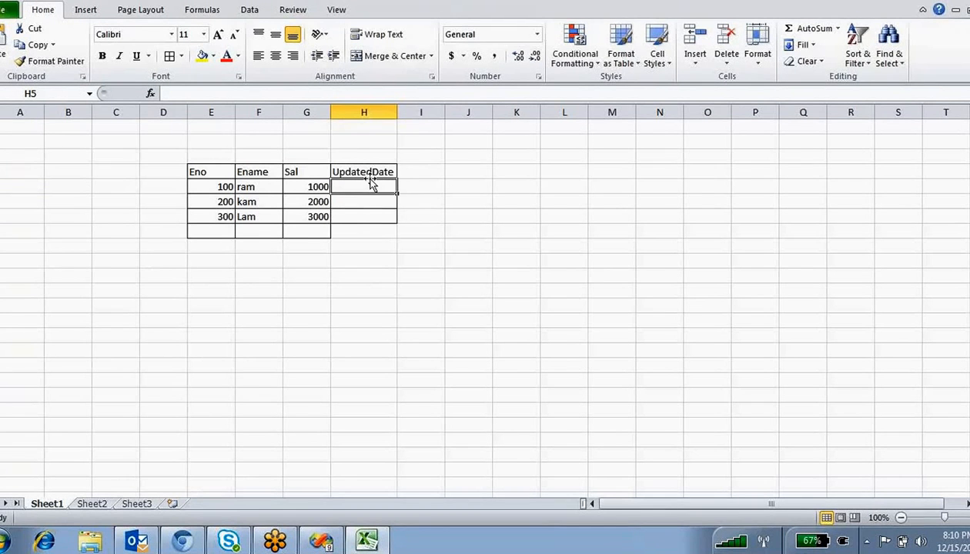
# - Enter the date 2015/12/15 in H5 and fill it down to the third row
pyautogui.write('2015/1')
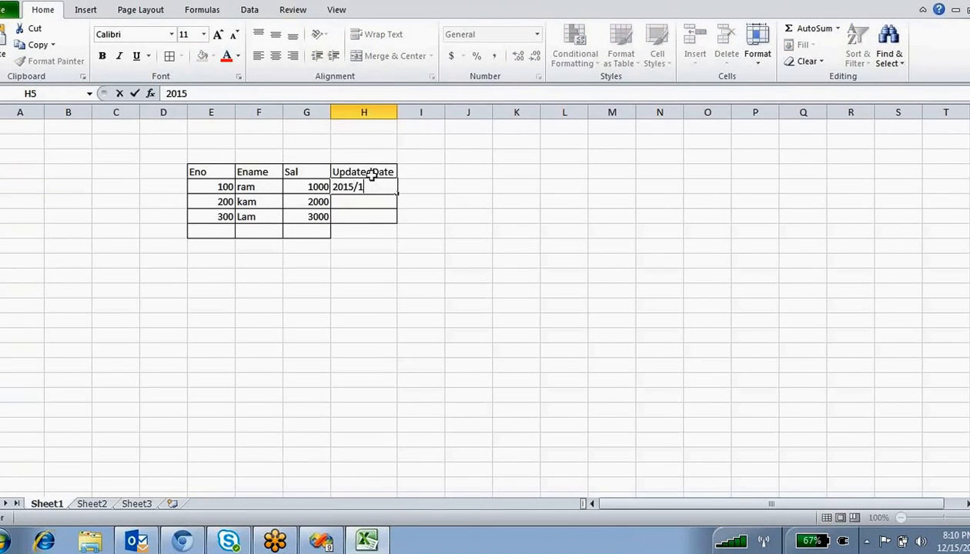
pyautogui.write('2/15')
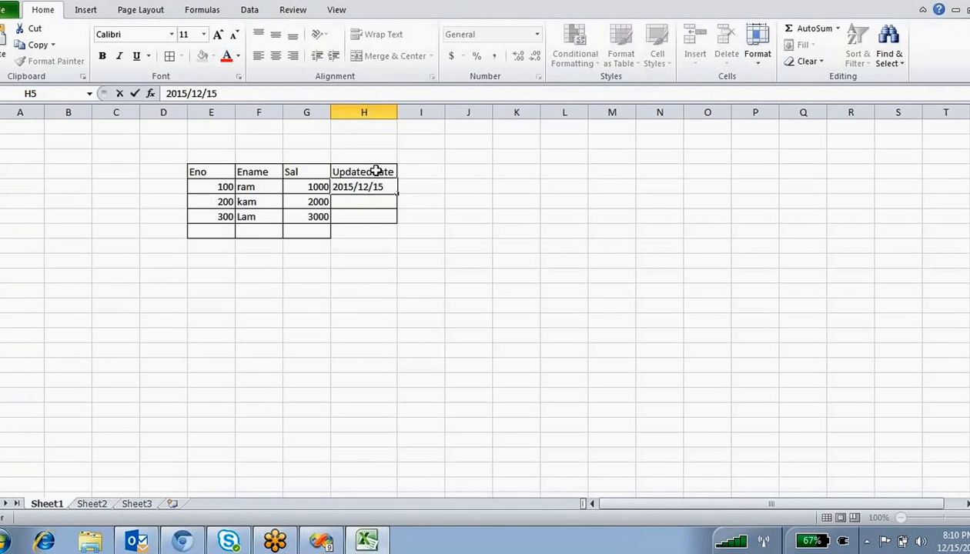
pyautogui.click(420, 335)
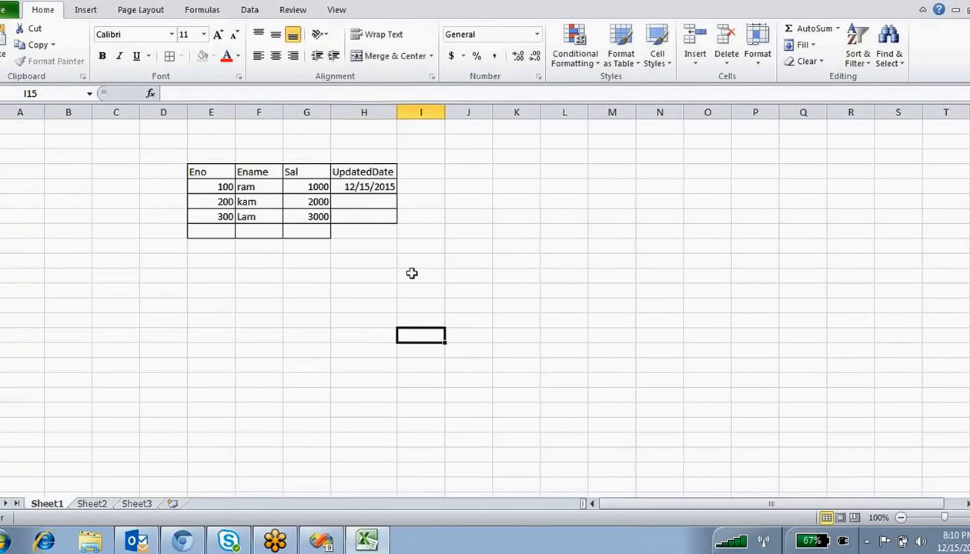
pyautogui.click(379, 187)
pyautogui.moveTo(396, 194); pyautogui.dragTo(396, 222)
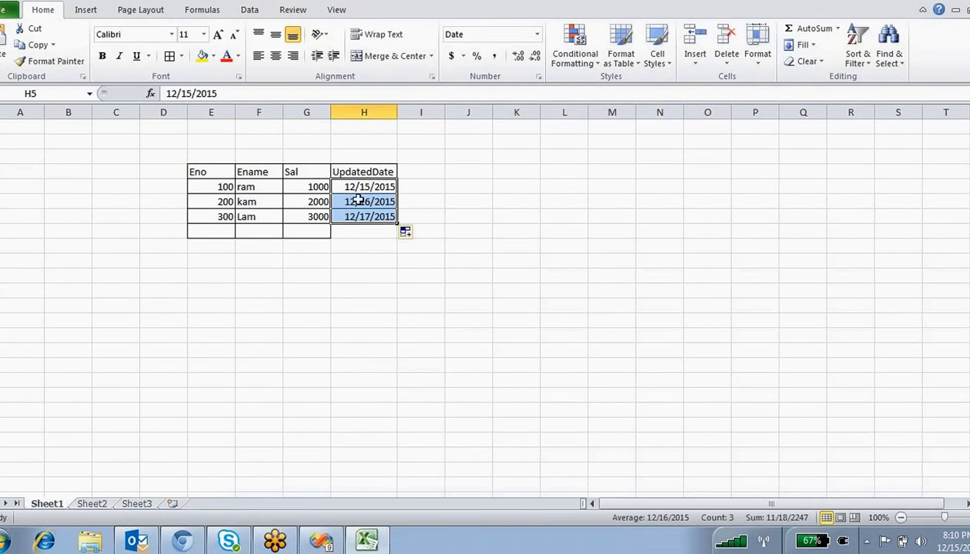
# - Correct the second and third dates to 12/15/2015, then select the table from the Eno heading
pyautogui.doubleClick(367, 202)
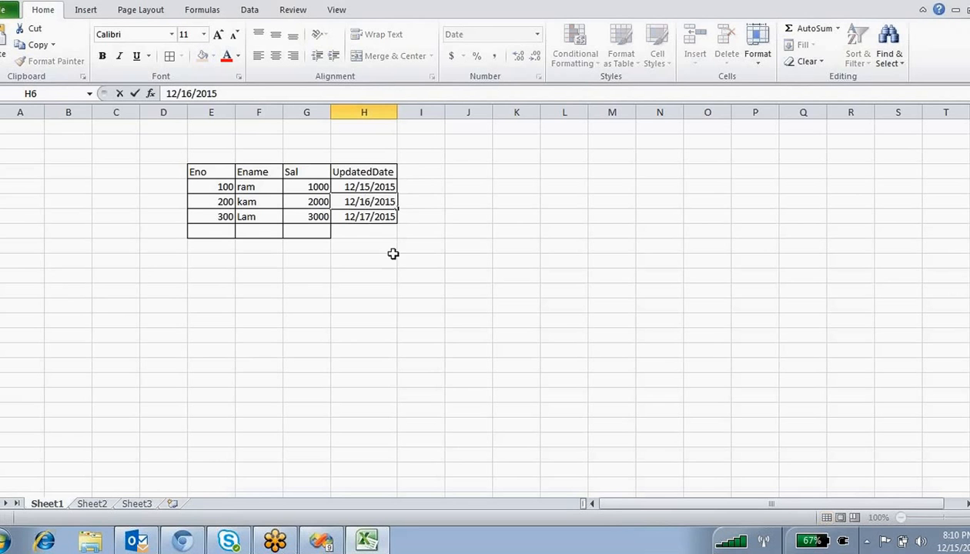
pyautogui.press('BackSpace')
pyautogui.write('5')
pyautogui.doubleClick(369, 216)
pyautogui.press('BackSpace')
pyautogui.write('5')
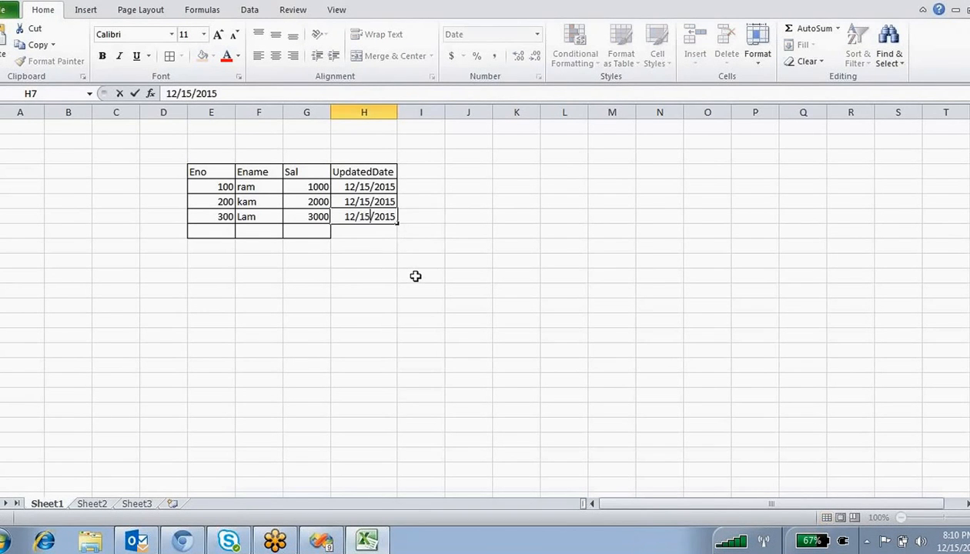
pyautogui.click(416, 276)
pyautogui.click(360, 232)
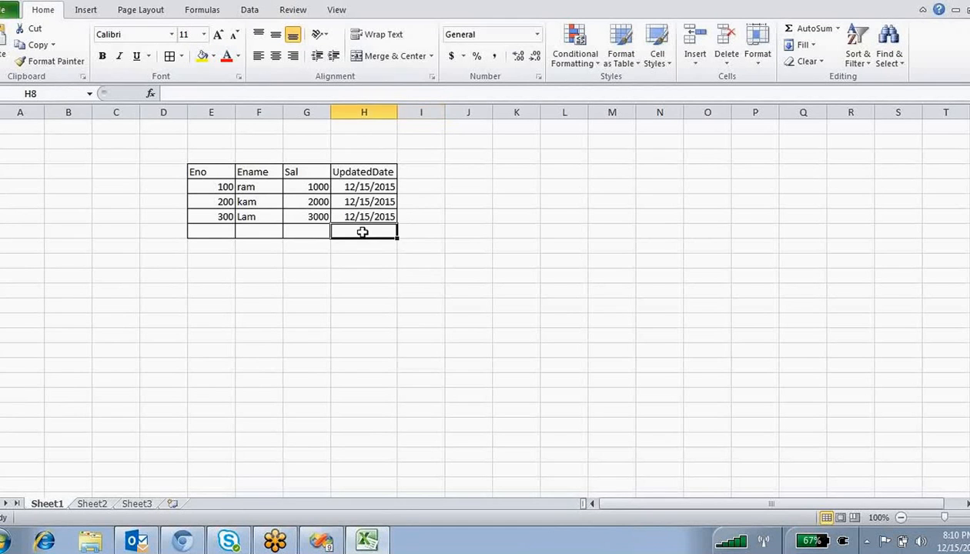
pyautogui.click(268, 260)
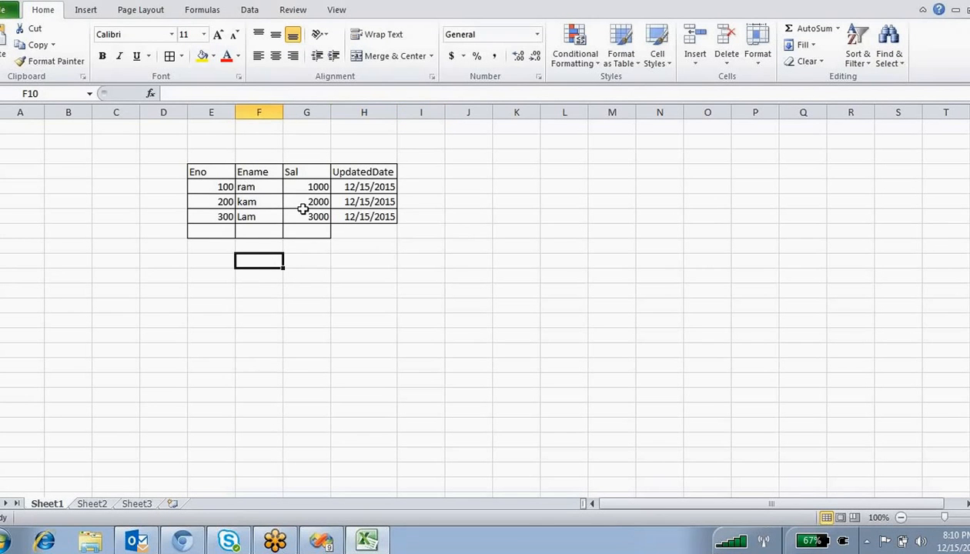
pyautogui.moveTo(222, 171); pyautogui.dragTo(364, 219)
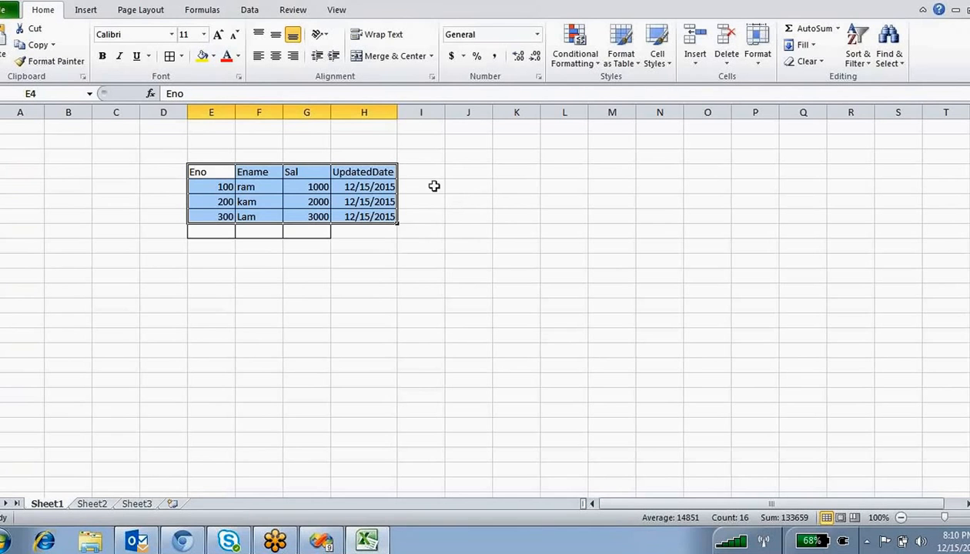
# - Type the target headers Eno, Ename and Sal into M4:O4
pyautogui.click(568, 2)
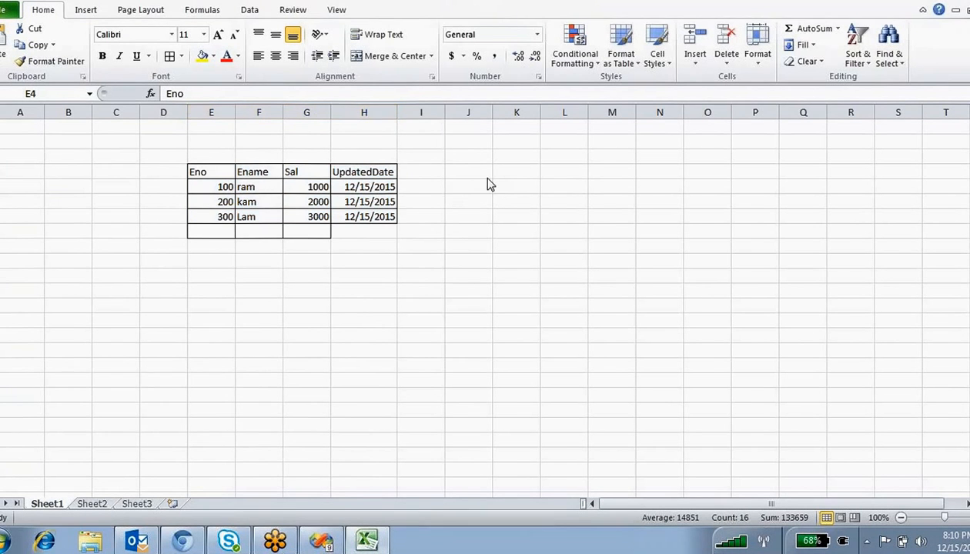
pyautogui.click(558, 176)
pyautogui.click(594, 166)
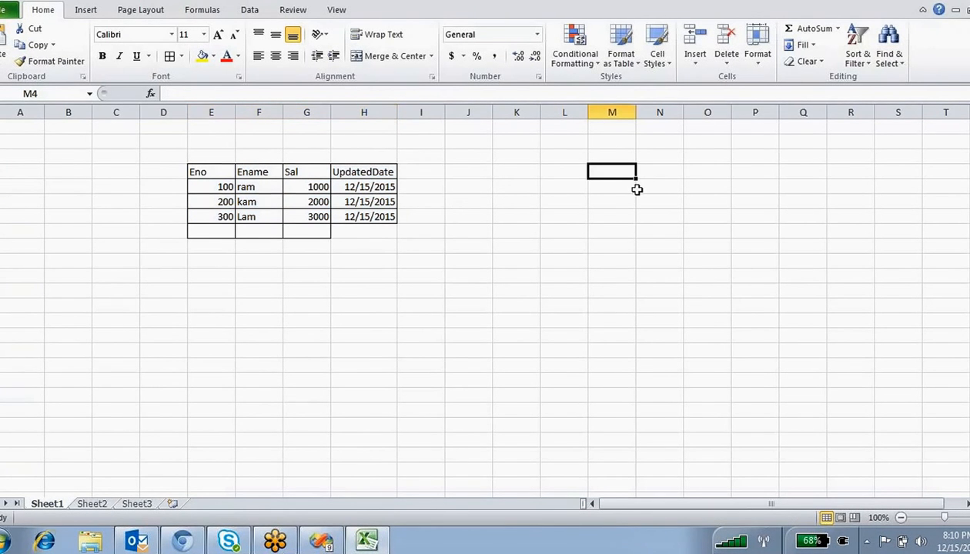
pyautogui.write('Eno')
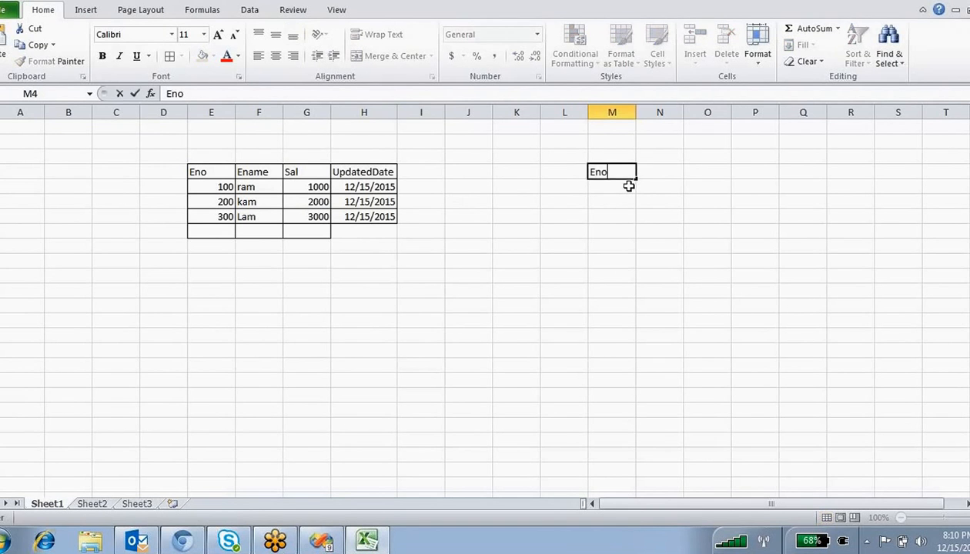
pyautogui.press('Tab')
pyautogui.write('E')
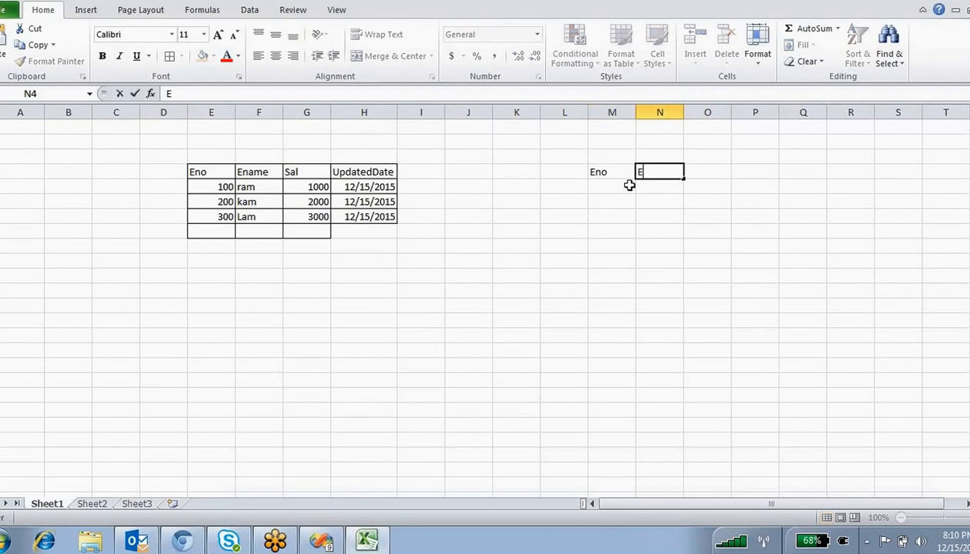
pyautogui.write('name')
pyautogui.press('Tab')
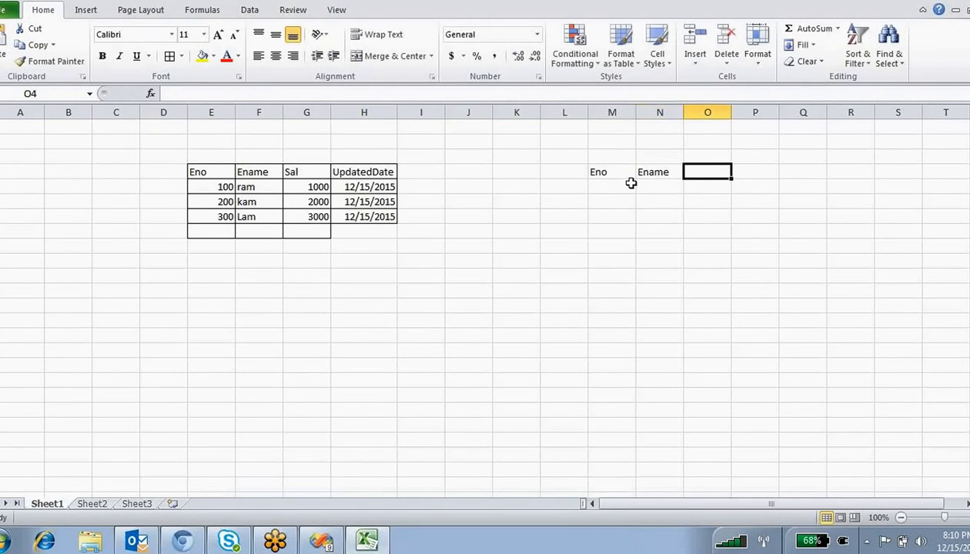
pyautogui.write('Sal')
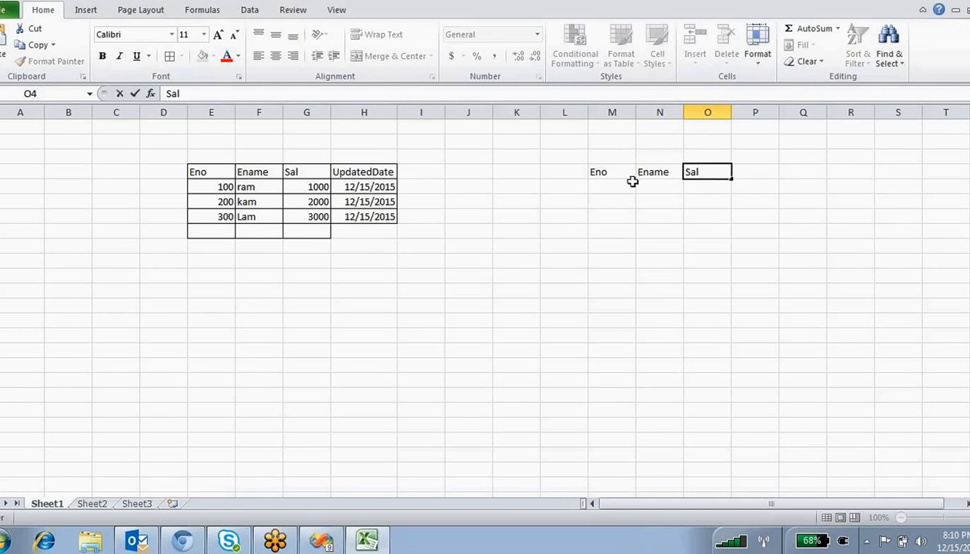
pyautogui.click(750, 173)
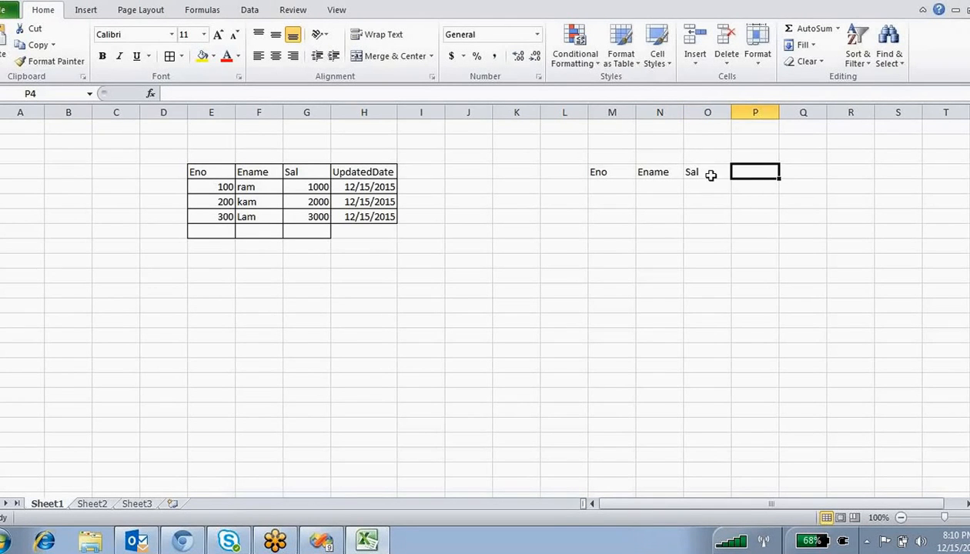
# - Select the new headers, then select the three source data rows
pyautogui.moveTo(702, 172); pyautogui.dragTo(608, 173)
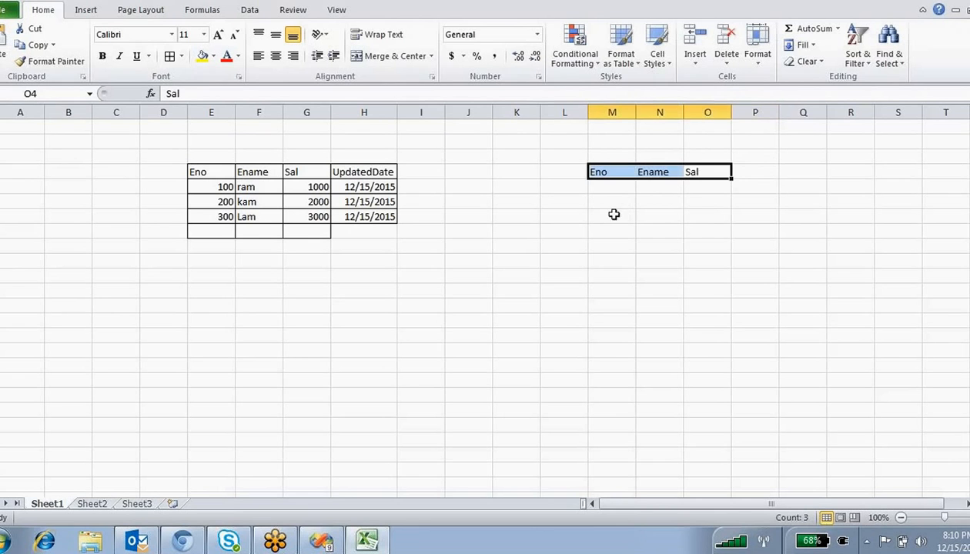
pyautogui.click(559, 218)
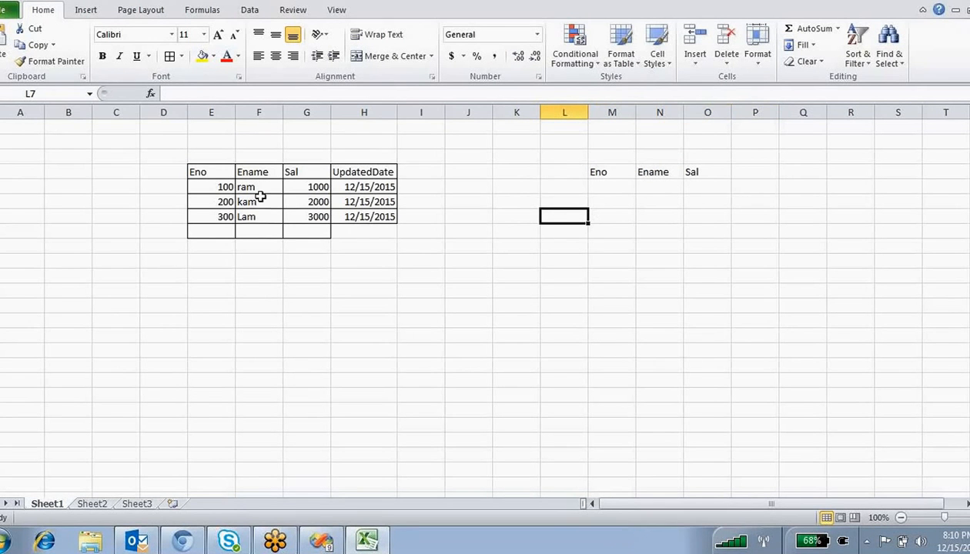
pyautogui.moveTo(314, 217); pyautogui.dragTo(219, 186)
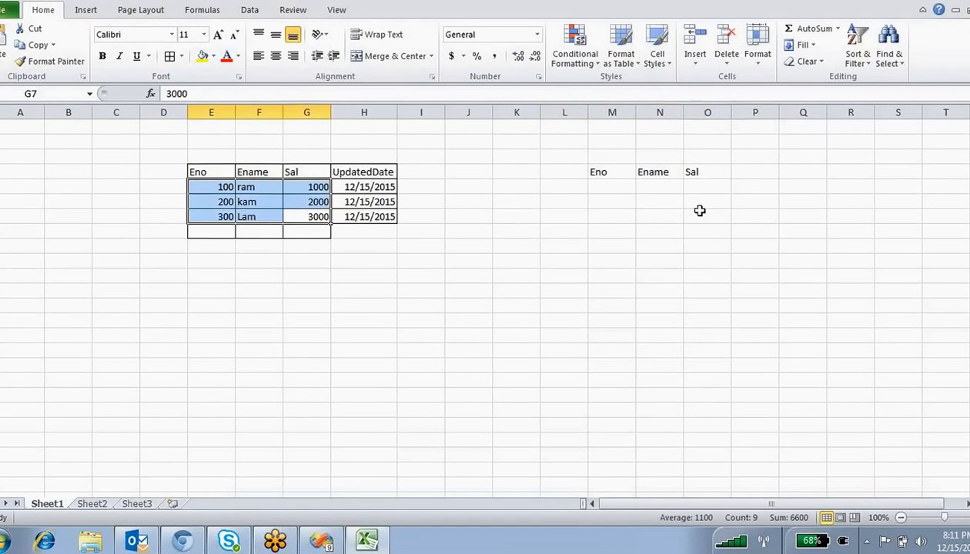
# - Apply All Borders to the target table area M4:O7
pyautogui.moveTo(699, 212); pyautogui.dragTo(609, 177)
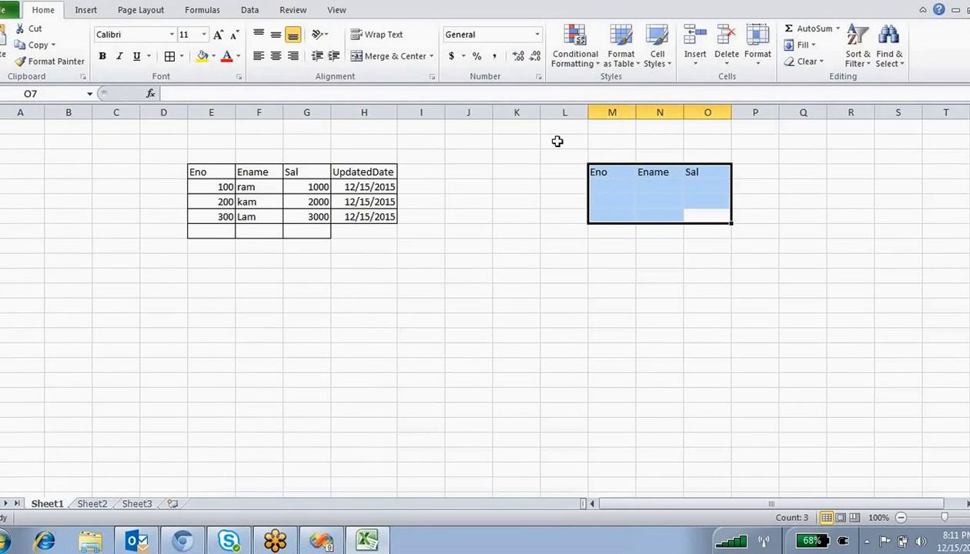
pyautogui.click(169, 57)
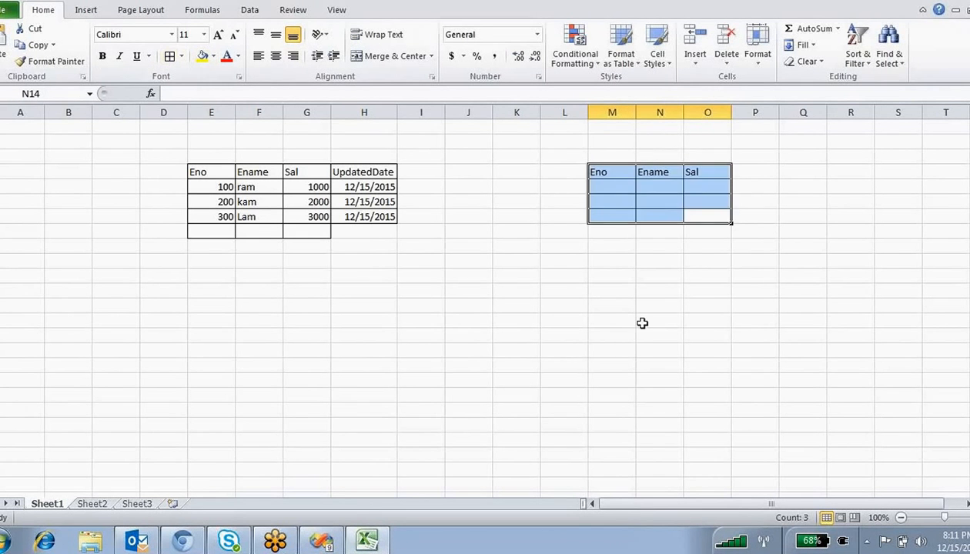
pyautogui.click(643, 320)
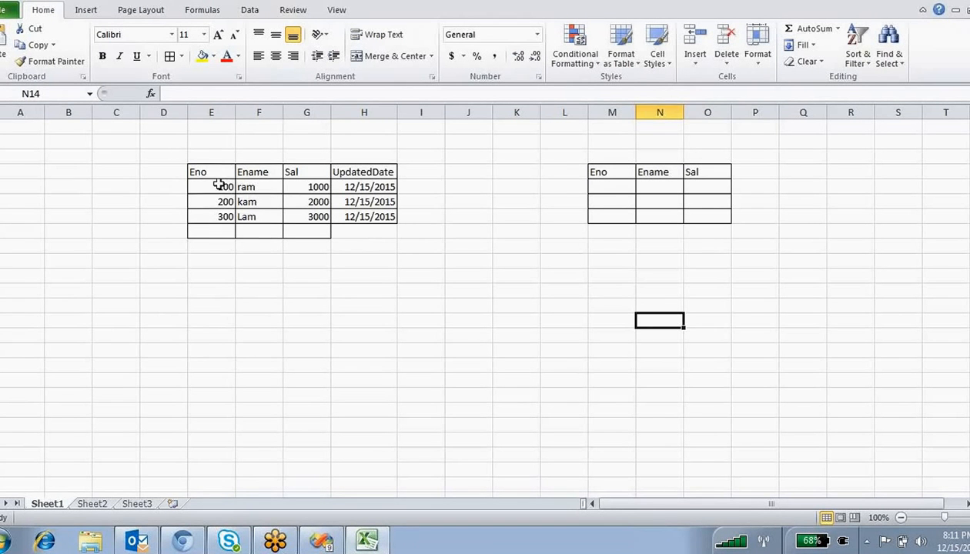
# - Copy source rows E5:G7 (100 ram 1000, 200 kam 2000, 300 Lam 3000) into M5
pyautogui.moveTo(216, 187); pyautogui.dragTo(303, 225)
pyautogui.hotkey('ctrl', 'c')
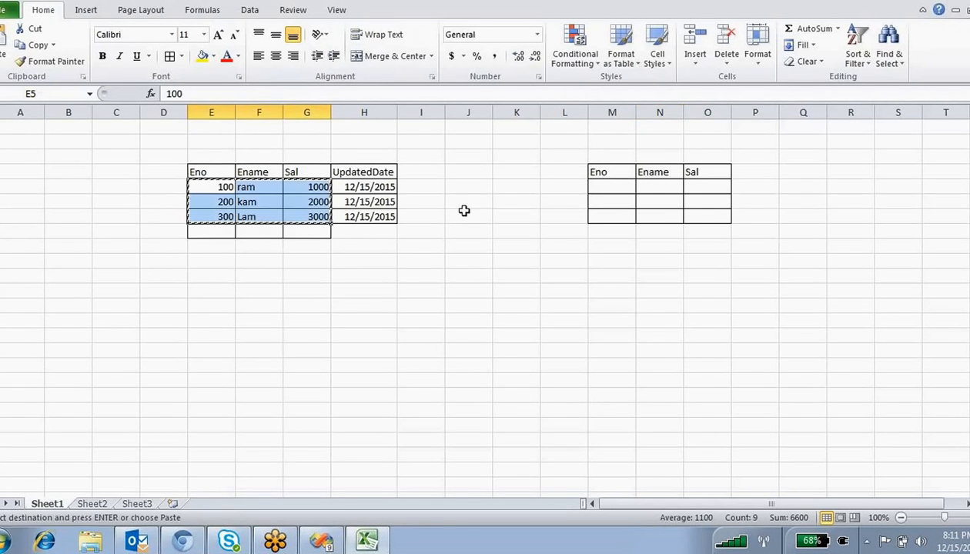
pyautogui.click(612, 188)
pyautogui.hotkey('ctrl', 'v')
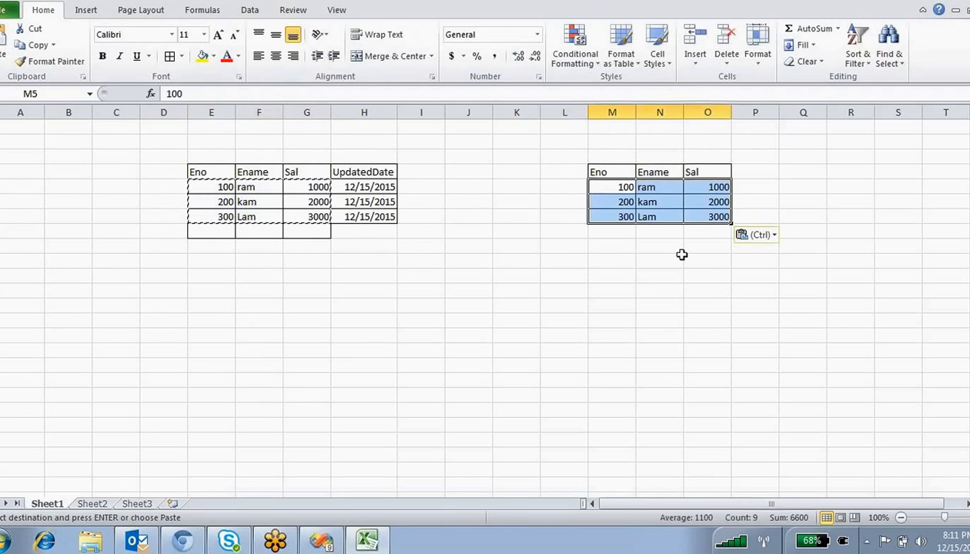
pyautogui.click(669, 260)
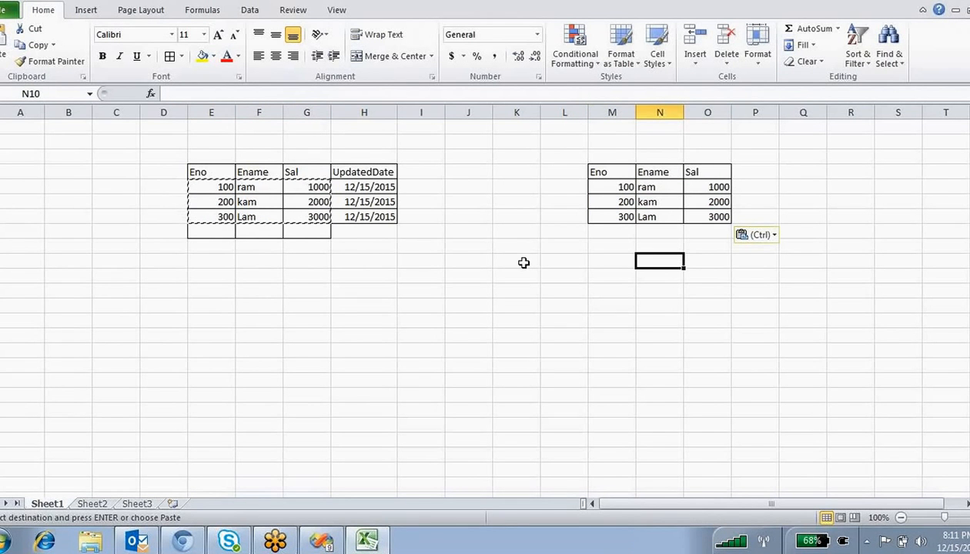
pyautogui.press('Escape')
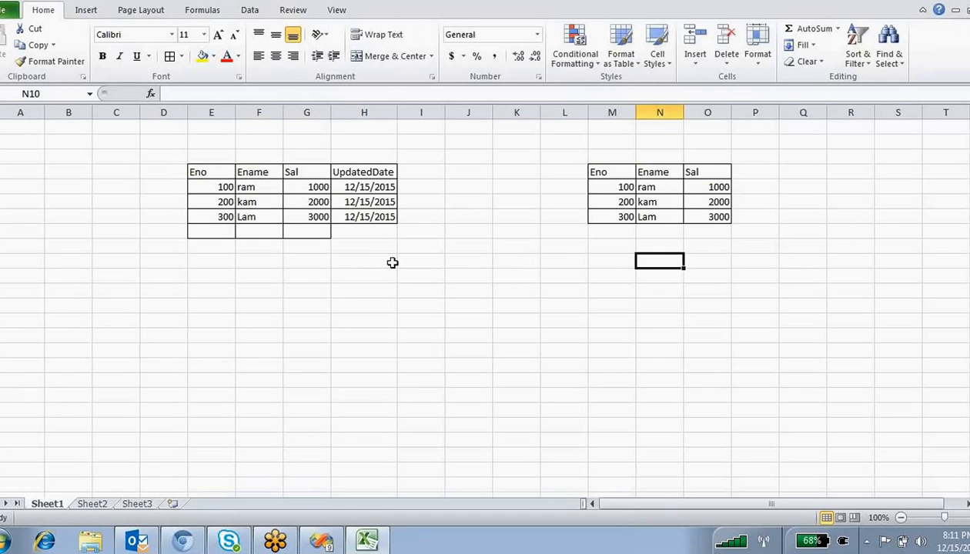
# - Change employee 200's name to Jam and its date to 12/16/2015
pyautogui.click(259, 200)
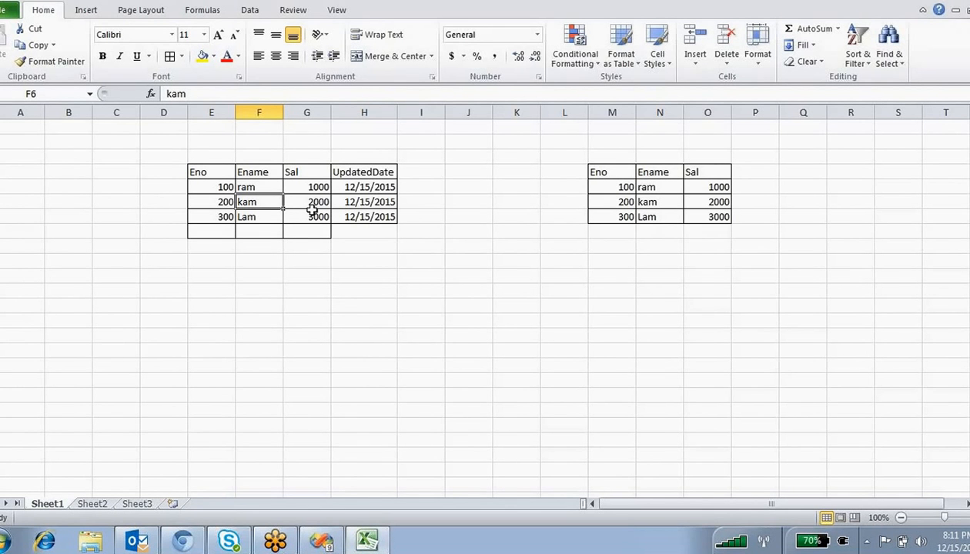
pyautogui.write('Jam')
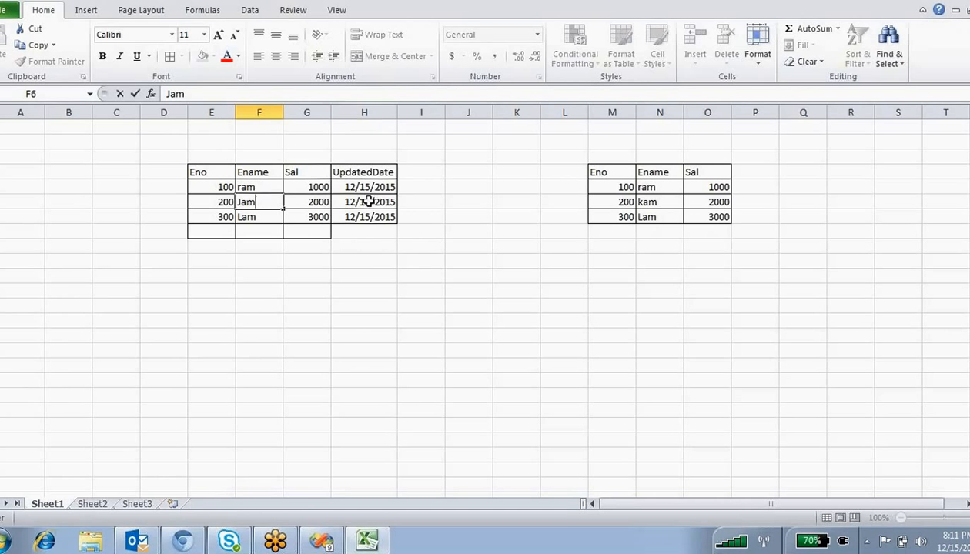
pyautogui.doubleClick(369, 202)
pyautogui.press('BackSpace')
pyautogui.write('6')
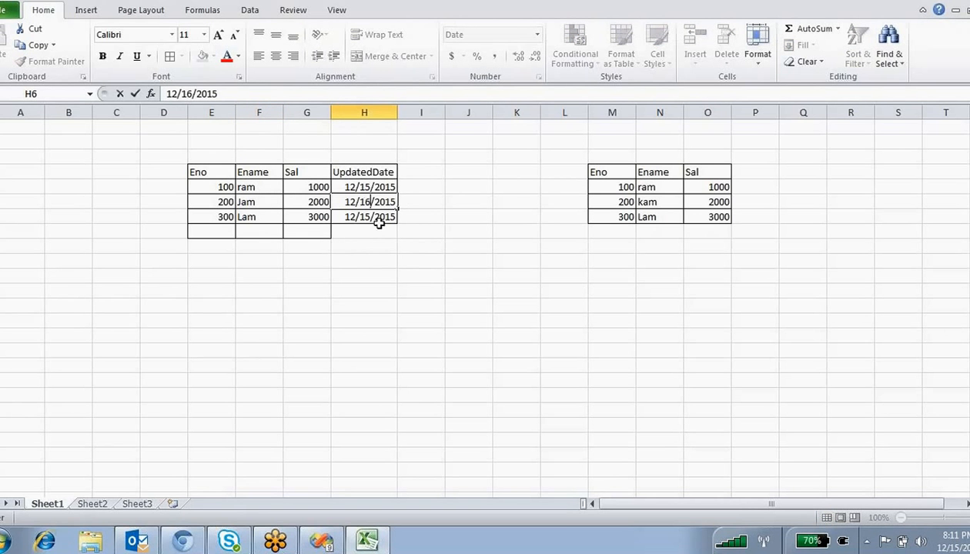
pyautogui.click(472, 318)
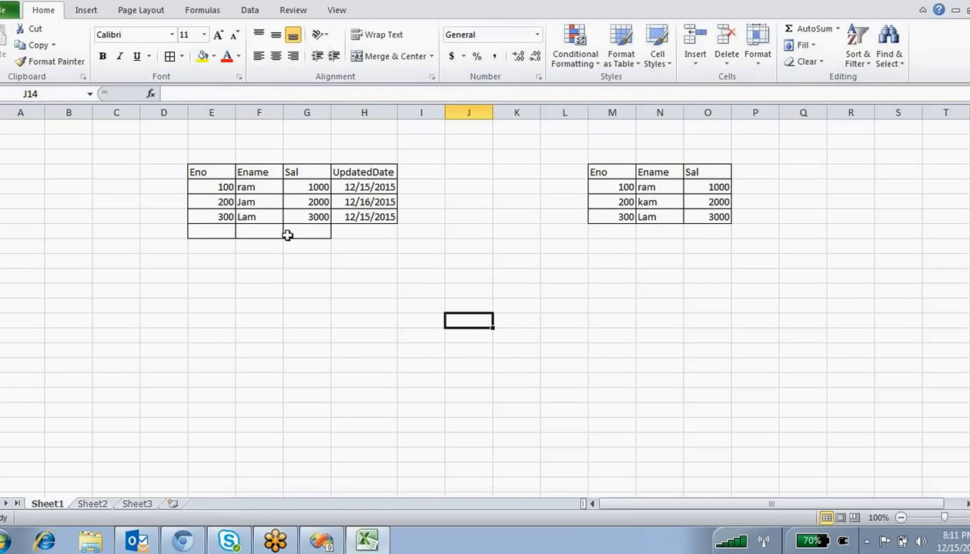
# - Add source row 400, Blam, 4000, 12/16/2015 in E8:H8
pyautogui.click(218, 231)
pyautogui.write('4')
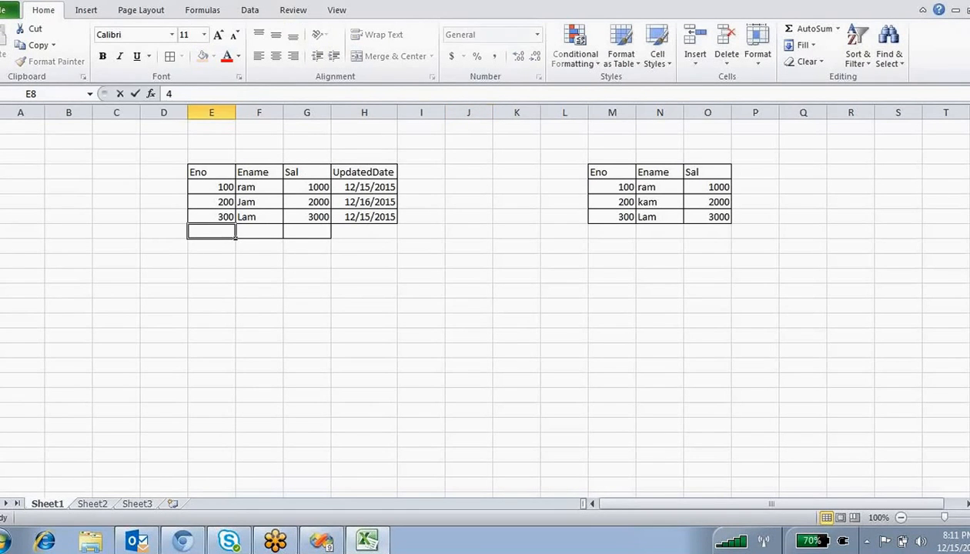
pyautogui.write('00')
pyautogui.click(257, 226)
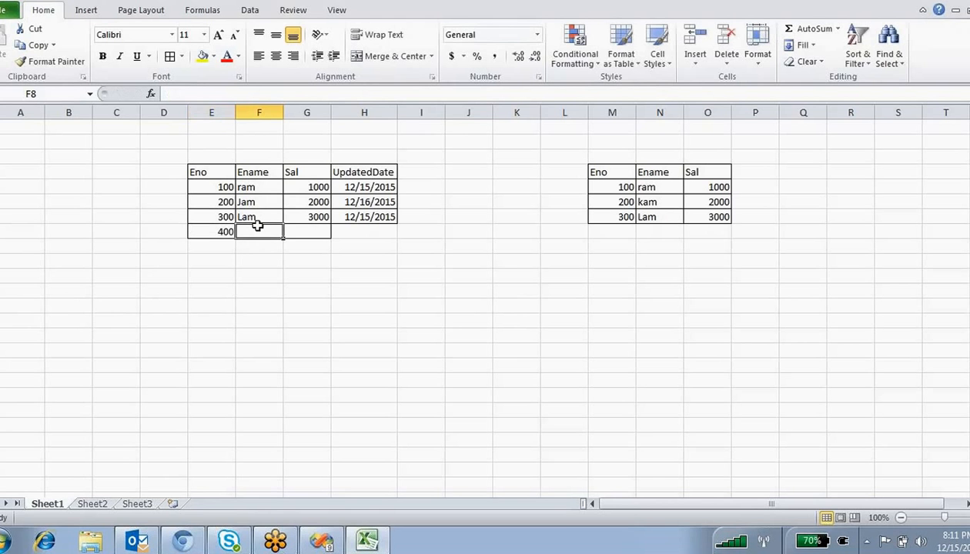
pyautogui.write('Bl')
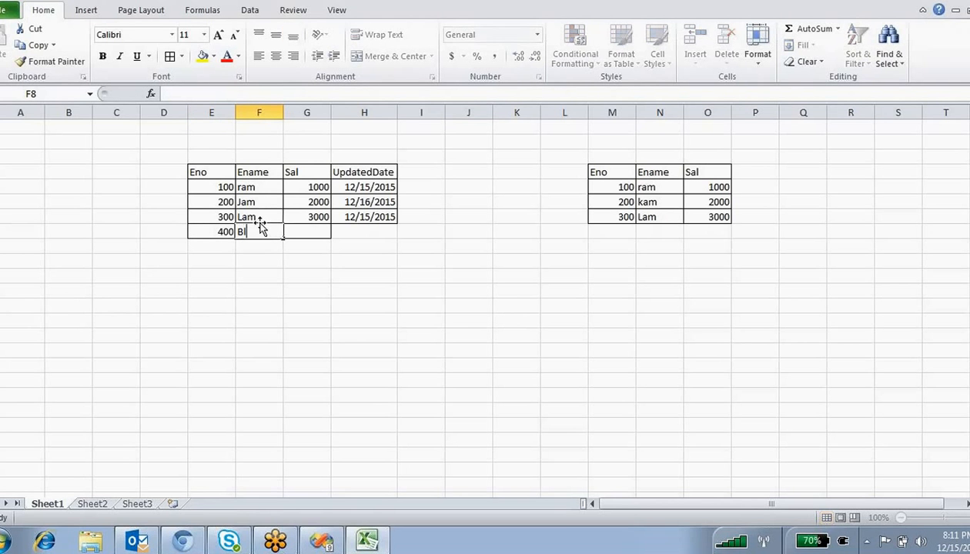
pyautogui.write('am')
pyautogui.click(324, 229)
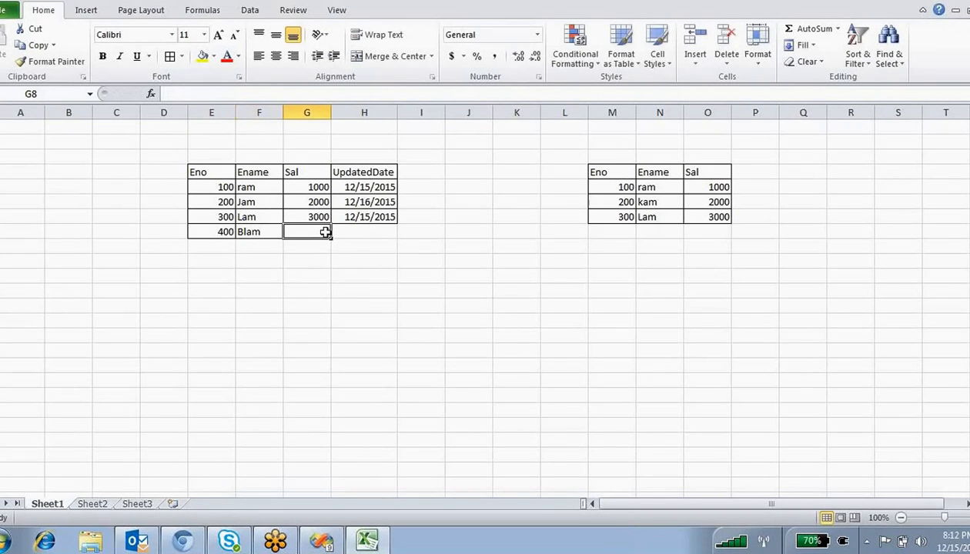
pyautogui.write('4000')
pyautogui.click(351, 234)
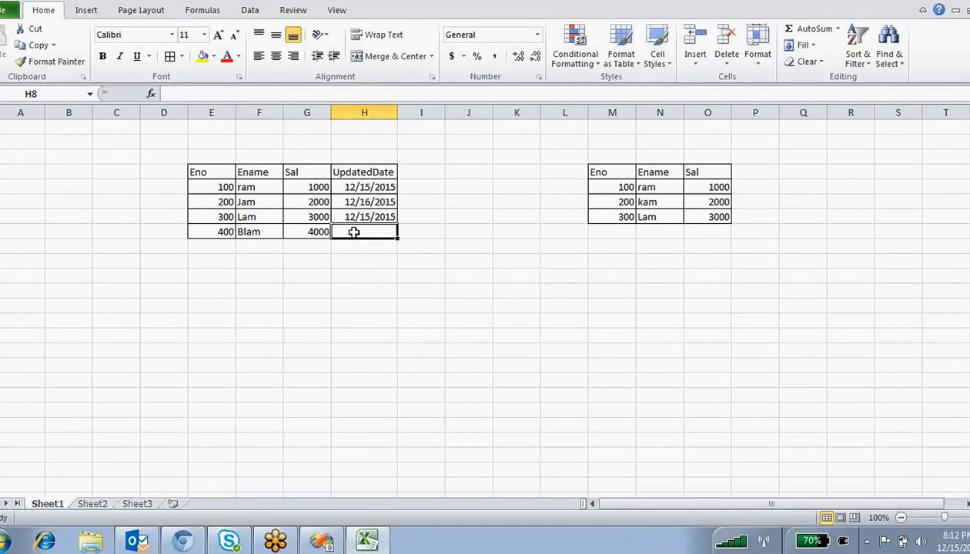
pyautogui.write('12/16')
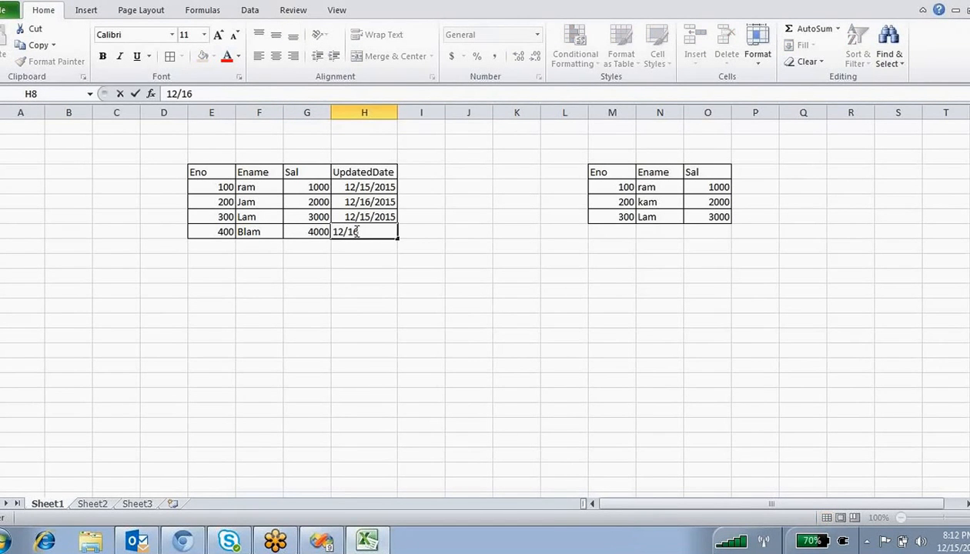
pyautogui.write('/2015')
pyautogui.click(338, 306)
pyautogui.moveTo(195, 202); pyautogui.dragTo(364, 202)
pyautogui.click(203, 56)
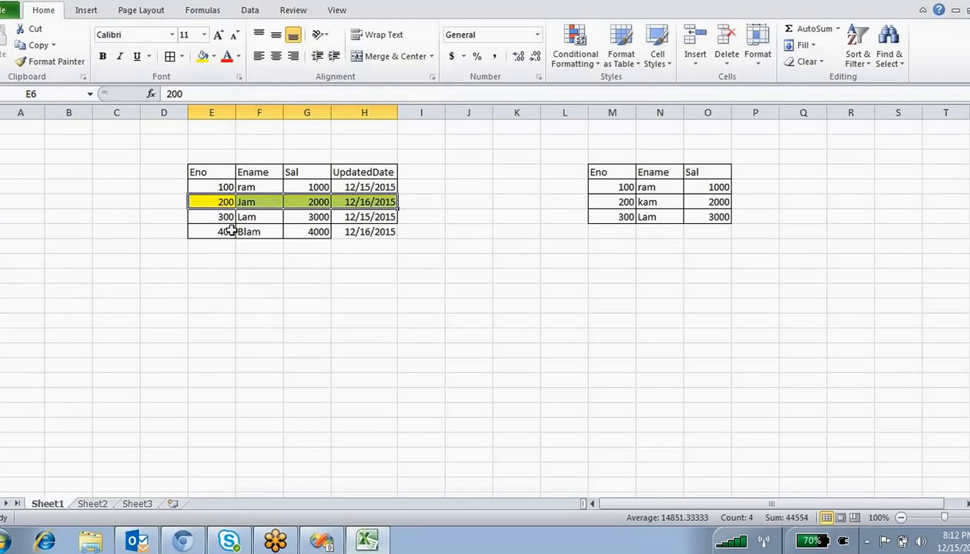
pyautogui.moveTo(225, 231); pyautogui.dragTo(363, 232)
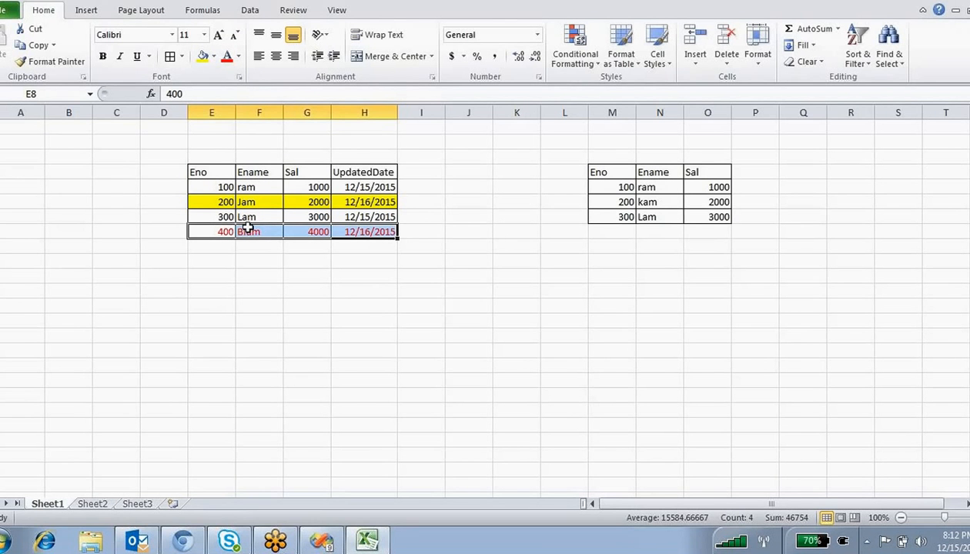
pyautogui.moveTo(724, 217); pyautogui.dragTo(600, 190)
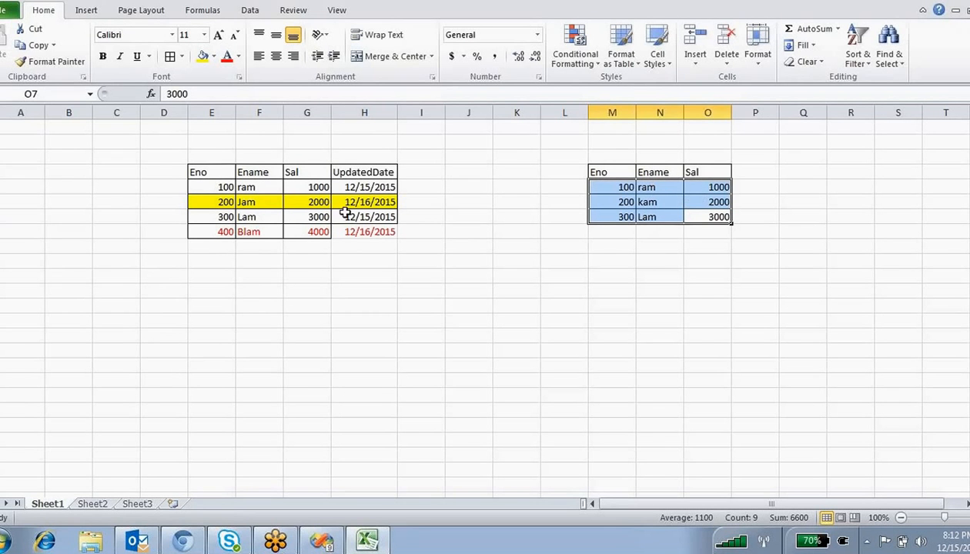
pyautogui.moveTo(197, 171); pyautogui.dragTo(346, 232)
pyautogui.click(341, 274)
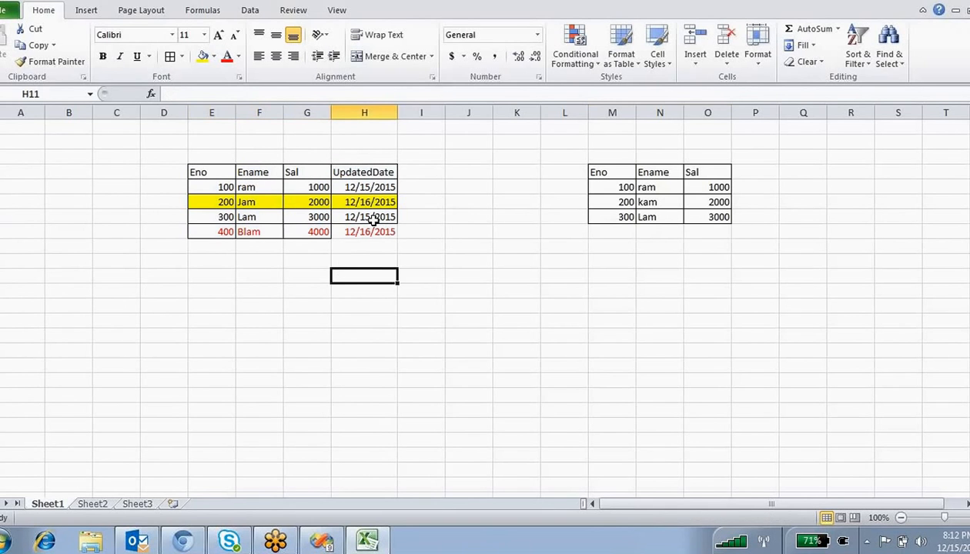
pyautogui.click(214, 201)
pyautogui.click(248, 201)
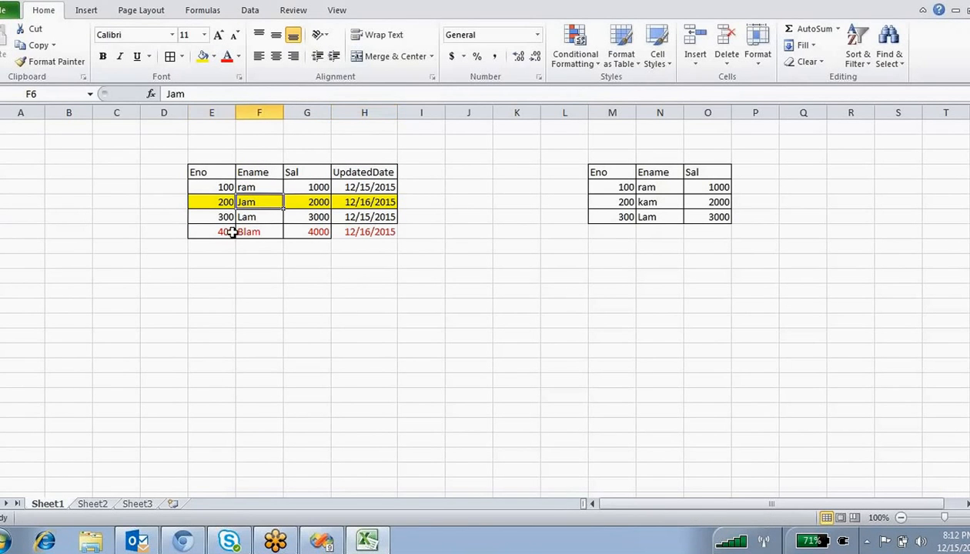
pyautogui.moveTo(232, 232); pyautogui.dragTo(353, 224)
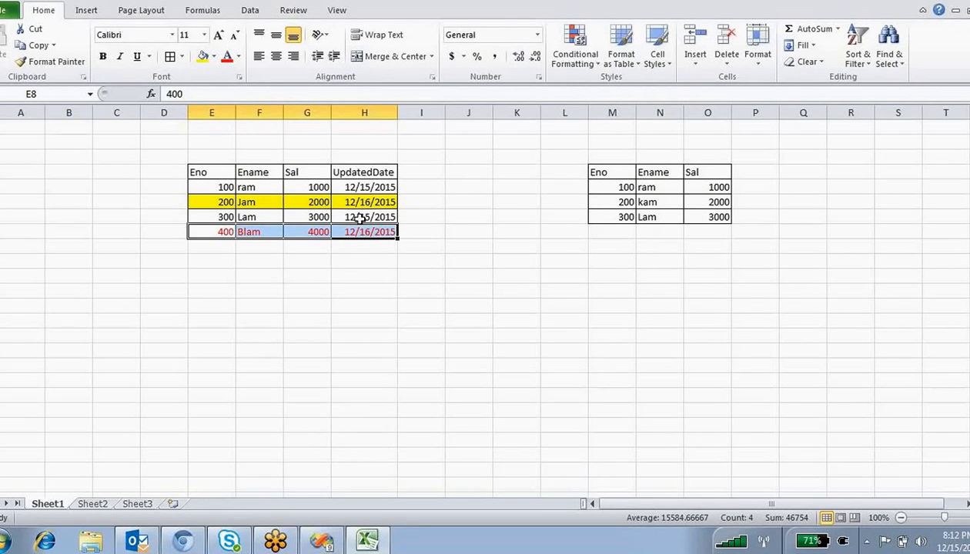
pyautogui.click(223, 187)
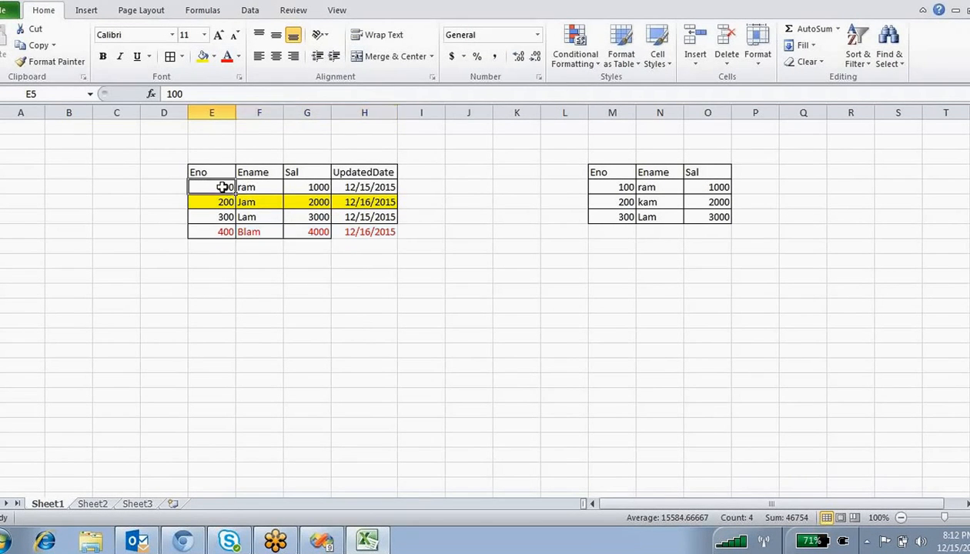
pyautogui.moveTo(223, 187); pyautogui.dragTo(383, 237)
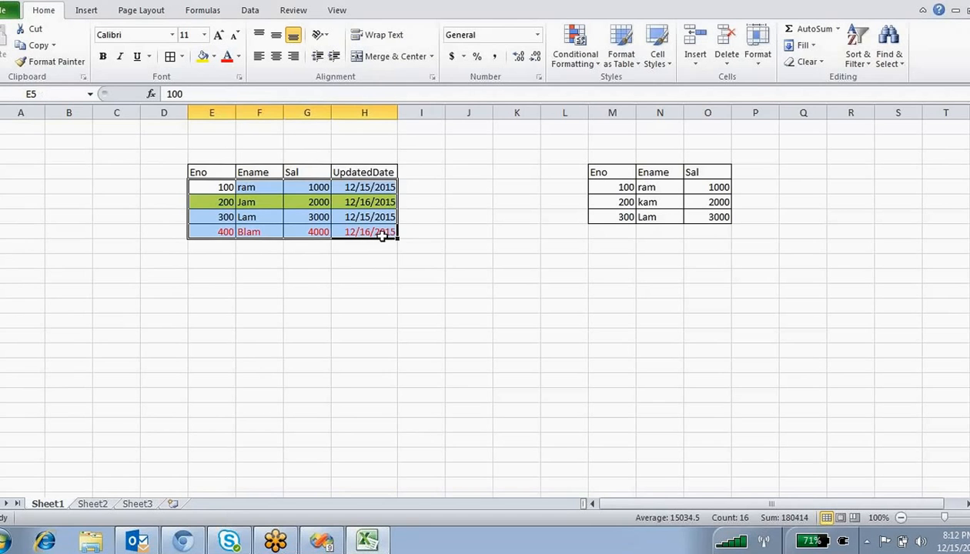
pyautogui.click(343, 258)
pyautogui.moveTo(315, 232); pyautogui.dragTo(216, 180)
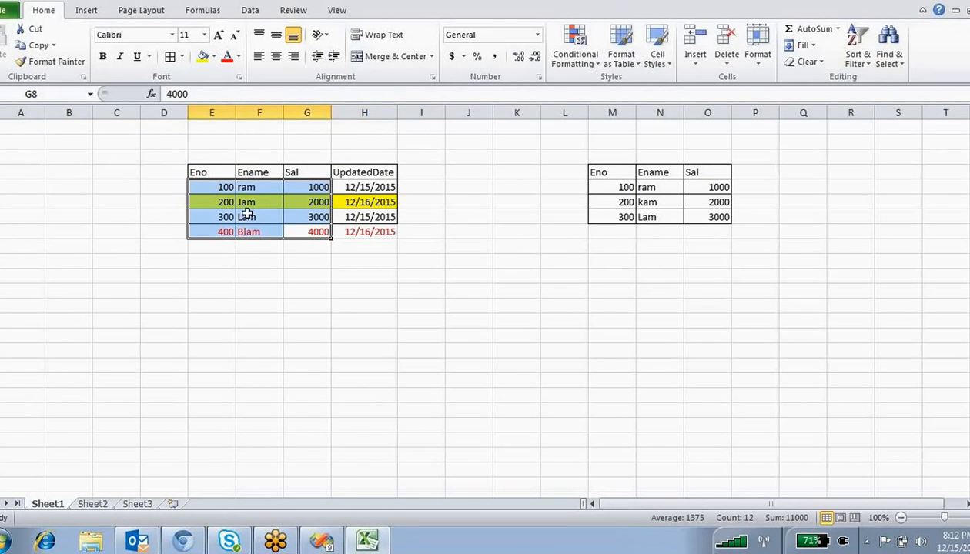
pyautogui.click(246, 186)
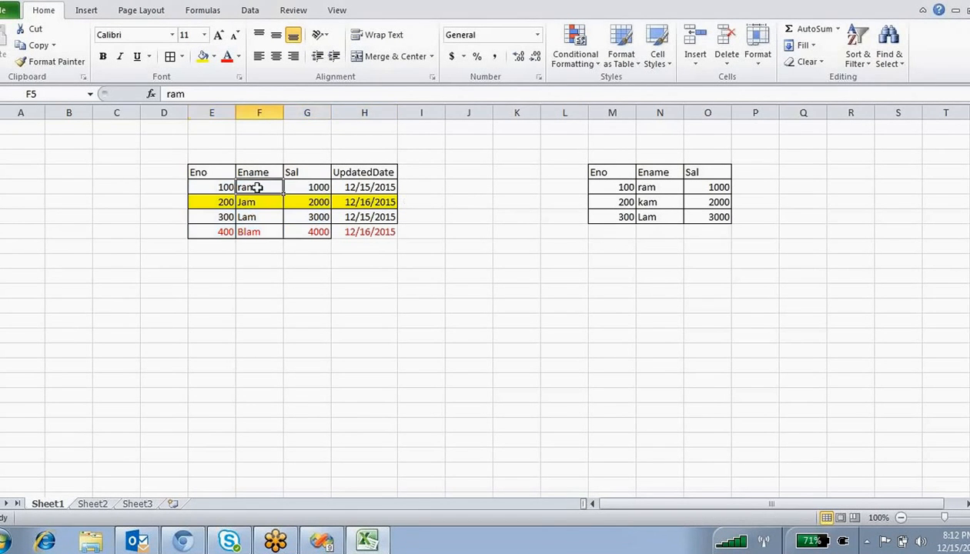
pyautogui.click(315, 186)
pyautogui.click(622, 187)
pyautogui.moveTo(622, 188); pyautogui.dragTo(729, 188)
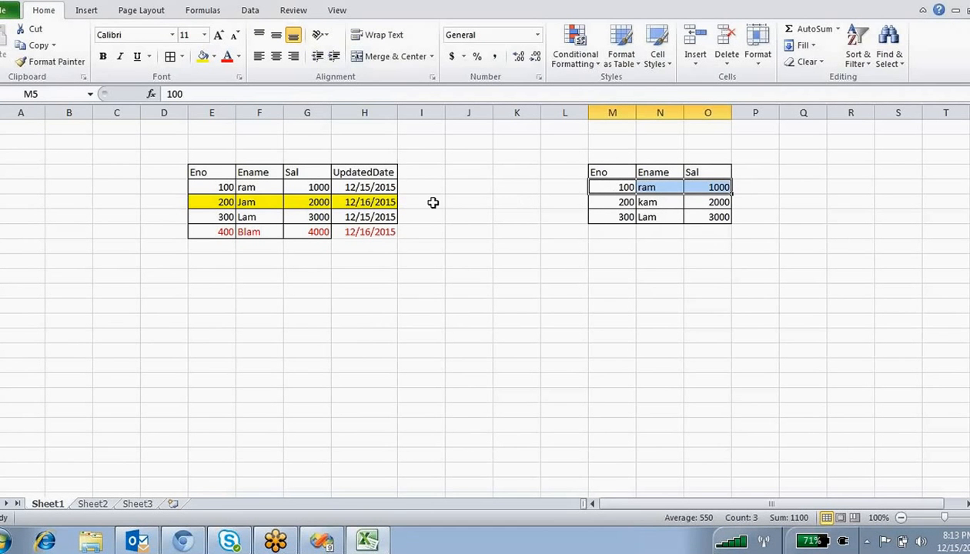
pyautogui.moveTo(719, 217); pyautogui.dragTo(610, 183)
pyautogui.click(616, 187)
pyautogui.click(621, 202)
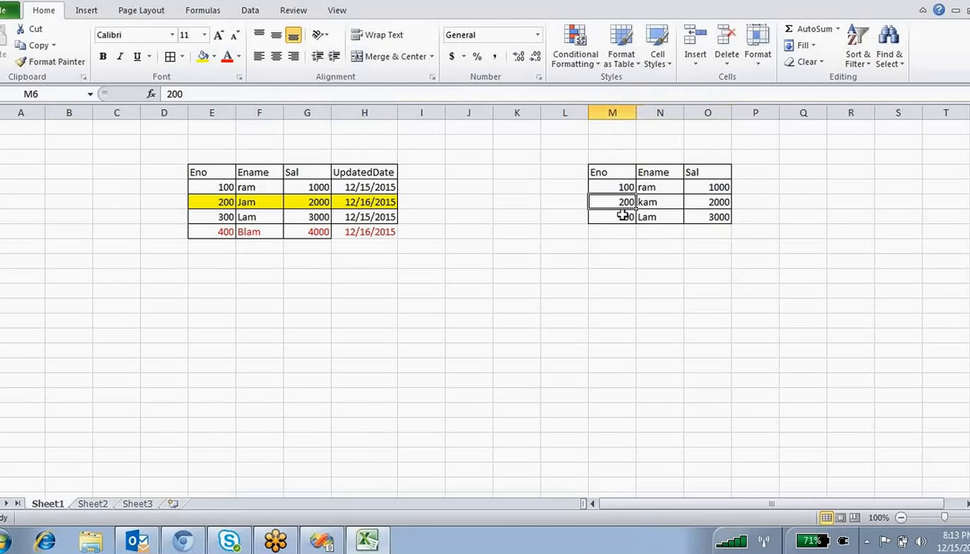
pyautogui.click(623, 216)
pyautogui.moveTo(625, 189); pyautogui.dragTo(627, 216)
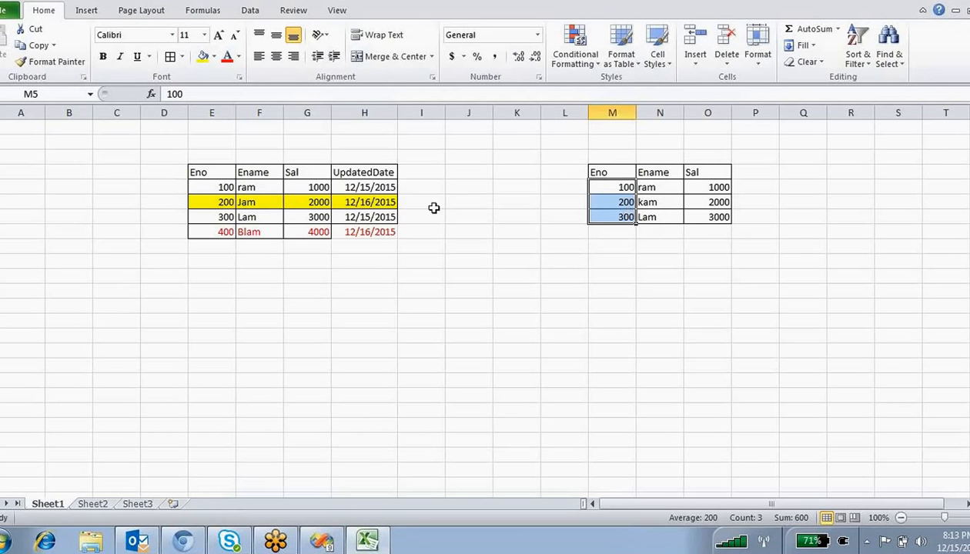
pyautogui.moveTo(223, 185); pyautogui.dragTo(299, 188)
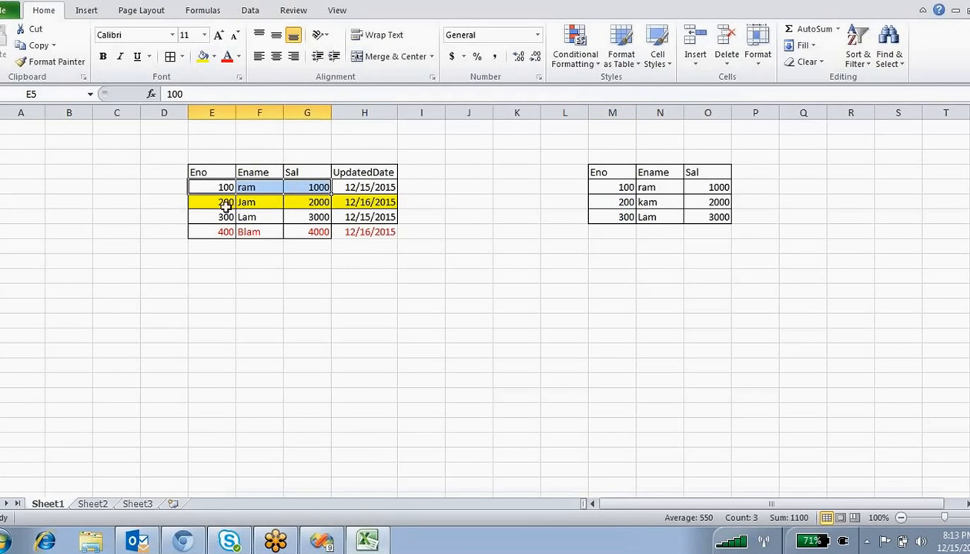
pyautogui.moveTo(224, 203); pyautogui.dragTo(299, 203)
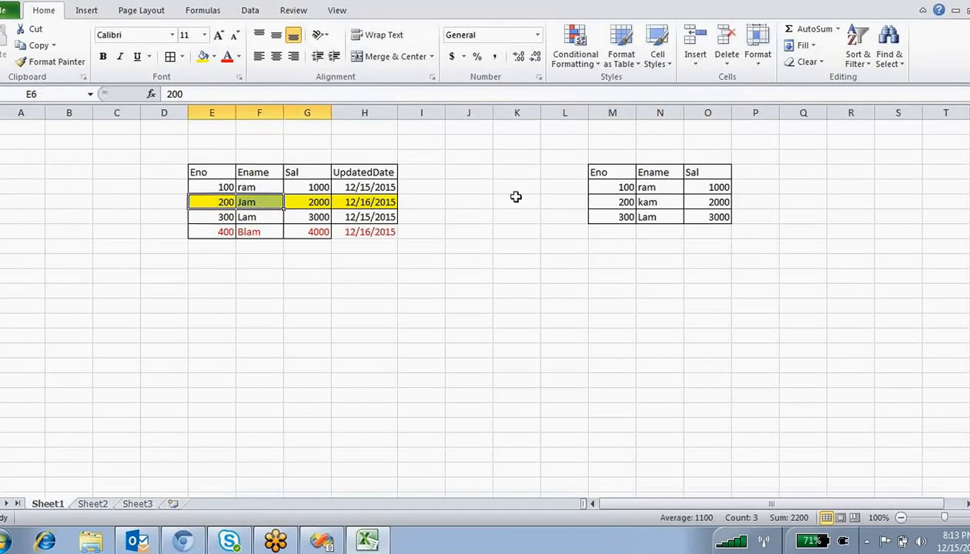
pyautogui.click(666, 201)
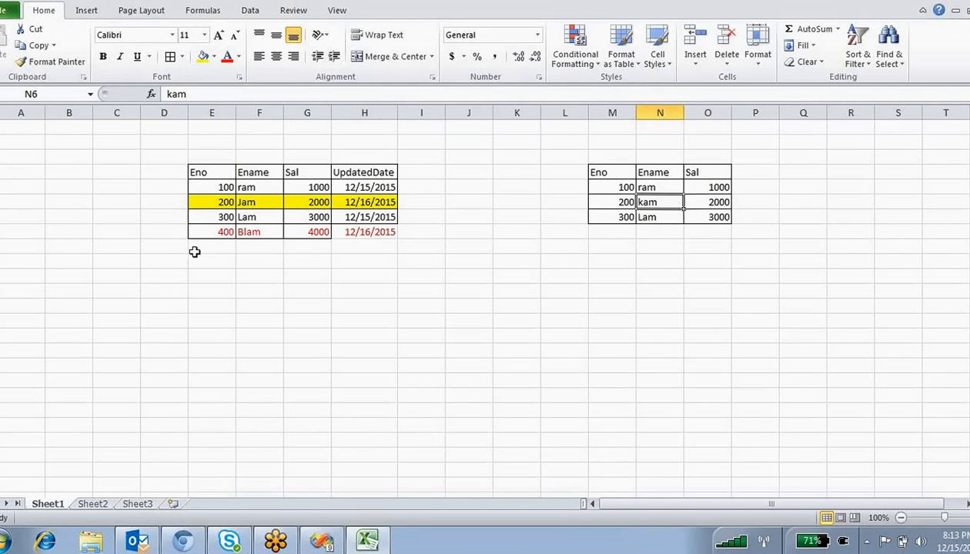
pyautogui.click(232, 217)
pyautogui.moveTo(232, 217); pyautogui.dragTo(308, 219)
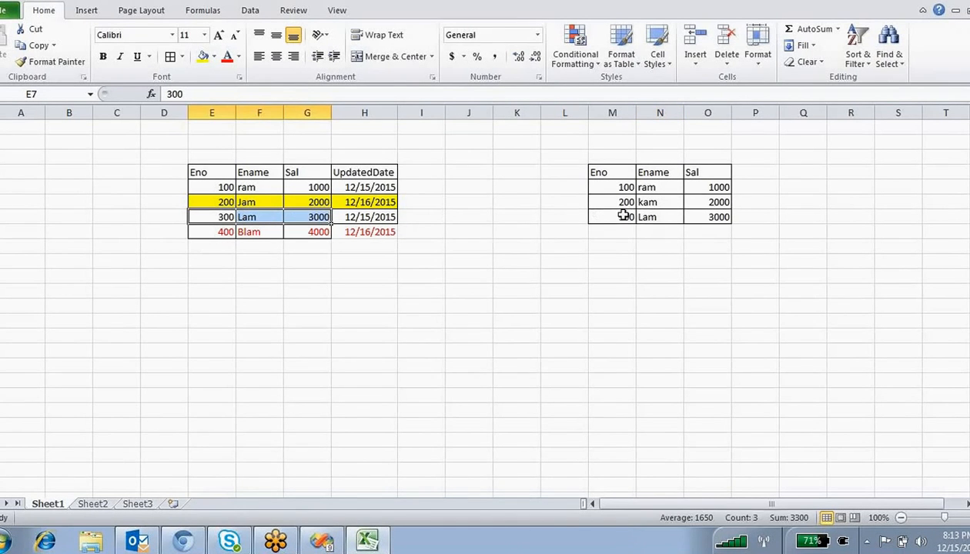
pyautogui.moveTo(626, 216); pyautogui.dragTo(704, 227)
pyautogui.moveTo(708, 227); pyautogui.dragTo(717, 221)
pyautogui.click(666, 233)
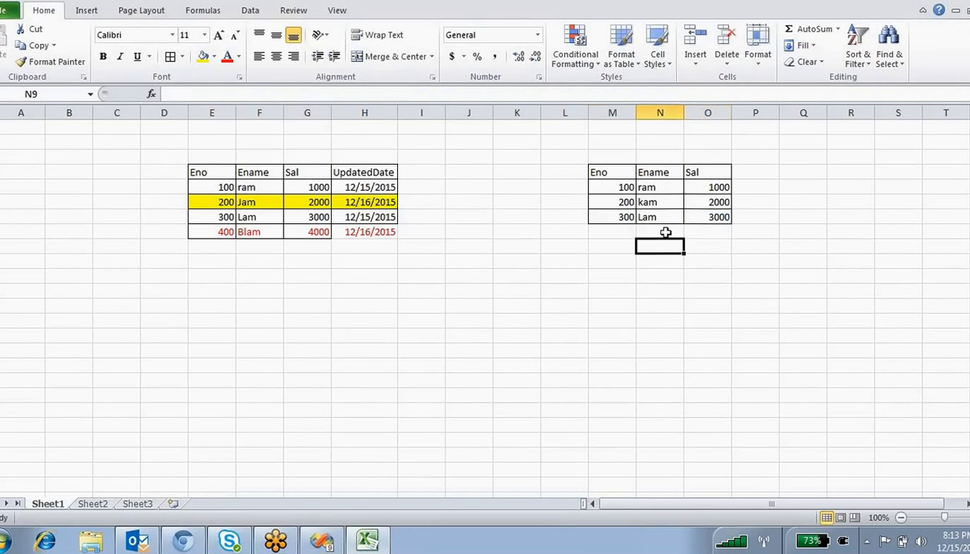
pyautogui.click(659, 202)
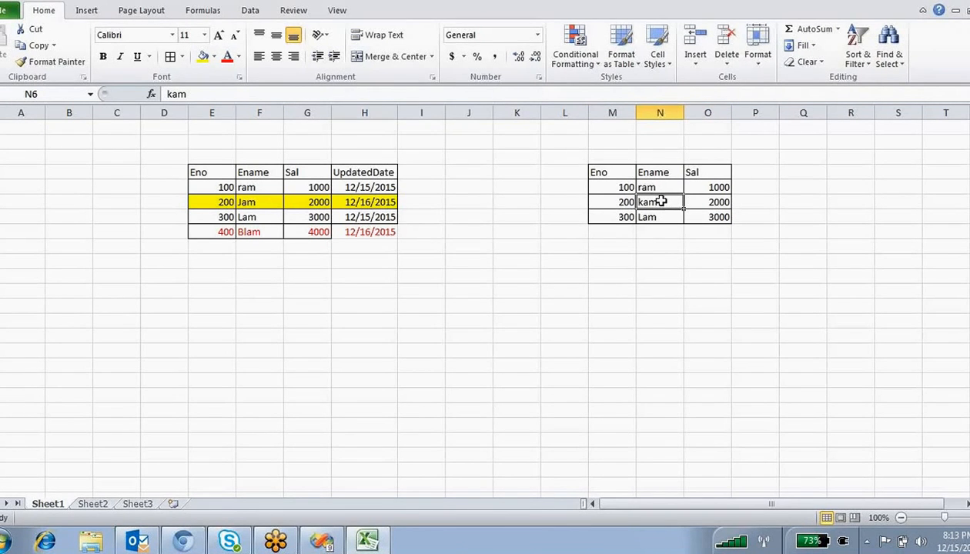
pyautogui.click(245, 202)
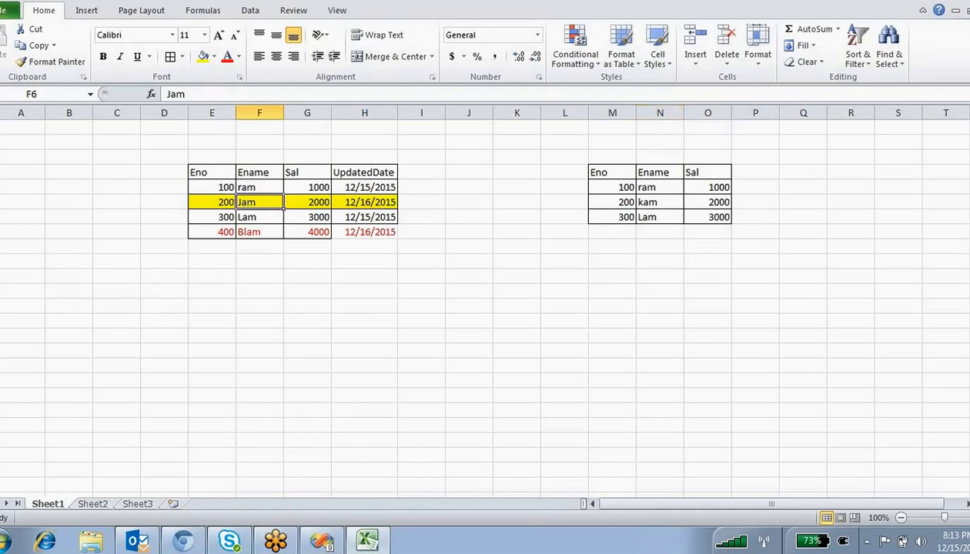
pyautogui.click(655, 204)
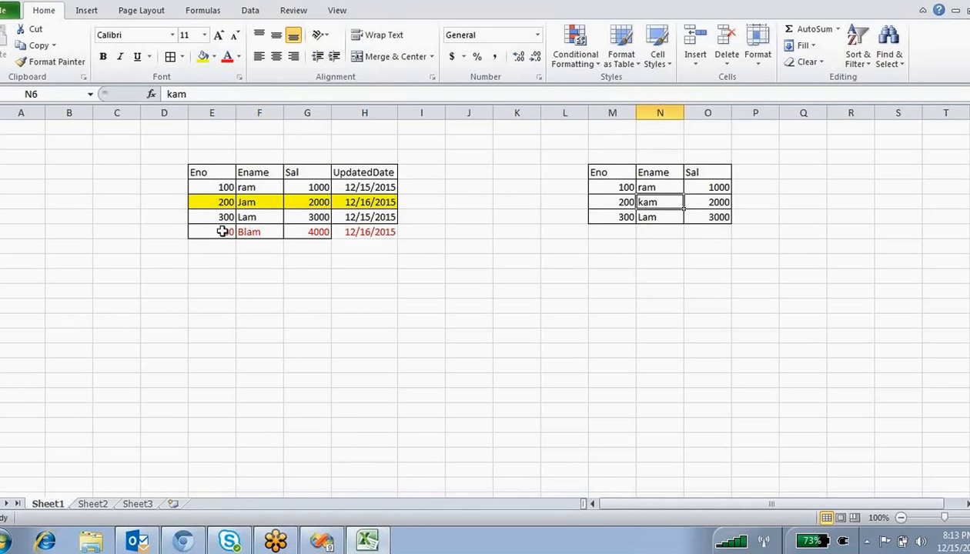
pyautogui.click(228, 231)
# - Copy row 400 Blam 4000 from E8:G8 into the target table at M8
pyautogui.moveTo(230, 232); pyautogui.dragTo(303, 229)
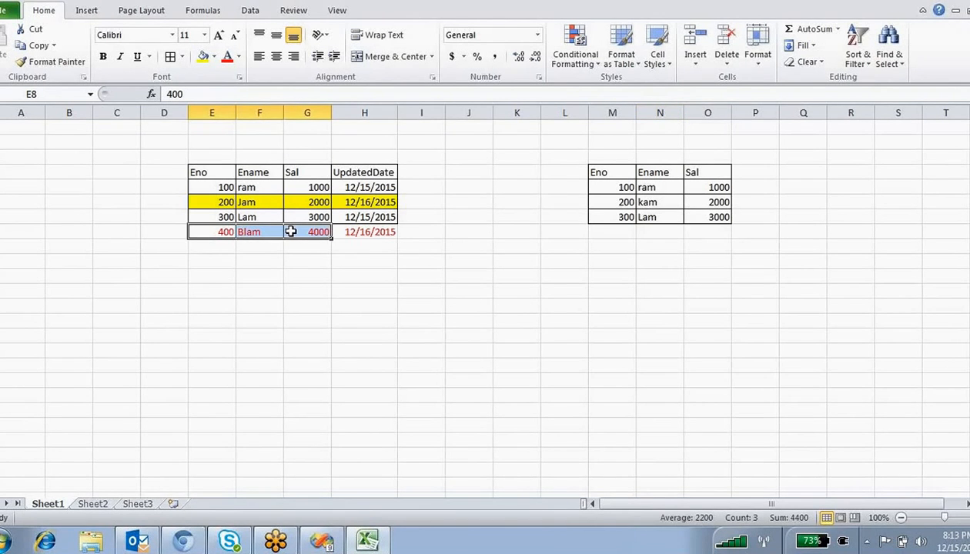
pyautogui.hotkey('ctrl', 'c')
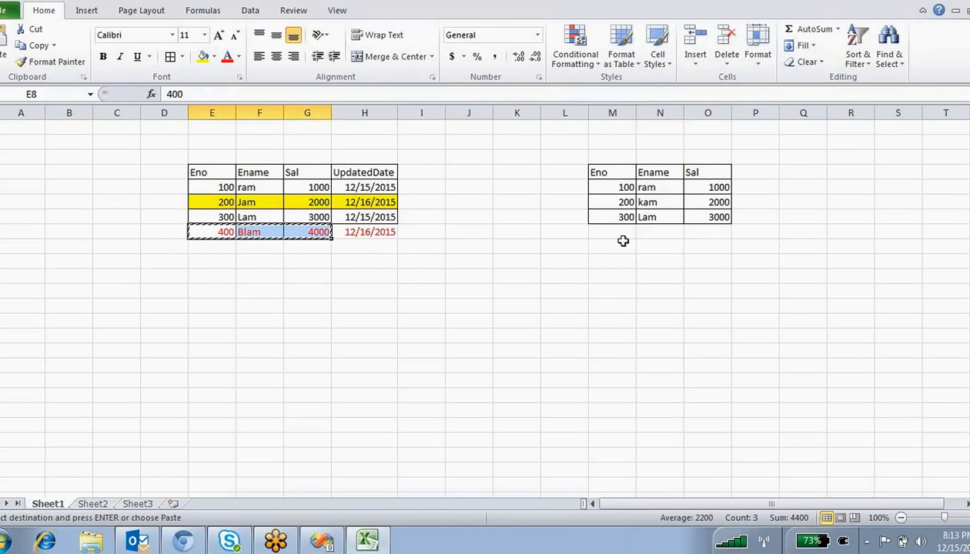
pyautogui.click(623, 235)
pyautogui.hotkey('ctrl', 'v')
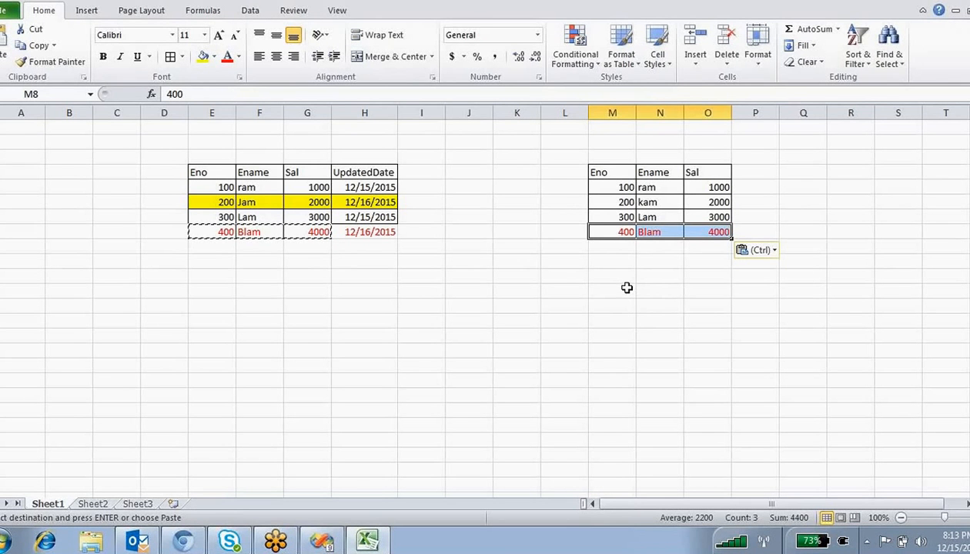
pyautogui.click(426, 8)
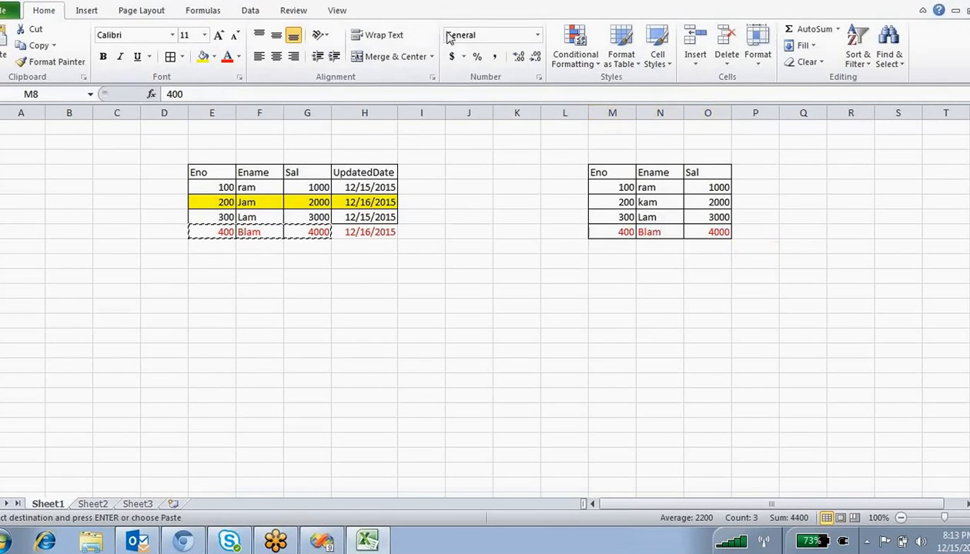
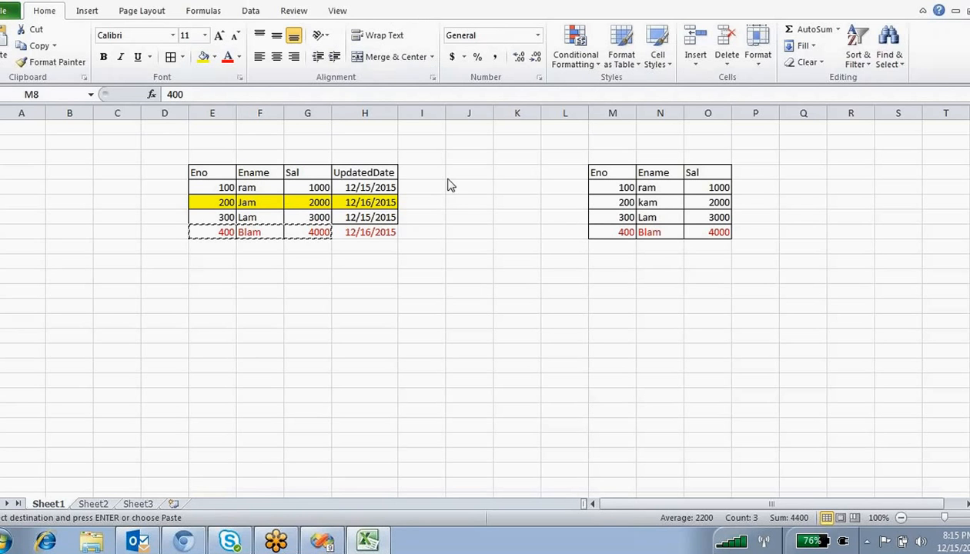
# - Paste the 400, Blam, 4000 row into M8:O8 of the right-hand table
pyautogui.hotkey('ctrl', 'v')
pyautogui.click(650, 261)
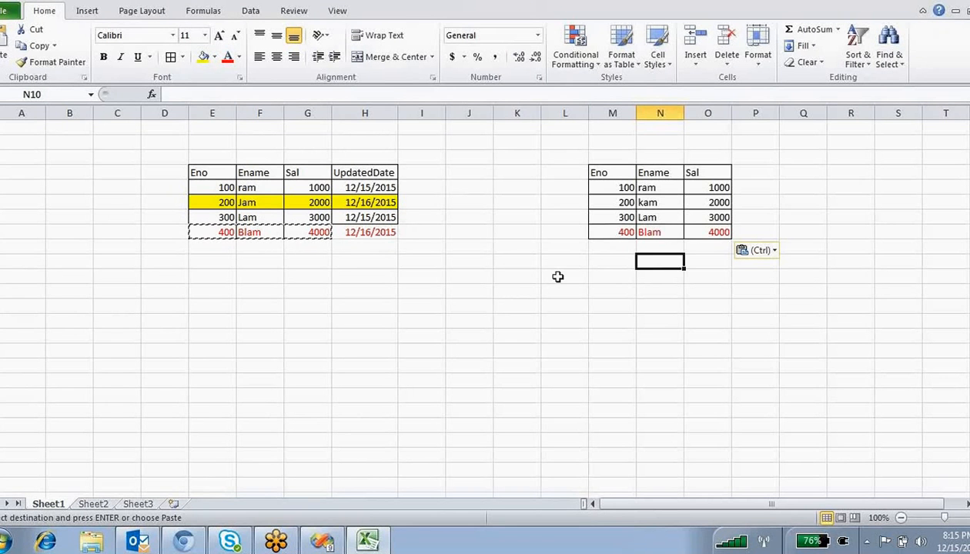
pyautogui.moveTo(708, 231); pyautogui.dragTo(606, 228)
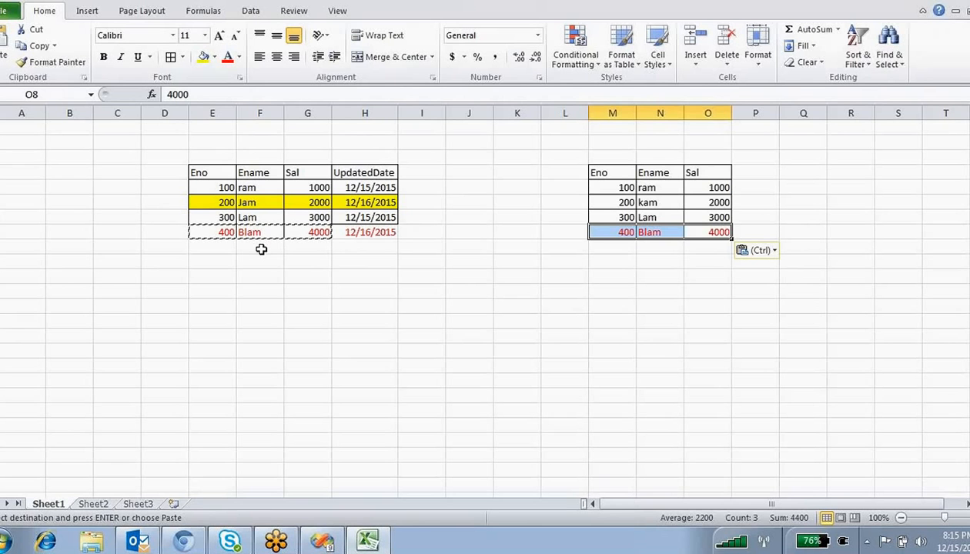
pyautogui.click(688, 288)
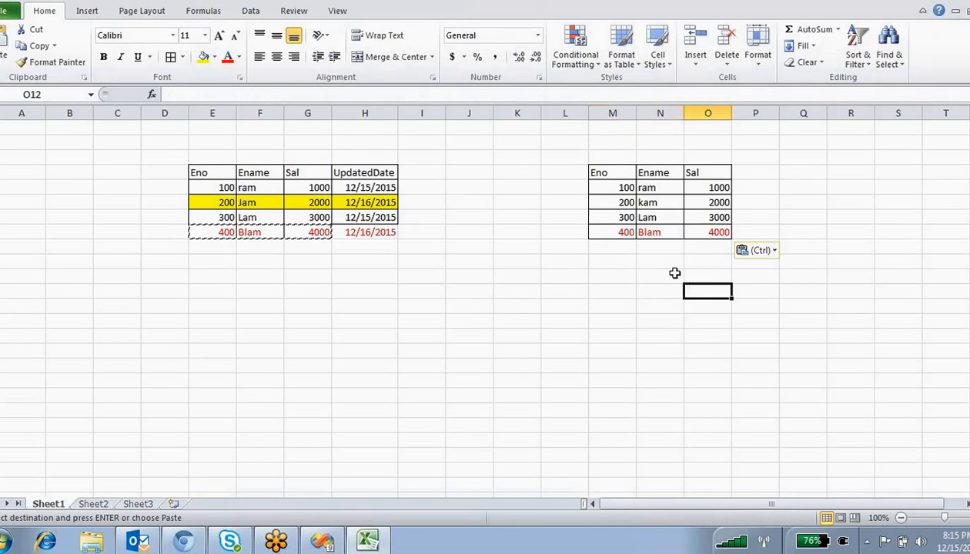
pyautogui.moveTo(612, 233); pyautogui.dragTo(721, 233)
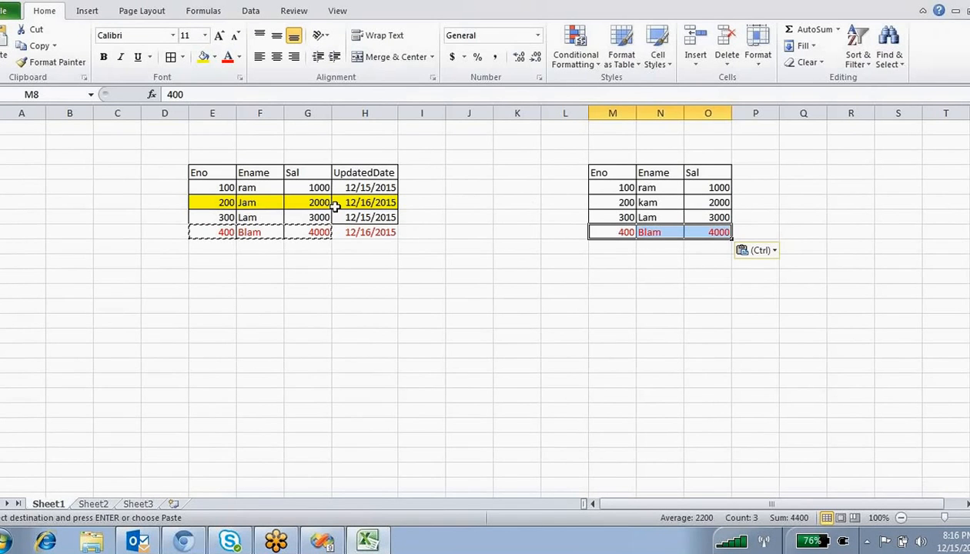
# - Compare the yellow 200 row in both tables and select Eno 200's name kam
pyautogui.moveTo(234, 206); pyautogui.dragTo(296, 201)
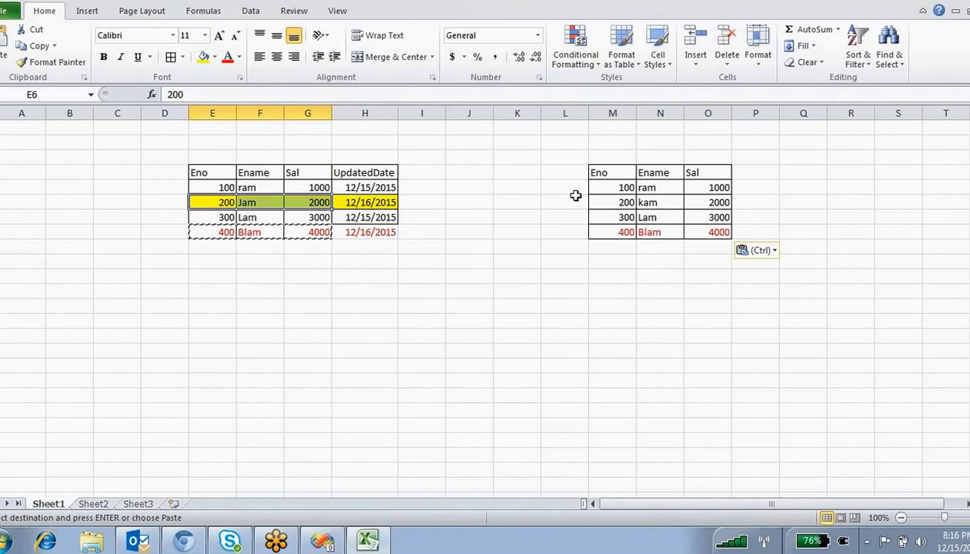
pyautogui.moveTo(618, 203); pyautogui.dragTo(656, 204)
pyautogui.click(655, 204)
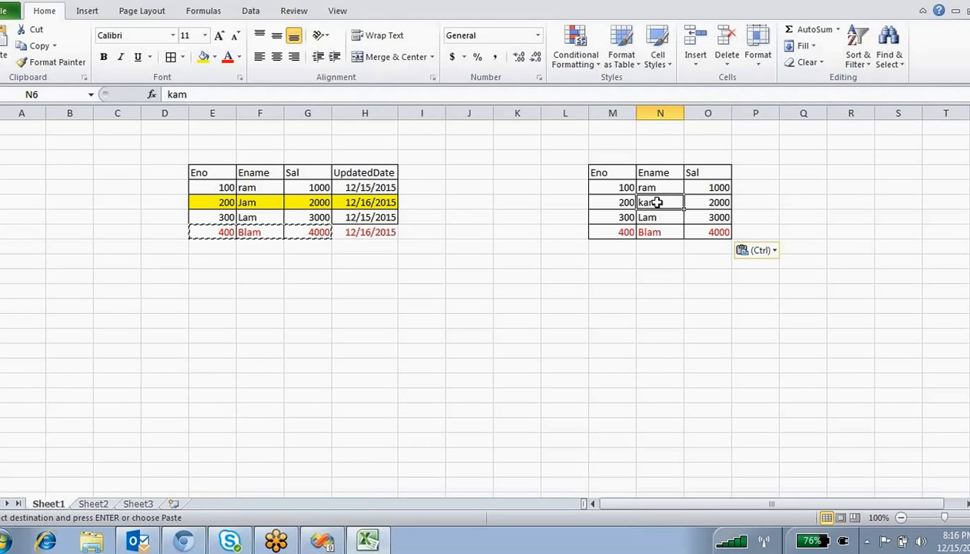
# - Replace kam with Jam for Eno 200, then compare the 400 rows across both tables
pyautogui.press('BackSpace')
pyautogui.write('Jam')
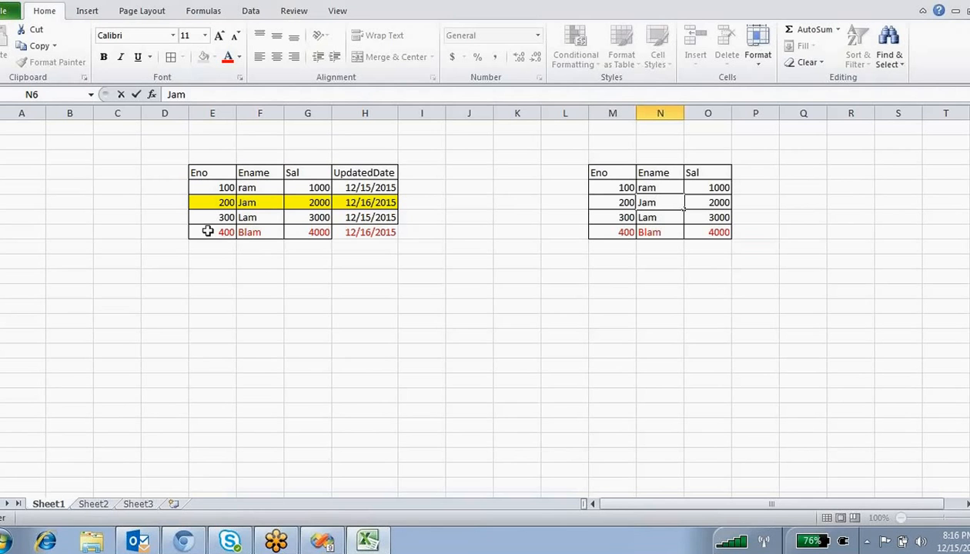
pyautogui.moveTo(206, 232); pyautogui.dragTo(297, 232)
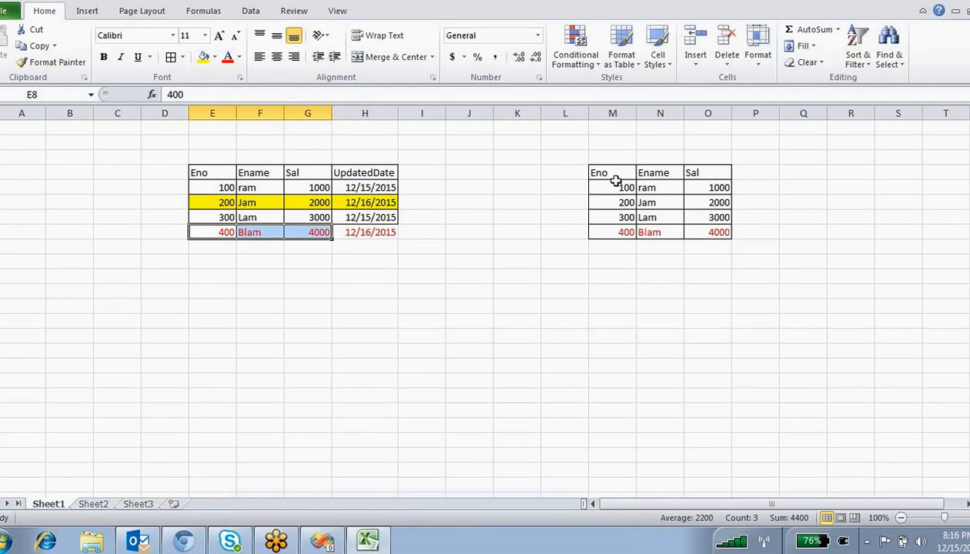
pyautogui.moveTo(616, 181); pyautogui.dragTo(707, 219)
pyautogui.click(647, 247)
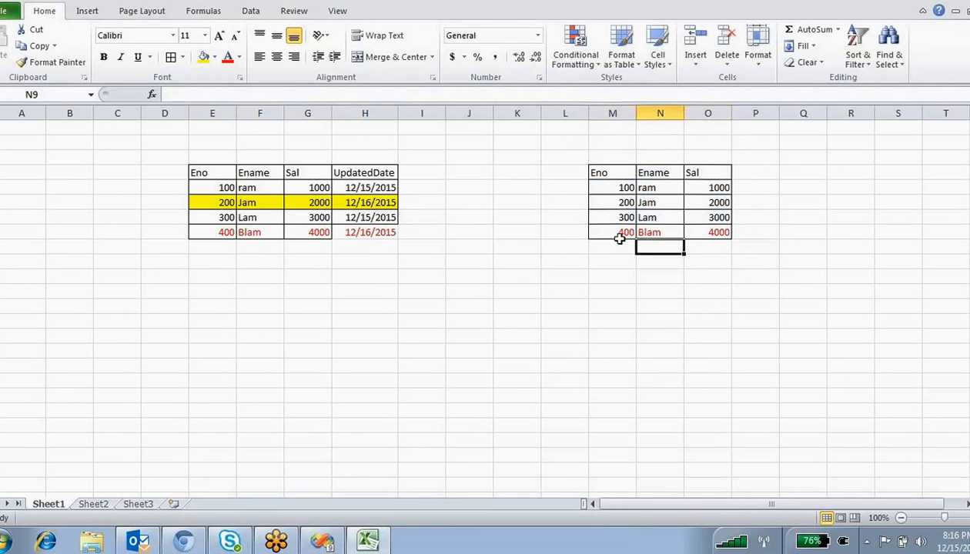
pyautogui.moveTo(620, 235); pyautogui.dragTo(697, 233)
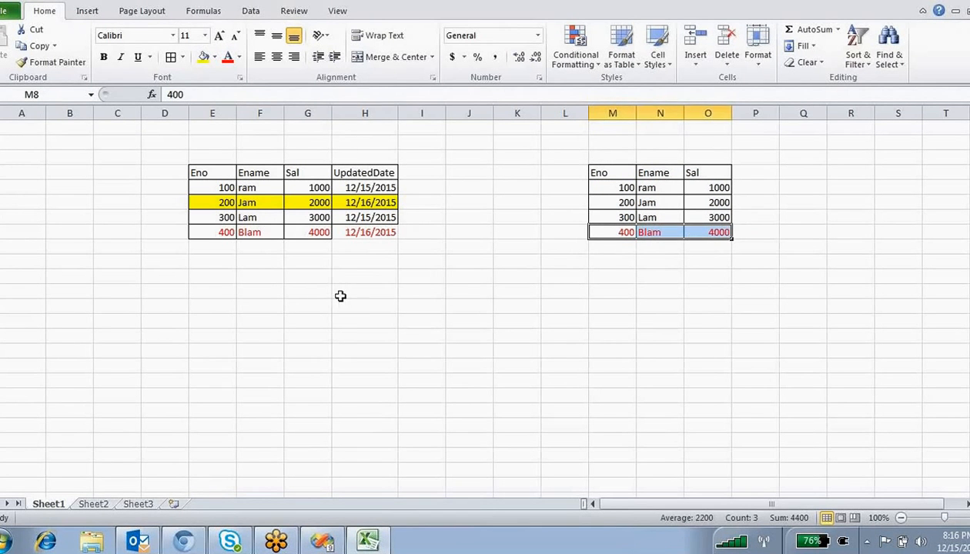
pyautogui.click(363, 293)
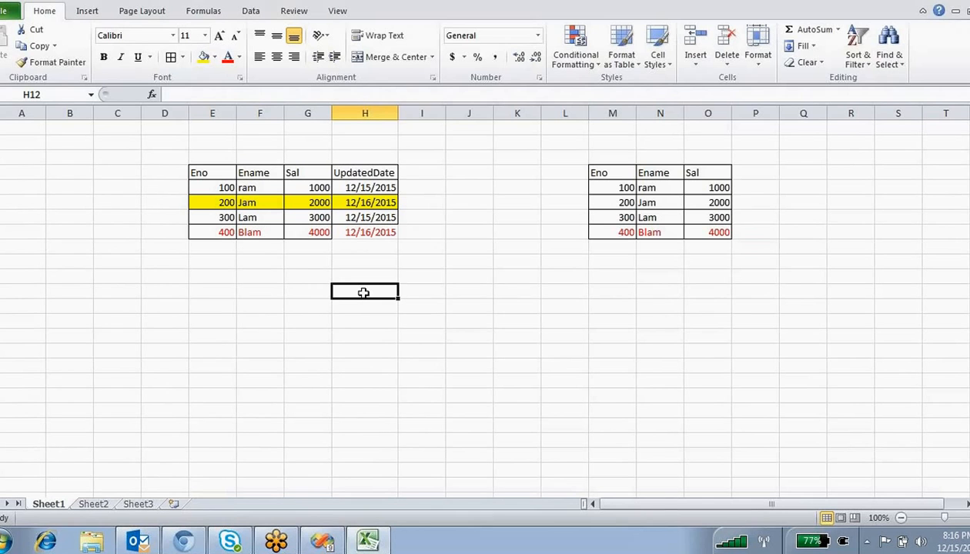
# - Enter 'Existing record if there is any update we have to update' in cell H12
pyautogui.write('Exi')
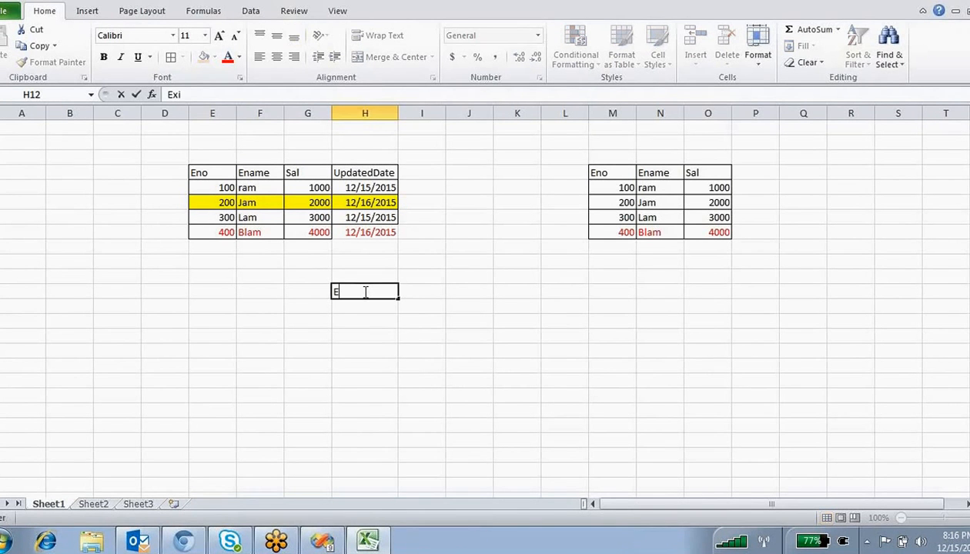
pyautogui.write('sting rec')
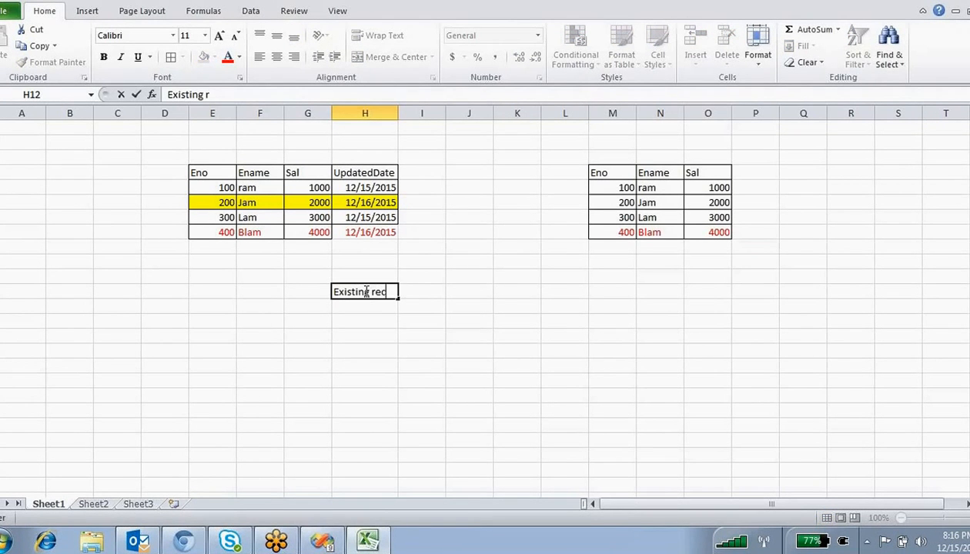
pyautogui.write('ord if there is ')
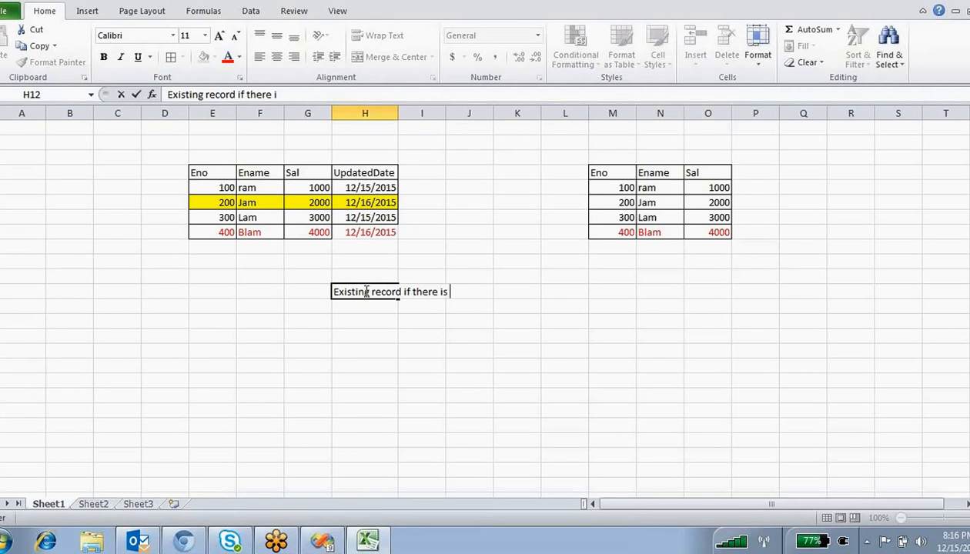
pyautogui.write('any update ')
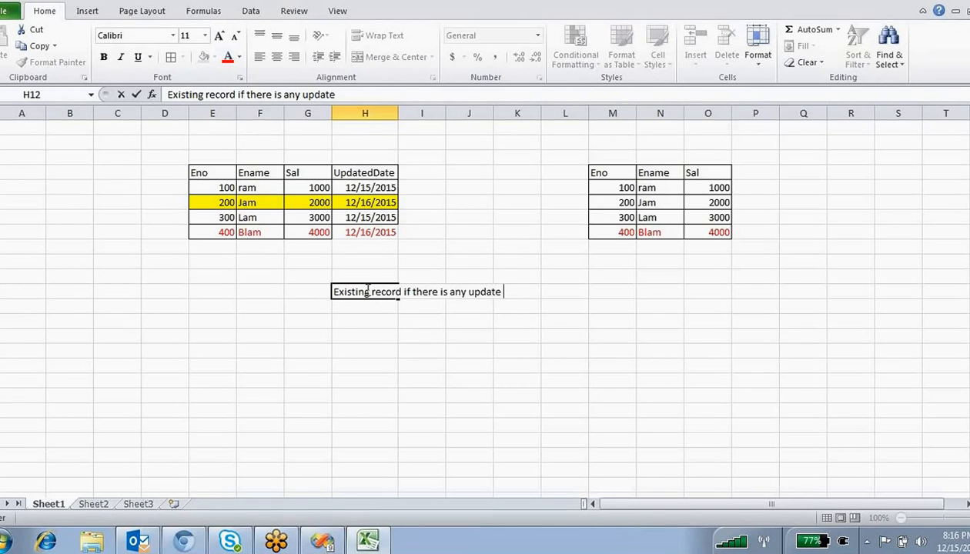
pyautogui.write('we have to')
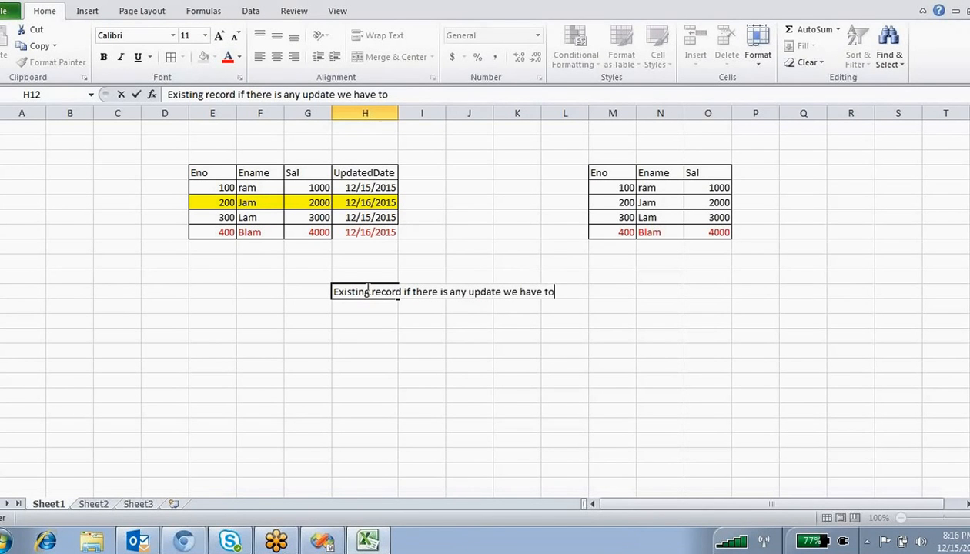
pyautogui.write(' update')
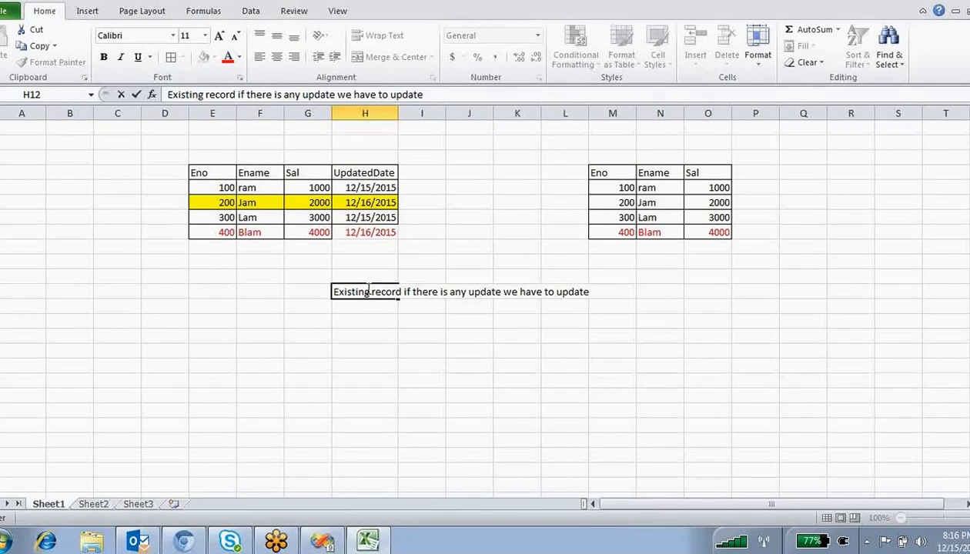
pyautogui.click(267, 336)
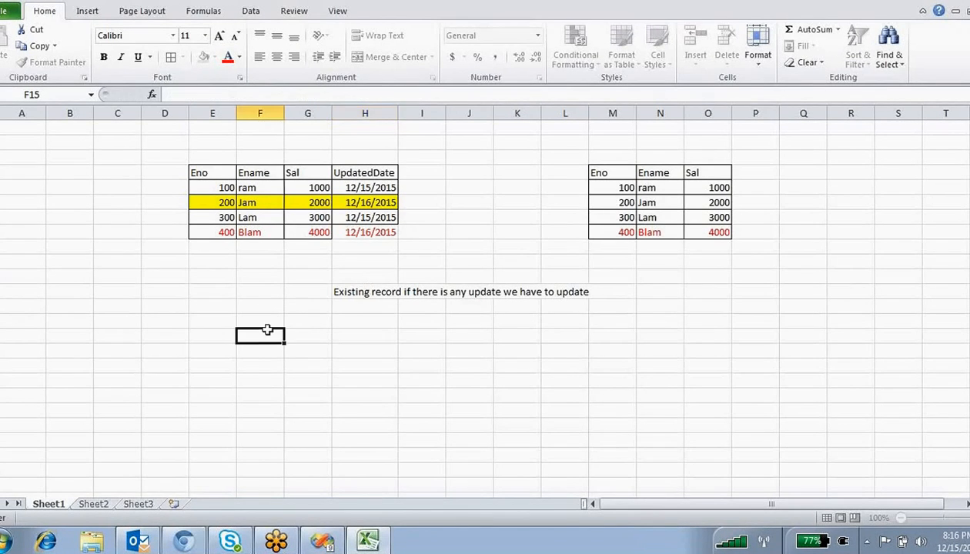
pyautogui.click(218, 202)
pyautogui.click(218, 202)
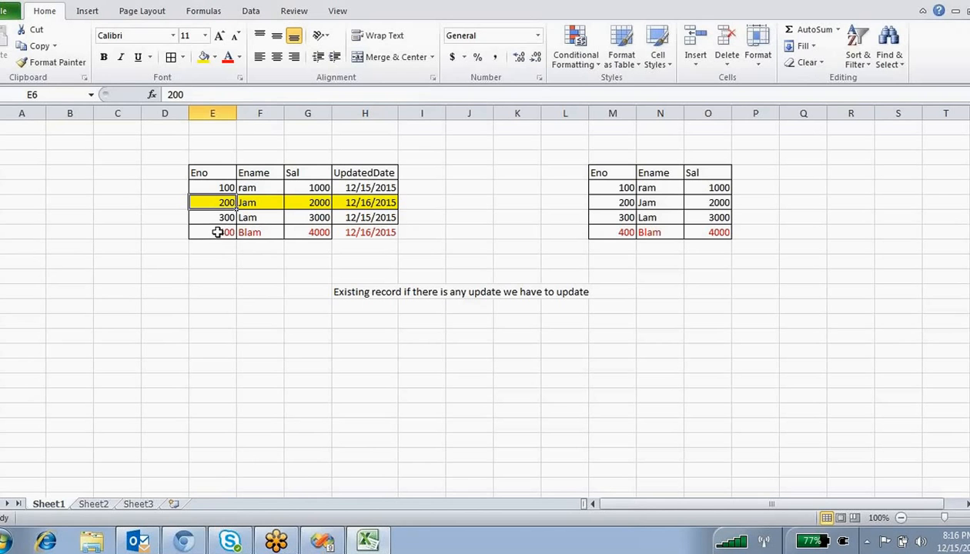
pyautogui.moveTo(220, 233); pyautogui.dragTo(303, 231)
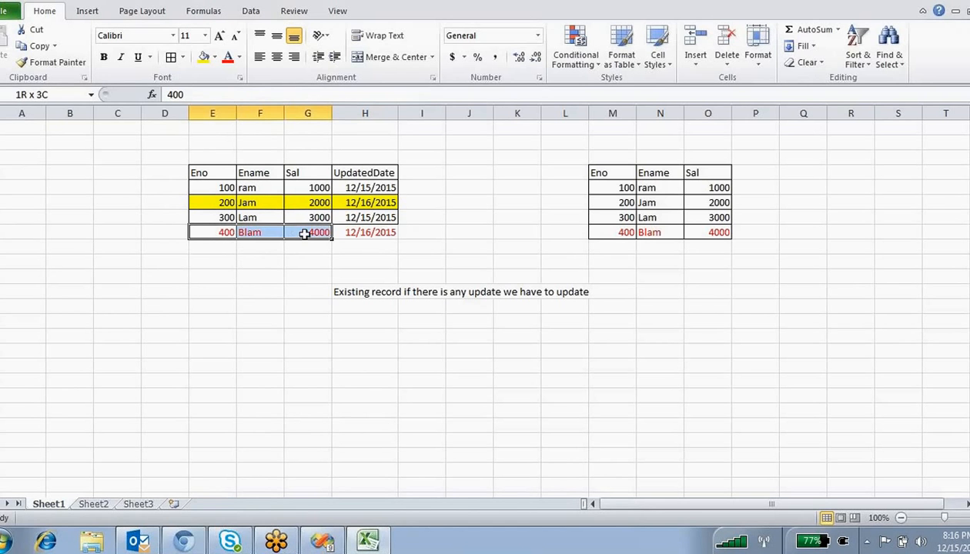
pyautogui.moveTo(219, 158); pyautogui.dragTo(362, 246)
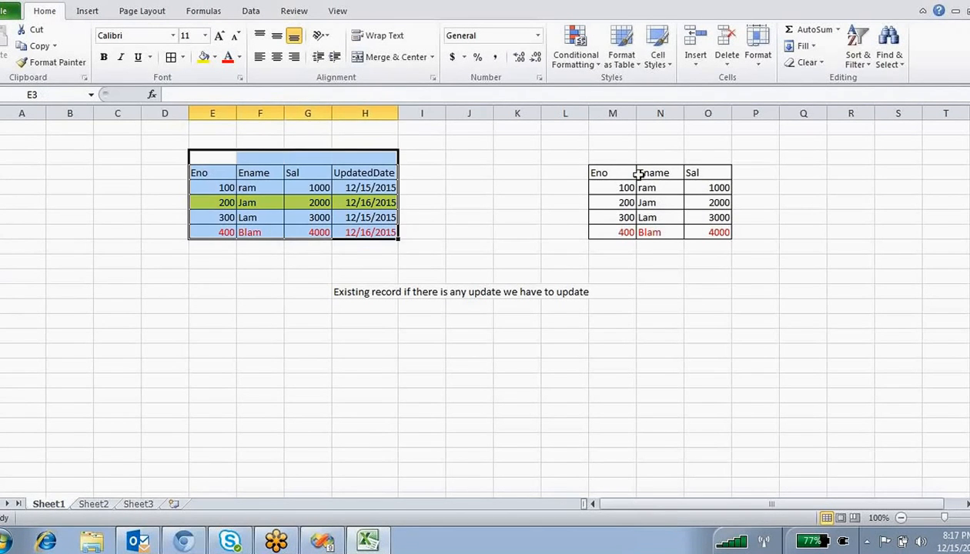
pyautogui.moveTo(606, 158); pyautogui.dragTo(751, 212)
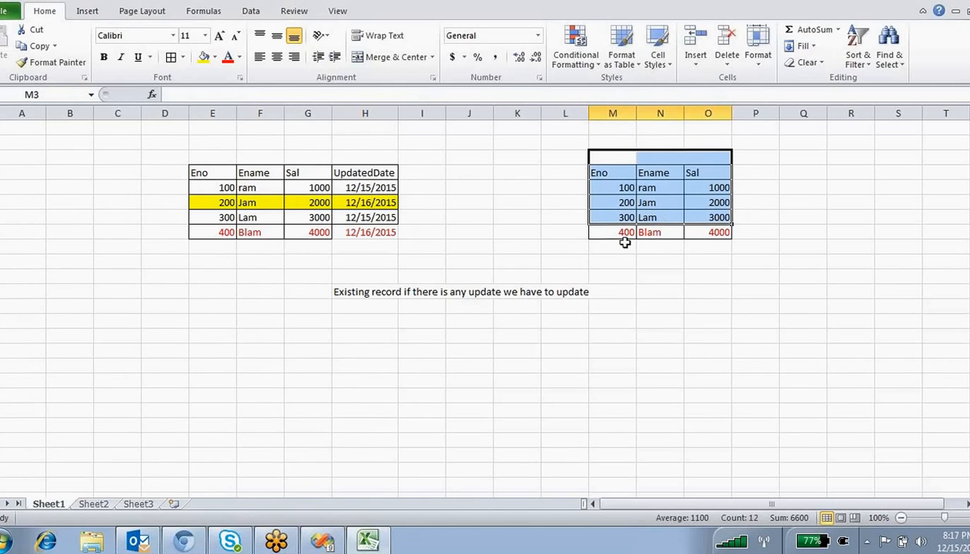
pyautogui.moveTo(217, 232); pyautogui.dragTo(305, 232)
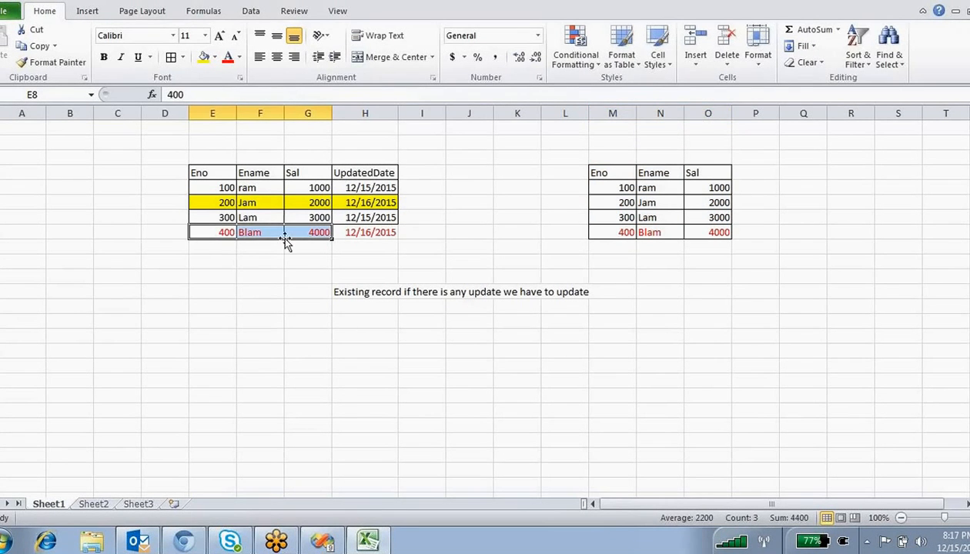
pyautogui.click(643, 231)
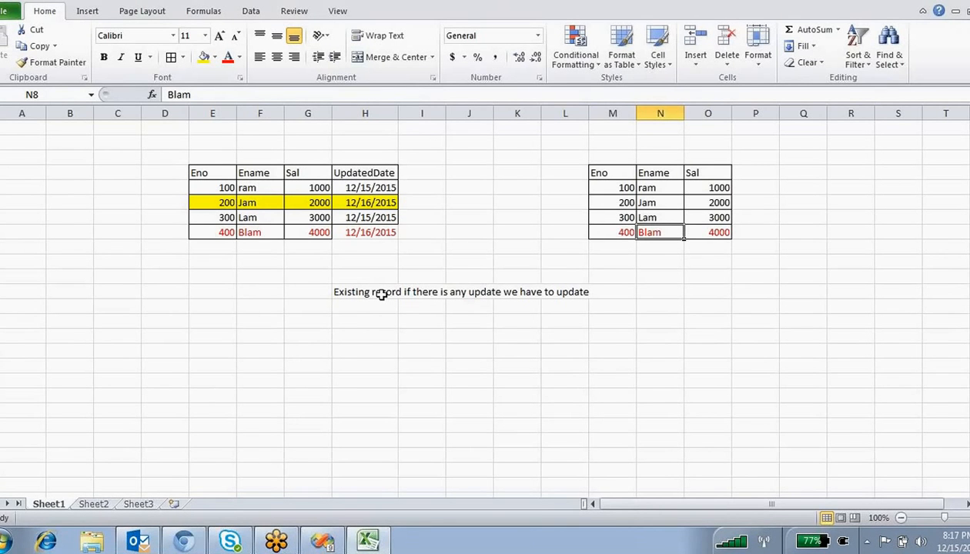
pyautogui.click(226, 188)
pyautogui.click(244, 188)
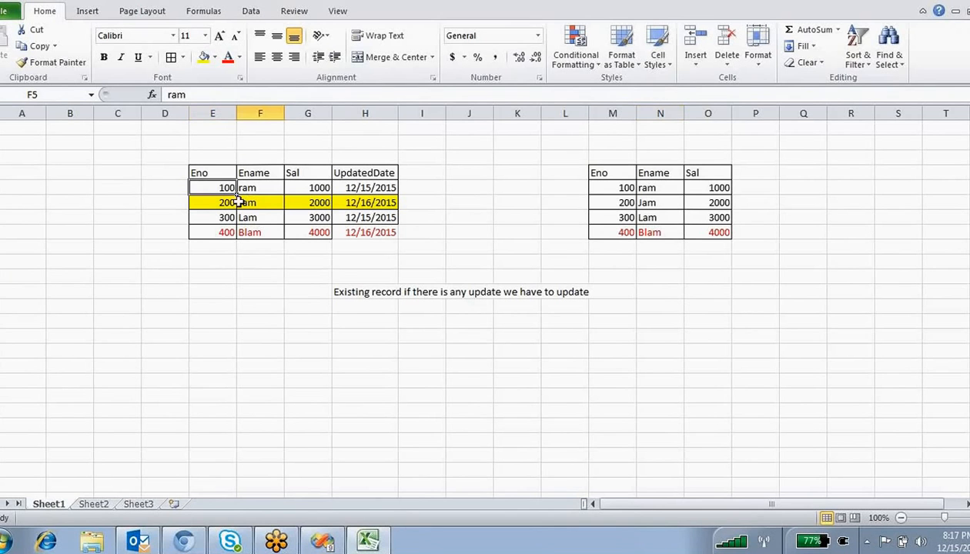
pyautogui.moveTo(612, 188); pyautogui.dragTo(723, 193)
pyautogui.moveTo(225, 187); pyautogui.dragTo(293, 189)
pyautogui.click(265, 187)
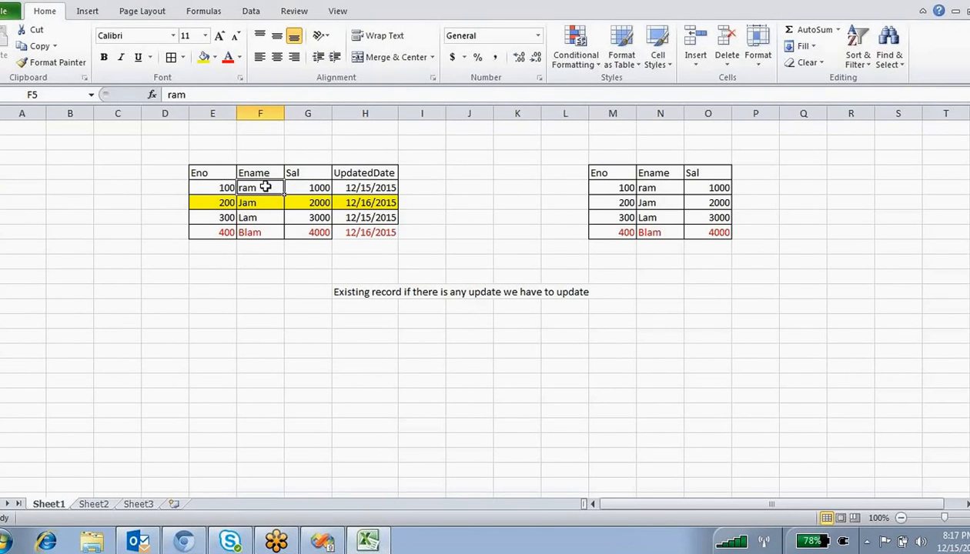
pyautogui.moveTo(612, 188); pyautogui.dragTo(716, 191)
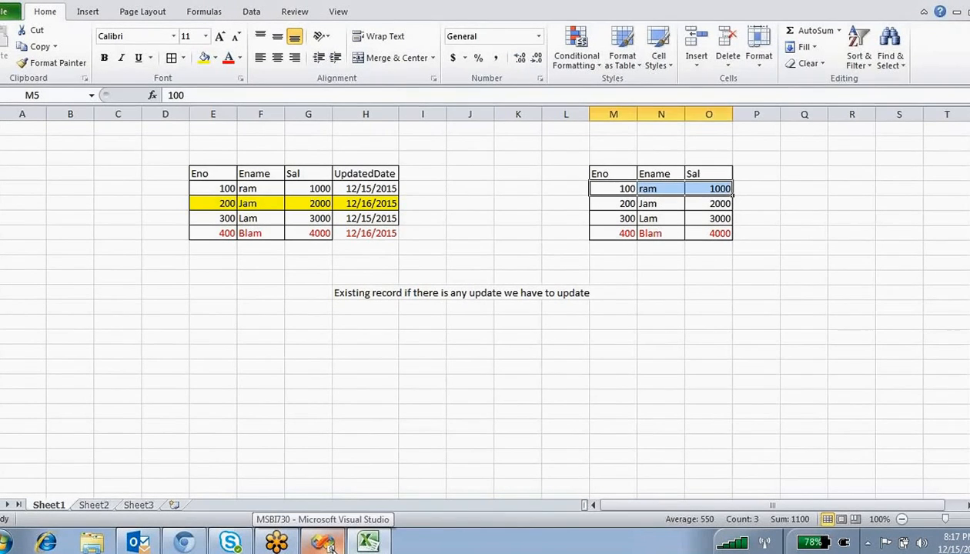
# - Launch SQL Server Management Studio, connect to server '.', and start a new query
pyautogui.click(324, 543)
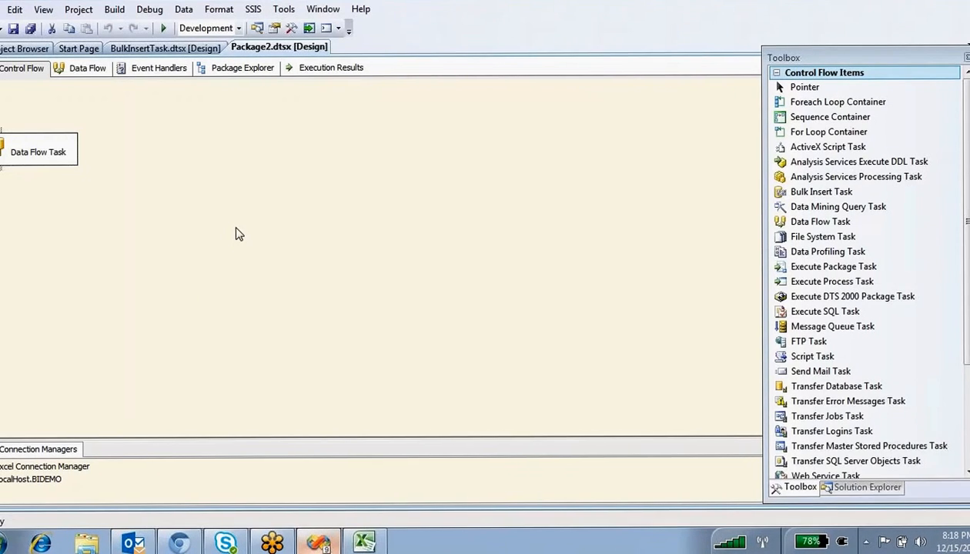
pyautogui.click(3, 541)
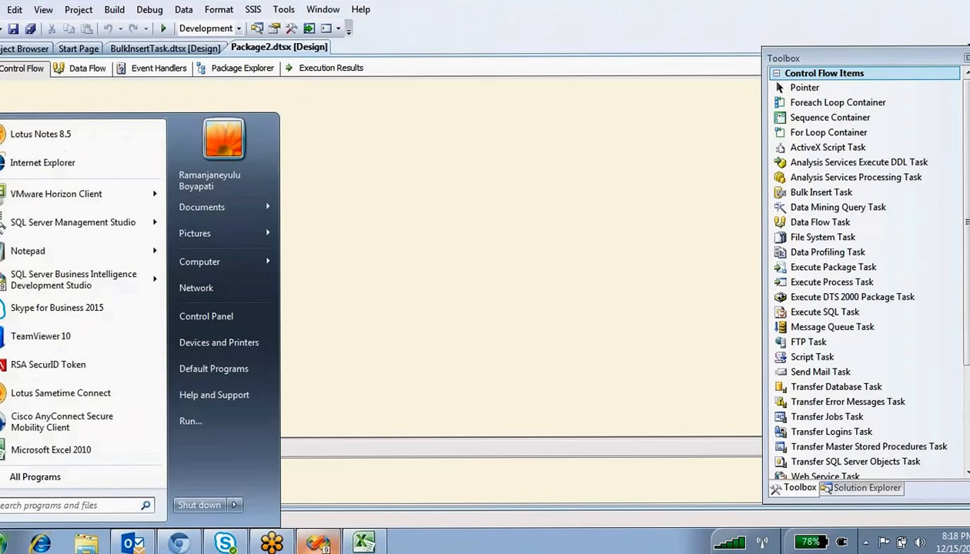
pyautogui.click(71, 233)
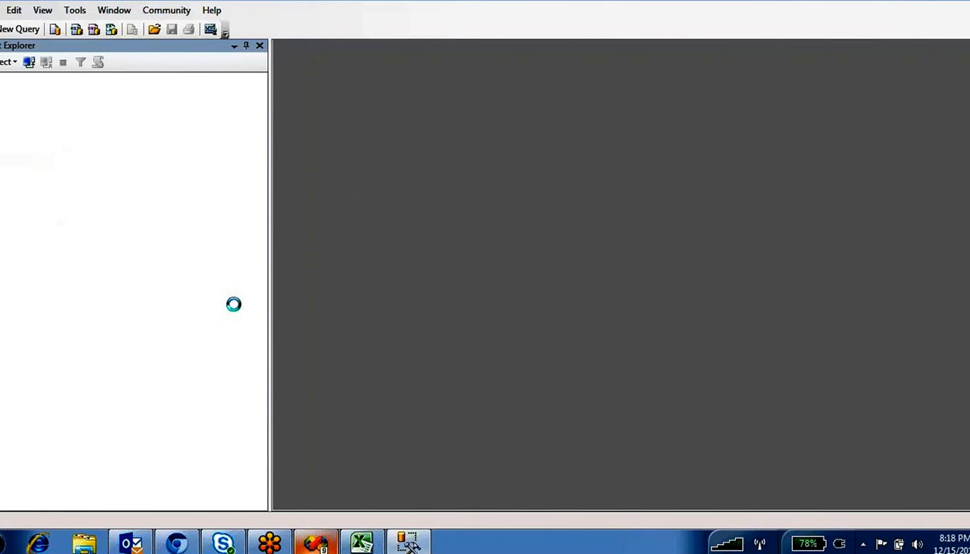
pyautogui.write('.')
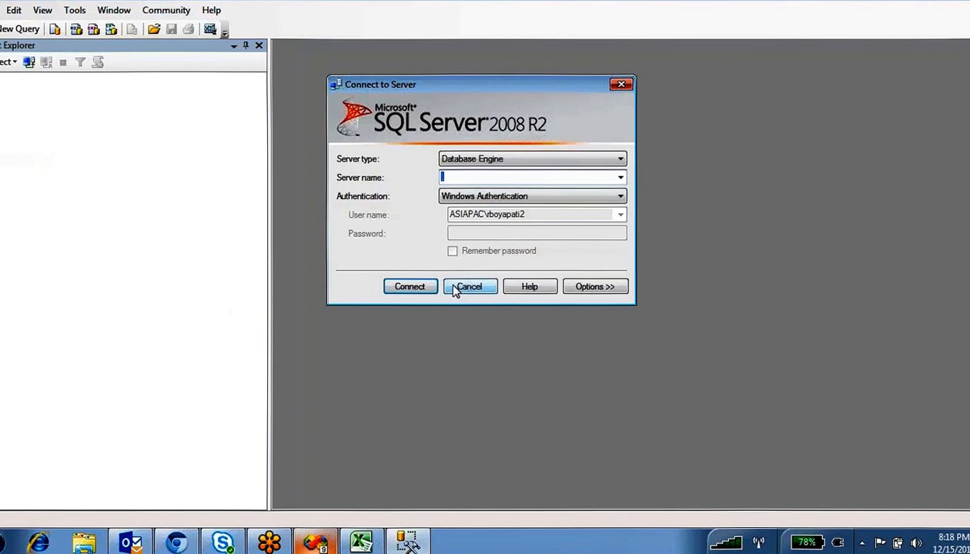
pyautogui.click(416, 290)
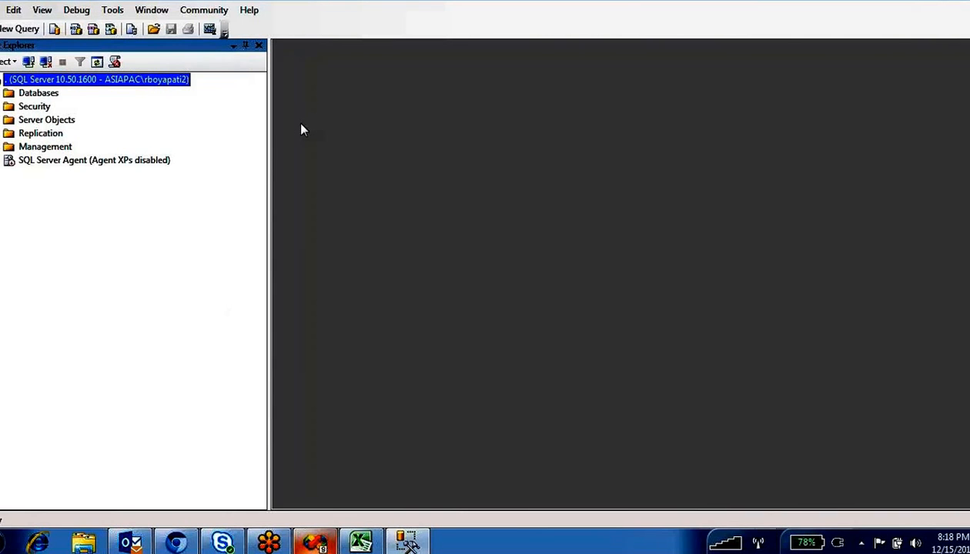
pyautogui.click(19, 29)
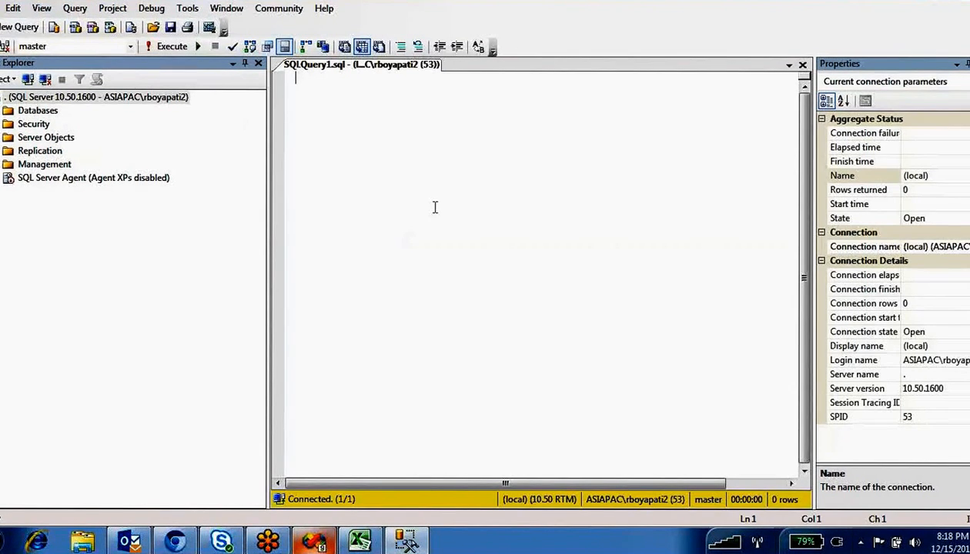
# - Switch to BIDEMO and write CREATE TABLE ssis_emp with eno, ename, sal, updateddate columns
pyautogui.click(131, 46)
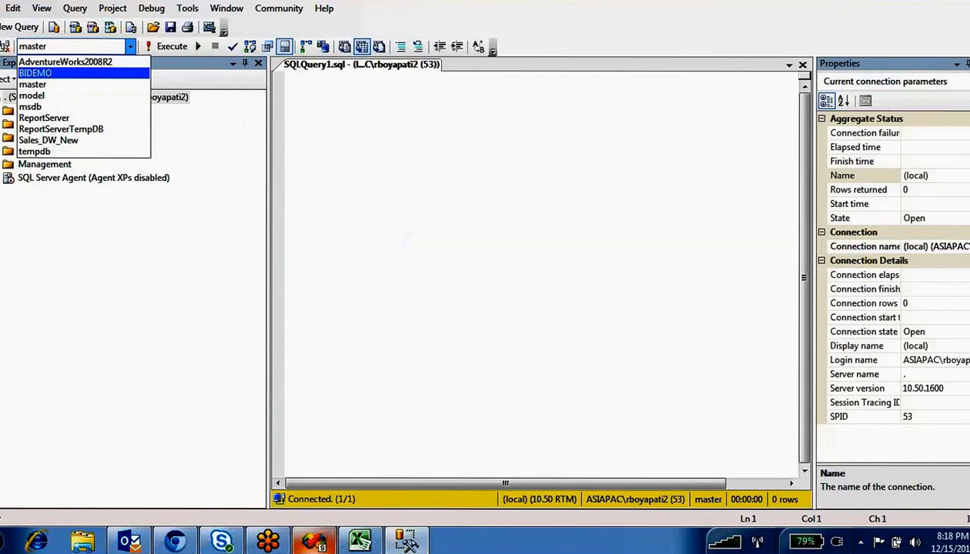
pyautogui.click(46, 74)
pyautogui.click(436, 178)
pyautogui.write('cre')
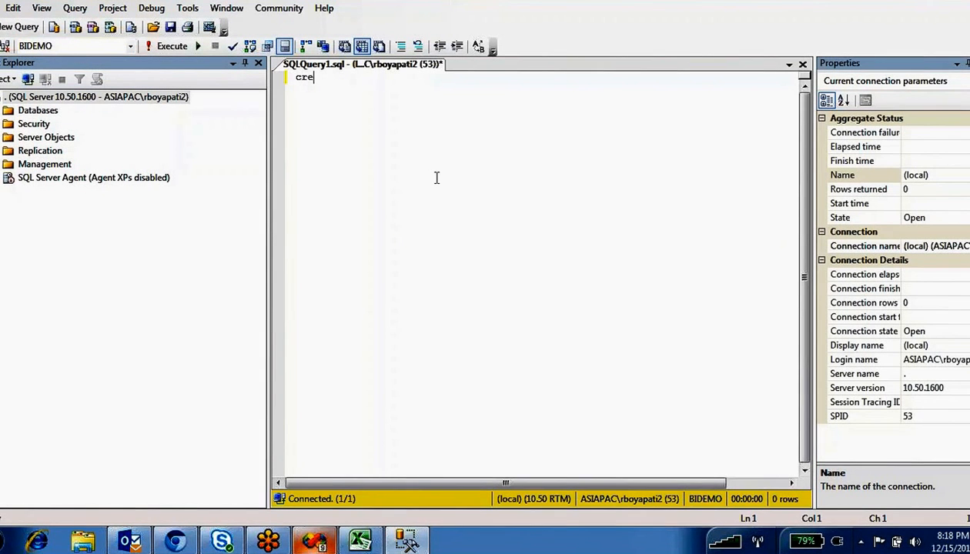
pyautogui.write('ate tab')
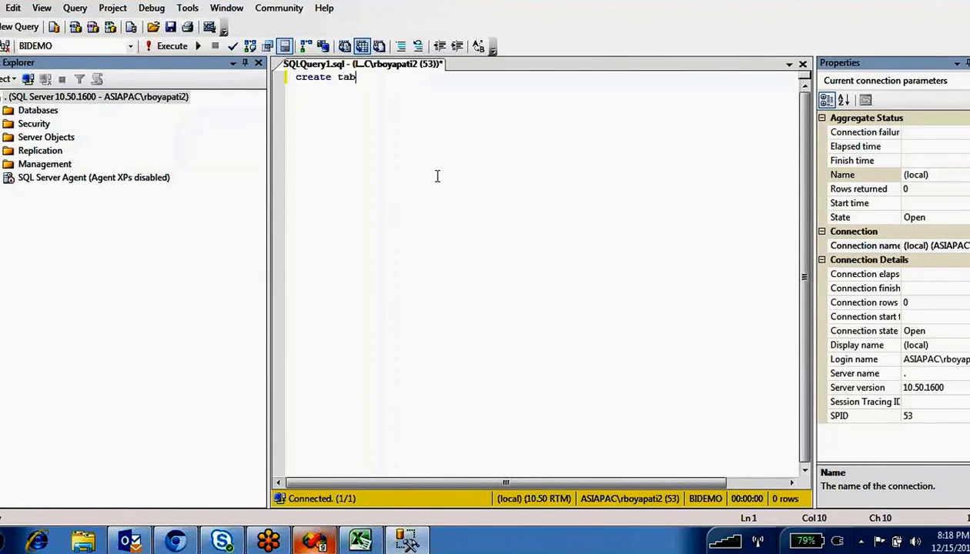
pyautogui.write('le ssis')
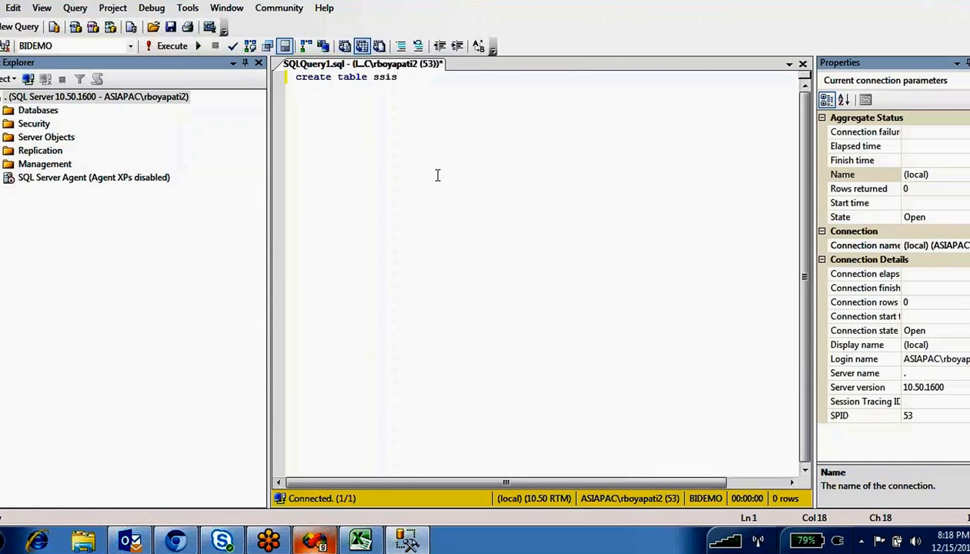
pyautogui.write('_emp(eno')
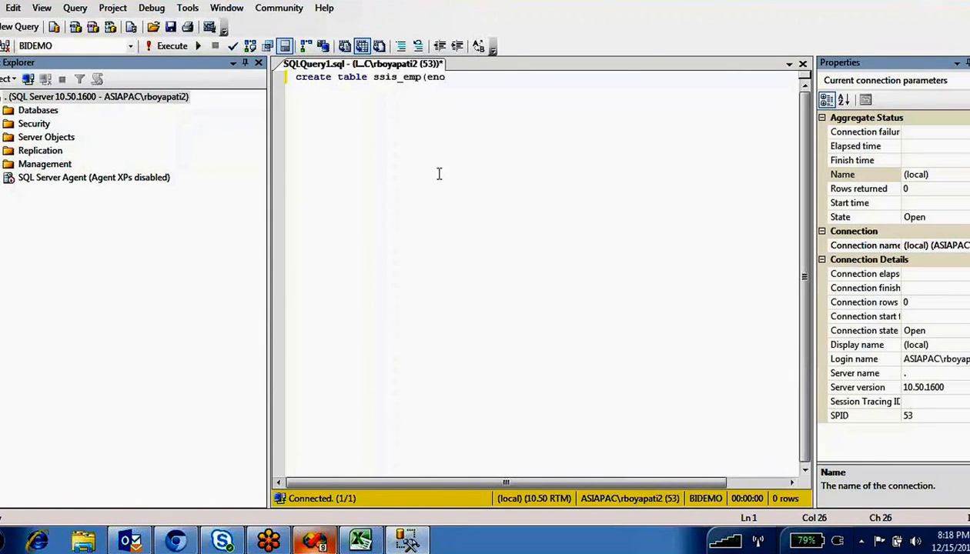
pyautogui.write(' int,ename varchar()')
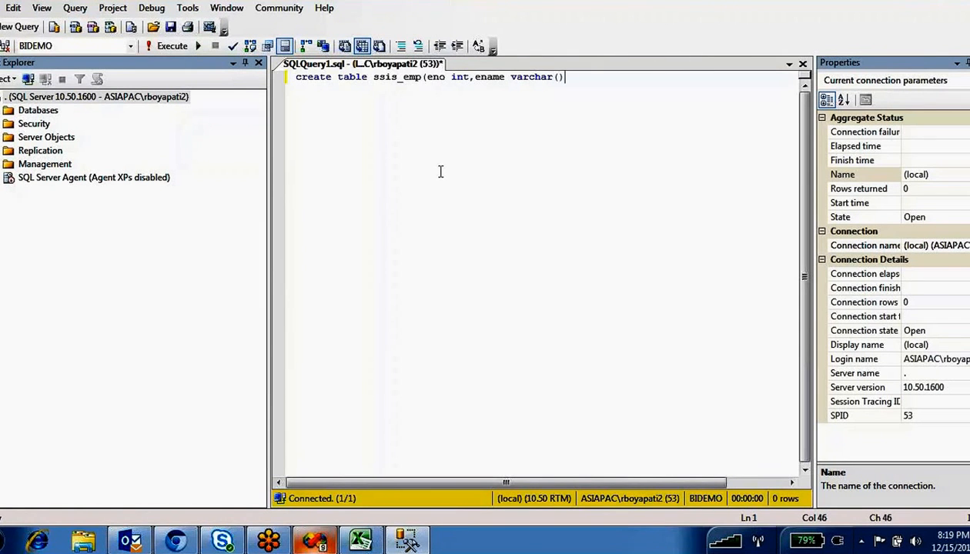
pyautogui.write('100,sal int,')
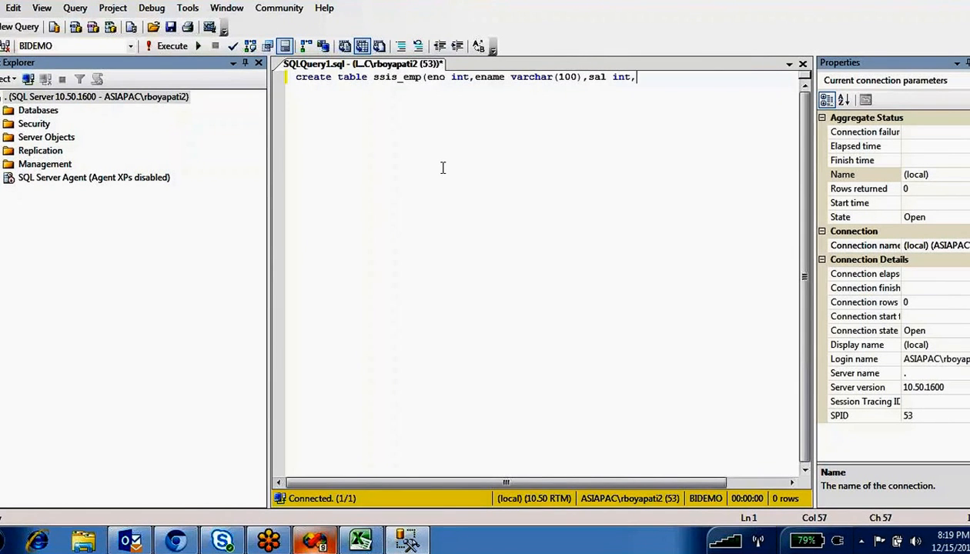
pyautogui.write('updateddate d')
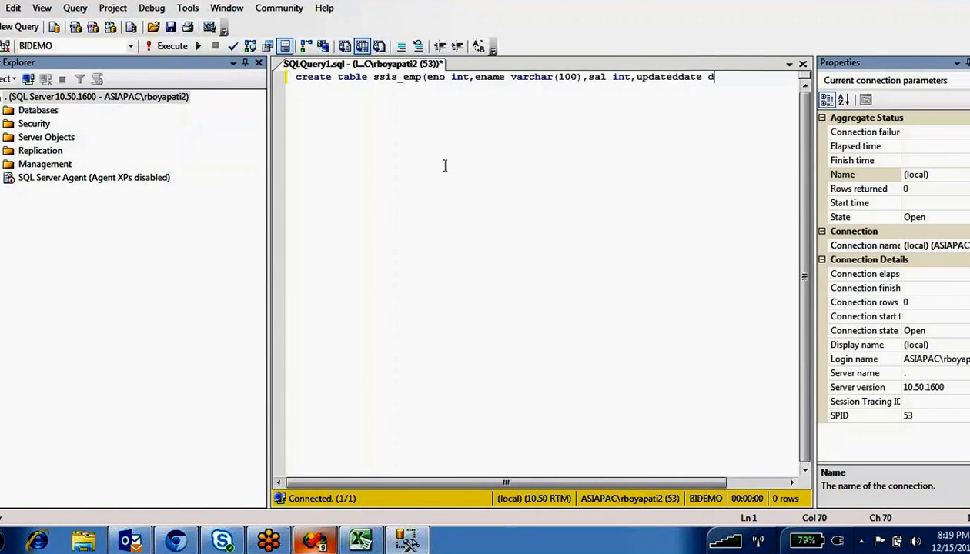
pyautogui.write('atetime)')
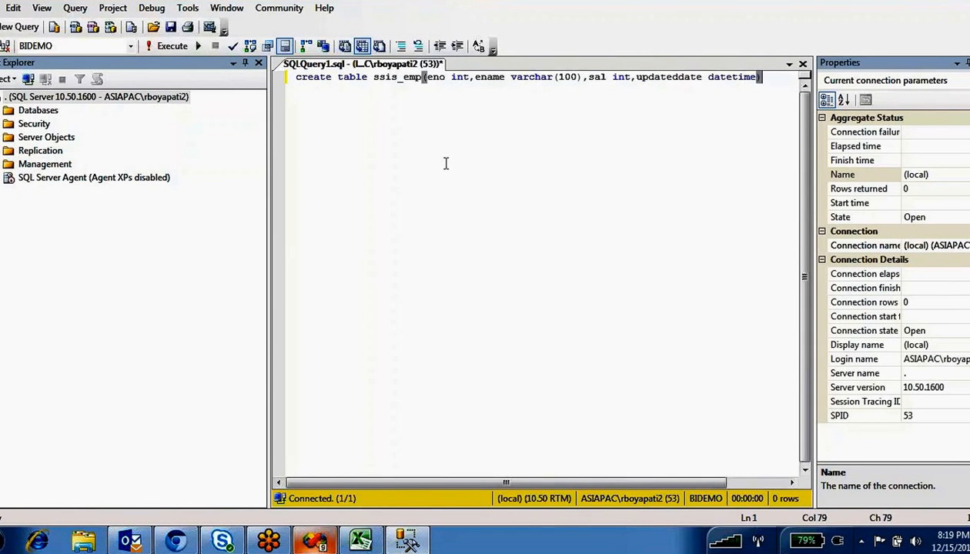
# - Run the ssis_emp CREATE TABLE statement and begin a new Create statement below it
pyautogui.press('F5')
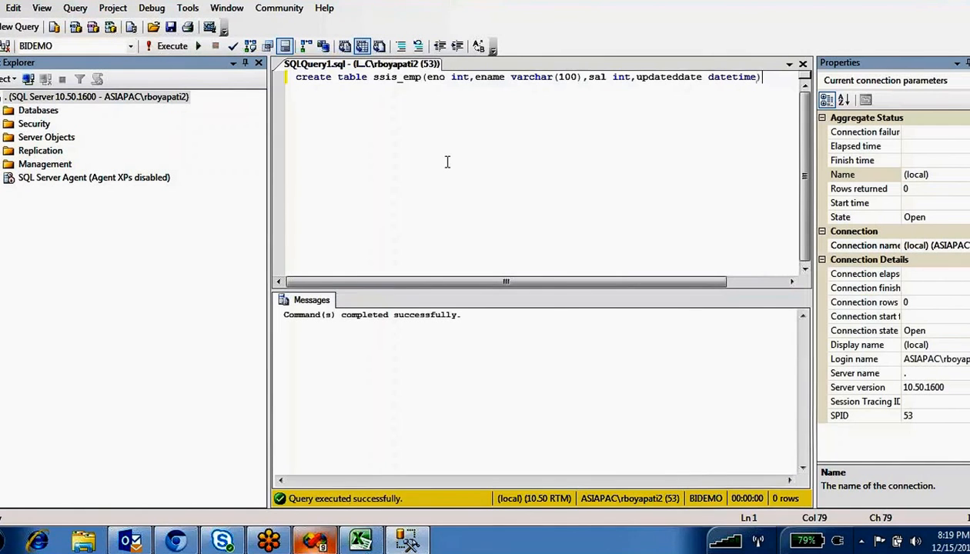
pyautogui.click(447, 160)
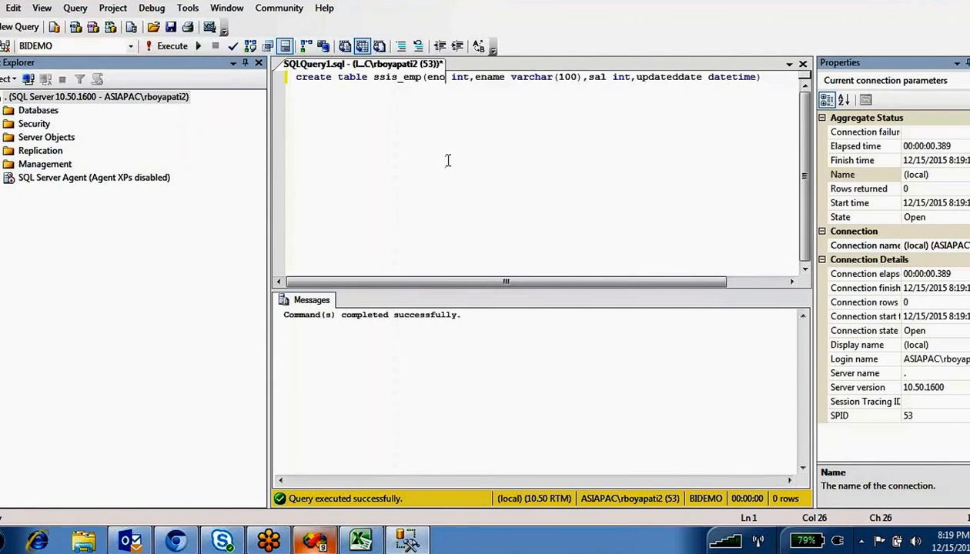
pyautogui.click(779, 80)
pyautogui.press('Return')
pyautogui.press('Return')
pyautogui.press('Return')
pyautogui.write('Cre')
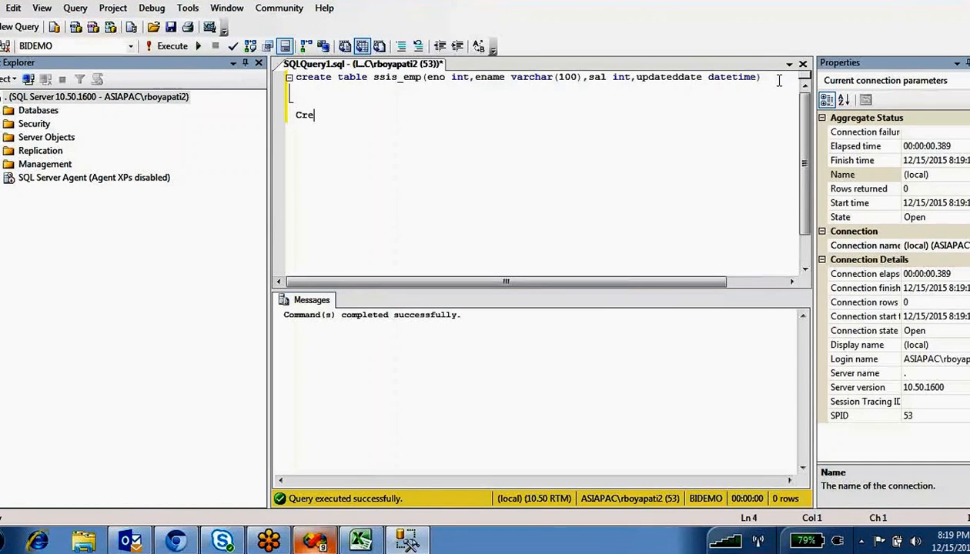
pyautogui.write('ate')
pyautogui.doubleClick(396, 77)
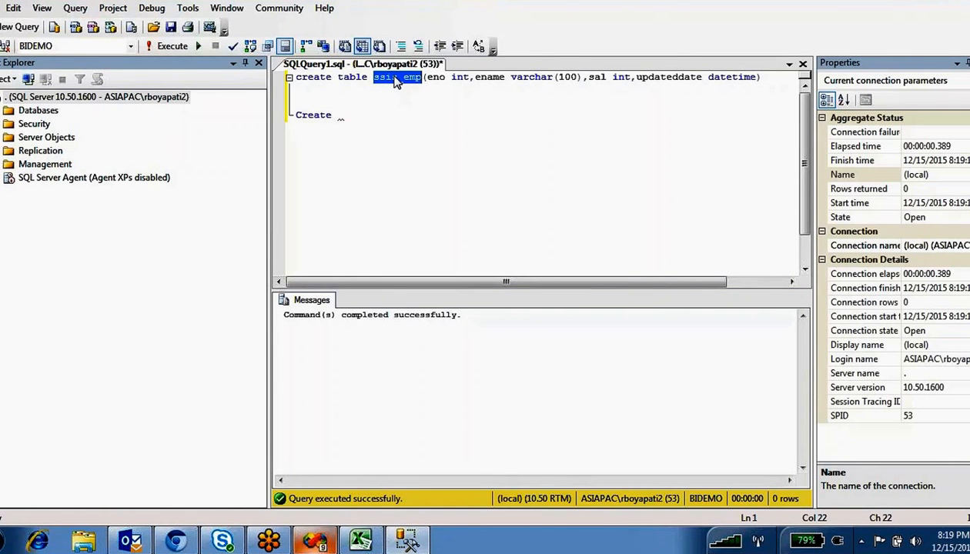
pyautogui.click(444, 93)
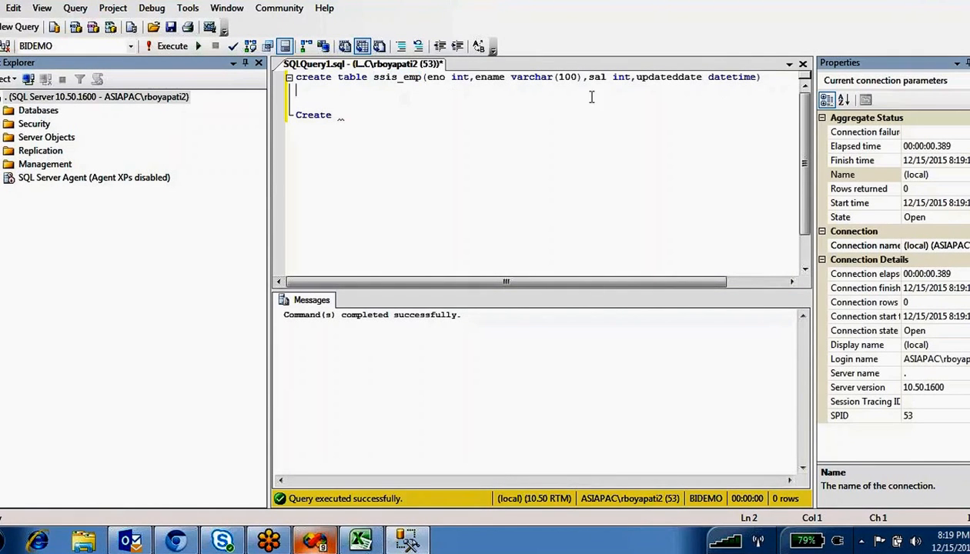
# - Write CREATE TABLE targetemp(eno int, ename varchar(100), sal int) and execute it
pyautogui.moveTo(760, 78); pyautogui.dragTo(292, 71)
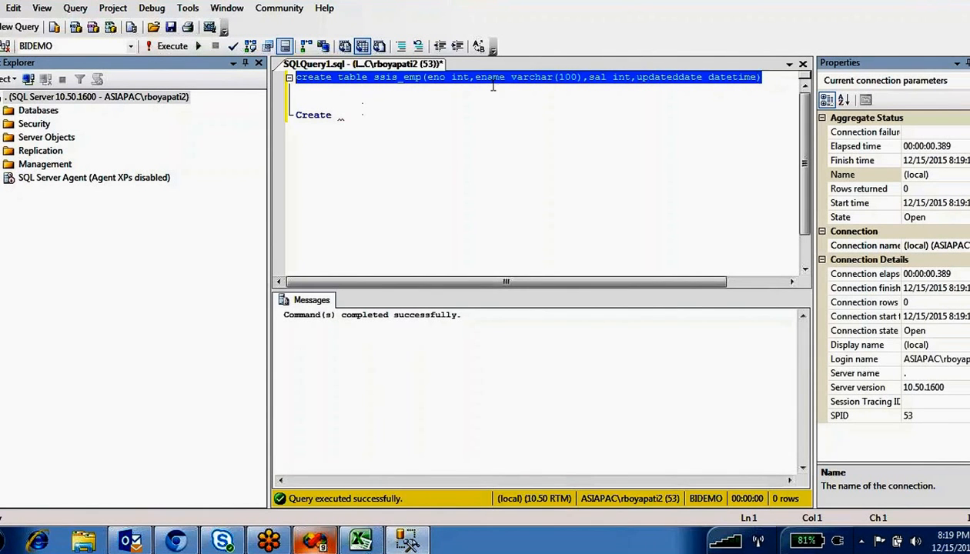
pyautogui.click(561, 78)
pyautogui.moveTo(659, 80); pyautogui.dragTo(372, 82)
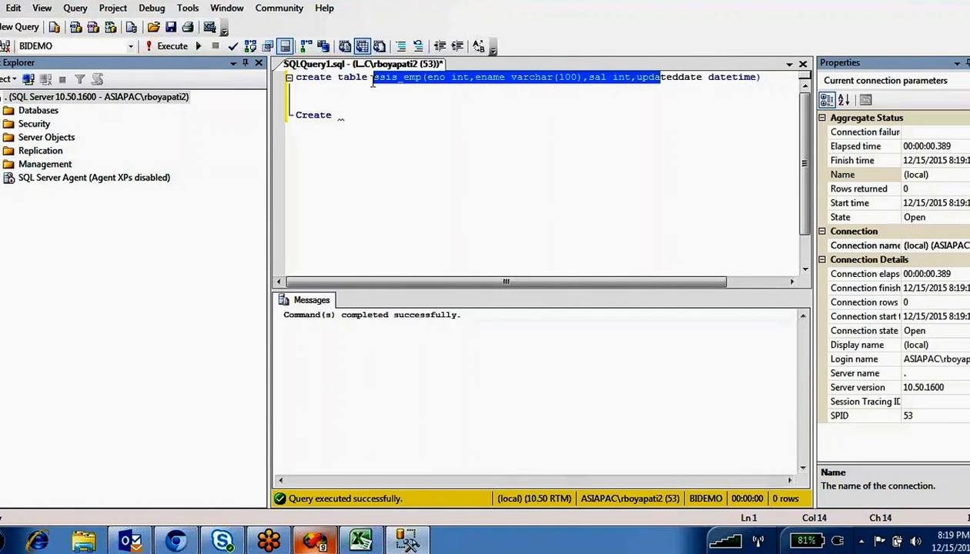
pyautogui.doubleClick(401, 78)
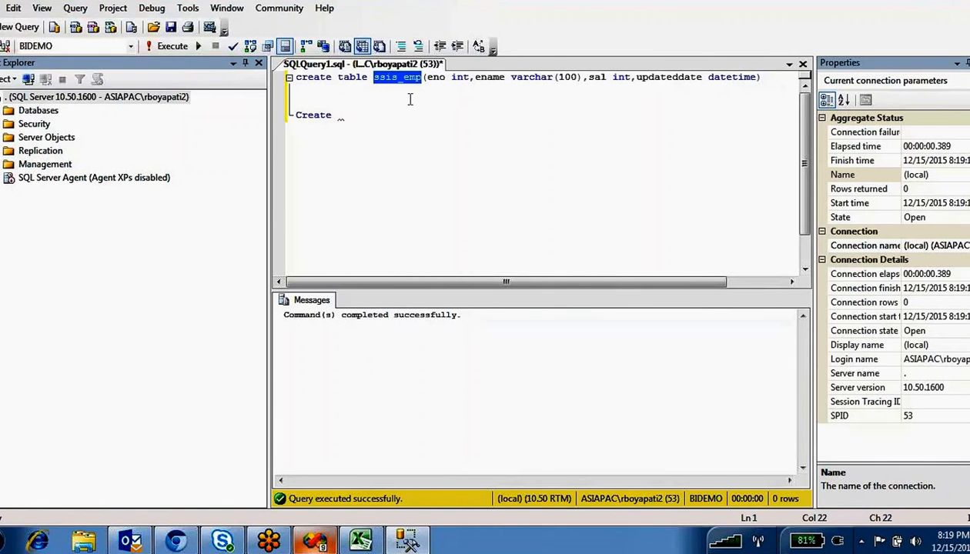
pyautogui.click(347, 121)
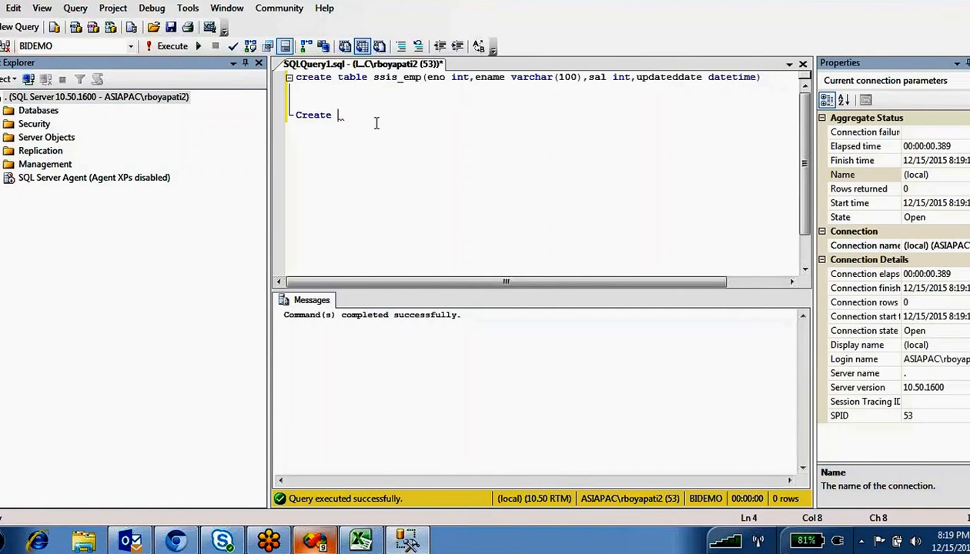
pyautogui.write('table')
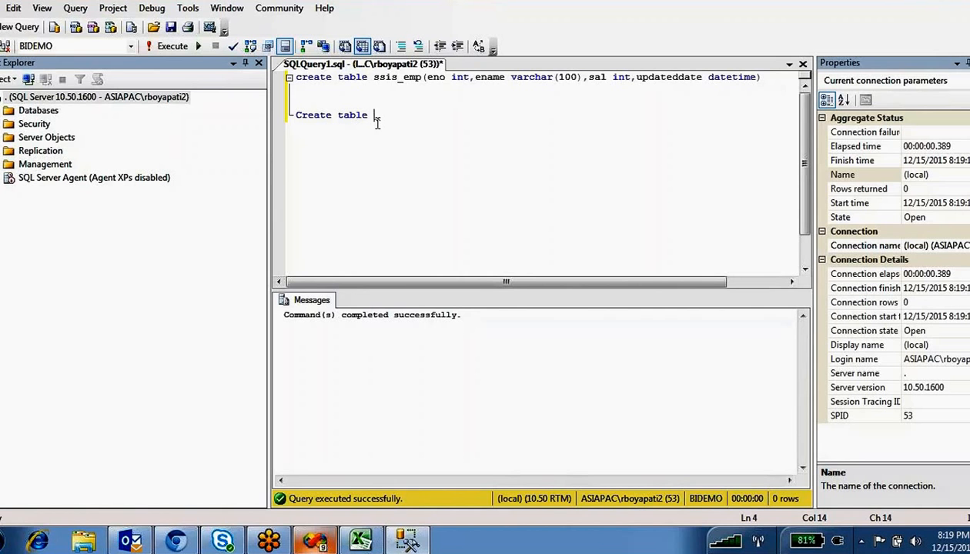
pyautogui.write(' table targetemp(e')
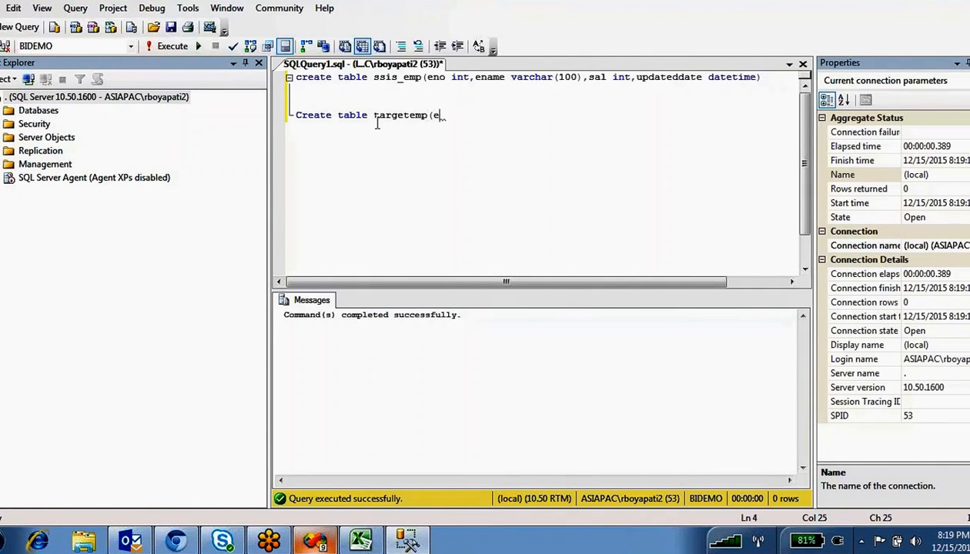
pyautogui.write('no int,ename va')
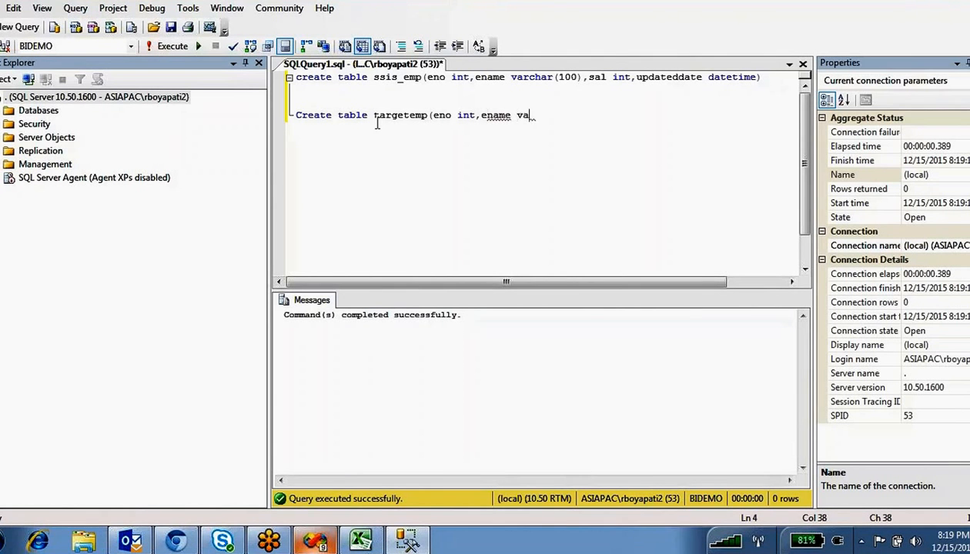
pyautogui.write('rchar(100')
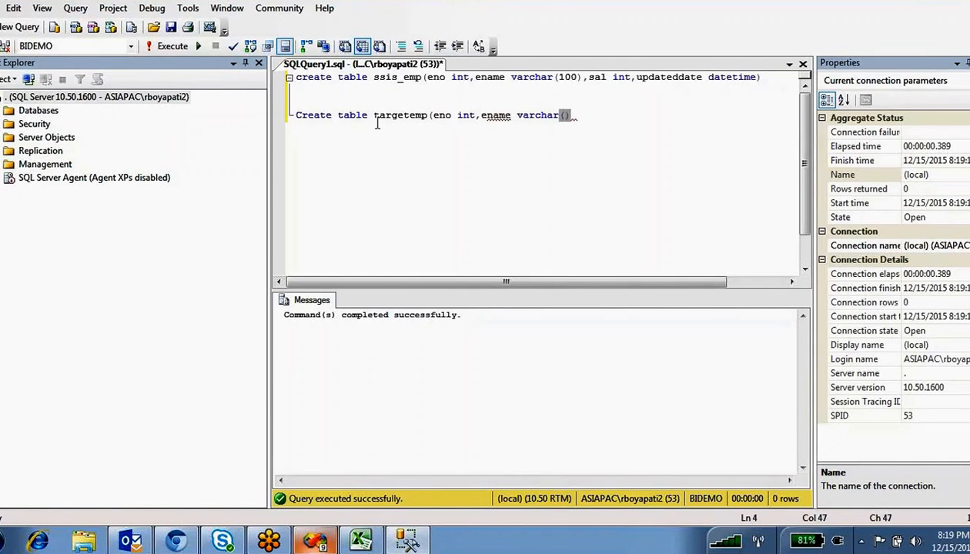
pyautogui.write(')')
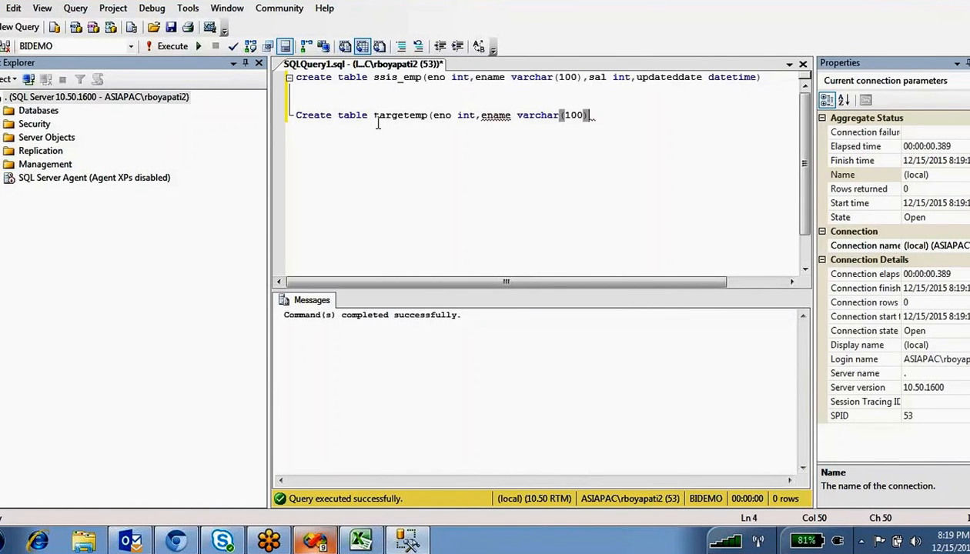
pyautogui.write(',sal in')
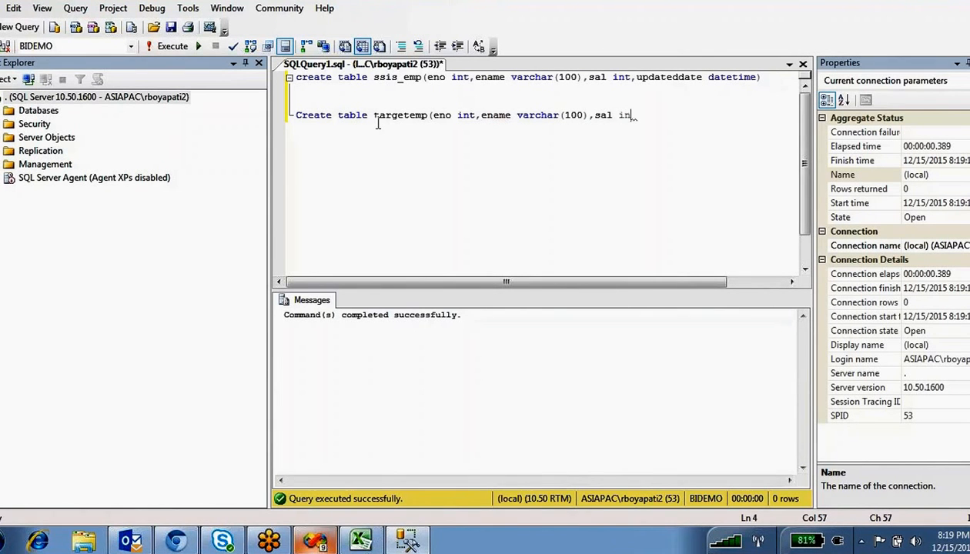
pyautogui.write('t)')
pyautogui.hotkey('shift', 'Up')
pyautogui.press('F5')
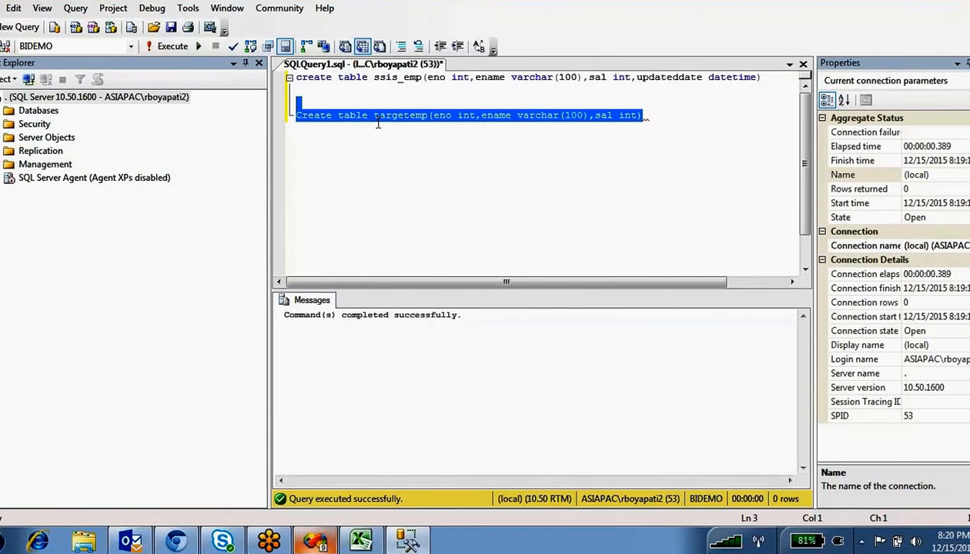
pyautogui.click(358, 235)
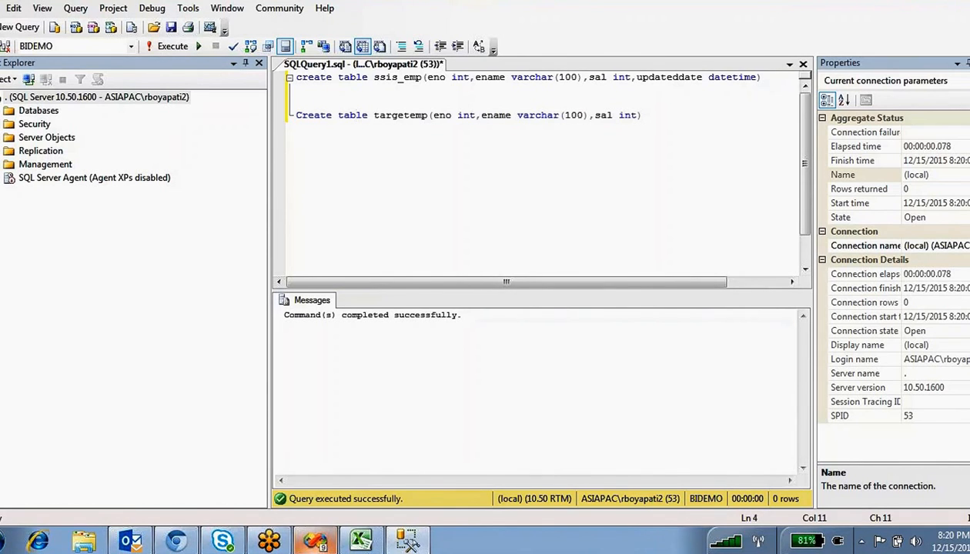
# - Copy the header and first three employee rows, E4:H7, from Sheet1
pyautogui.click(361, 539)
pyautogui.click(353, 316)
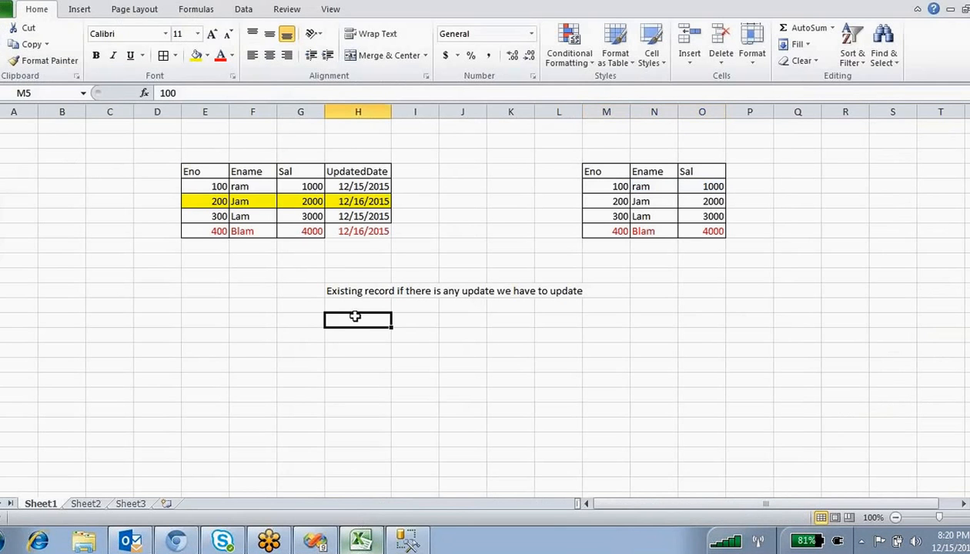
pyautogui.click(375, 233)
pyautogui.moveTo(378, 233); pyautogui.dragTo(200, 185)
pyautogui.click(253, 261)
pyautogui.moveTo(375, 218); pyautogui.dragTo(186, 169)
pyautogui.hotkey('ctrl', 'c')
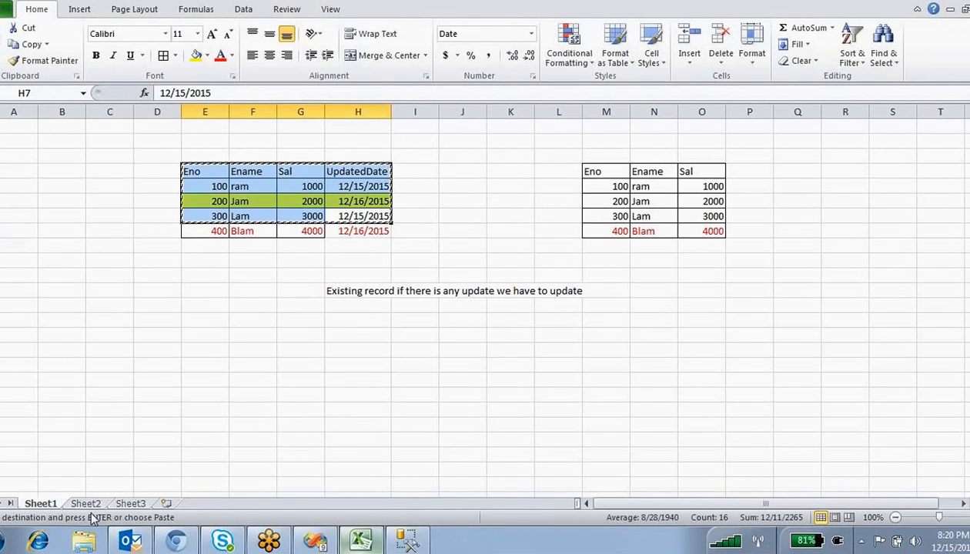
# - Paste the rows at A1 on Sheet2 and autofit column D for the dates
pyautogui.click(85, 503)
pyautogui.hotkey('ctrl', 'v')
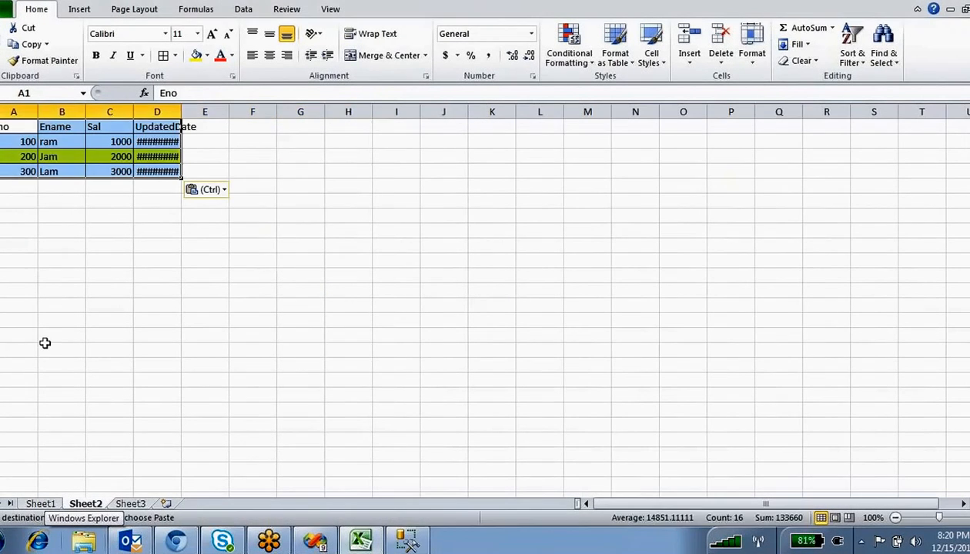
pyautogui.click(157, 305)
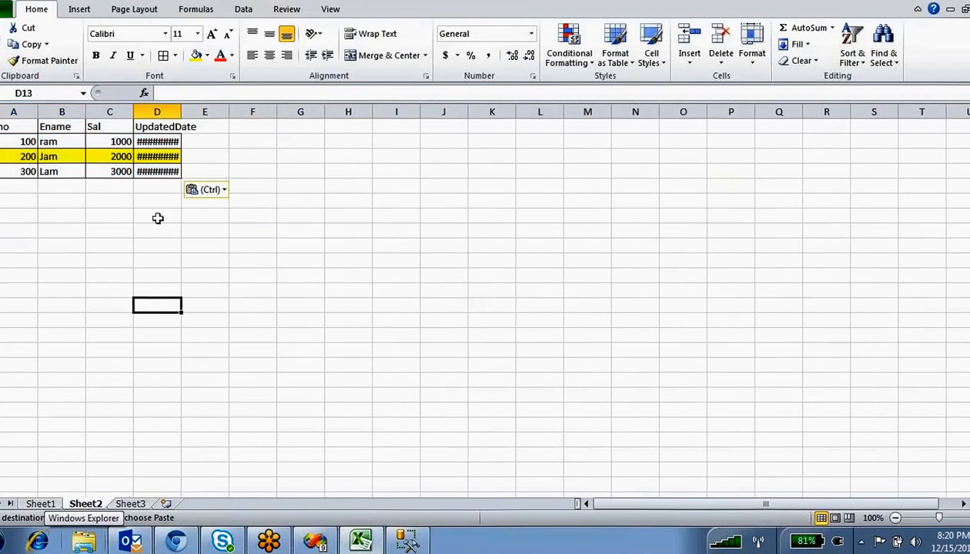
pyautogui.doubleClick(182, 112)
# - Delete Sheet1 from the workbook
pyautogui.click(40, 503)
pyautogui.rightClick(40, 503)
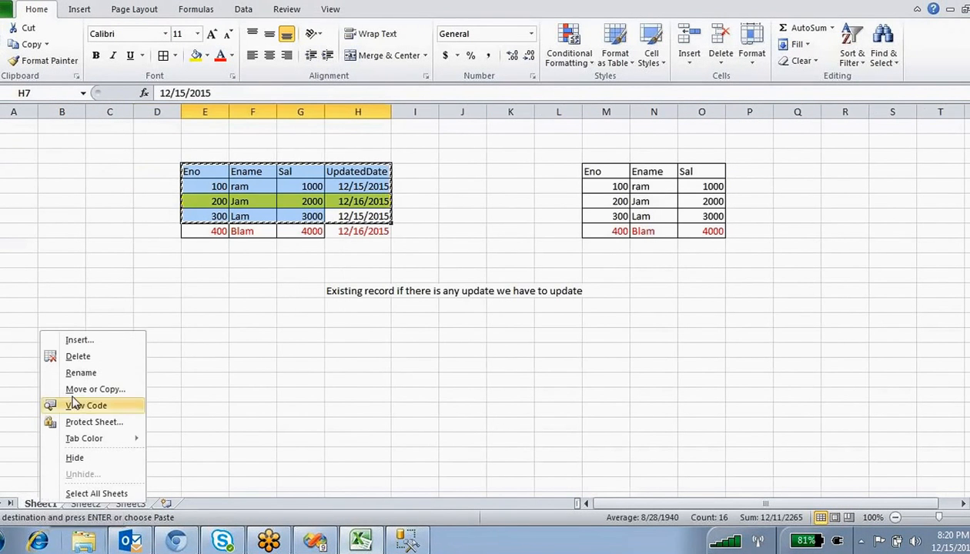
pyautogui.click(137, 358)
pyautogui.click(450, 301)
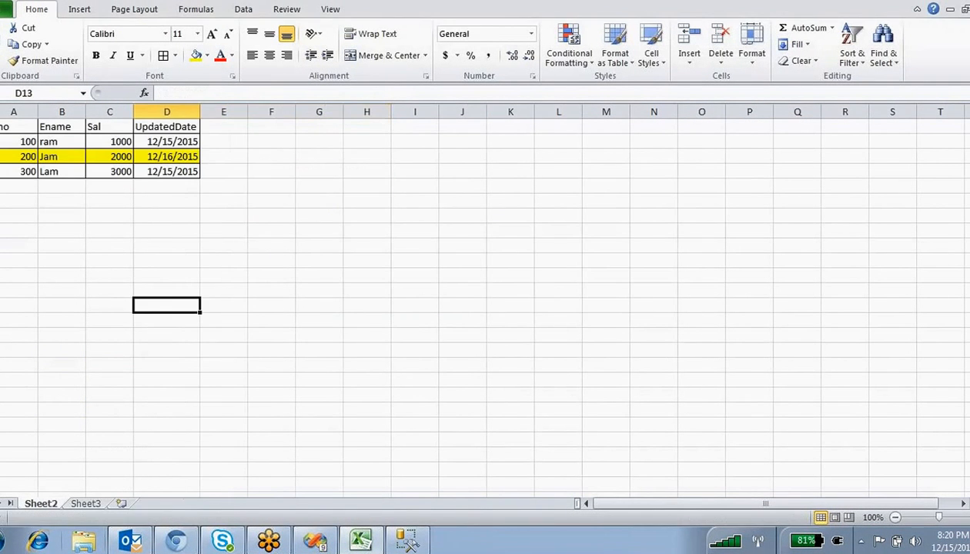
pyautogui.click(843, 230)
# - Close the workbook with saving and browse to the MSBI\source folder
pyautogui.hotkey('alt', 'F4')
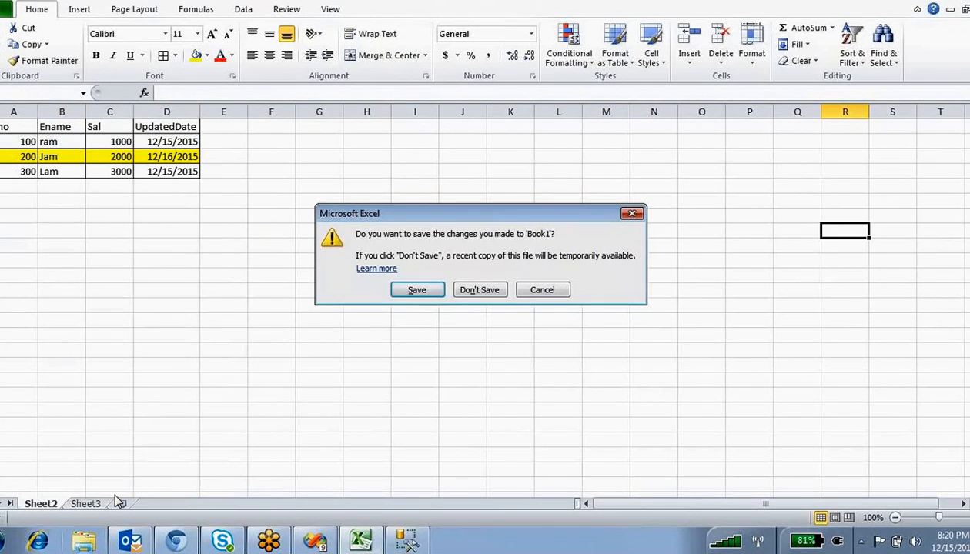
pyautogui.click(416, 290)
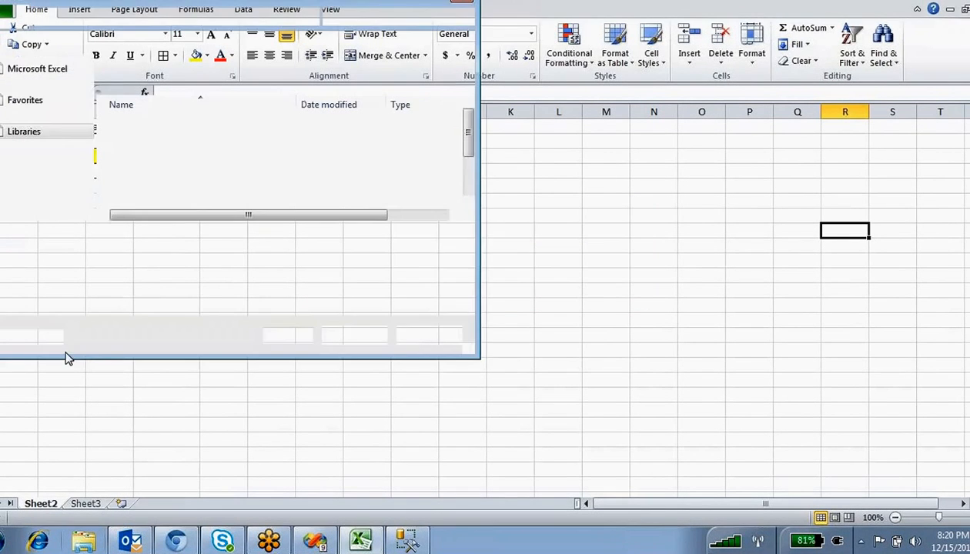
pyautogui.click(44, 123)
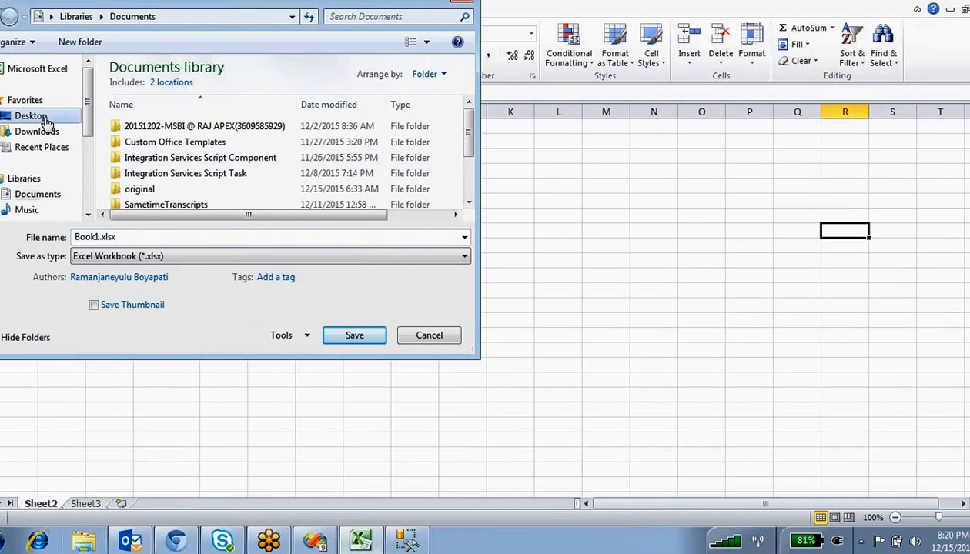
pyautogui.click(196, 155)
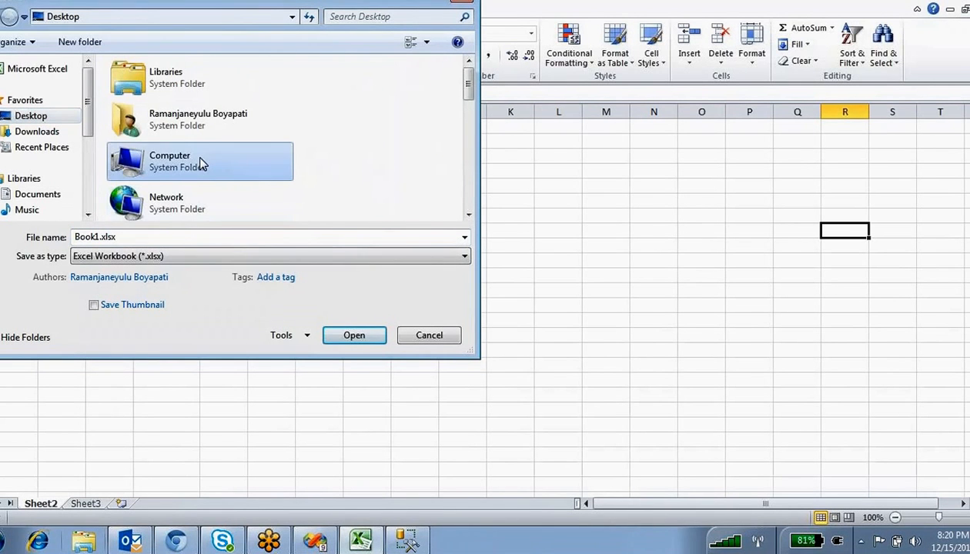
pyautogui.press('m')
pyautogui.doubleClick(162, 77)
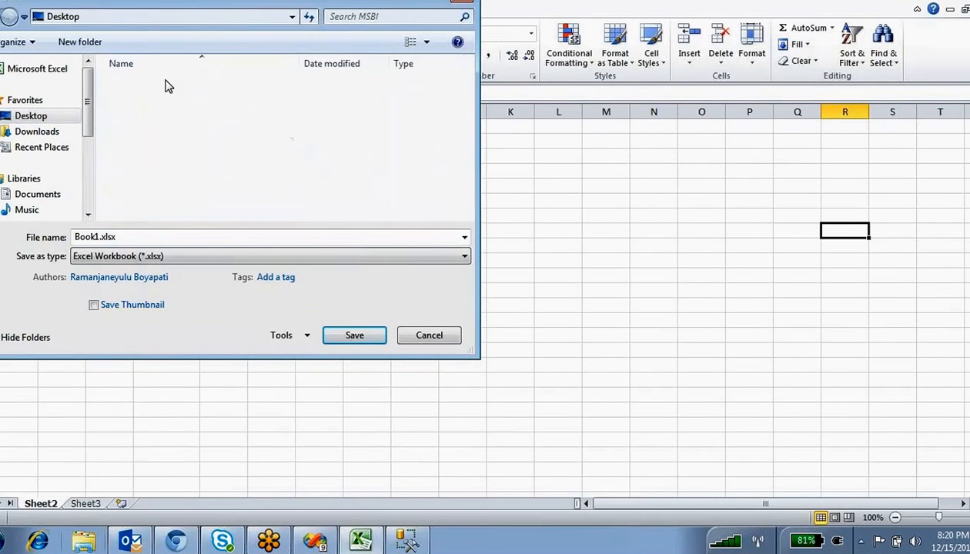
pyautogui.click(161, 180)
pyautogui.scroll(-1, 164, 182)
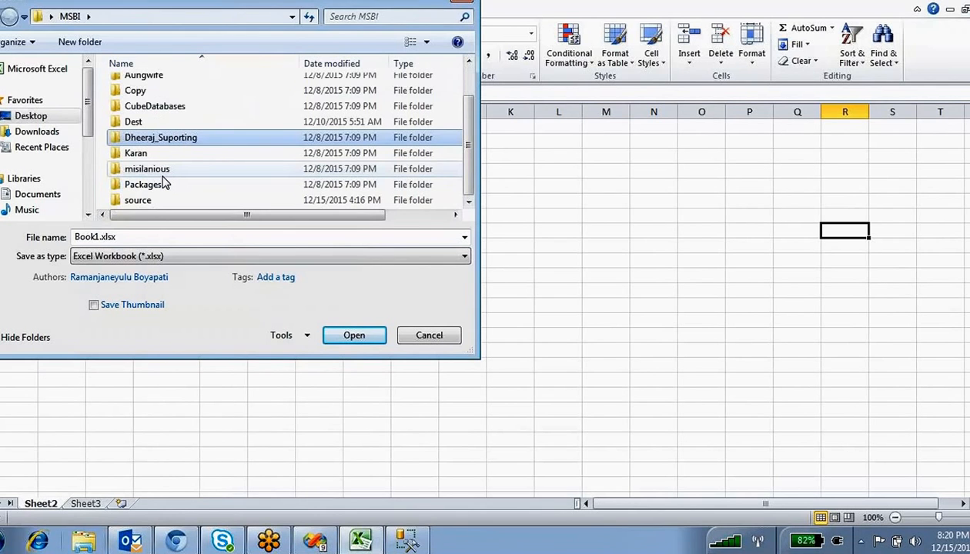
pyautogui.doubleClick(150, 199)
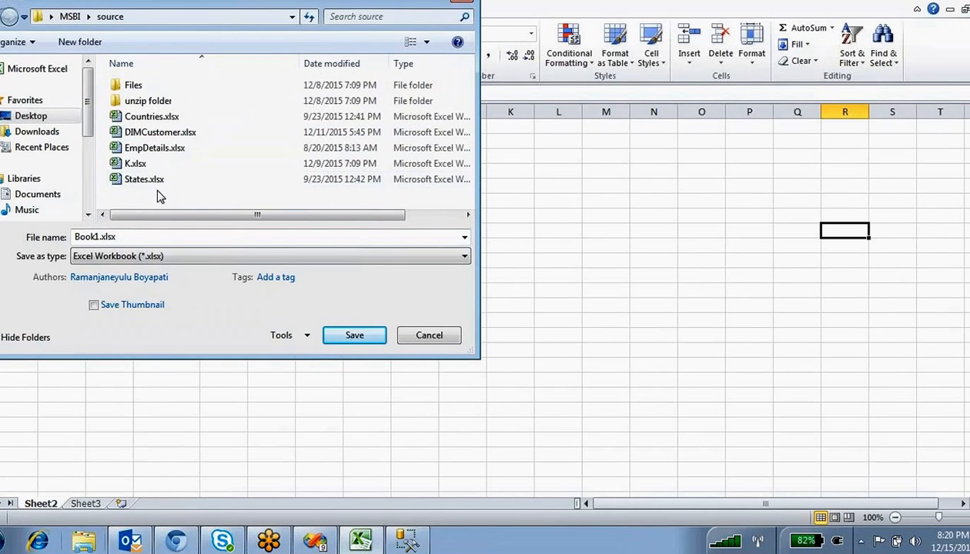
# - Save the workbook as Info.xlsx and close Excel
pyautogui.click(104, 235)
pyautogui.click(98, 237)
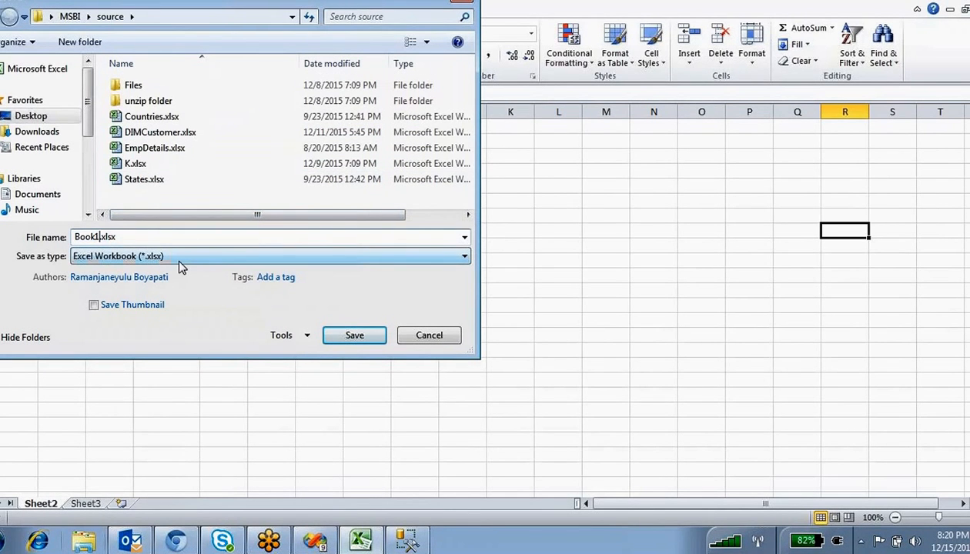
pyautogui.press('BackSpace')
pyautogui.press('BackSpace')
pyautogui.press('BackSpace')
pyautogui.press('BackSpace')
pyautogui.press('BackSpace')
pyautogui.write('Info')
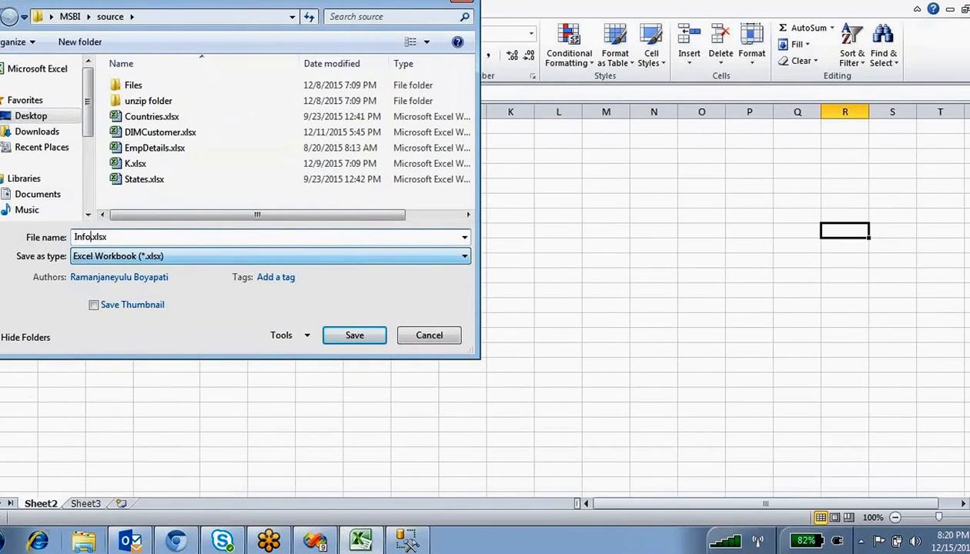
pyautogui.click(346, 340)
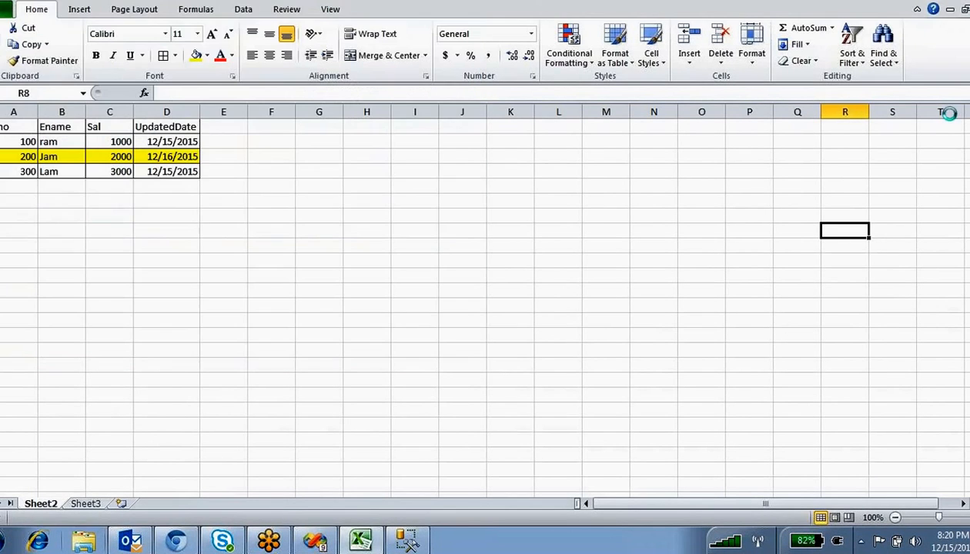
pyautogui.click(966, 2)
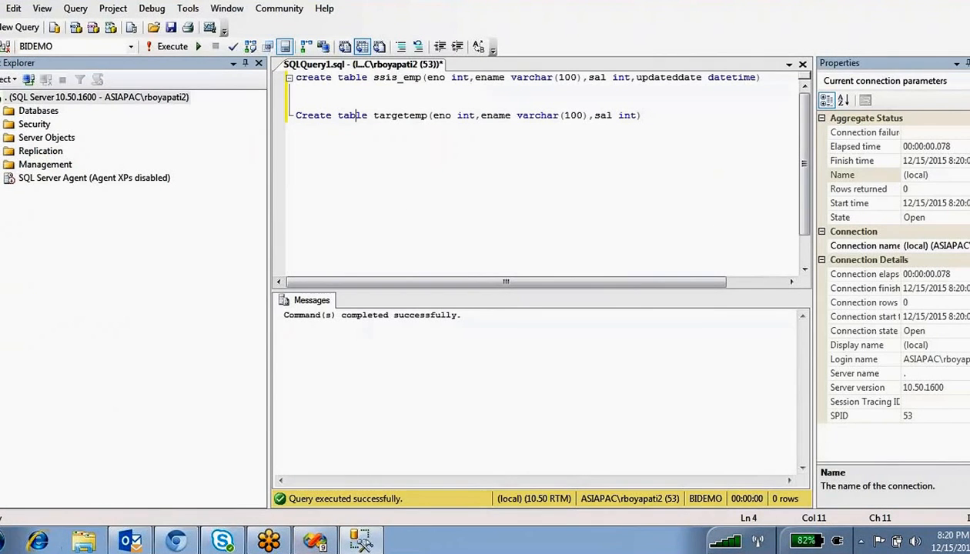
# - Delete the existing Data Flow Task in Package2.dtsx and drag in a new one
pyautogui.click(316, 541)
pyautogui.click(63, 157)
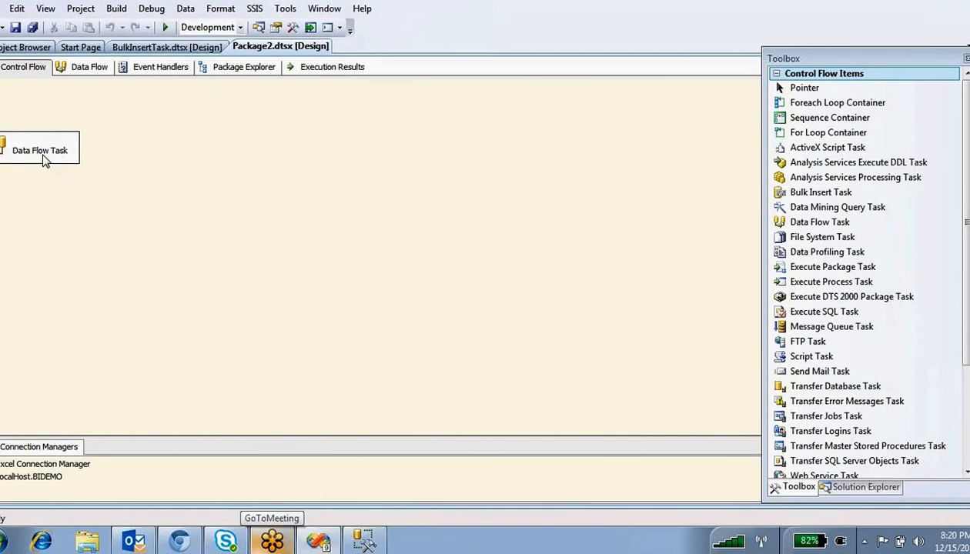
pyautogui.press('Delete')
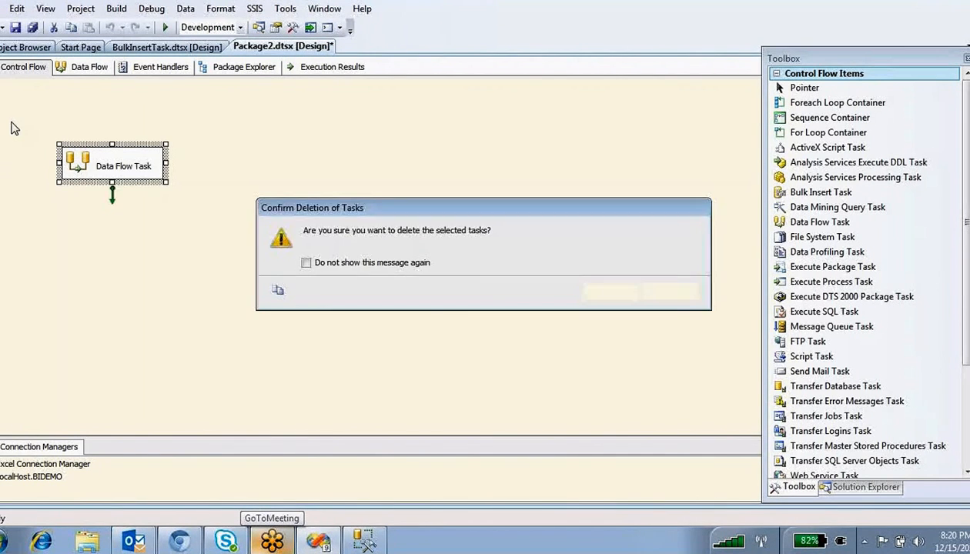
pyautogui.press('Return')
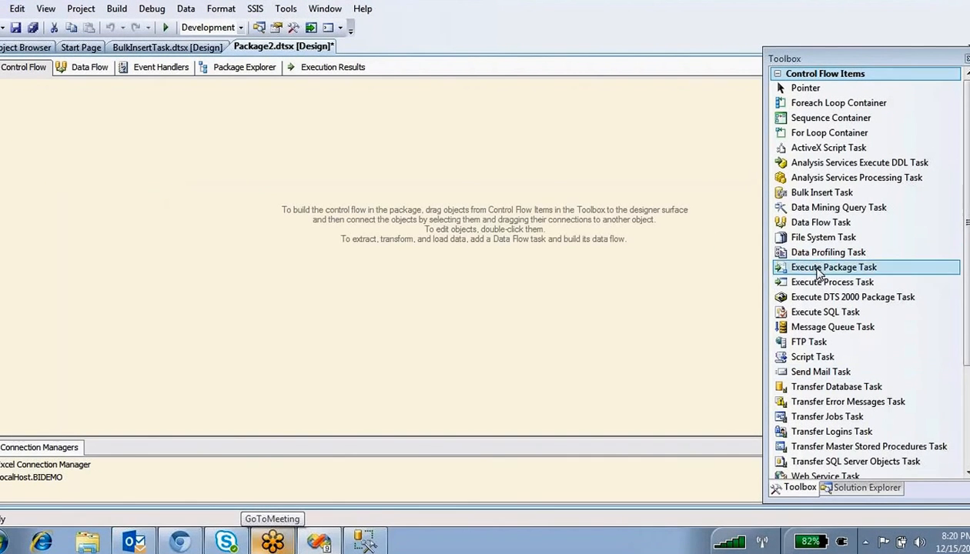
pyautogui.moveTo(821, 222); pyautogui.dragTo(319, 201)
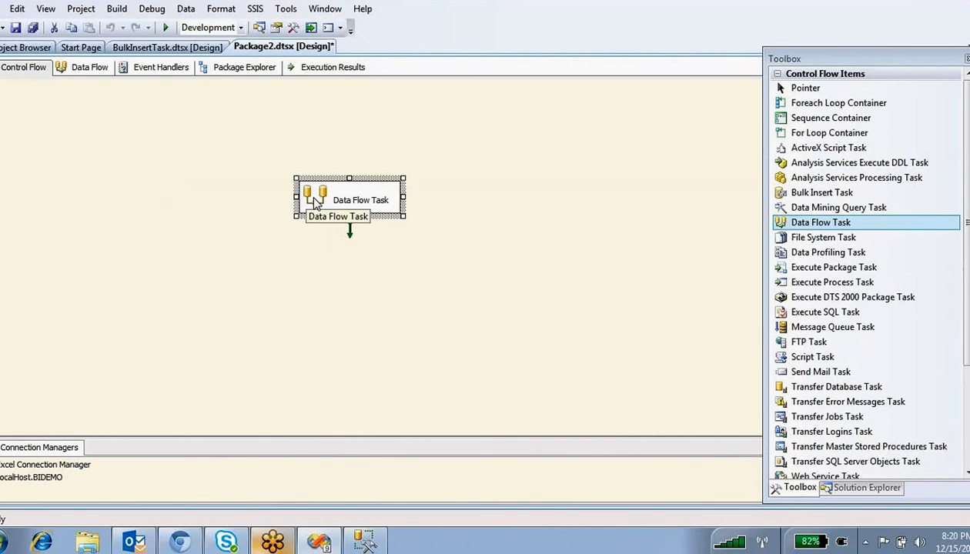
pyautogui.click(308, 128)
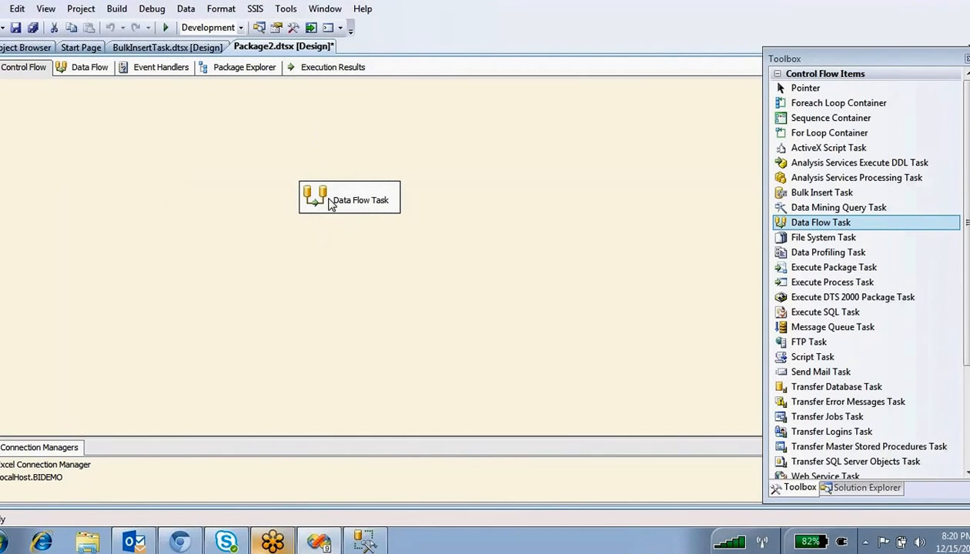
pyautogui.click(365, 541)
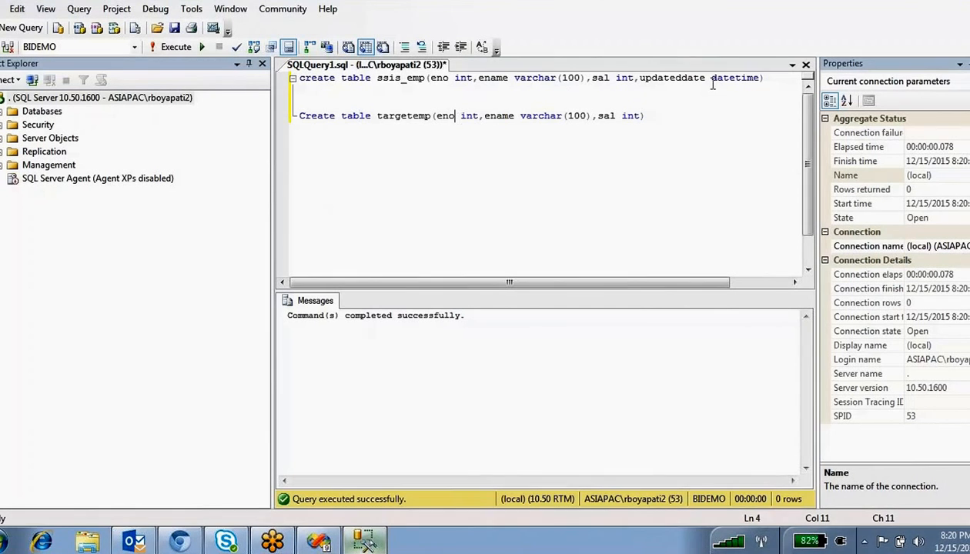
# - Add a 'drop table ssis_emp' line and rename the create statement's table to Stg_emp
pyautogui.moveTo(767, 78); pyautogui.dragTo(261, 81)
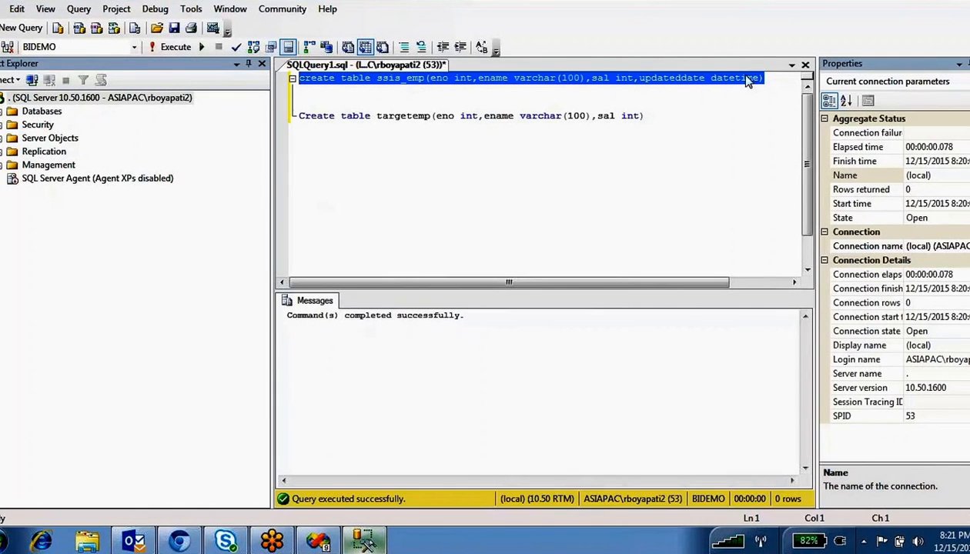
pyautogui.click(770, 77)
pyautogui.press('Return')
pyautogui.press('Return')
pyautogui.press('Return')
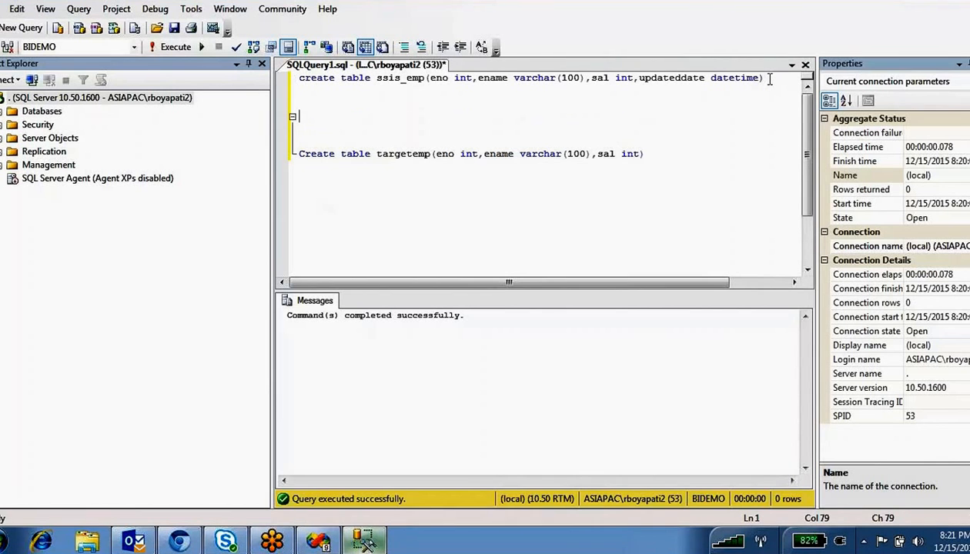
pyautogui.write('drop table')
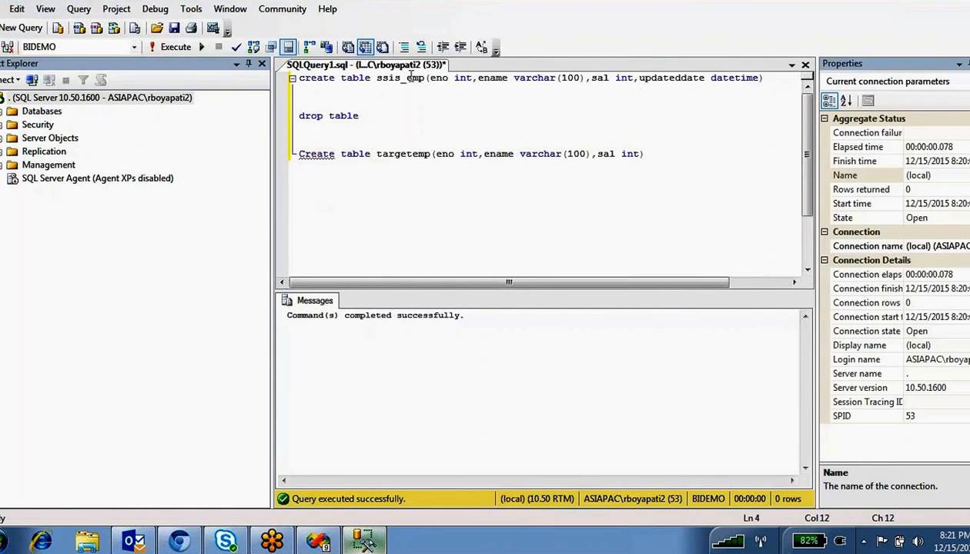
pyautogui.doubleClick(410, 78)
pyautogui.hotkey('ctrl', 'c')
pyautogui.click(383, 119)
pyautogui.hotkey('ctrl', 'v')
pyautogui.press('BackSpace')
pyautogui.press('BackSpace')
pyautogui.press('BackSpace')
pyautogui.press('BackSpace')
pyautogui.write('Stg')
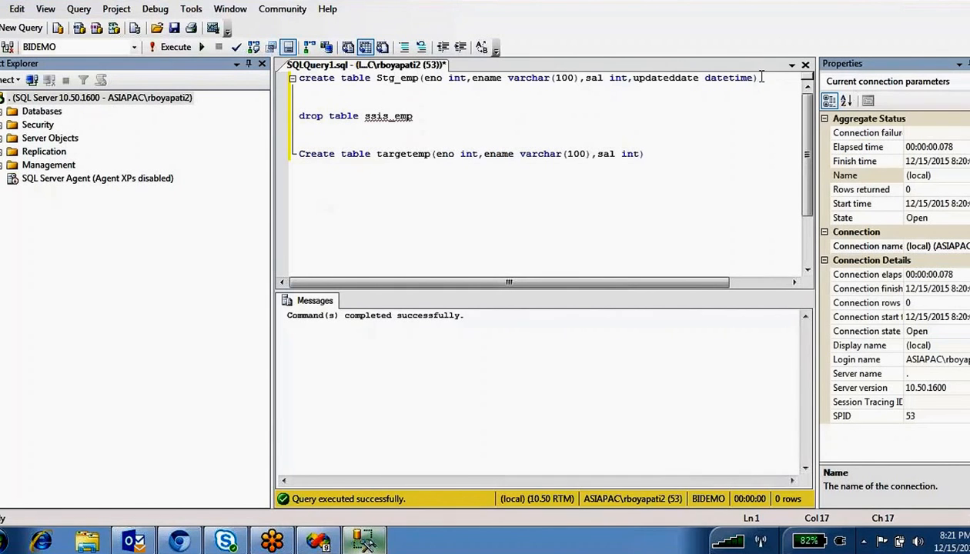
# - Execute the CREATE TABLE Stg_emp statement, then run DROP TABLE ssis_emp
pyautogui.moveTo(761, 77); pyautogui.dragTo(297, 78)
pyautogui.press('F5')
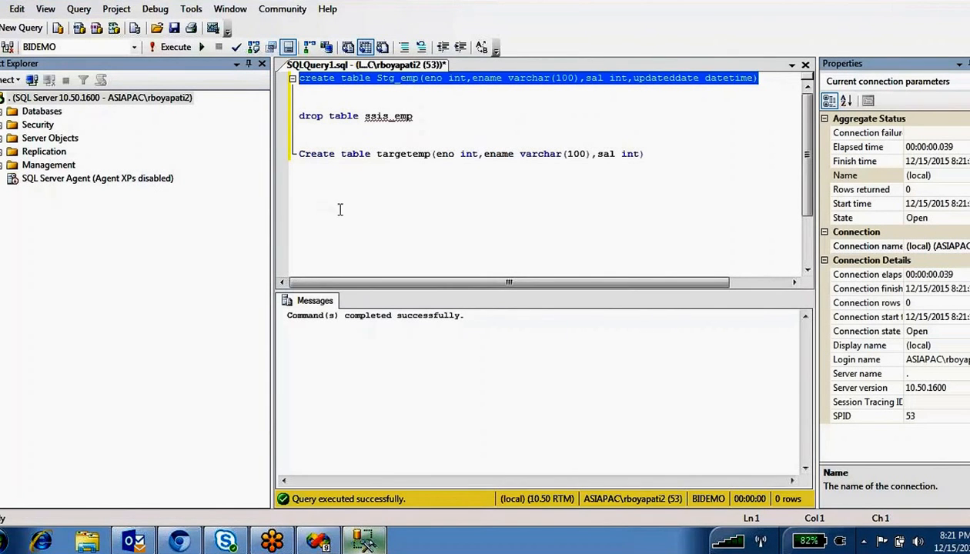
pyautogui.click(341, 208)
pyautogui.moveTo(429, 118); pyautogui.dragTo(298, 116)
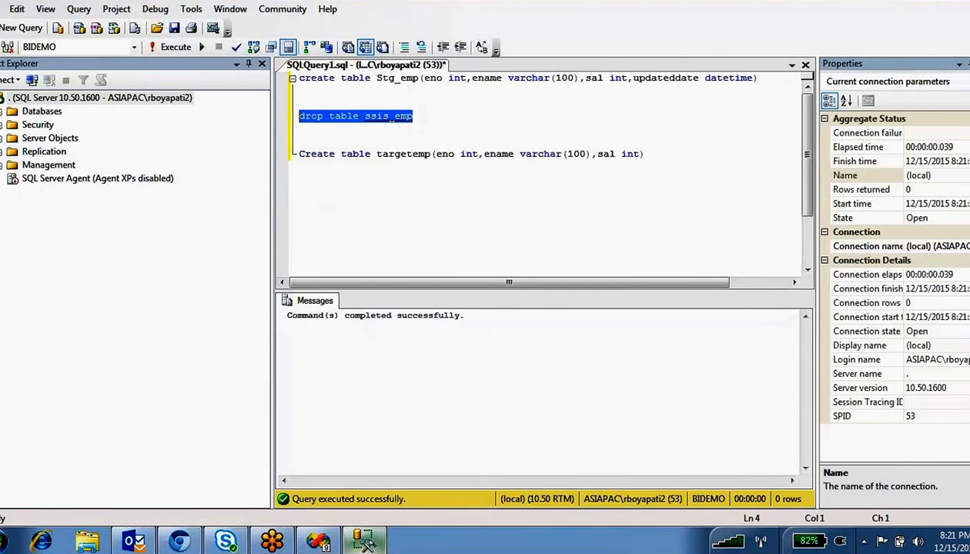
pyautogui.press('F5')
pyautogui.click(423, 121)
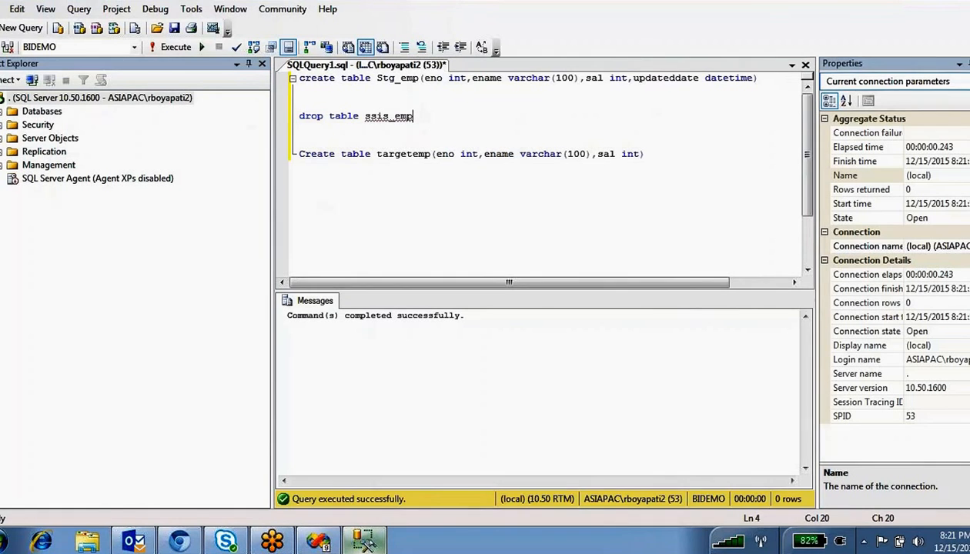
pyautogui.click(322, 542)
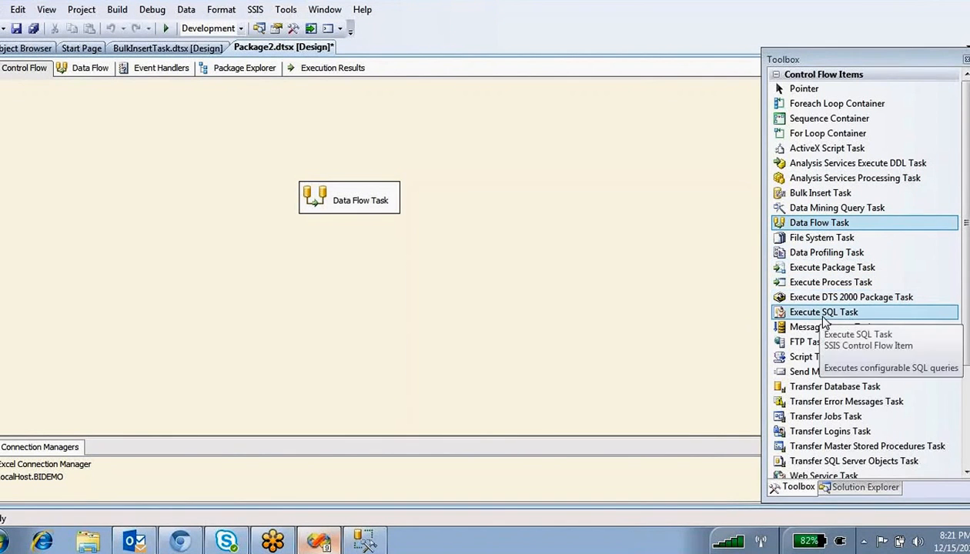
# - Place an Execute SQL Task above the Data Flow Task with connection LocalHost.BIDEMO
pyautogui.moveTo(812, 313); pyautogui.dragTo(547, 212)
pyautogui.moveTo(312, 121); pyautogui.dragTo(330, 130)
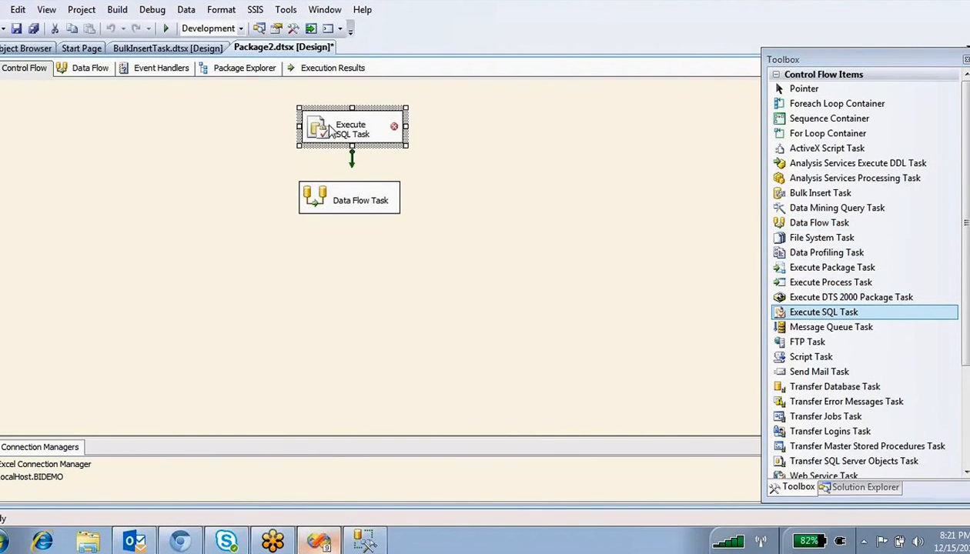
pyautogui.doubleClick(325, 133)
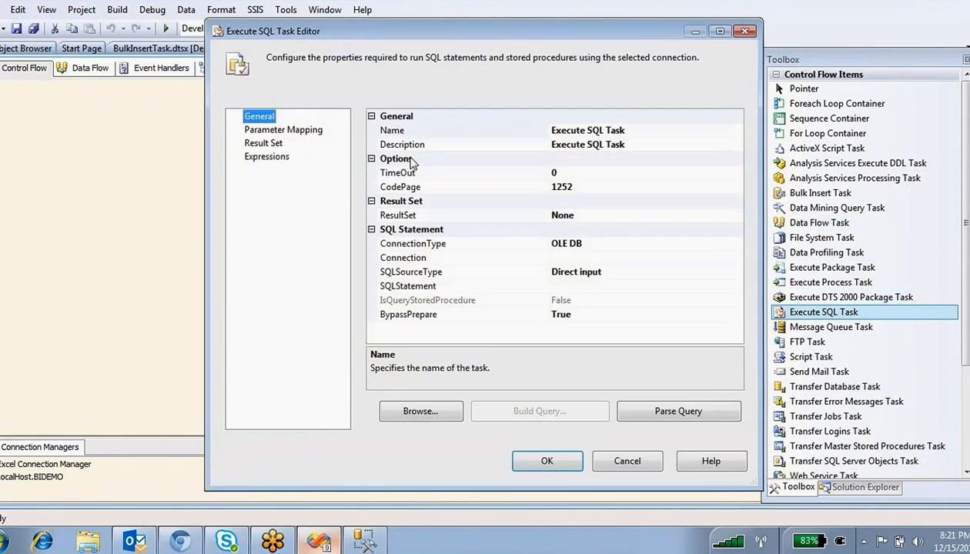
pyautogui.click(654, 258)
pyautogui.click(737, 258)
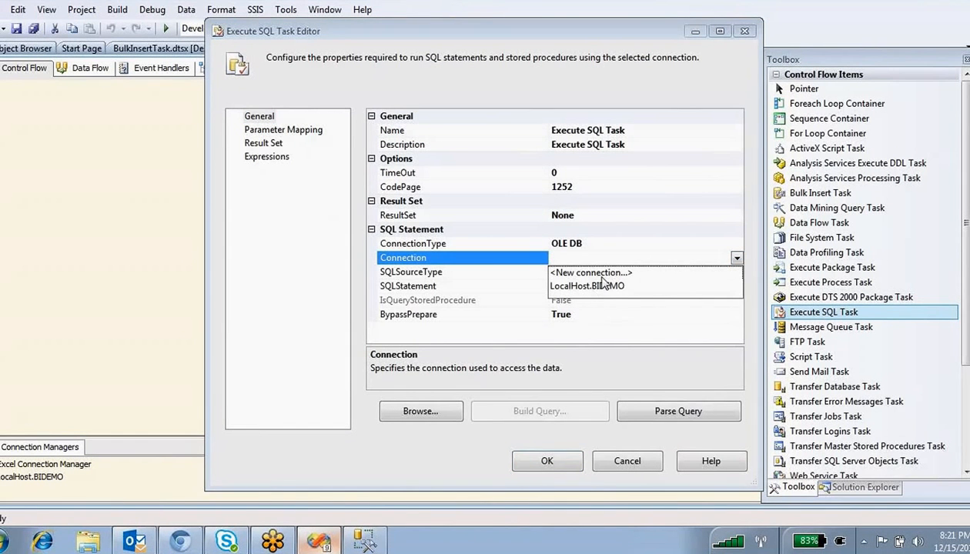
pyautogui.click(610, 289)
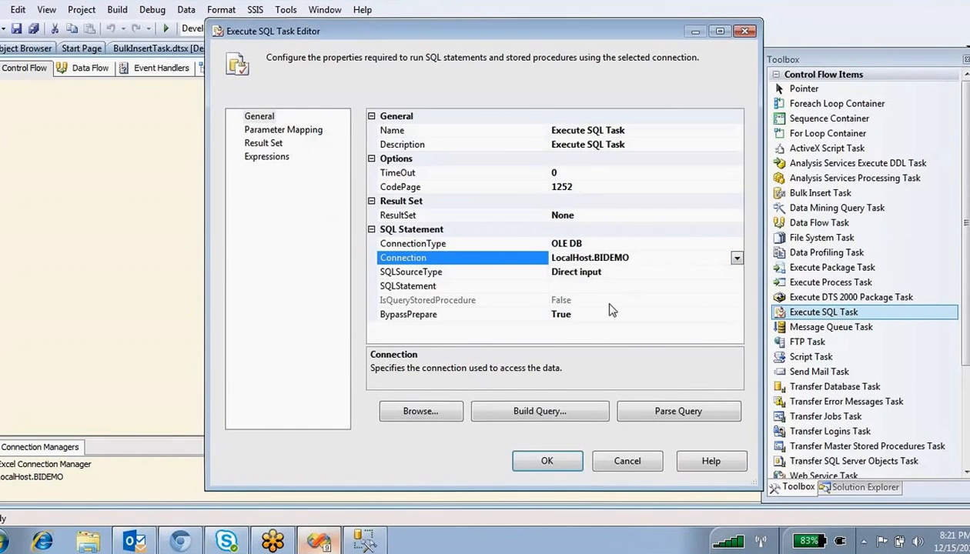
pyautogui.click(654, 287)
# - In SSMS, write 'truncate table Stg_emp' below the create statement, save the script, and select it
pyautogui.click(364, 539)
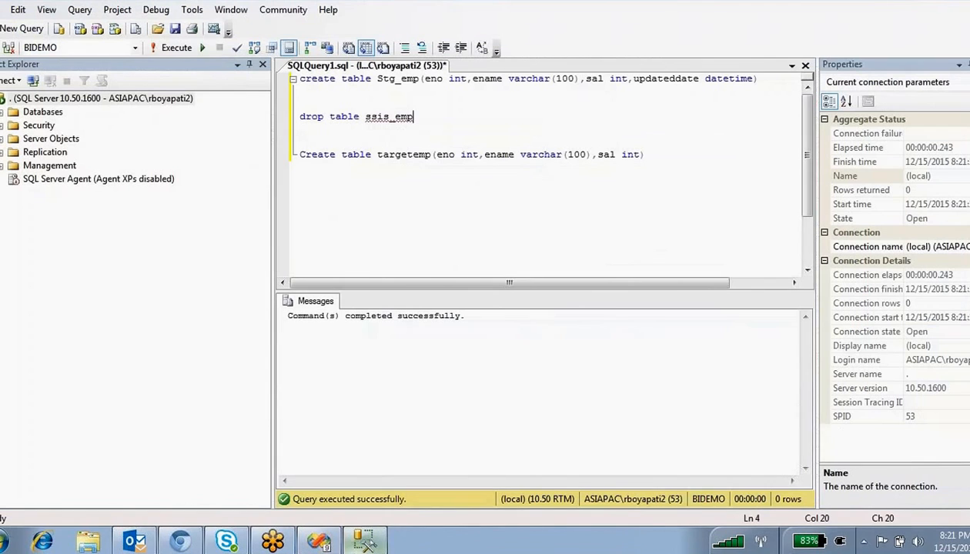
pyautogui.click(407, 83)
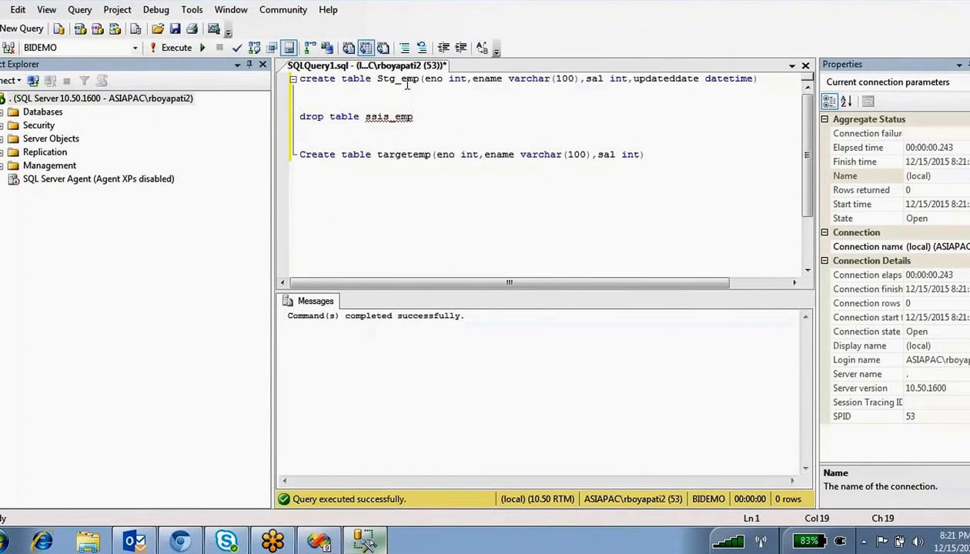
pyautogui.press('Return')
pyautogui.press('Up')
pyautogui.write('tr')
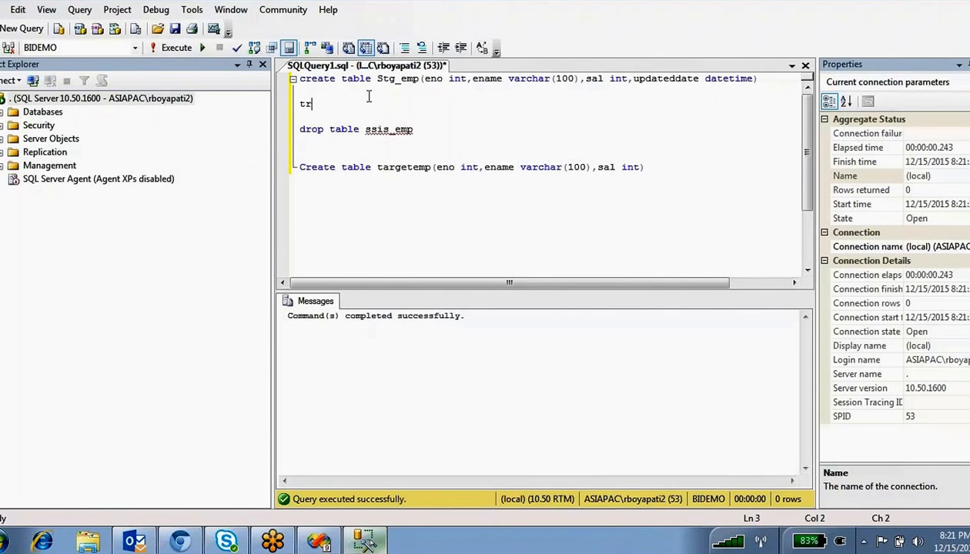
pyautogui.write('uncate table Stg')
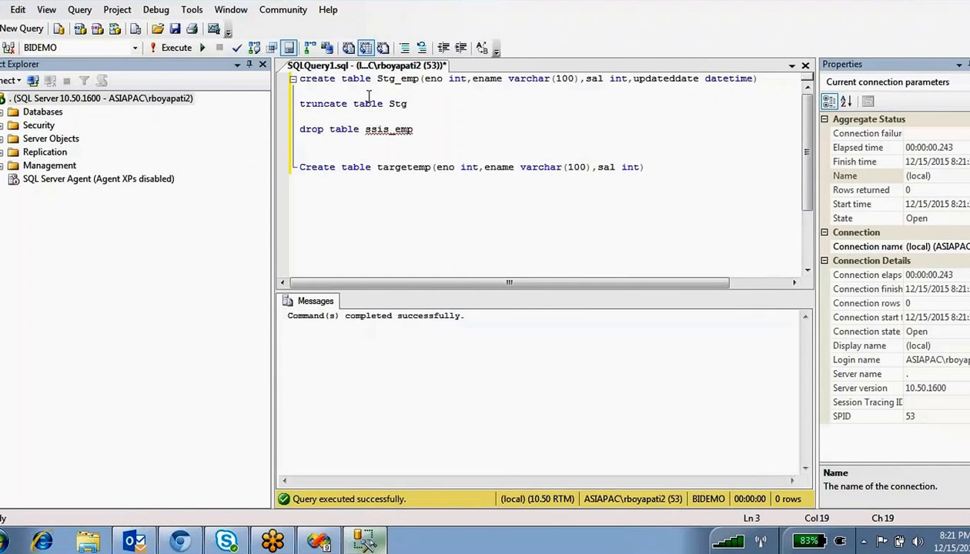
pyautogui.write('_emp')
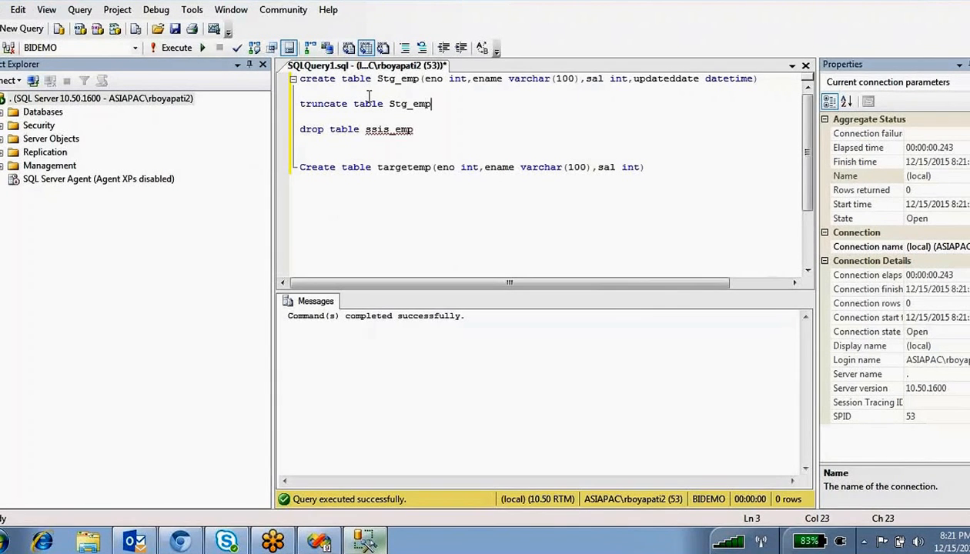
pyautogui.hotkey('shift', 'Up')
pyautogui.hotkey('ctrl', 's')
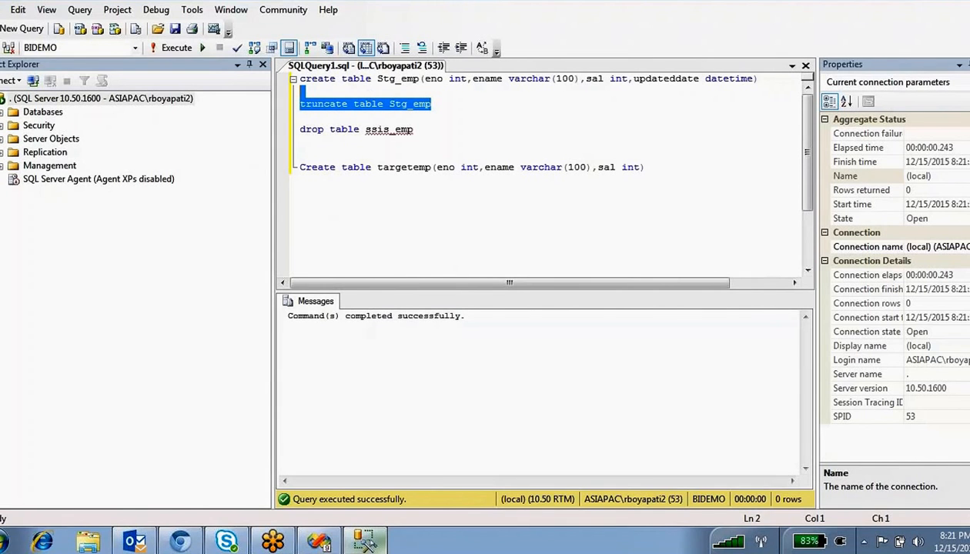
pyautogui.click(434, 141)
pyautogui.hotkey('shift', 'End')
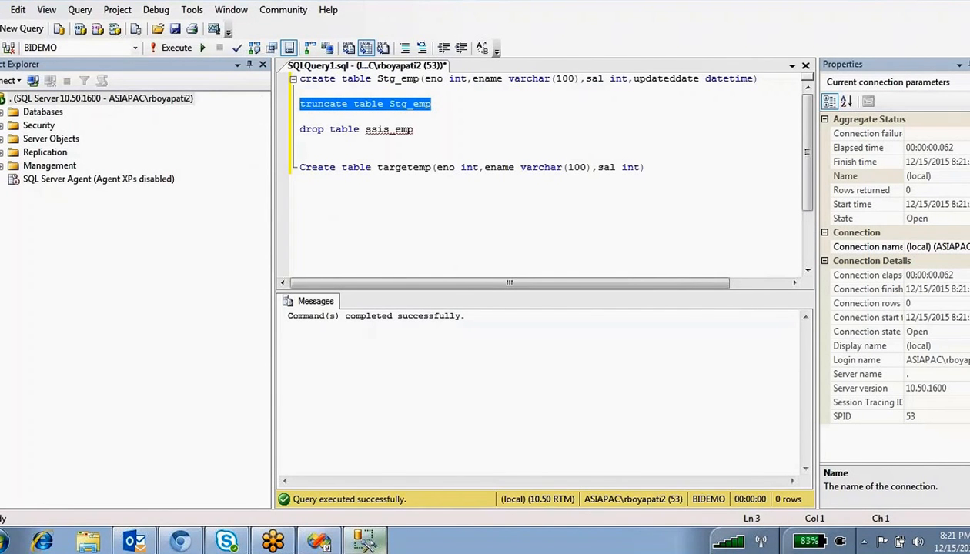
# - Make truncate table Stg_emp the Execute SQL Task's SQLStatement, then open the Data Flow Task
pyautogui.click(321, 541)
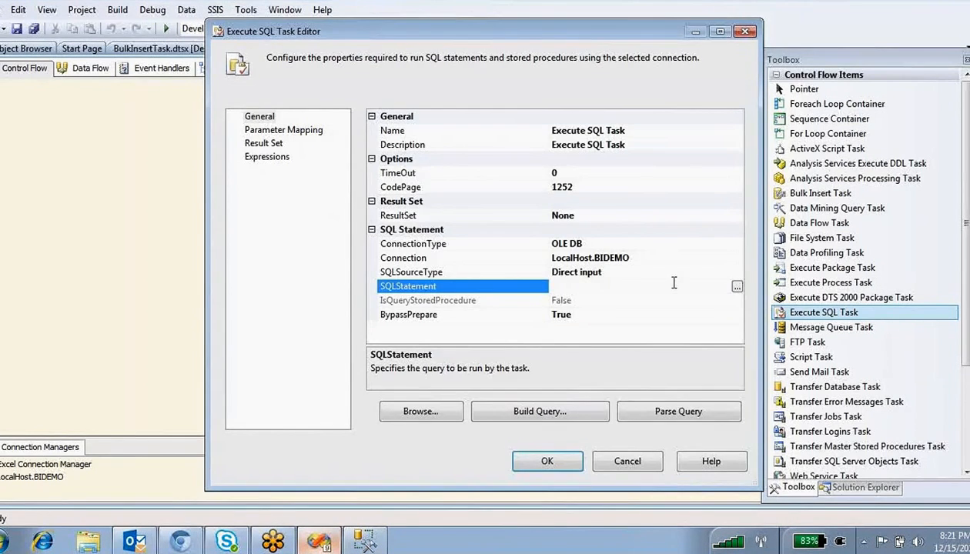
pyautogui.click(737, 287)
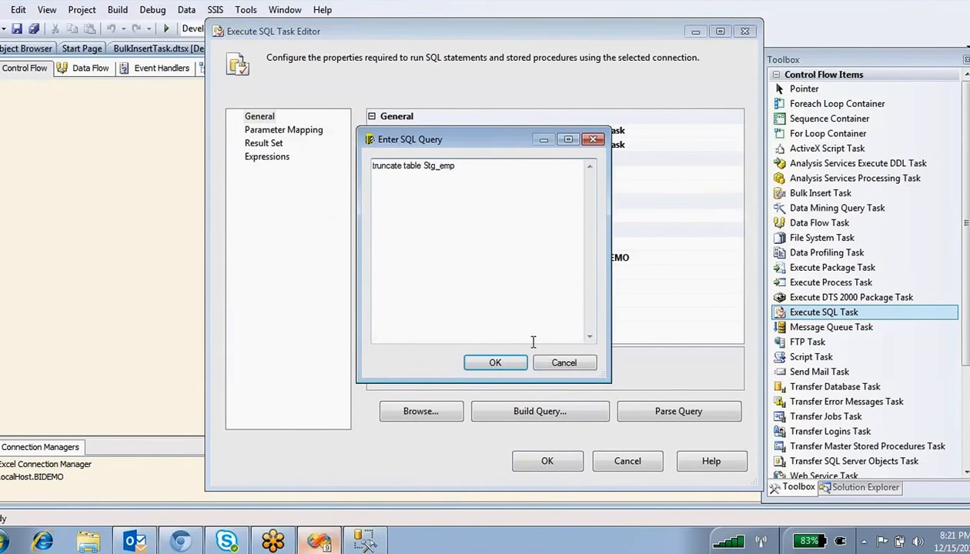
pyautogui.click(495, 362)
pyautogui.click(547, 461)
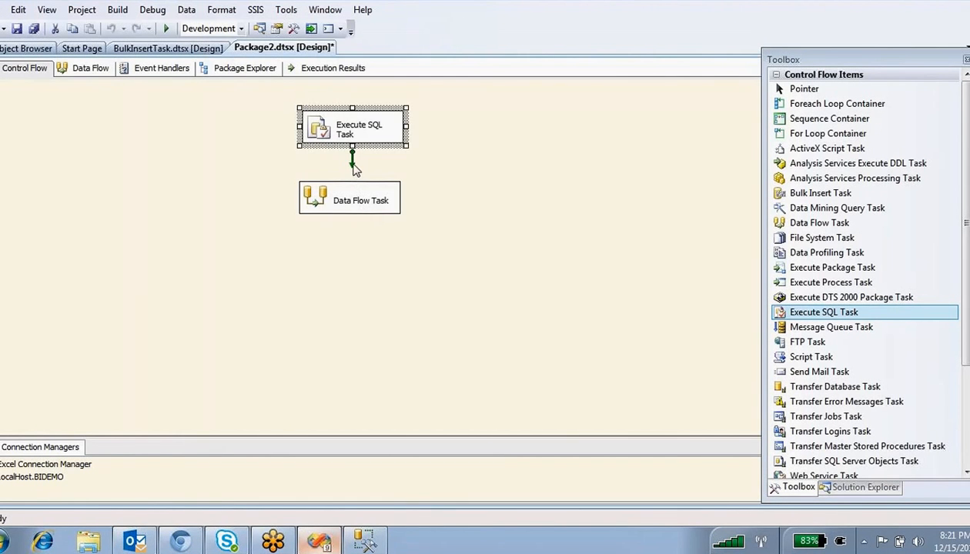
pyautogui.doubleClick(361, 204)
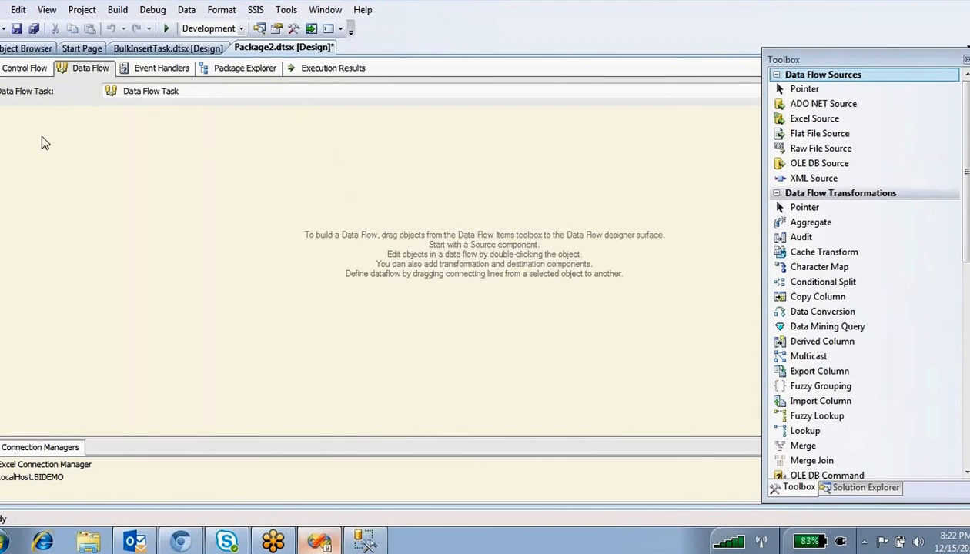
# - Add an Excel Source, a Data Conversion and an OLE DB Destination to the data flow
pyautogui.moveTo(815, 119); pyautogui.dragTo(234, 158)
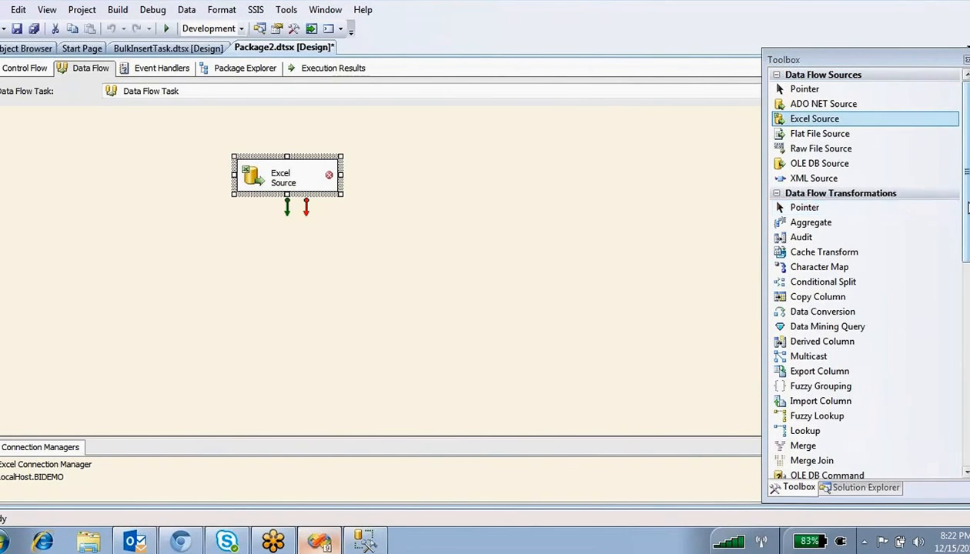
pyautogui.scroll(-2, 846, 223)
pyautogui.moveTo(822, 241); pyautogui.dragTo(253, 232)
pyautogui.scroll(-8, 964, 303)
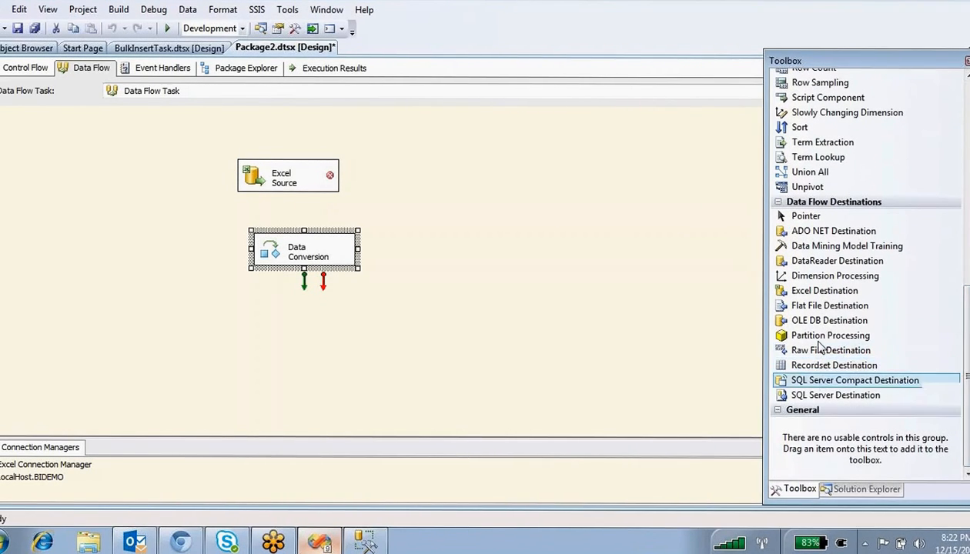
pyautogui.moveTo(829, 320); pyautogui.dragTo(270, 317)
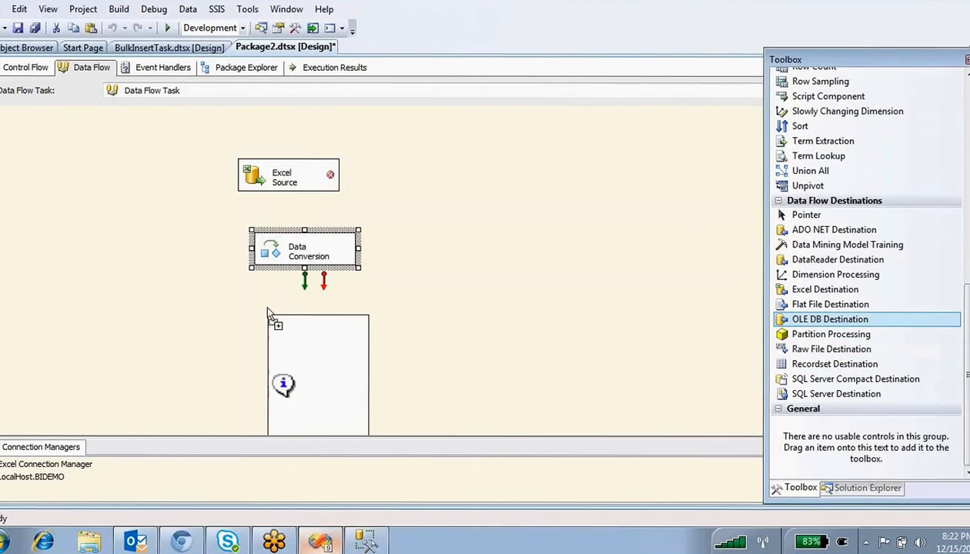
# - Link the Excel Source output to Data Conversion and Data Conversion onward, then open the Excel Source
pyautogui.click(273, 183)
pyautogui.moveTo(289, 214); pyautogui.dragTo(317, 329)
pyautogui.click(300, 258)
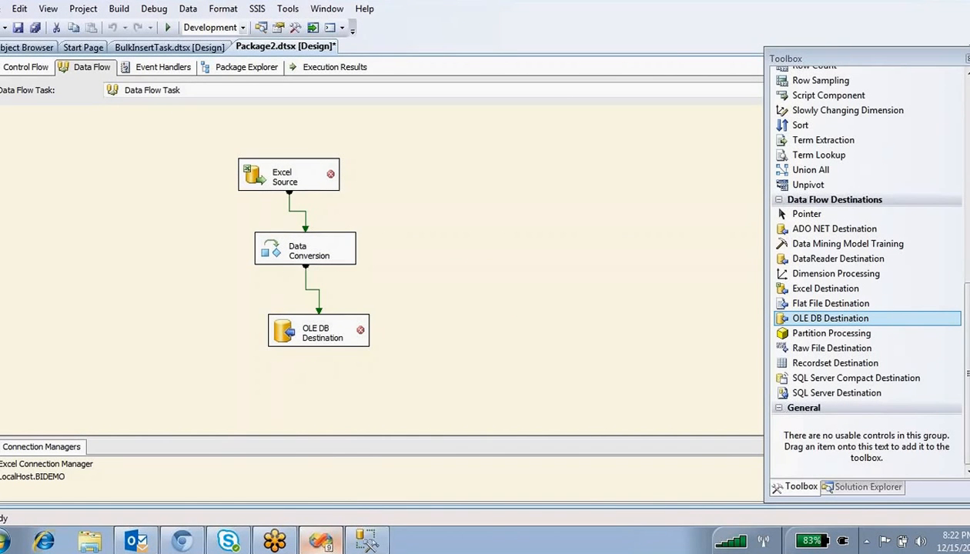
pyautogui.doubleClick(266, 186)
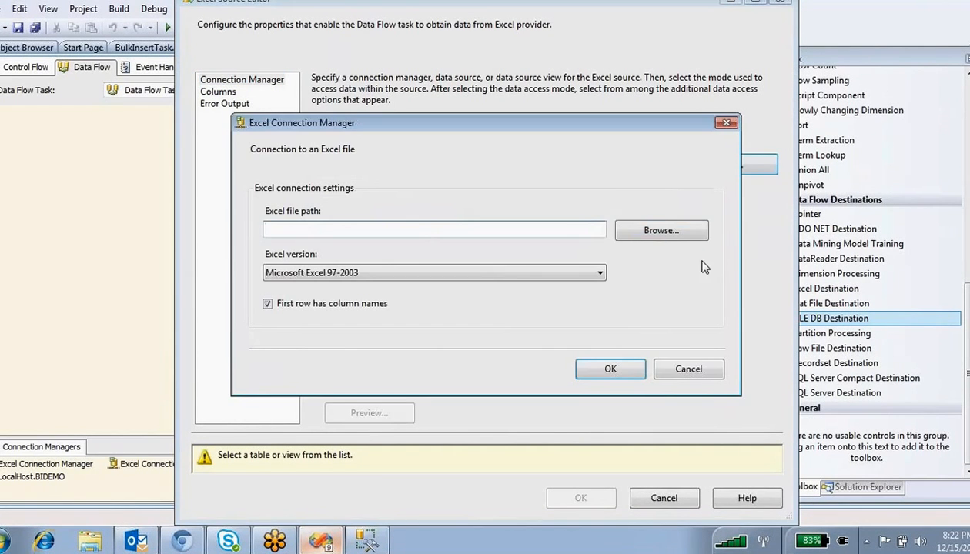
# - Create a new Excel connection pointing to the Info.xlsx workbook
pyautogui.click(620, 235)
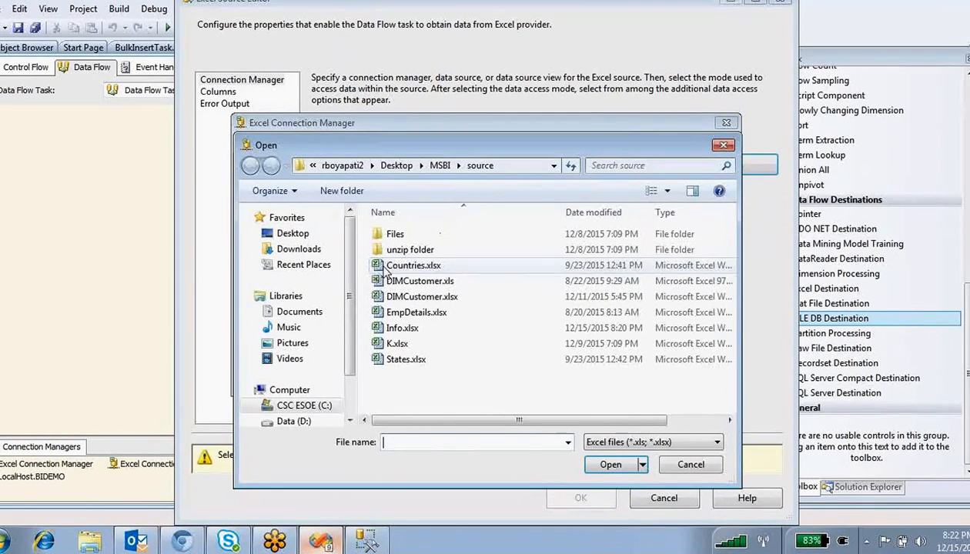
pyautogui.click(402, 328)
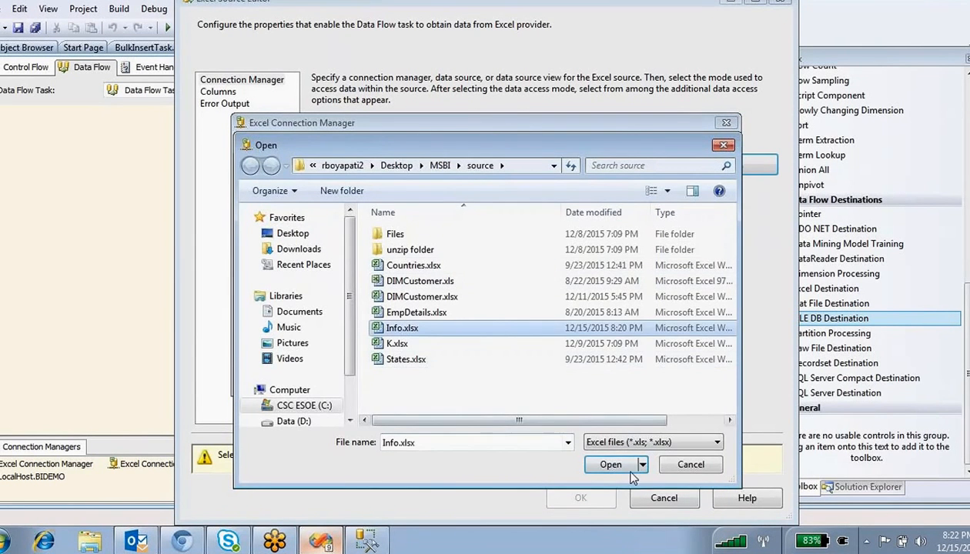
pyautogui.click(610, 464)
pyautogui.click(612, 371)
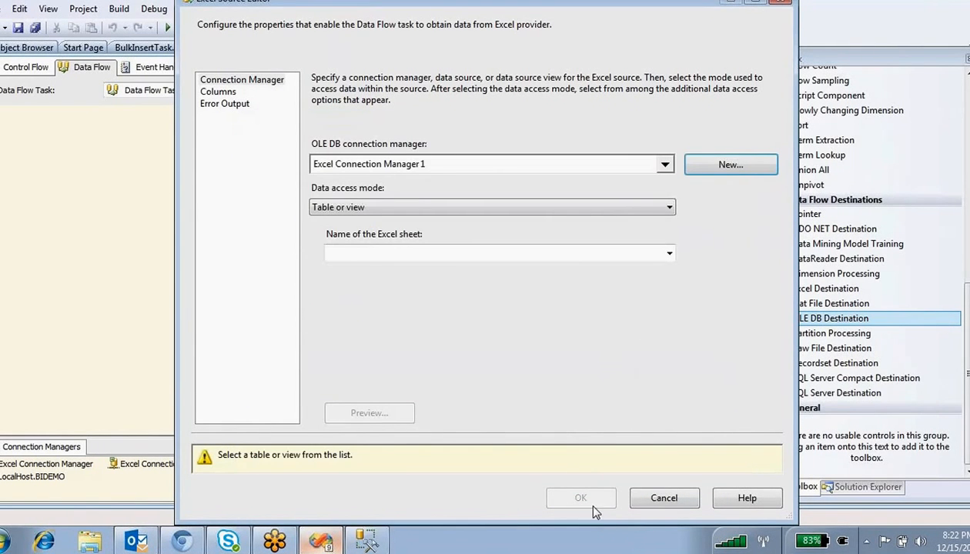
# - Choose Sheet2$ as the source sheet, preview its rows, and confirm the Excel Source
pyautogui.click(445, 254)
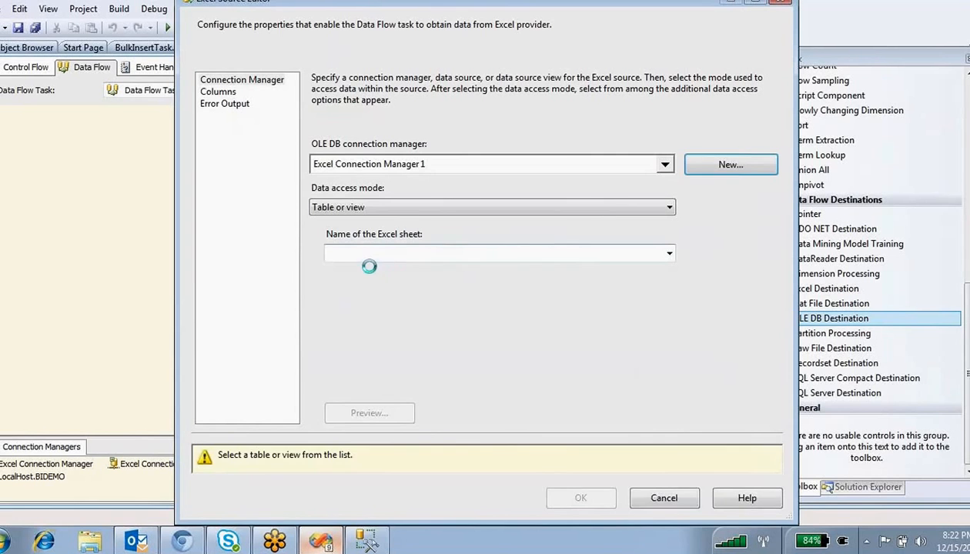
pyautogui.click(444, 271)
pyautogui.click(372, 413)
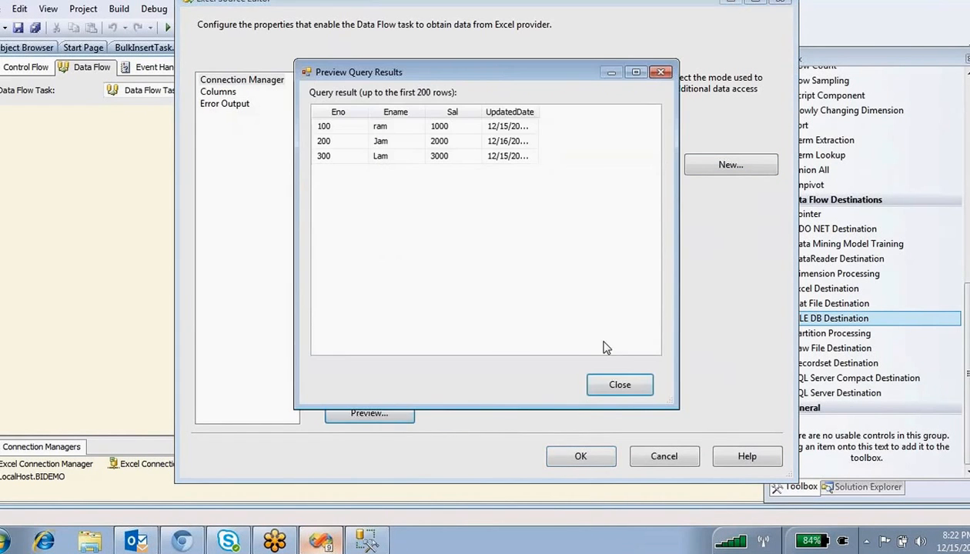
pyautogui.click(600, 391)
pyautogui.click(582, 456)
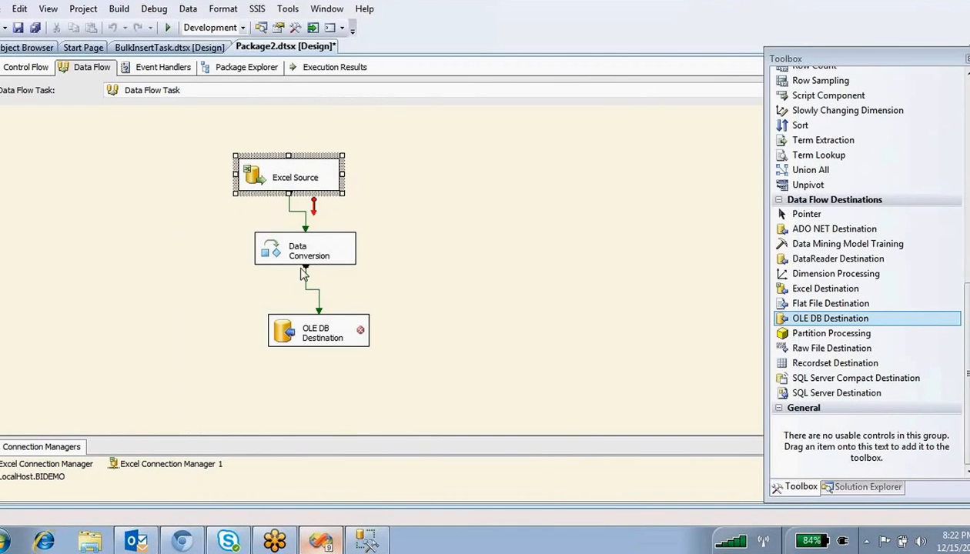
# - In Data Conversion, add a Copy of Ename converted to string [DT_STR]
pyautogui.doubleClick(277, 258)
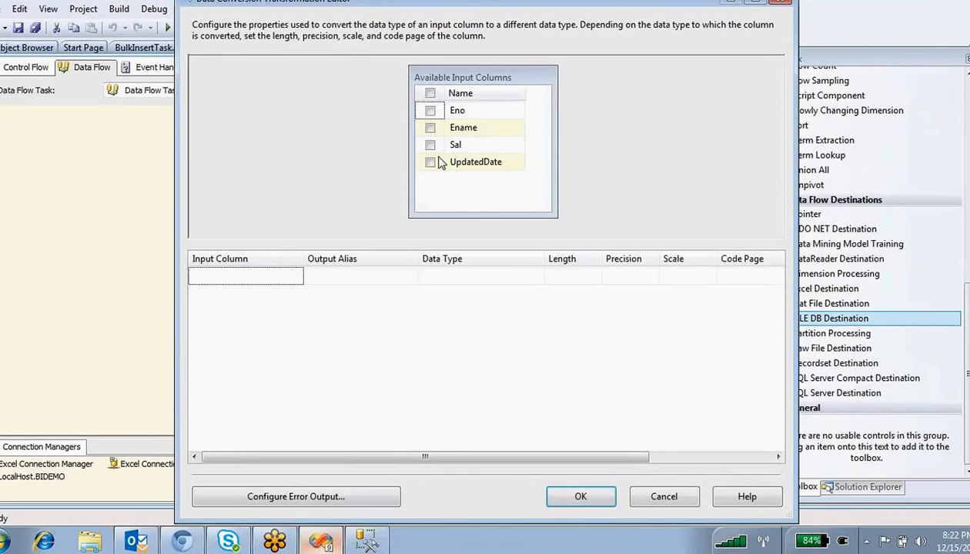
pyautogui.click(430, 128)
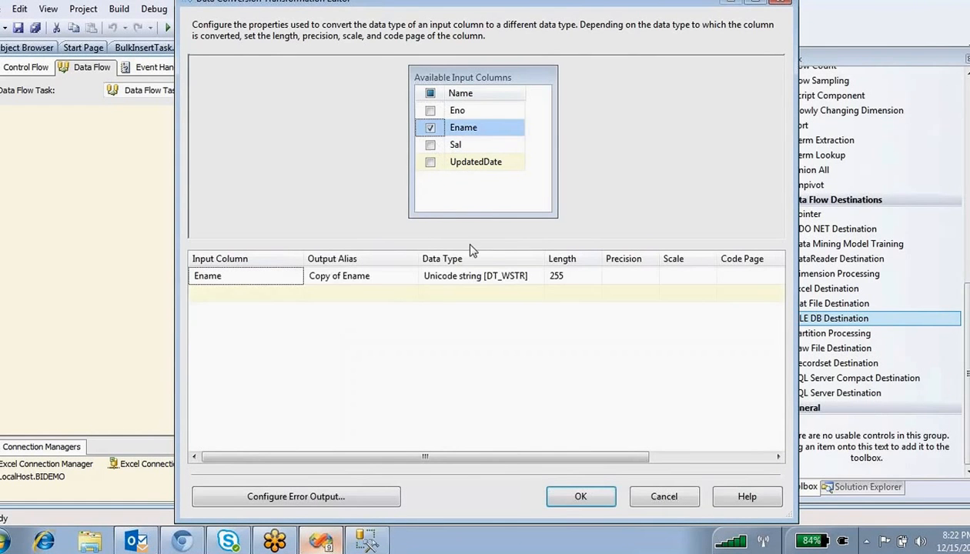
pyautogui.click(480, 285)
pyautogui.click(458, 307)
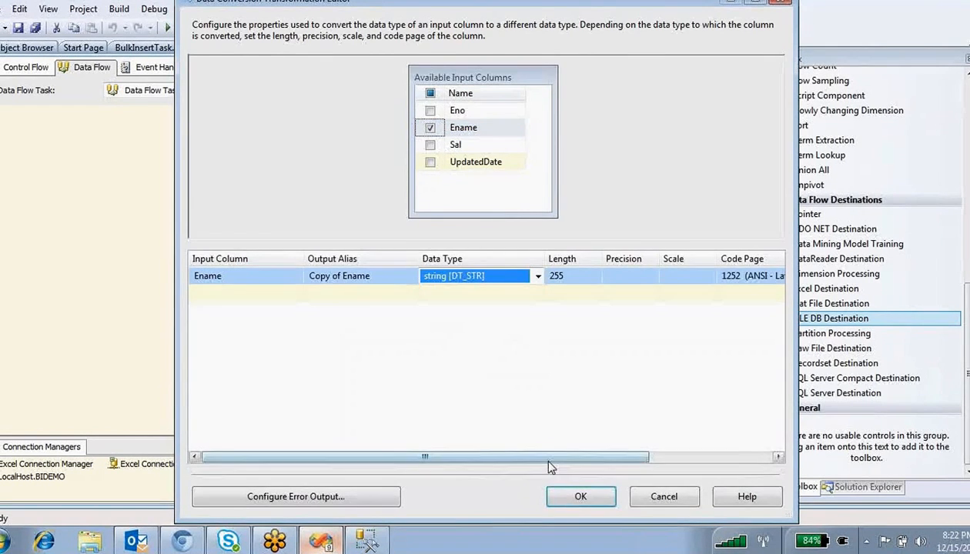
pyautogui.click(579, 497)
# - Open the OLE DB Destination on LocalHost.BIDEMO and drop down its list of destination tables
pyautogui.doubleClick(290, 333)
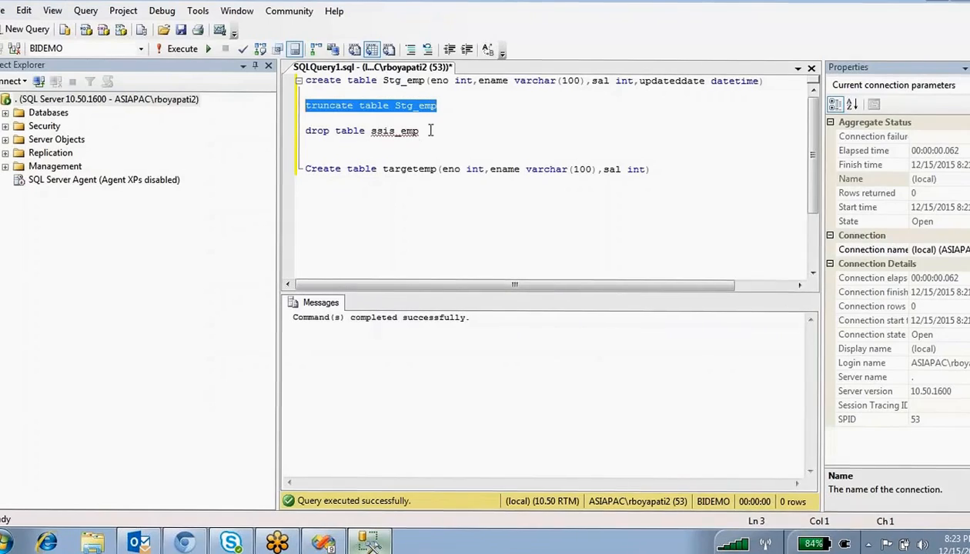
pyautogui.doubleClick(403, 81)
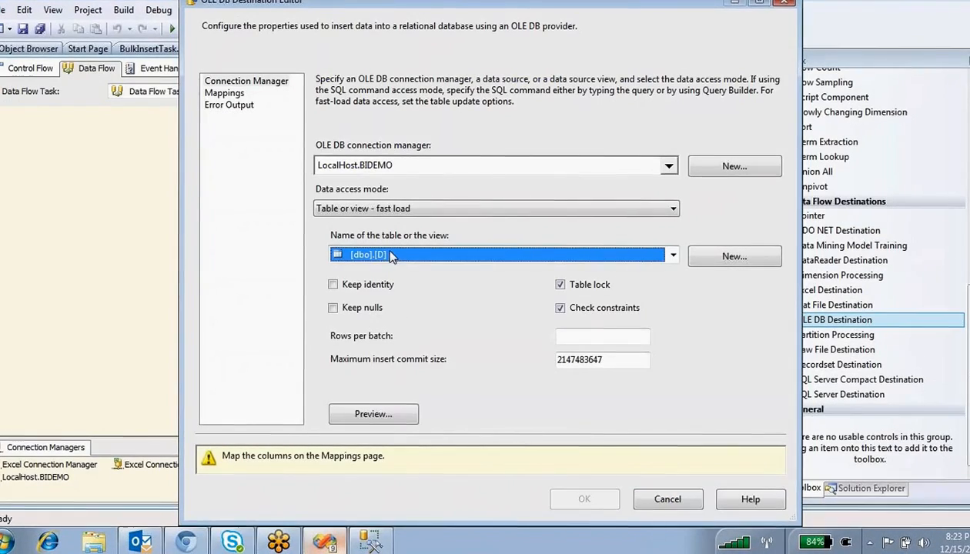
pyautogui.click(391, 256)
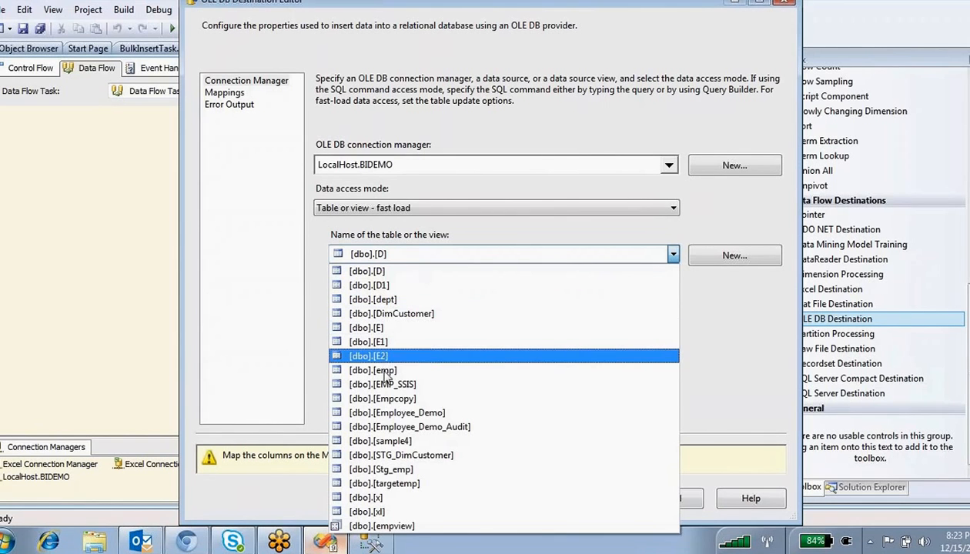
# - Set [dbo].[Stg_emp] as destination, mapping Copy of Ename to ename and Eno to eno
pyautogui.click(397, 468)
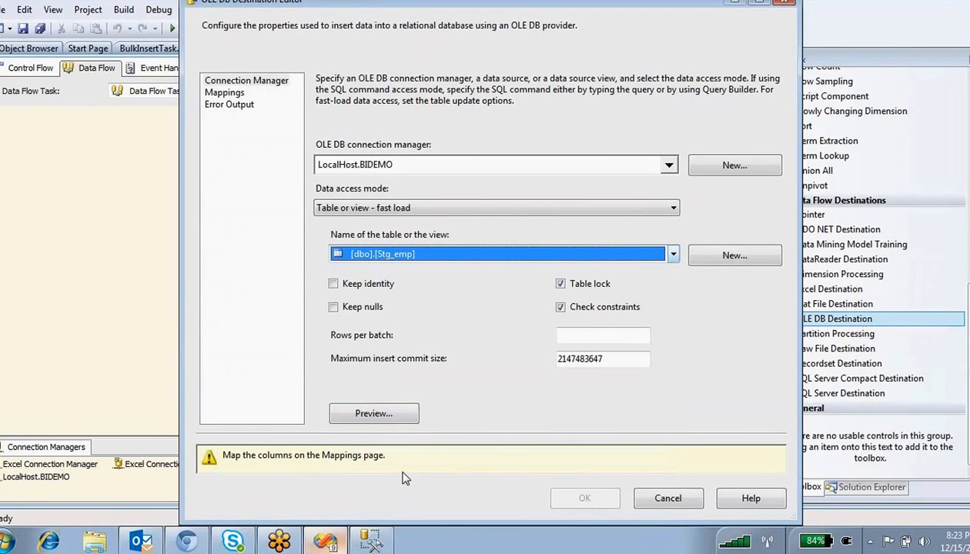
pyautogui.click(227, 93)
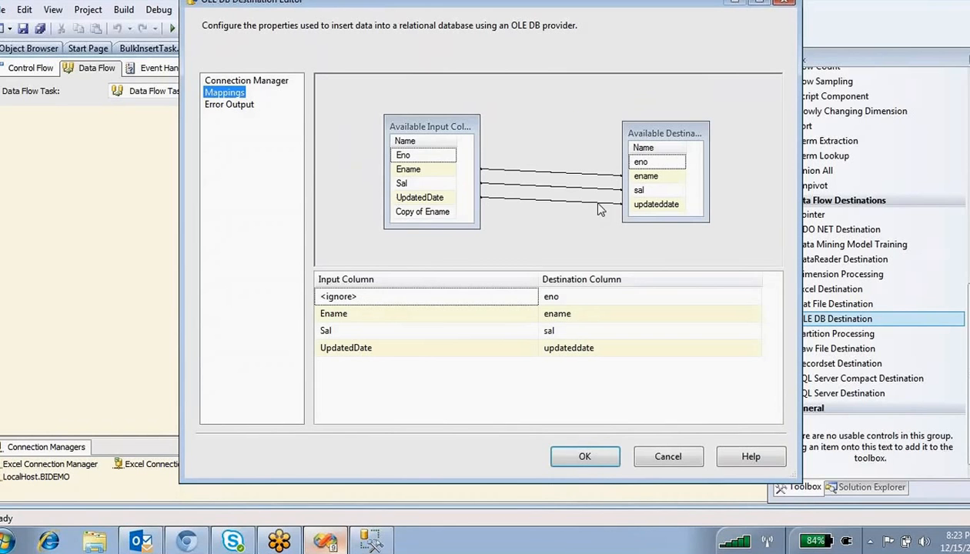
pyautogui.moveTo(428, 213); pyautogui.dragTo(641, 178)
pyautogui.moveTo(437, 157); pyautogui.dragTo(638, 164)
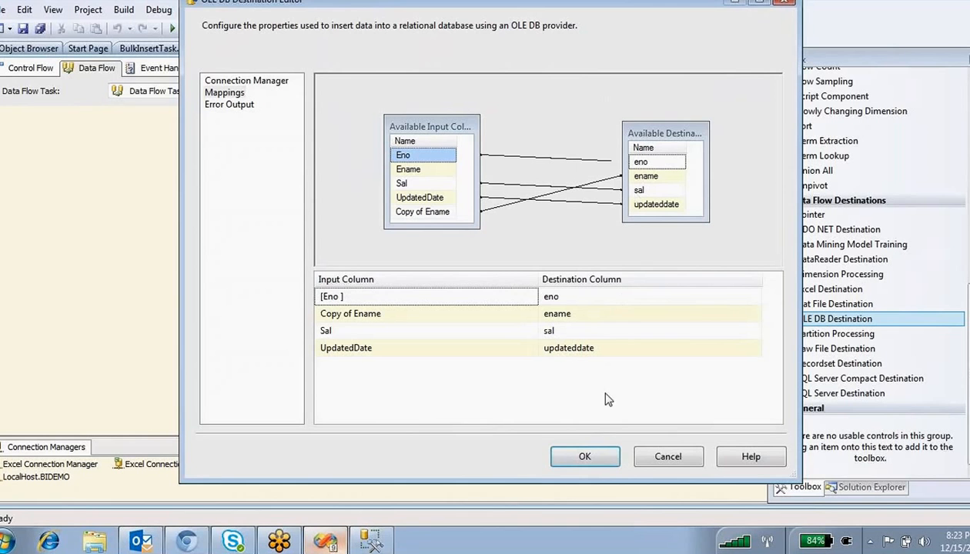
pyautogui.click(583, 457)
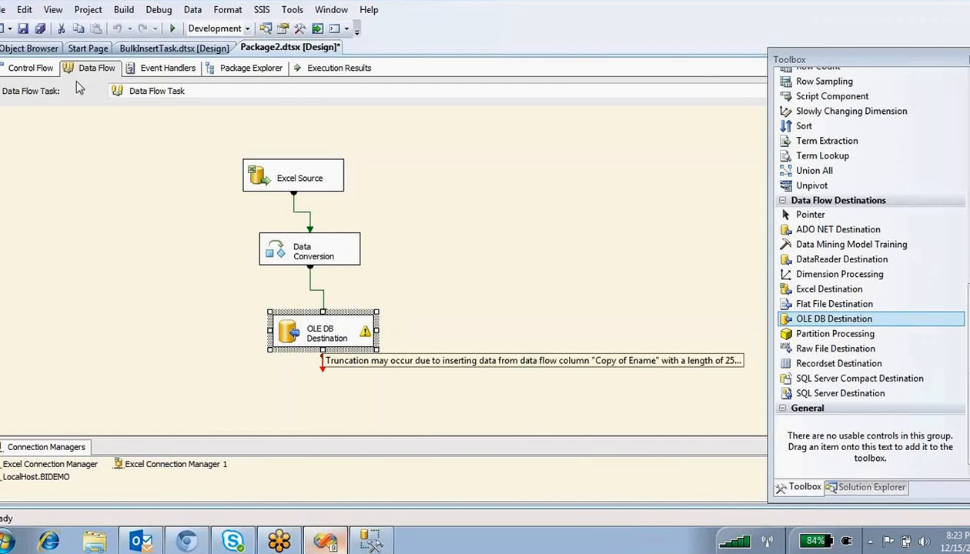
# - In the control flow, shift the Data Flow Task down and right, then bring SSMS forward
pyautogui.click(31, 68)
pyautogui.click(422, 336)
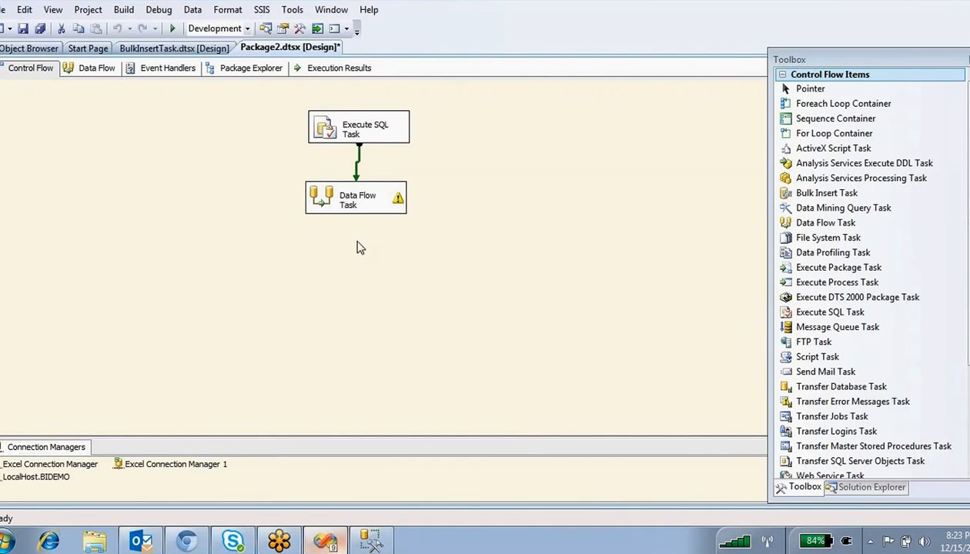
pyautogui.click(331, 208)
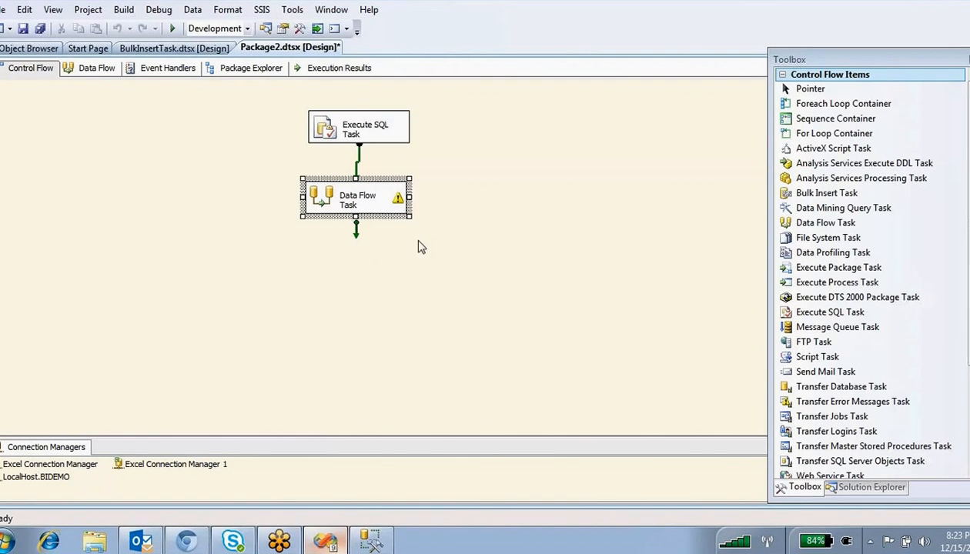
pyautogui.moveTo(316, 211)
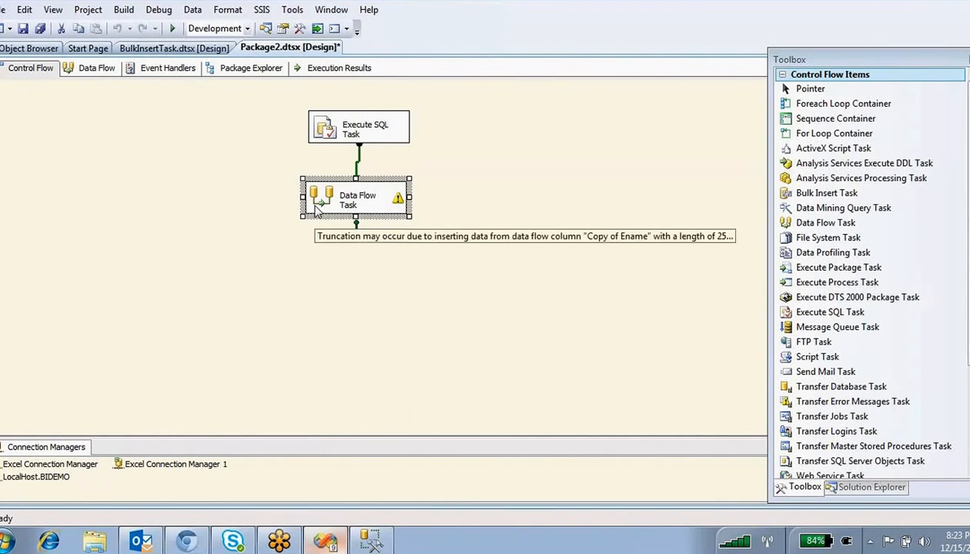
pyautogui.moveTo(316, 211); pyautogui.dragTo(340, 229)
pyautogui.click(506, 169)
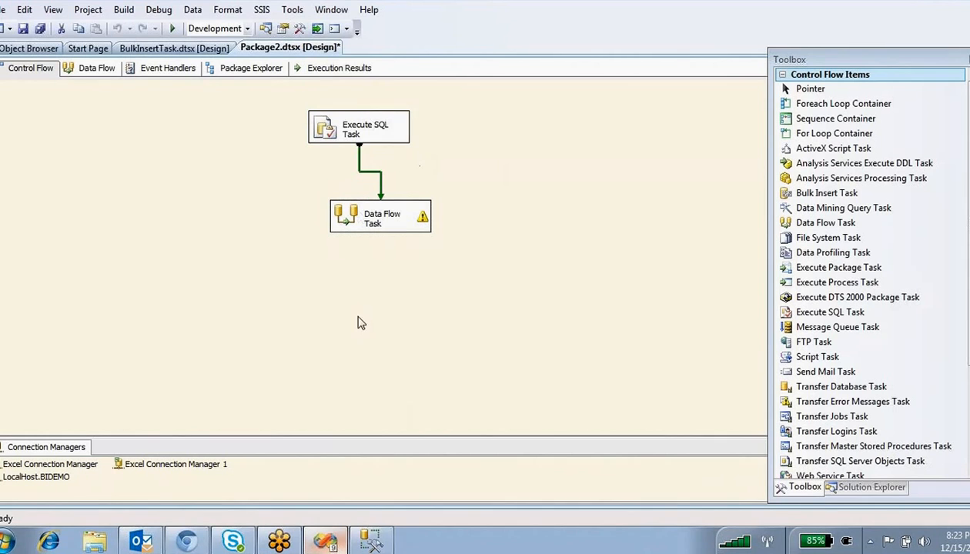
pyautogui.click(371, 539)
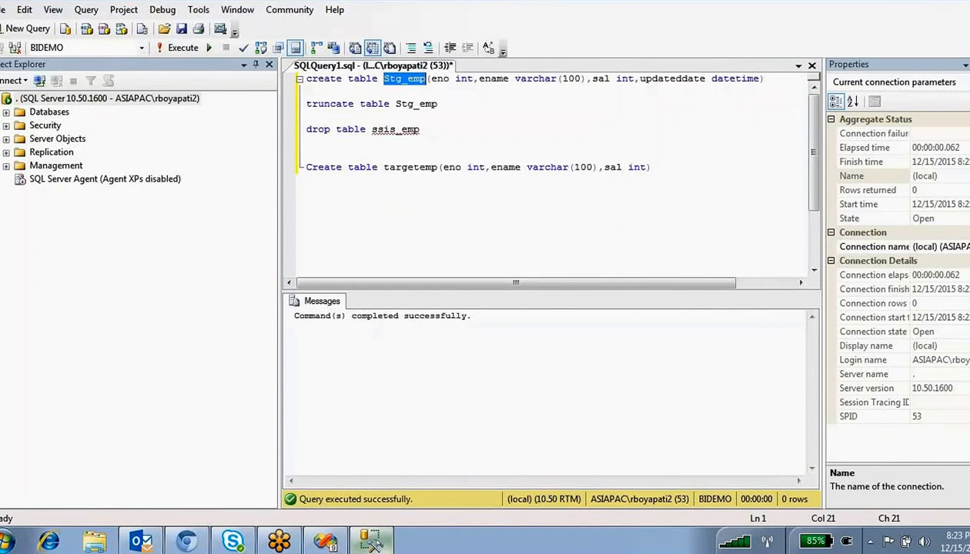
# - Highlight the Stg_emp table name in the BIDEMO script, then return to the SSIS designer
pyautogui.click(556, 114)
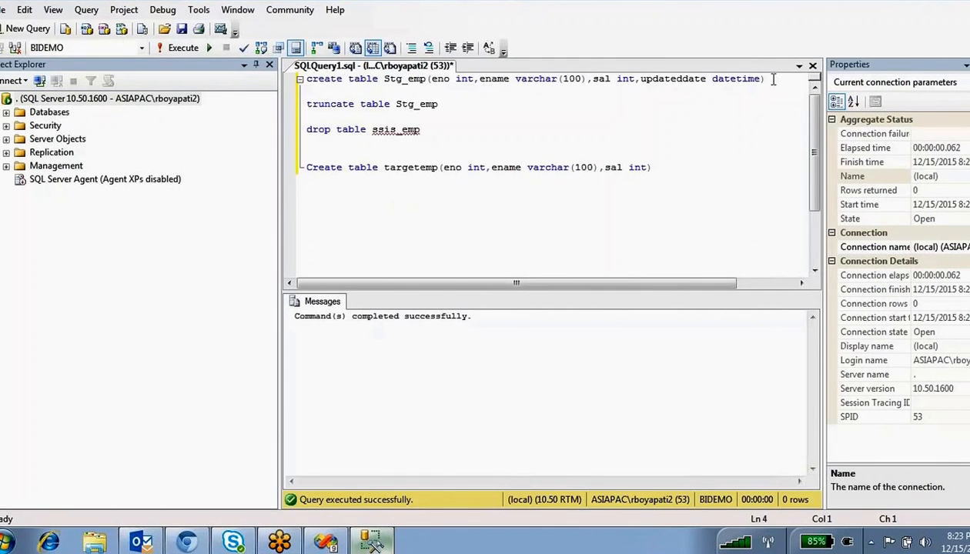
pyautogui.doubleClick(402, 79)
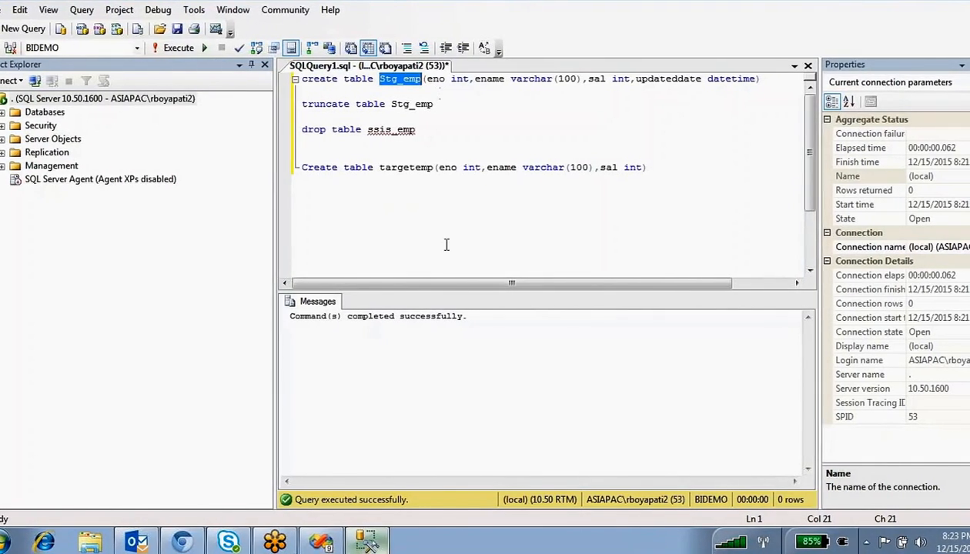
pyautogui.click(322, 541)
# - Check the Execute SQL Task's truncate statement without changes, select the Data Flow Task, then go to SSMS
pyautogui.click(354, 134)
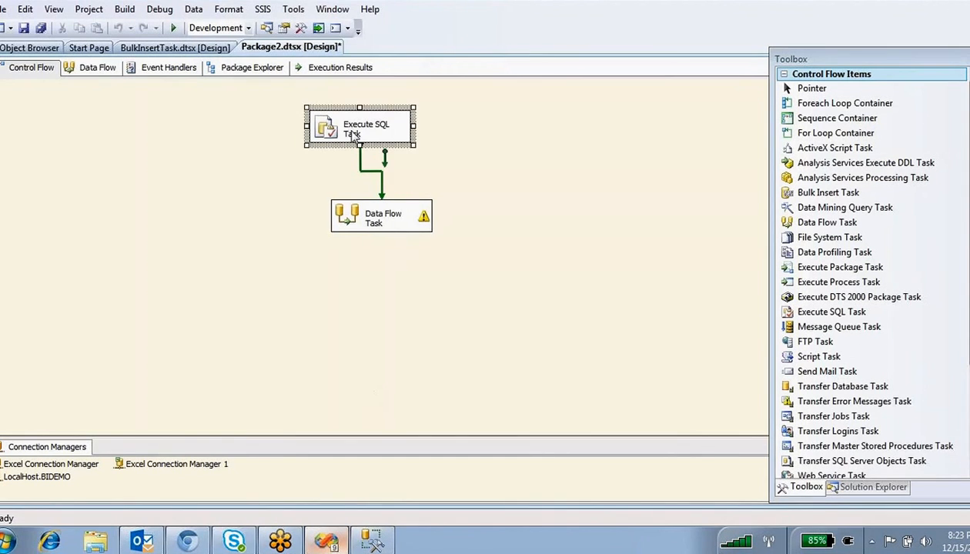
pyautogui.doubleClick(351, 130)
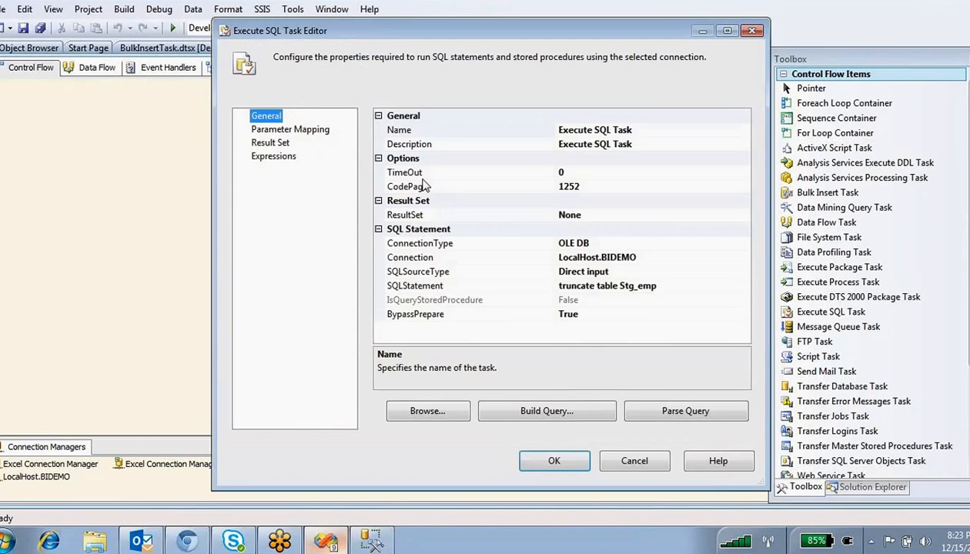
pyautogui.click(618, 455)
pyautogui.click(402, 267)
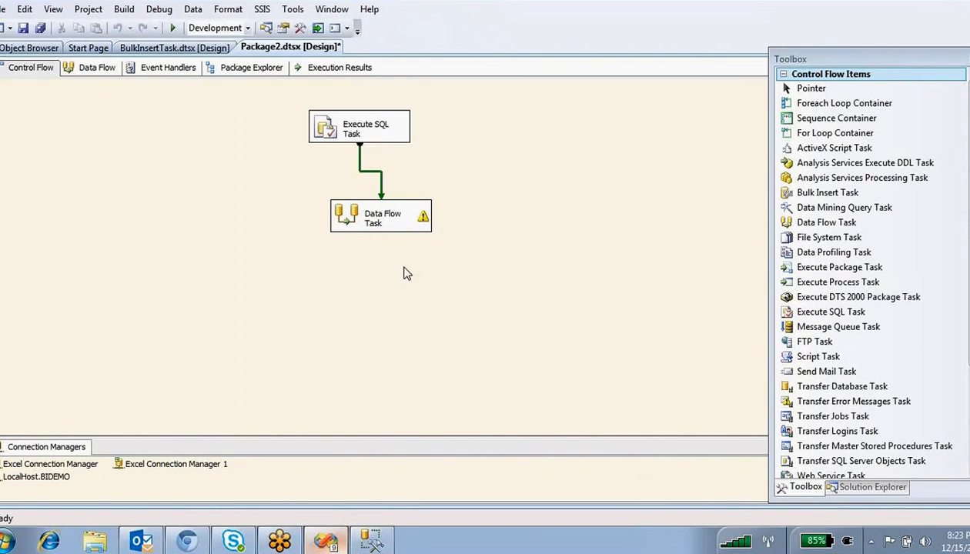
pyautogui.click(373, 228)
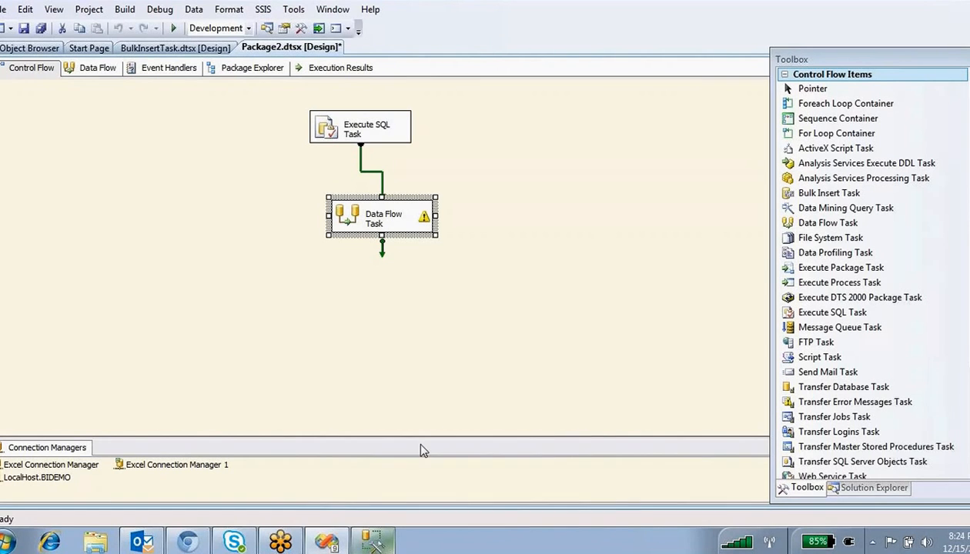
pyautogui.click(377, 545)
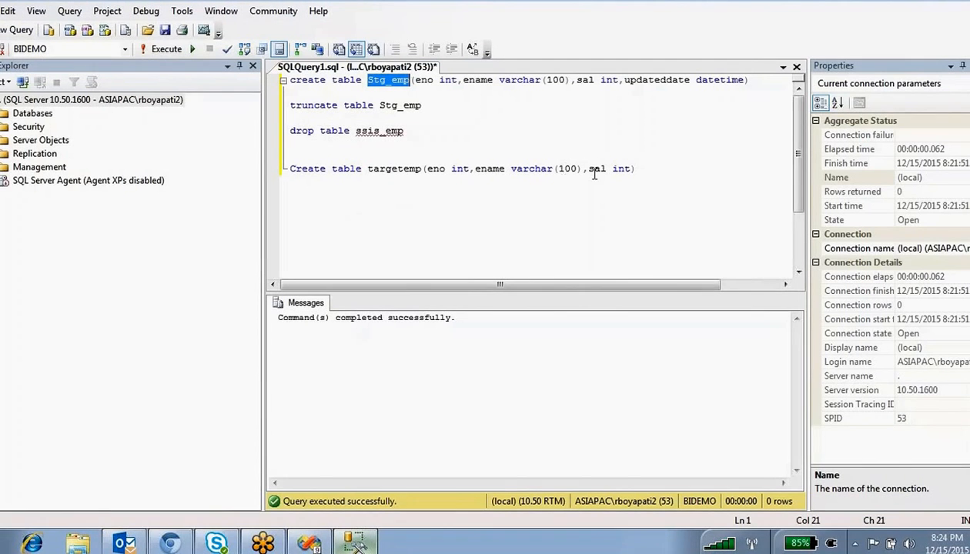
# - Start a MERGE into targetemp As T with a following 'using' line
pyautogui.click(657, 170)
pyautogui.press('Return')
pyautogui.press('Return')
pyautogui.press('Return')
pyautogui.press('Return')
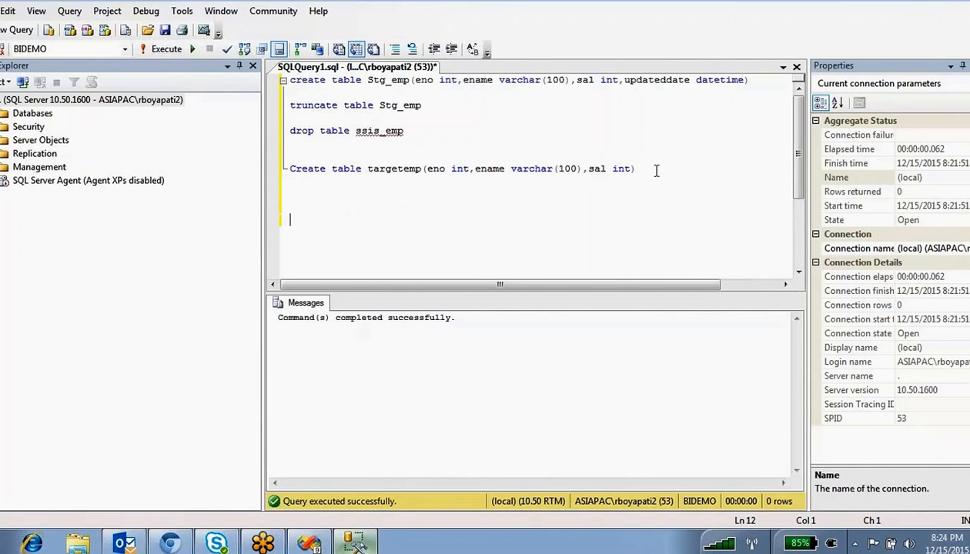
pyautogui.write('merge')
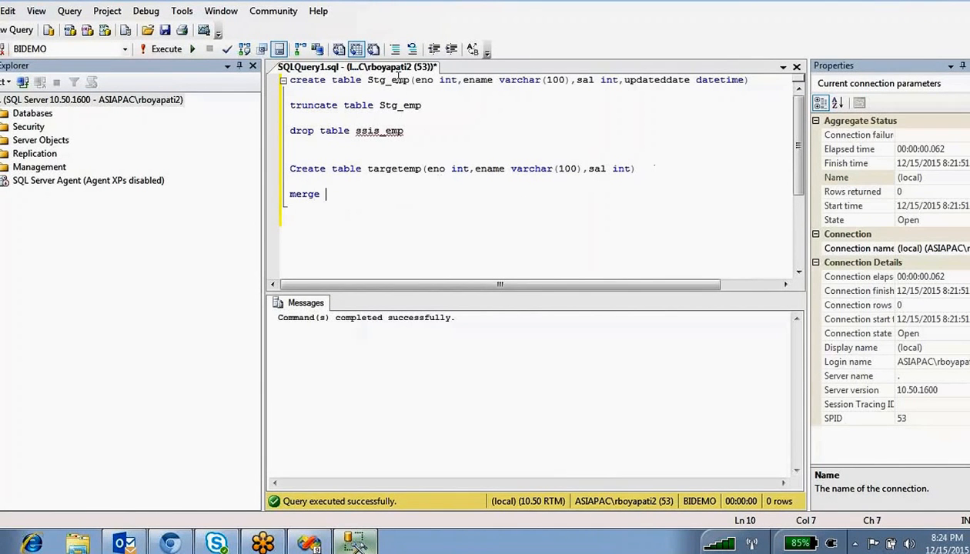
pyautogui.doubleClick(392, 80)
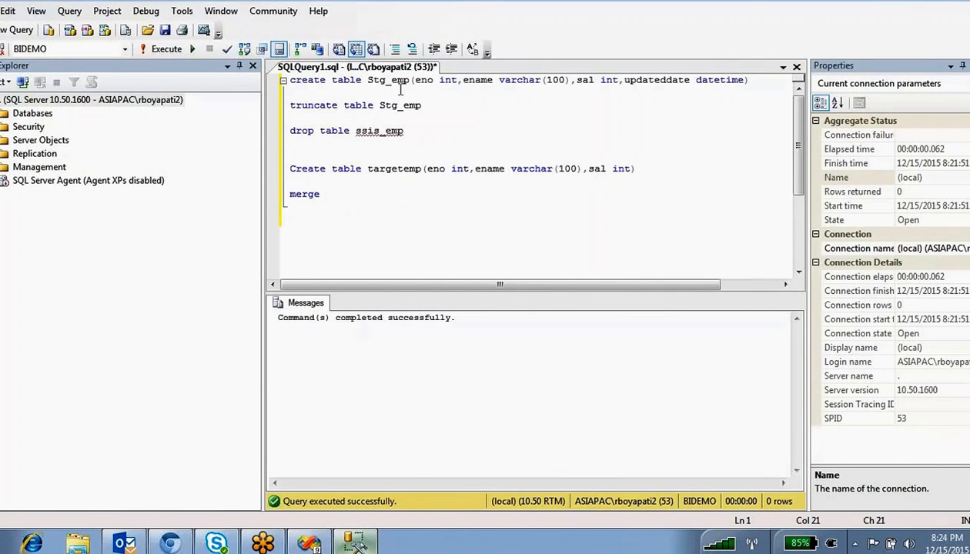
pyautogui.doubleClick(395, 169)
pyautogui.hotkey('ctrl', 'c')
pyautogui.click(365, 199)
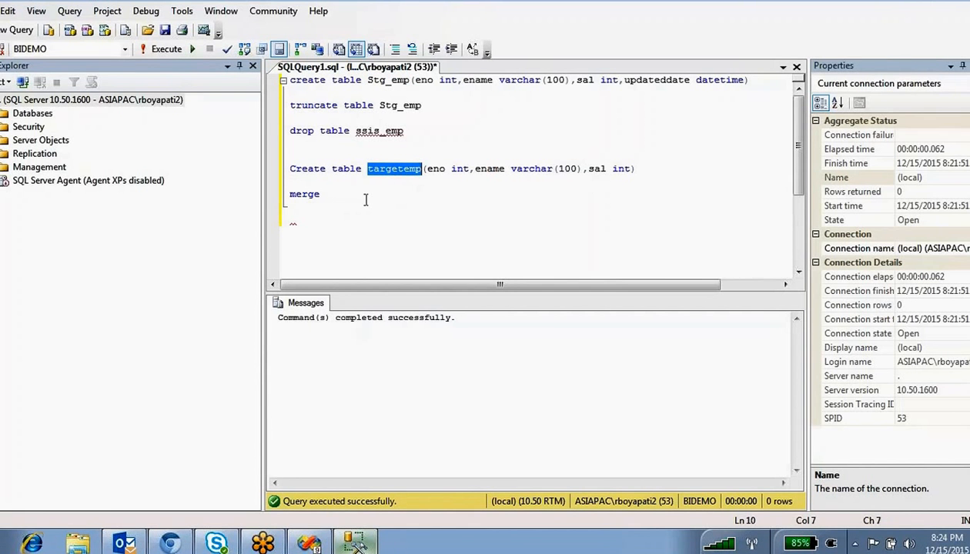
pyautogui.hotkey('ctrl', 'v')
pyautogui.press('Return')
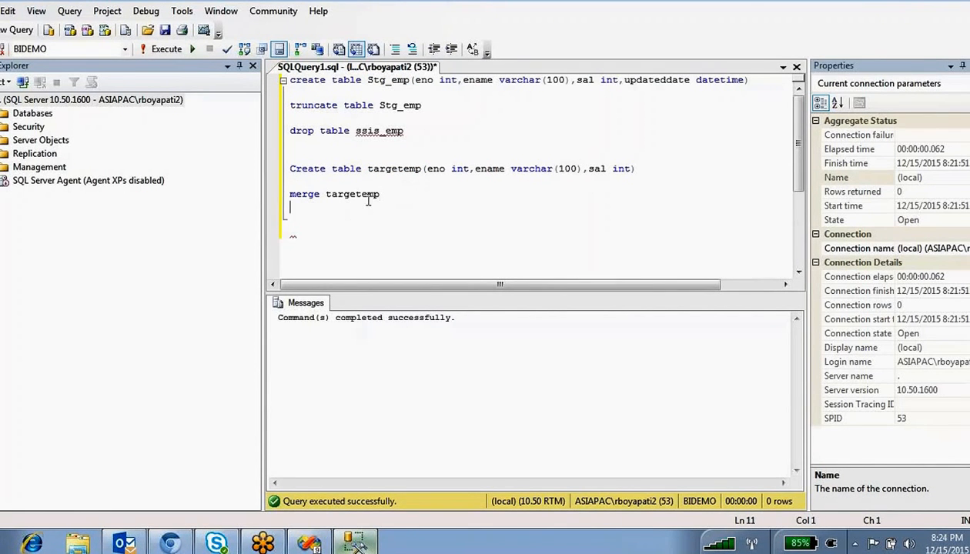
pyautogui.press('Return')
pyautogui.write('using')
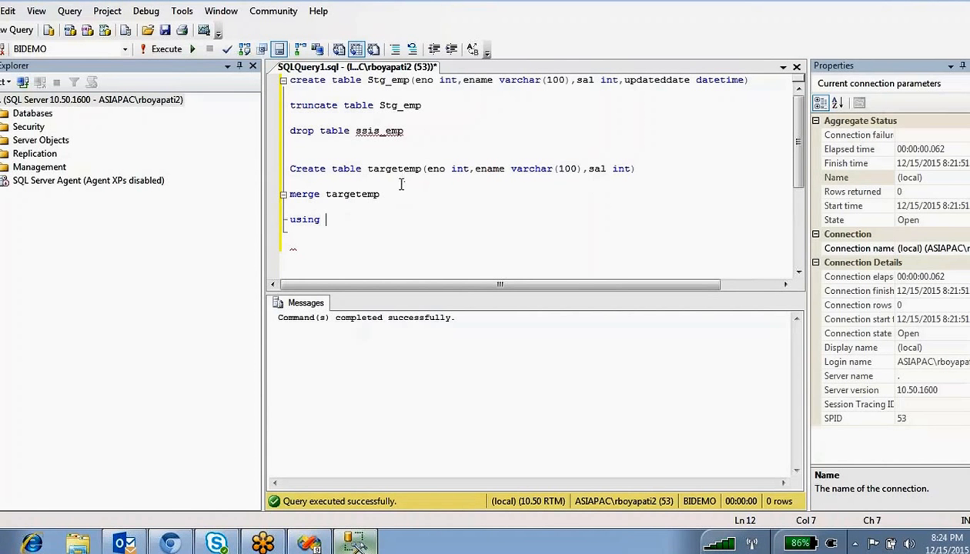
pyautogui.click(399, 194)
pyautogui.write('As T')
# - Add Stg_emp As S after 'using' and the join condition 'on T.eno=s.eno'
pyautogui.click(400, 220)
pyautogui.click(394, 90)
pyautogui.doubleClick(394, 81)
pyautogui.hotkey('ctrl', 'c')
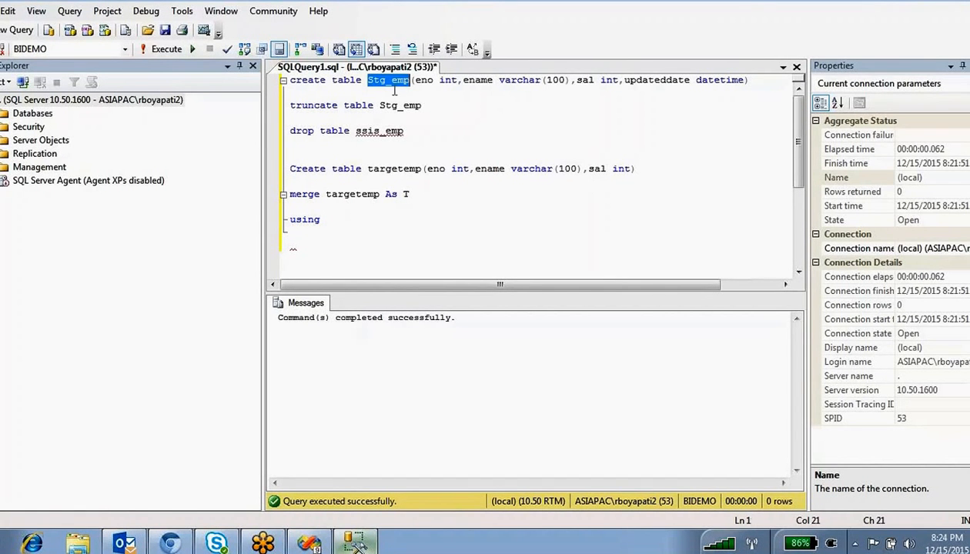
pyautogui.click(339, 220)
pyautogui.hotkey('ctrl', 'v')
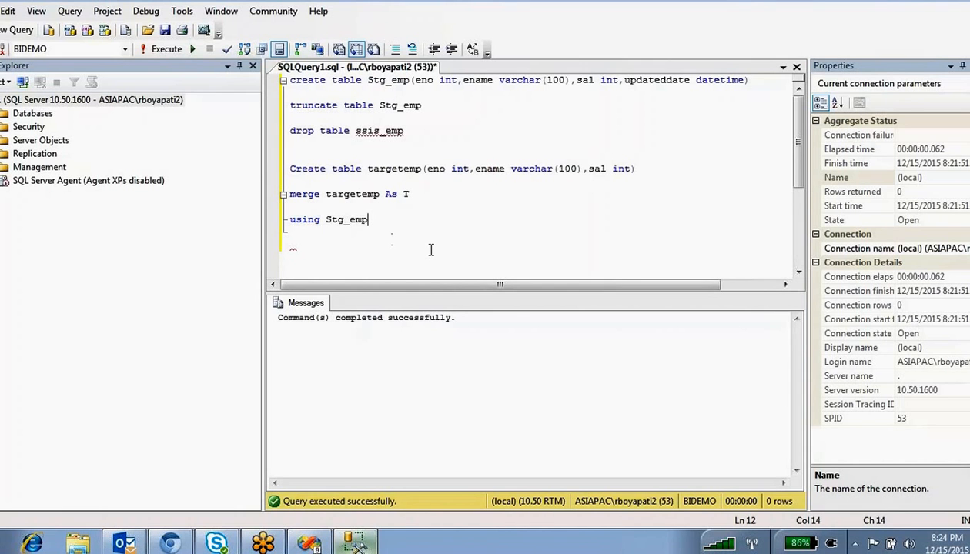
pyautogui.write('As S')
pyautogui.press('Return')
pyautogui.press('Return')
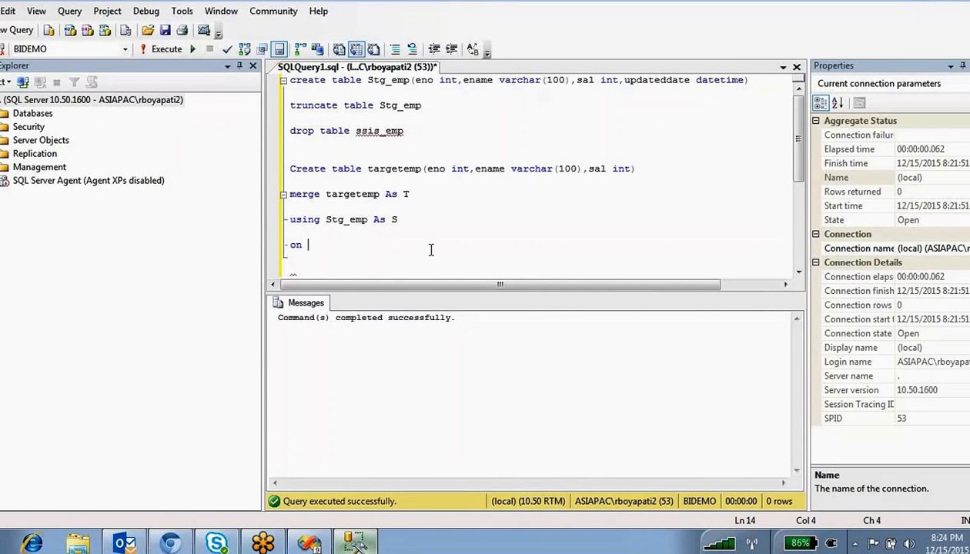
pyautogui.write('on T.eno=s.eno')
pyautogui.press('Return')
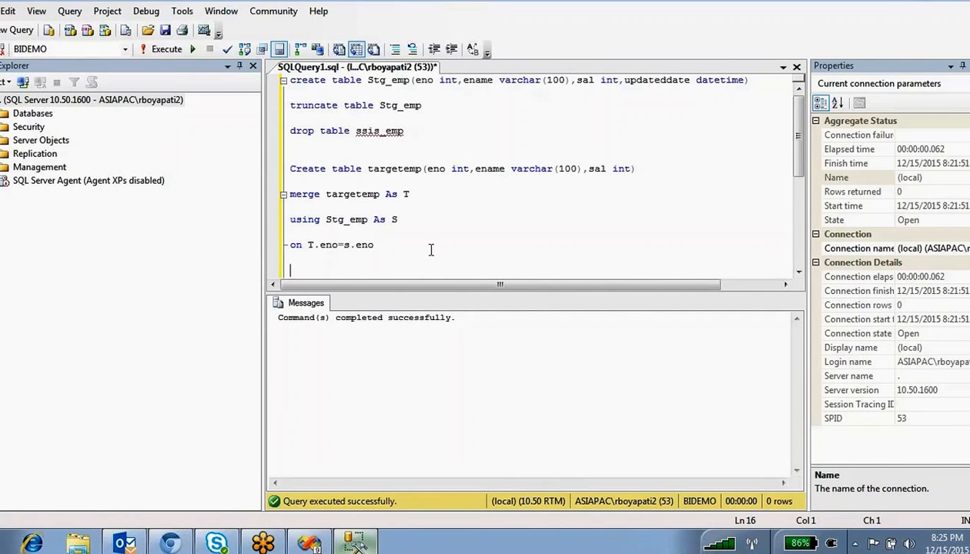
pyautogui.scroll(-2, 419, 231)
# - Add 'when matched then update' and rewrite the join as S.eno=T.eno
pyautogui.write('w')
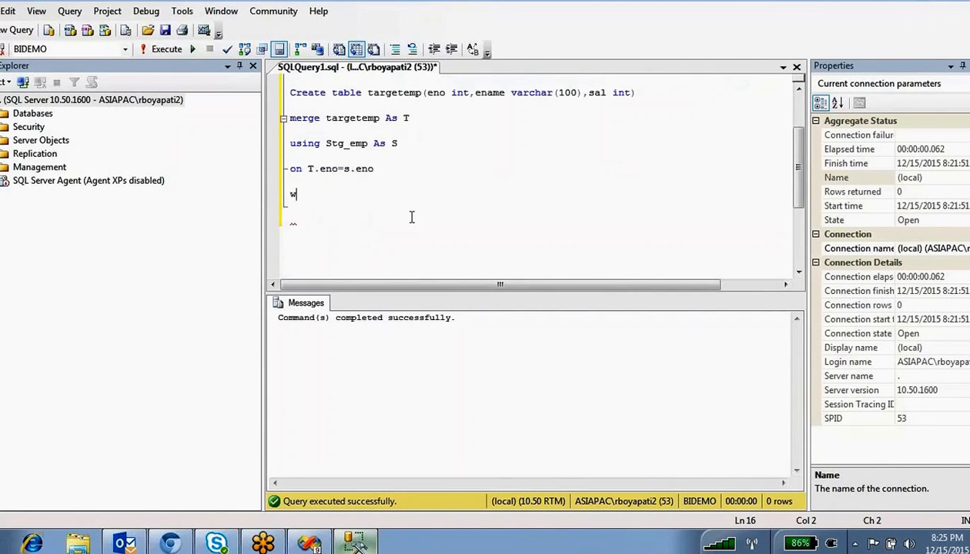
pyautogui.write('hen matched ')
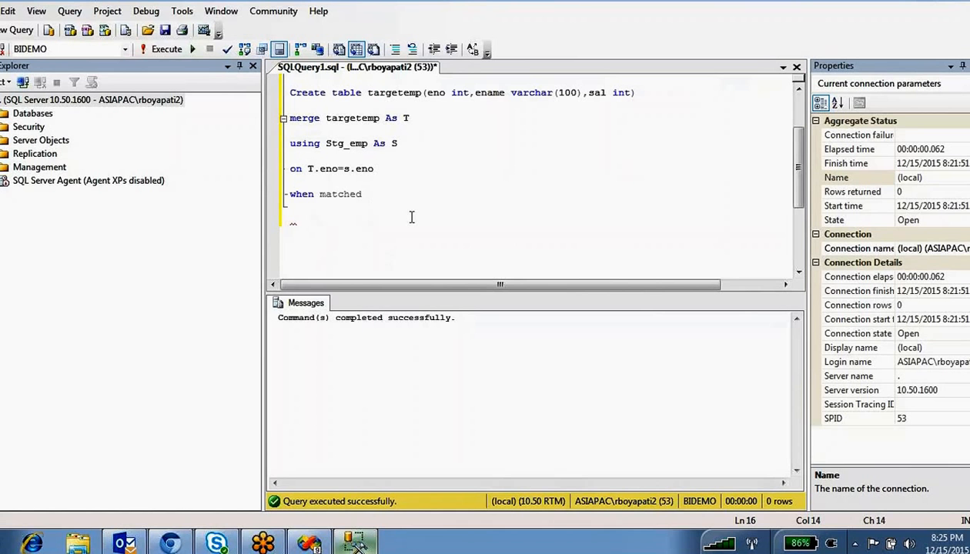
pyautogui.write('then')
pyautogui.press('Return')
pyautogui.press('Return')
pyautogui.write('up')
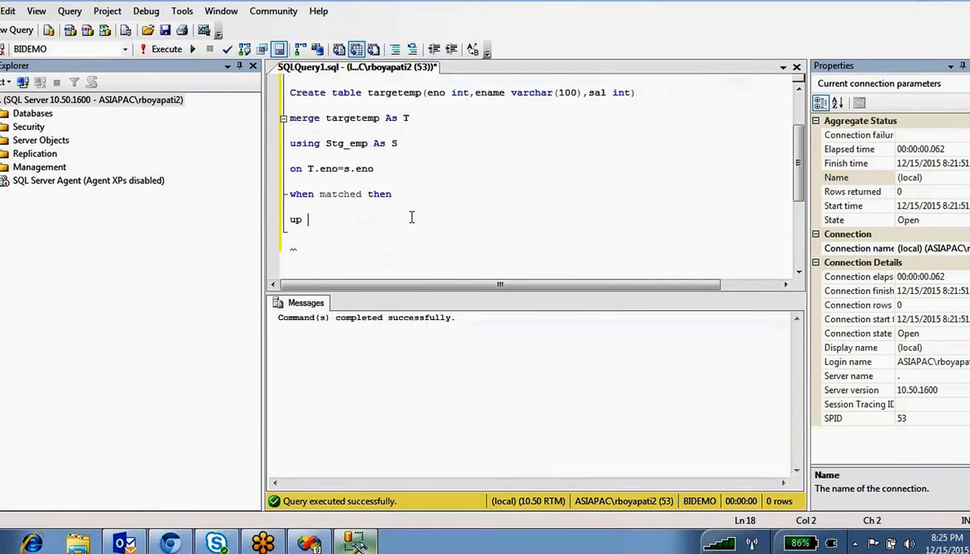
pyautogui.press('BackSpace')
pyautogui.write('date')
pyautogui.doubleClick(328, 197)
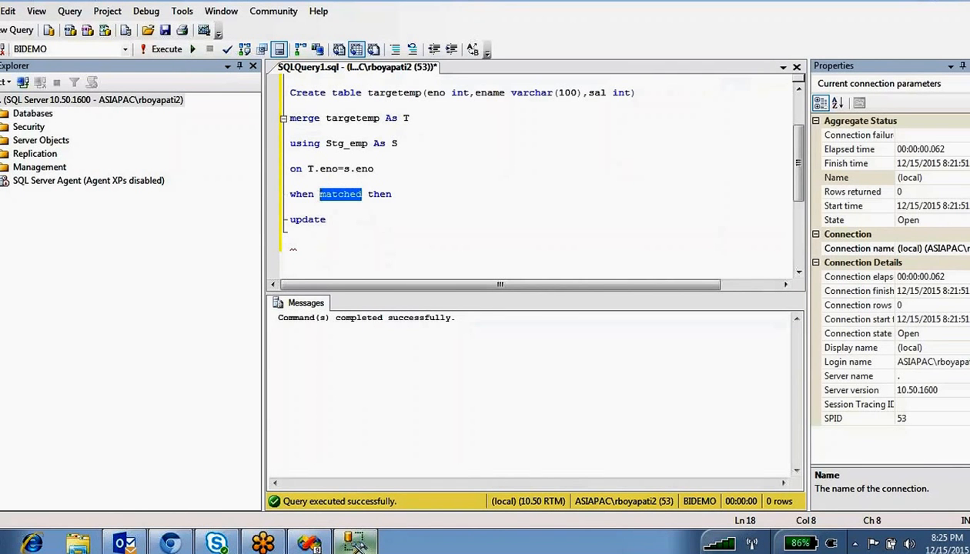
pyautogui.doubleClick(329, 169)
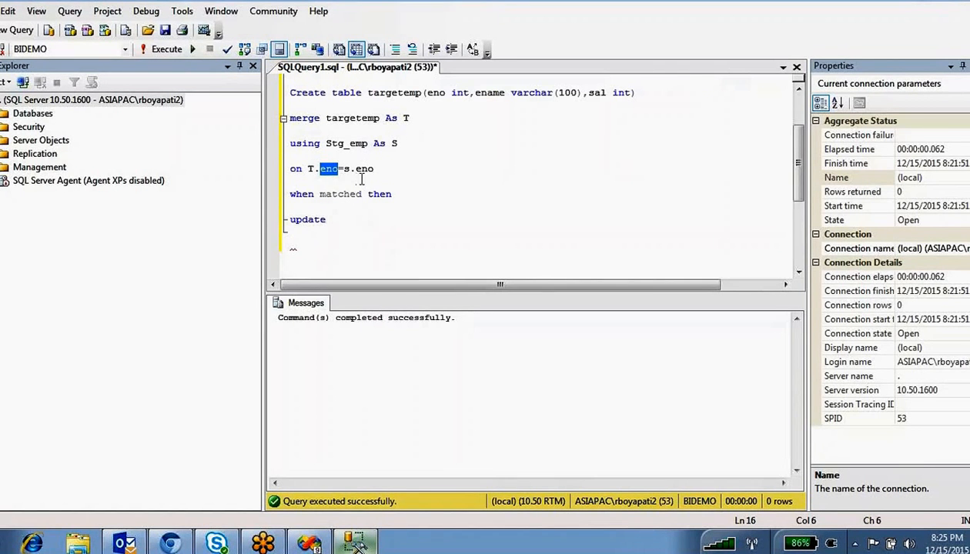
pyautogui.click(313, 170)
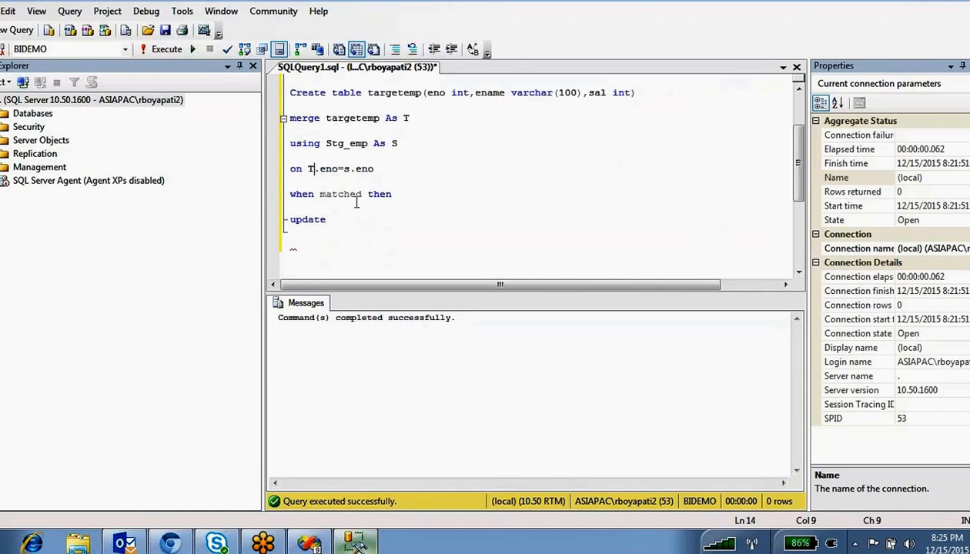
pyautogui.press('BackSpace')
pyautogui.write('S')
pyautogui.press('Right')
pyautogui.press('Right')
pyautogui.press('Right')
pyautogui.write('s')
pyautogui.press('BackSpace')
pyautogui.write('T')
# - Complete the update with 'set t.ename=S.ename' and add 'when not matched then insert into'
pyautogui.click(346, 195)
pyautogui.click(337, 222)
pyautogui.doubleClick(344, 120)
pyautogui.click(333, 222)
pyautogui.write('set t.')
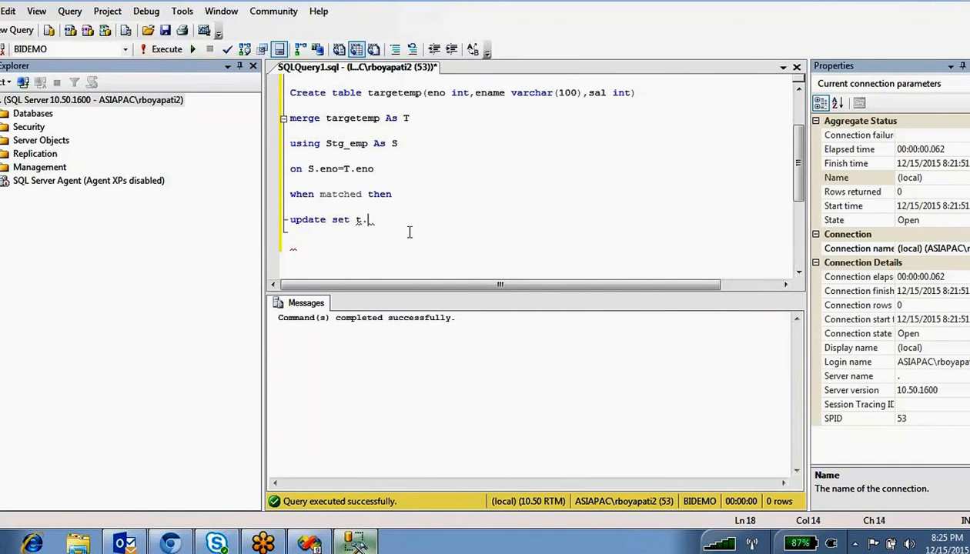
pyautogui.write('ename=S.')
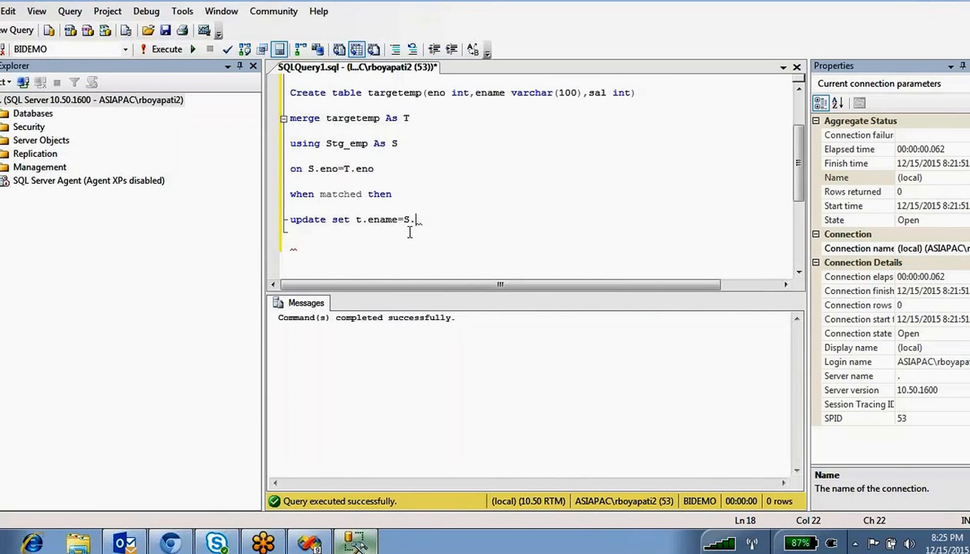
pyautogui.write('ename')
pyautogui.press('Return')
pyautogui.press('Return')
pyautogui.write('when n')
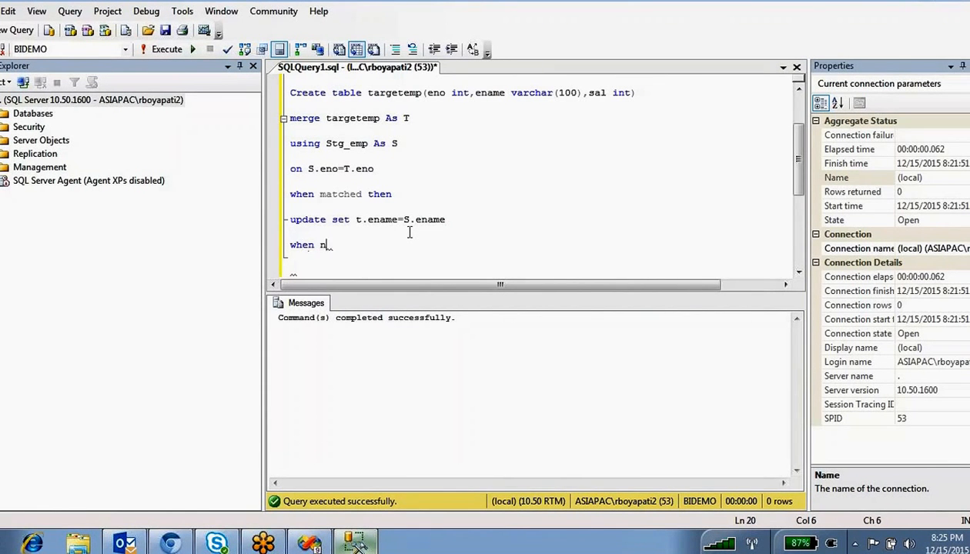
pyautogui.write('ot matche')
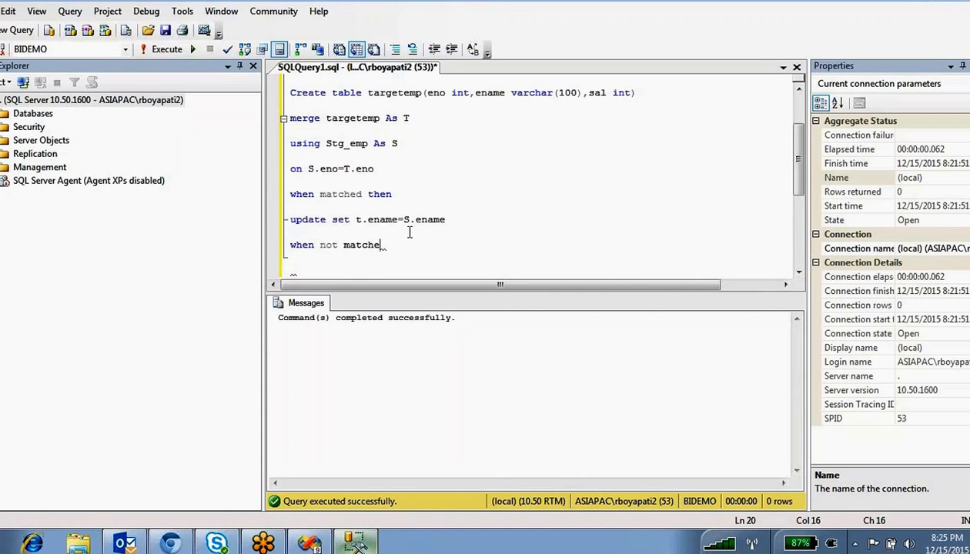
pyautogui.write('d then')
pyautogui.press('Return')
pyautogui.press('Return')
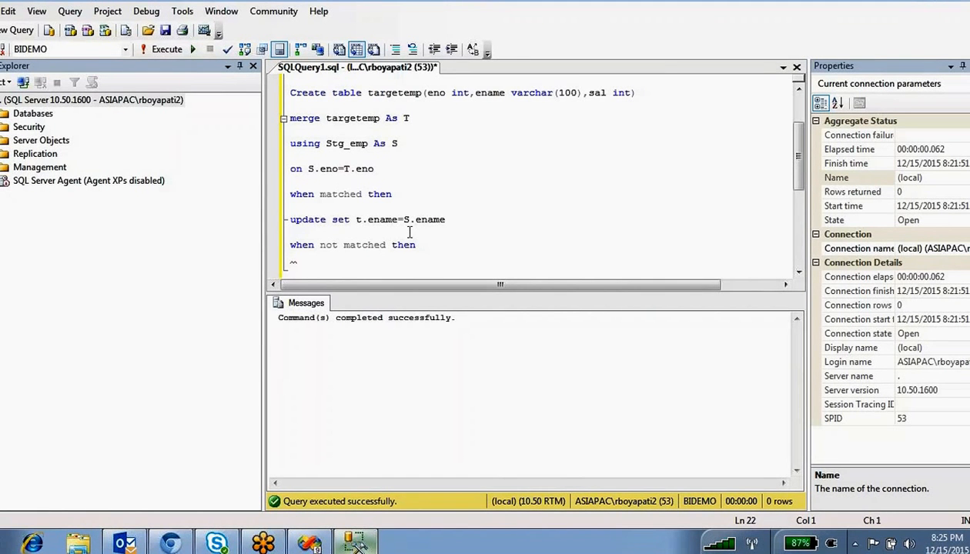
pyautogui.write('insert into')
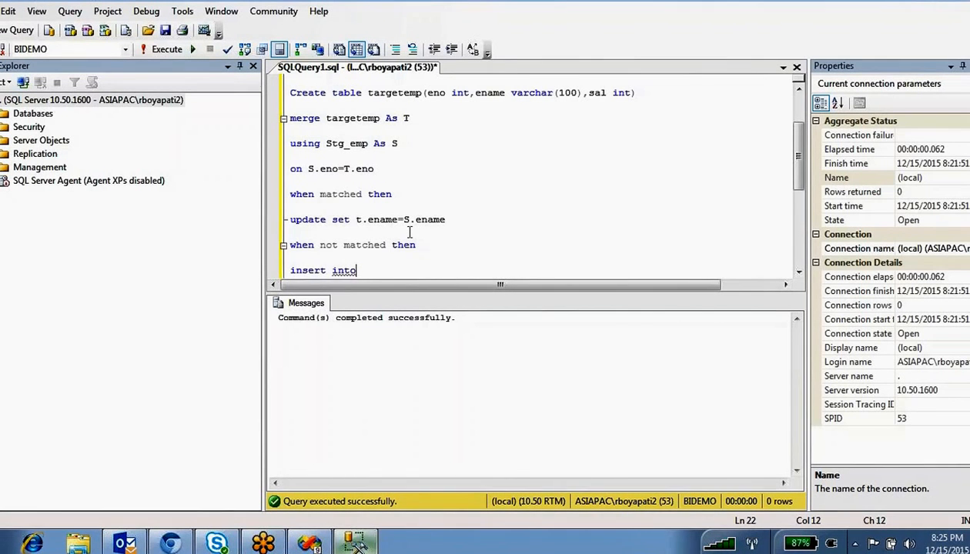
pyautogui.scroll(-1, 410, 232)
pyautogui.press('BackSpace')
pyautogui.press('BackSpace')
pyautogui.press('BackSpace')
pyautogui.press('BackSpace')
pyautogui.press('BackSpace')
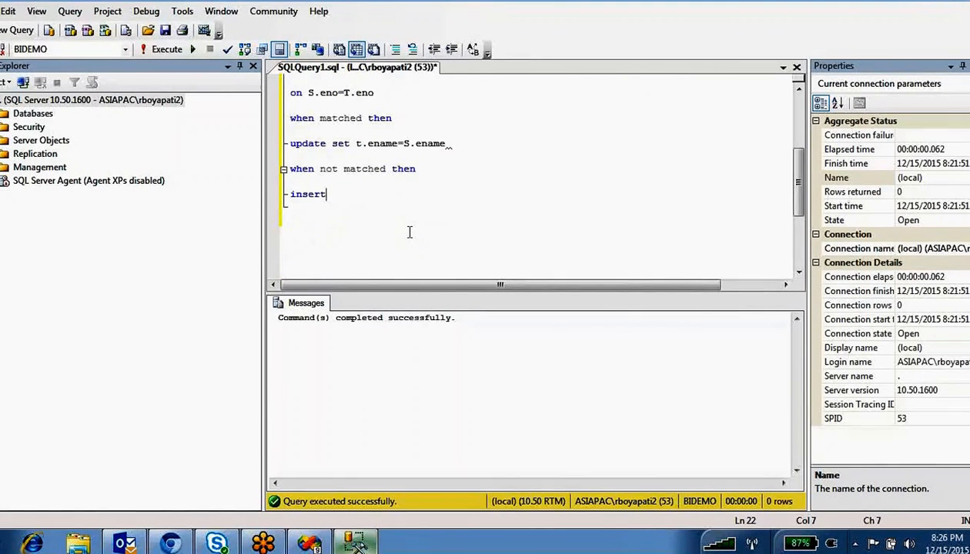
pyautogui.write('values (')
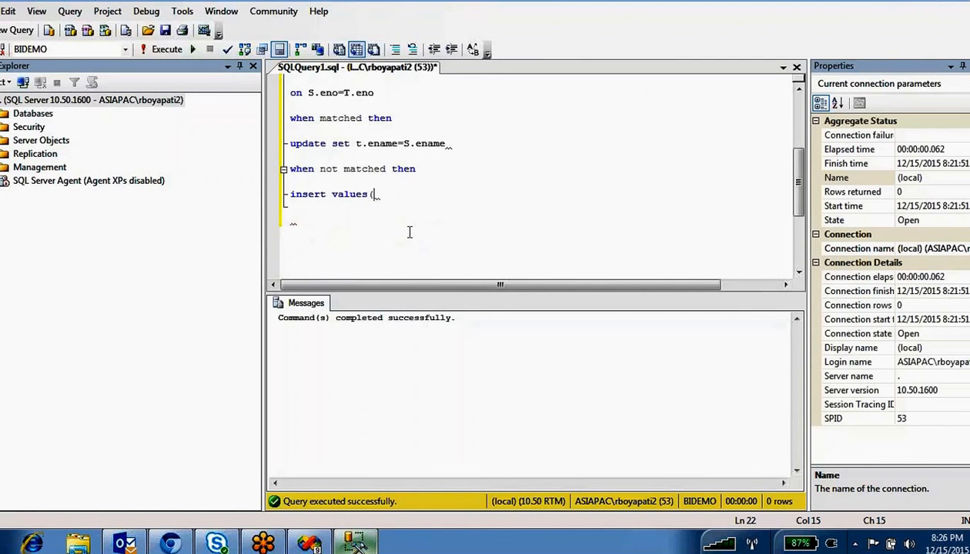
pyautogui.press('BackSpace')
pyautogui.press('BackSpace')
pyautogui.press('BackSpace')
pyautogui.press('BackSpace')
pyautogui.press('BackSpace')
pyautogui.press('BackSpace')
pyautogui.press('BackSpace')
pyautogui.press('BackSpace')
pyautogui.write('()')
pyautogui.press('Left')
pyautogui.write('eno')
pyautogui.write(',e')
pyautogui.write('name,sal')
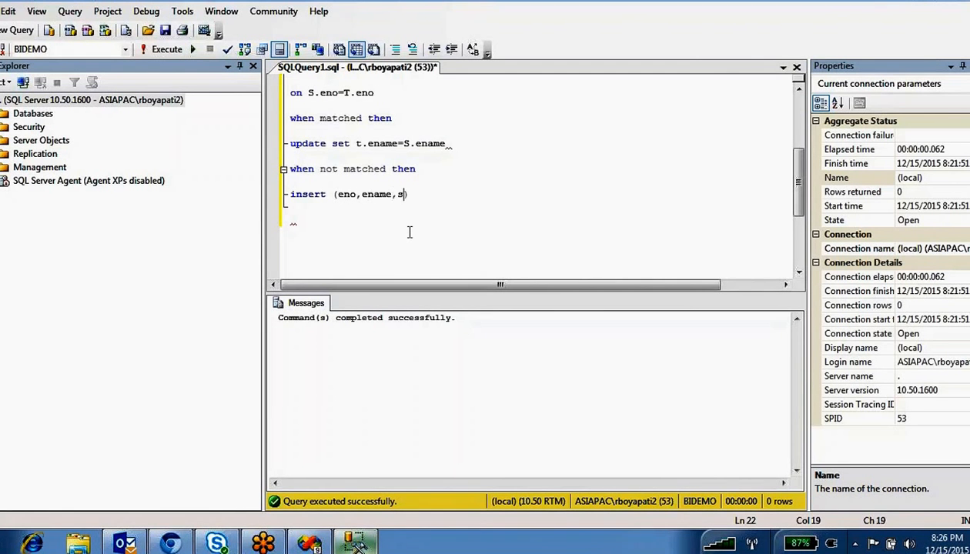
pyautogui.press('Right')
pyautogui.write('v')
pyautogui.write('lu')
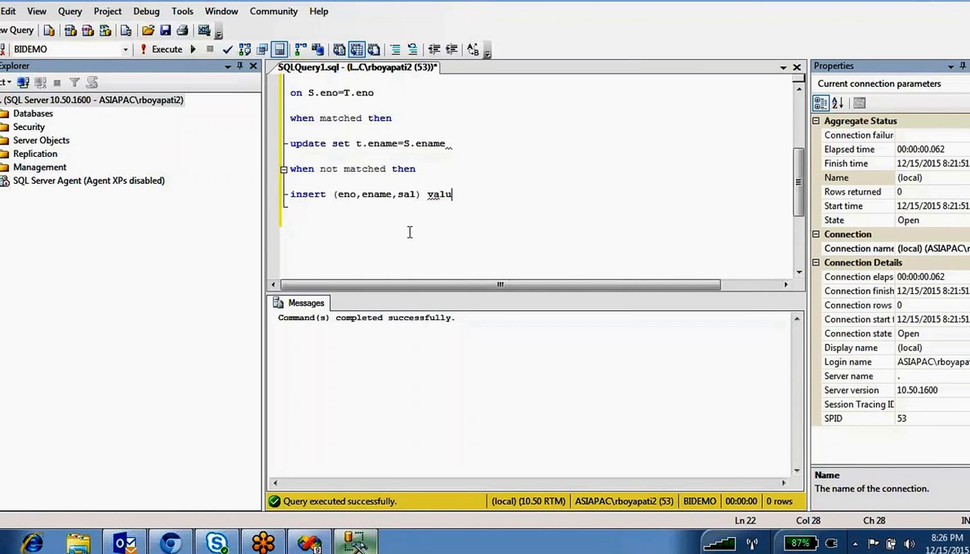
pyautogui.write('es (eno,ename,sal')
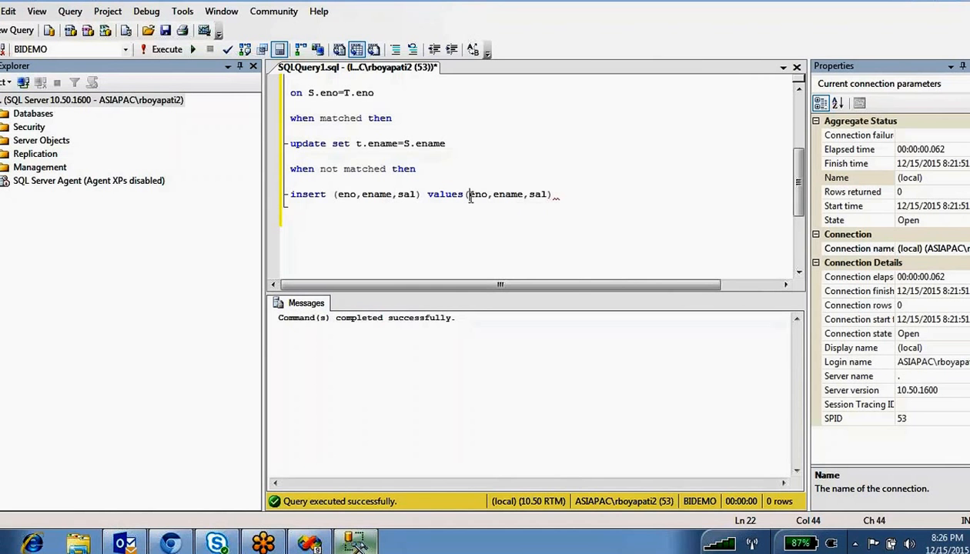
pyautogui.write('s.eno,')
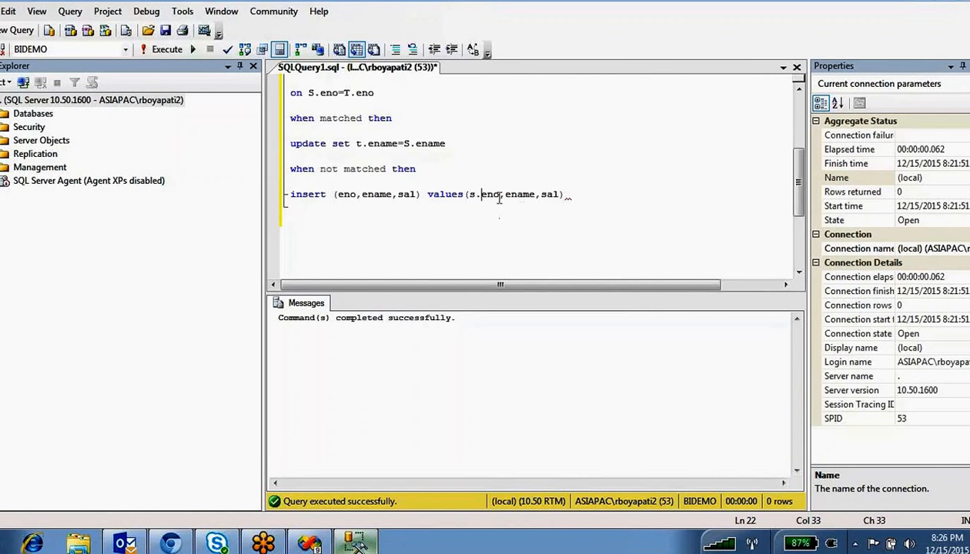
pyautogui.write('s.s')
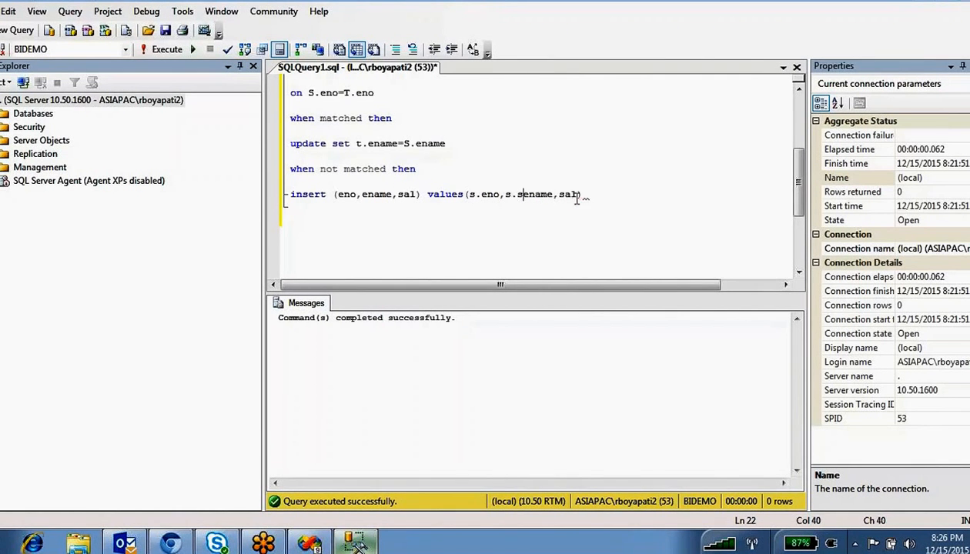
pyautogui.press('BackSpace')
pyautogui.write('s.s')
pyautogui.scroll(1, 552, 189)
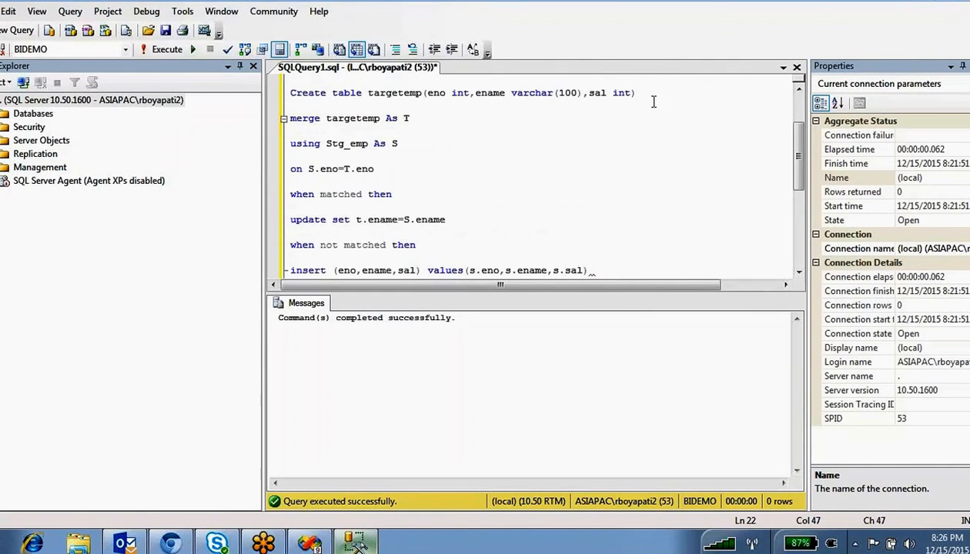
pyautogui.moveTo(653, 102); pyautogui.dragTo(290, 78)
pyautogui.press('Delete')
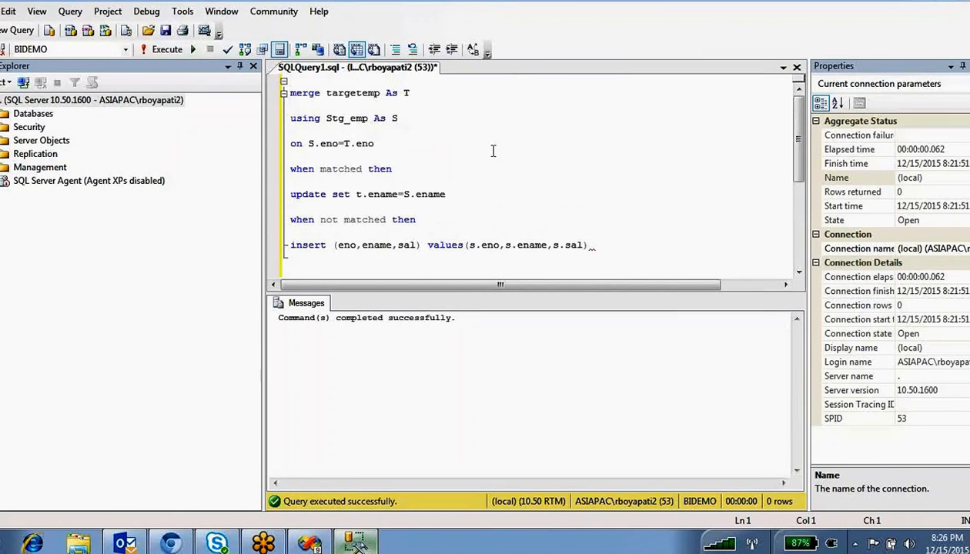
pyautogui.click(951, 67)
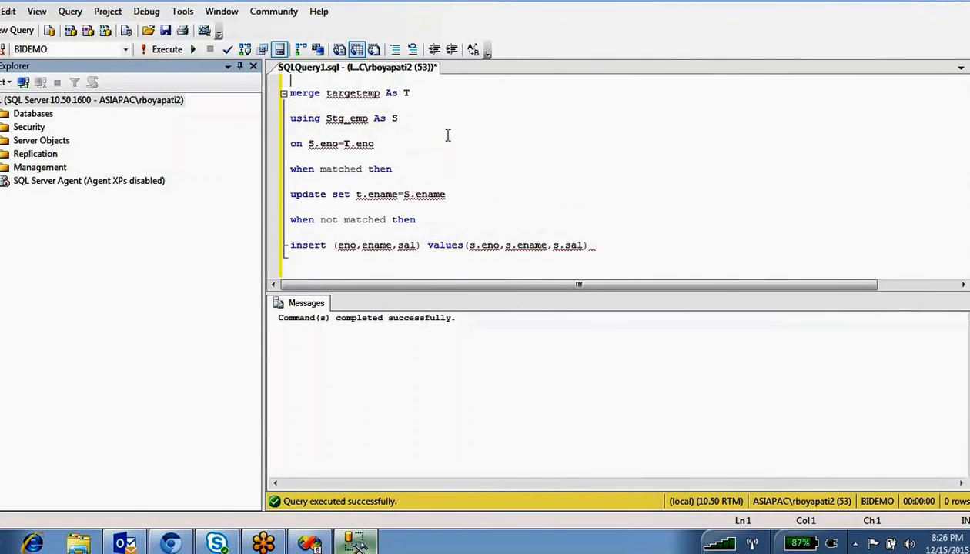
pyautogui.click(253, 66)
pyautogui.click(259, 244)
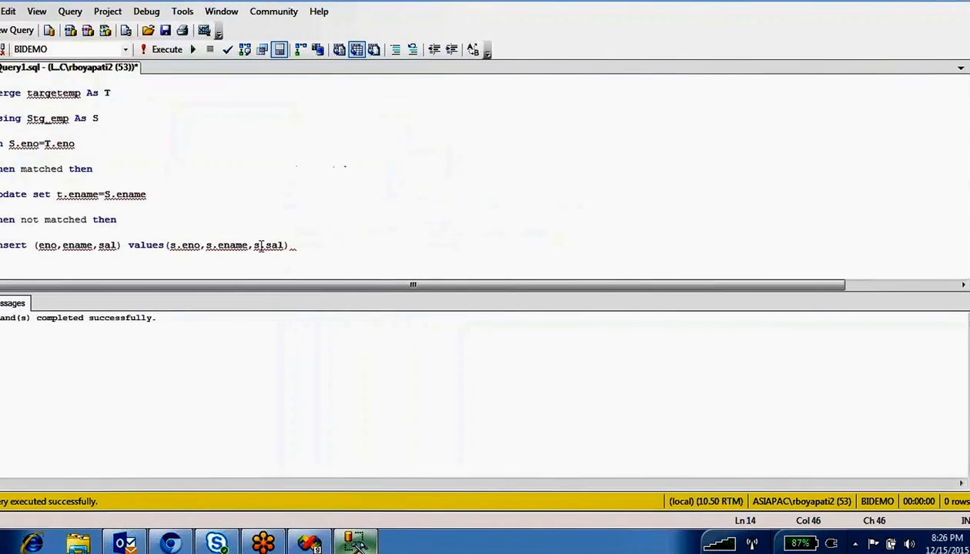
pyautogui.scroll(-1, 261, 245)
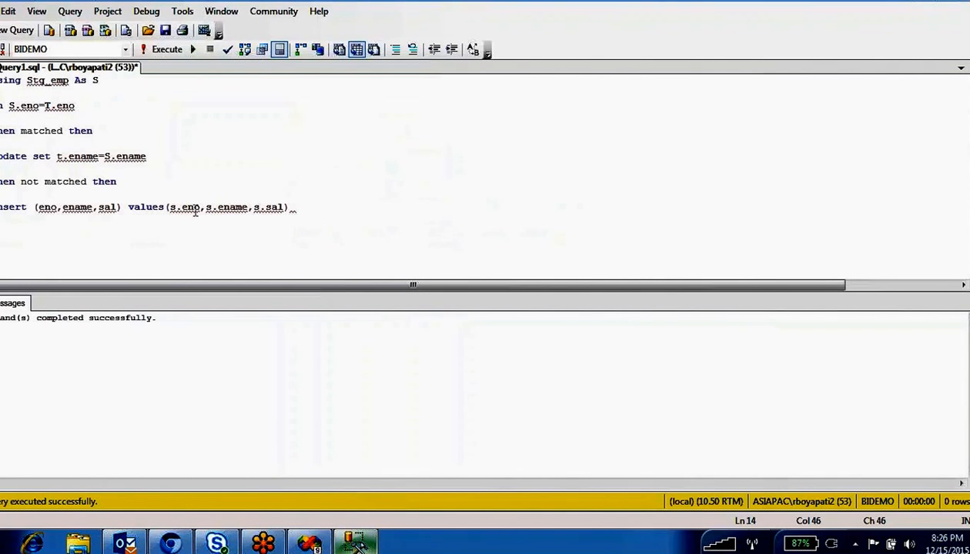
pyautogui.scroll(1, 125, 150)
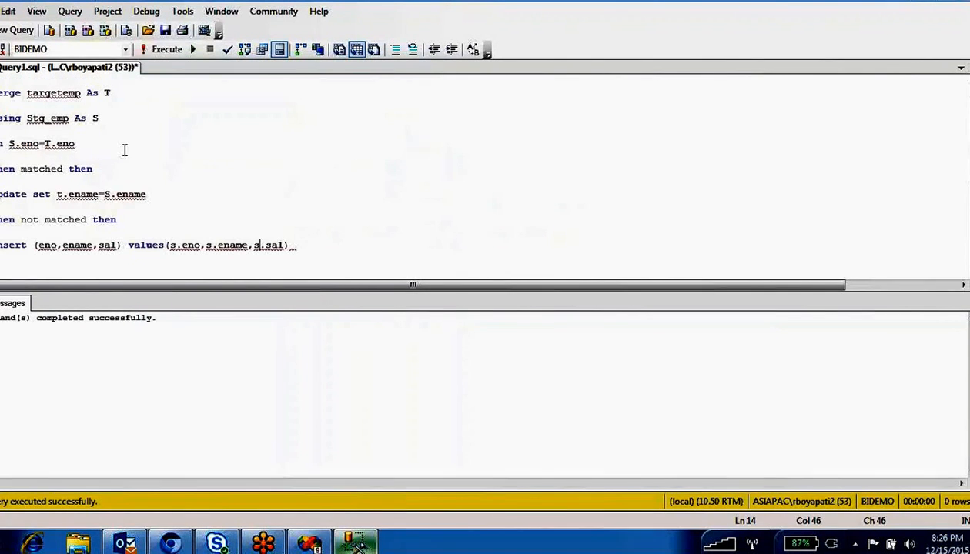
pyautogui.click(17, 93)
pyautogui.doubleClick(74, 93)
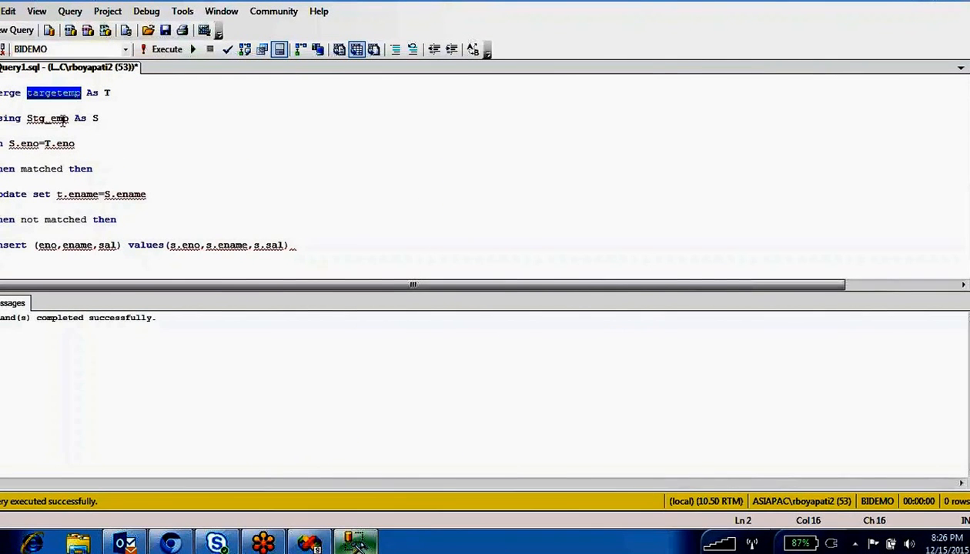
pyautogui.click(47, 119)
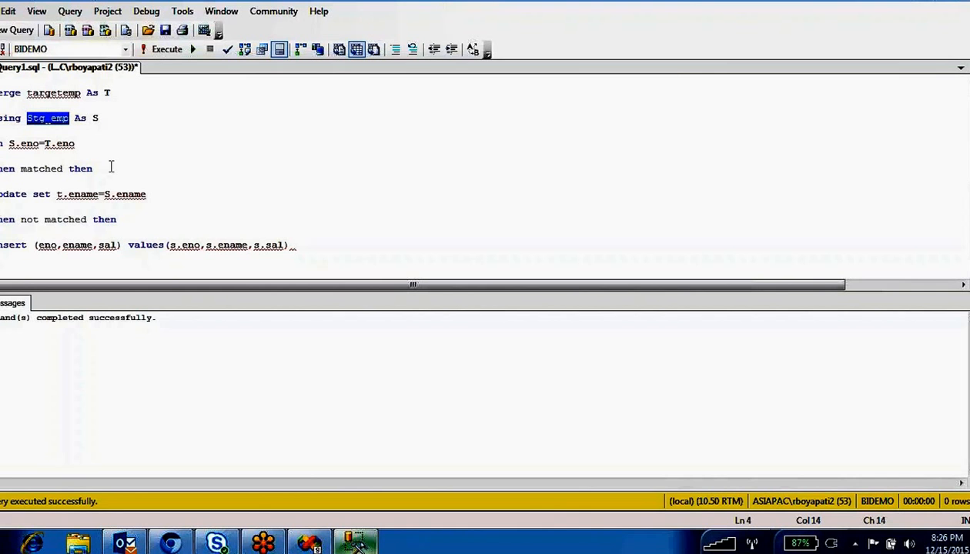
pyautogui.moveTo(92, 144); pyautogui.dragTo(8, 144)
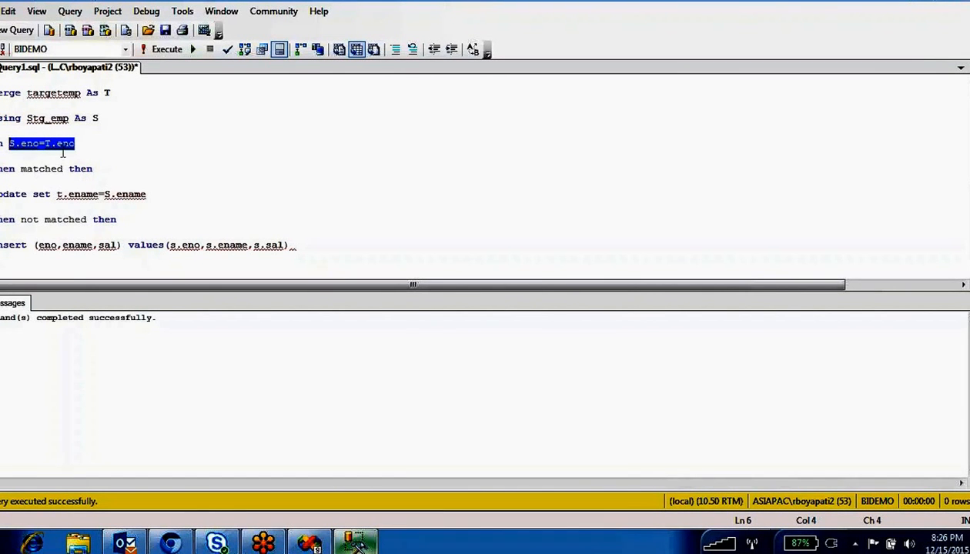
pyautogui.doubleClick(60, 119)
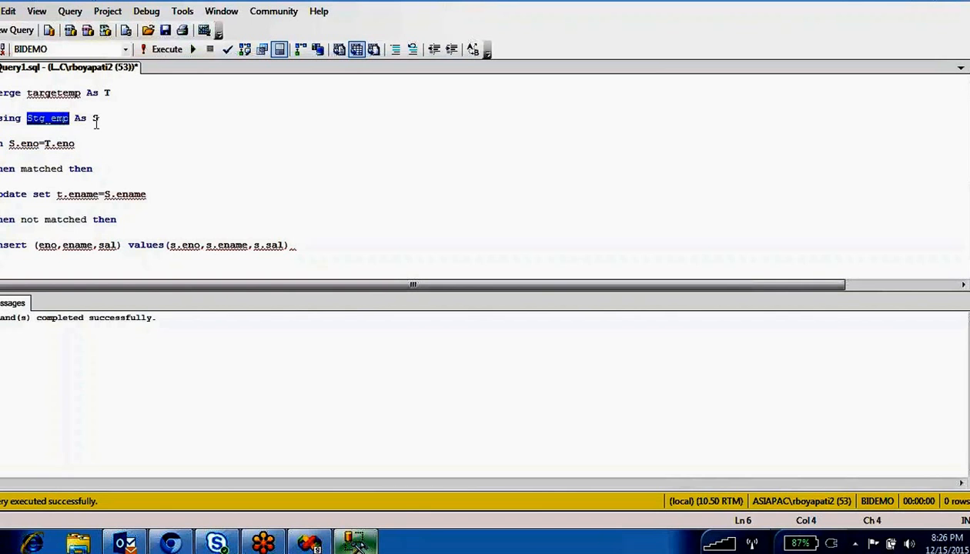
pyautogui.doubleClick(71, 144)
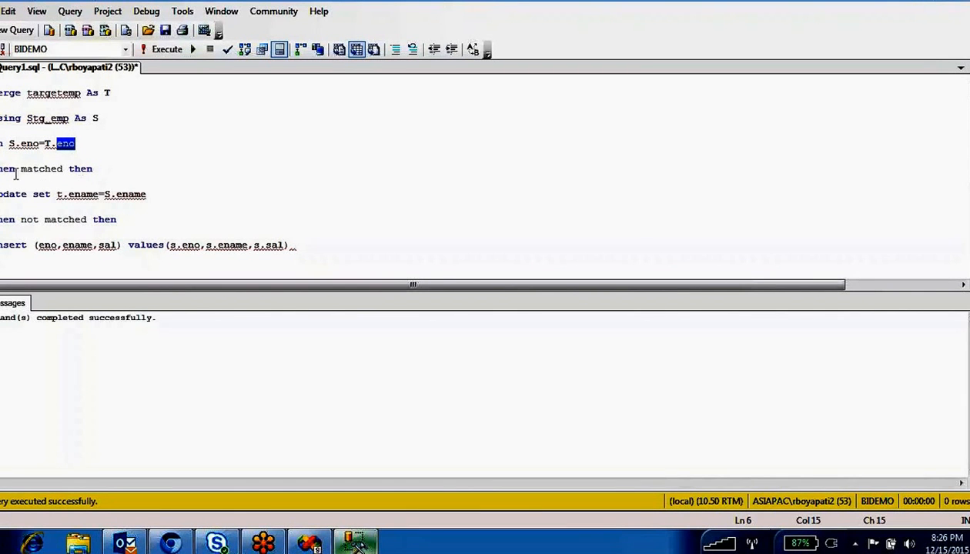
pyautogui.click(147, 194)
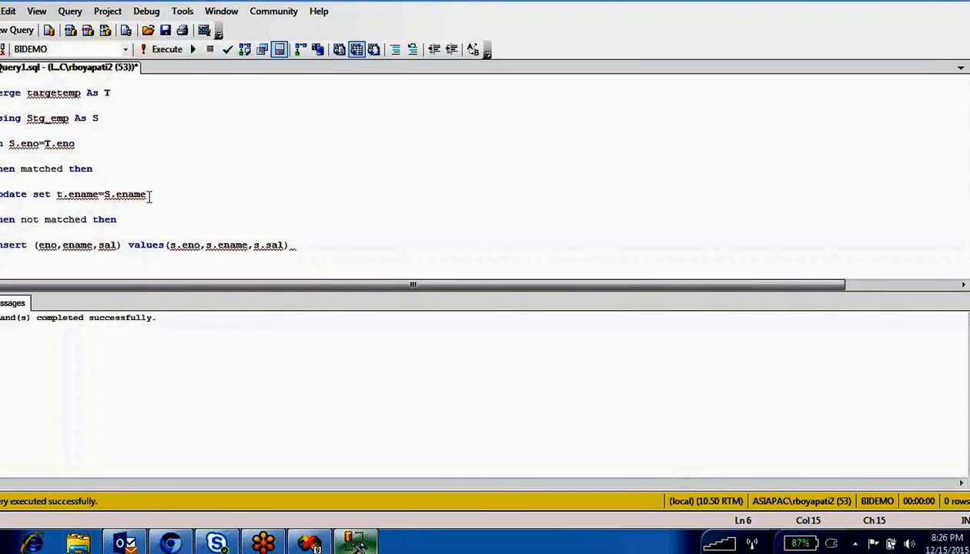
pyautogui.keyDown('shift'); pyautogui.click(65, 194); pyautogui.keyUp('shift')
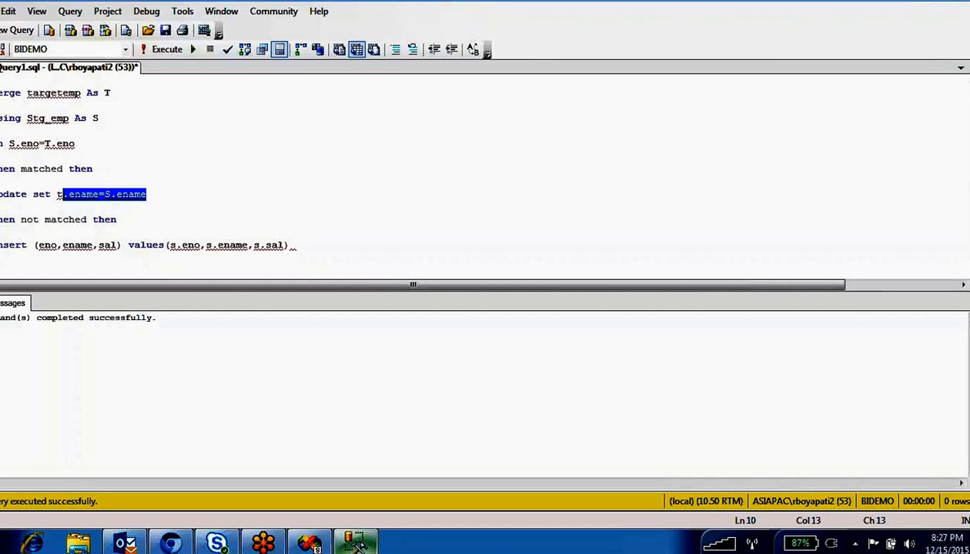
pyautogui.click(94, 194)
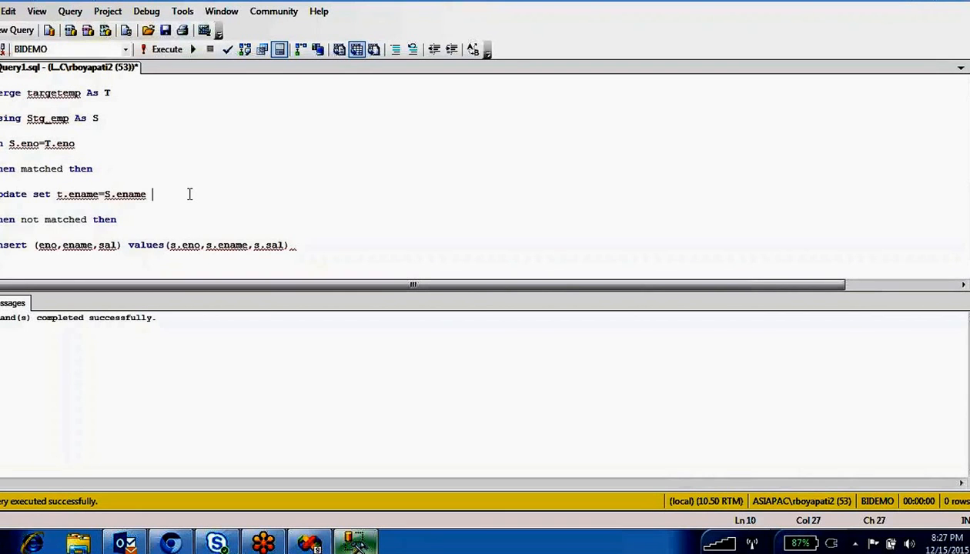
# - Add a t.sal=s.sal assignment on a new line of the MERGE update clause
pyautogui.press('Return')
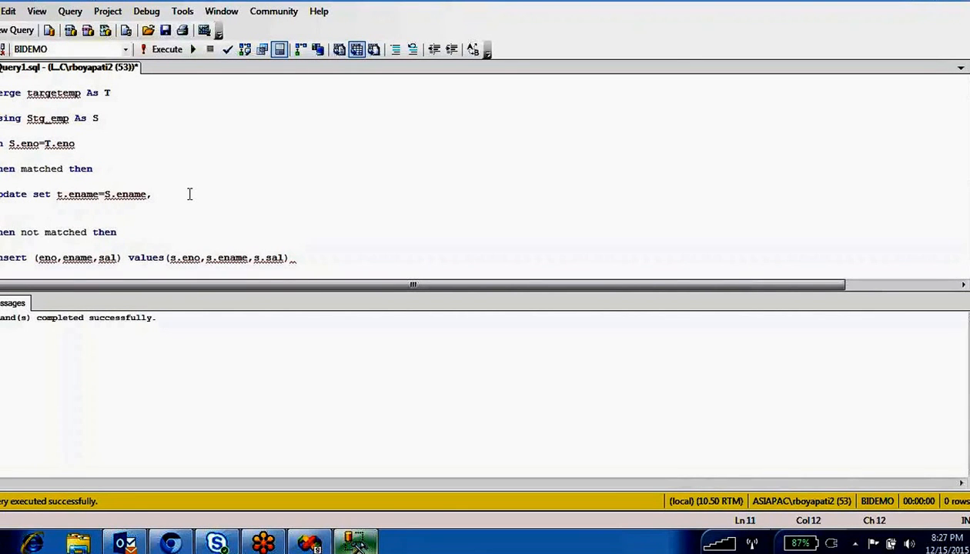
pyautogui.write('t.sal=s.sal')
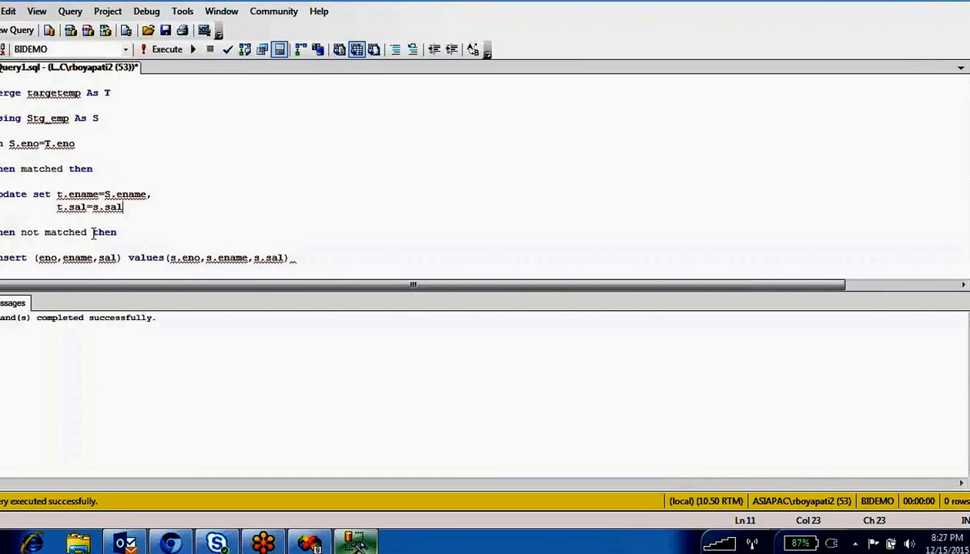
pyautogui.scroll(-1, 93, 234)
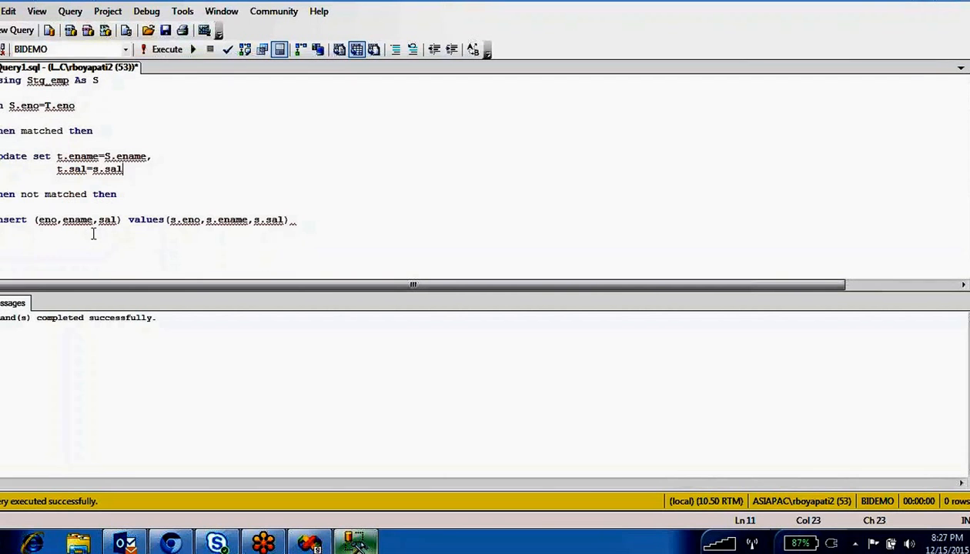
# - Review the matched clauses, the S.eno=T.eno join and the inserted values, ending at the insert line's end
pyautogui.doubleClick(29, 194)
pyautogui.doubleClick(65, 194)
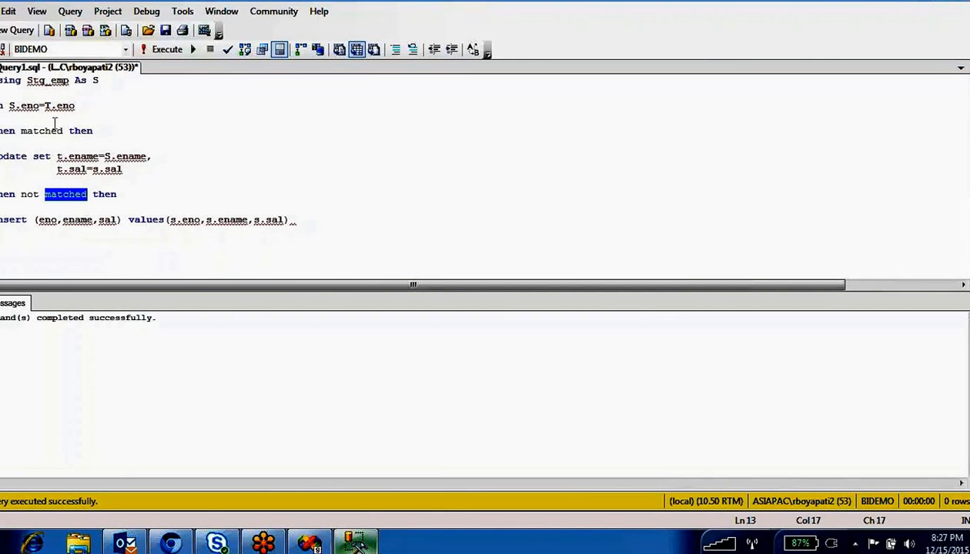
pyautogui.click(38, 107)
pyautogui.keyDown('shift'); pyautogui.click(14, 107); pyautogui.keyUp('shift')
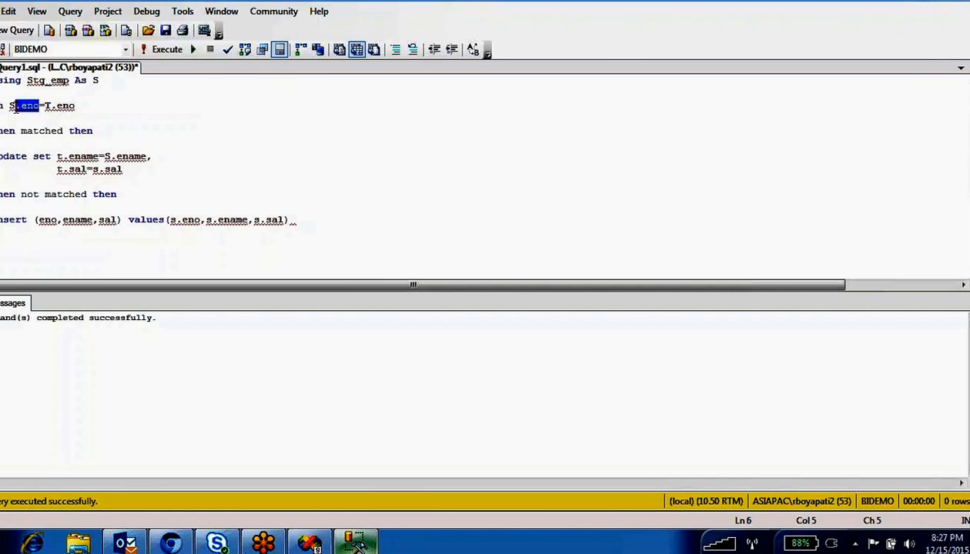
pyautogui.moveTo(80, 106); pyautogui.dragTo(51, 107)
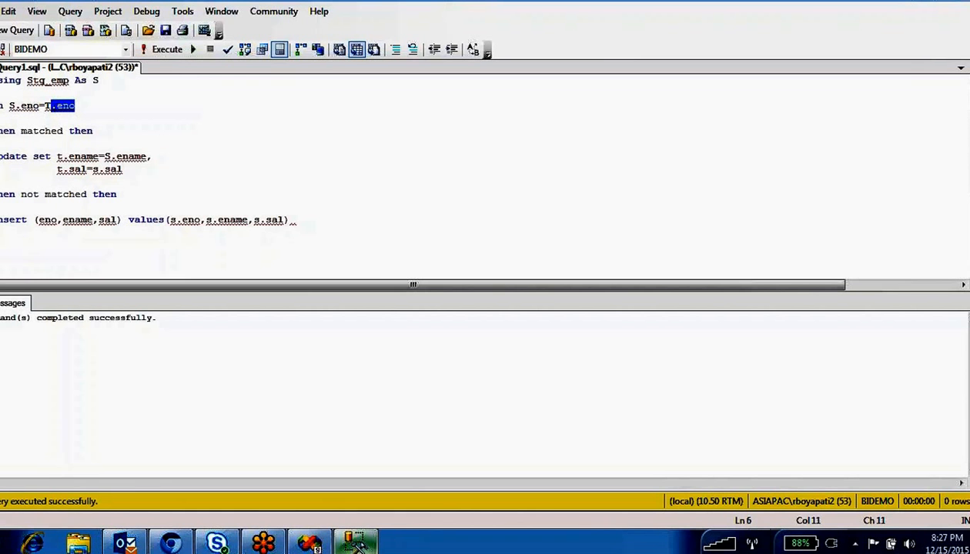
pyautogui.click(18, 108)
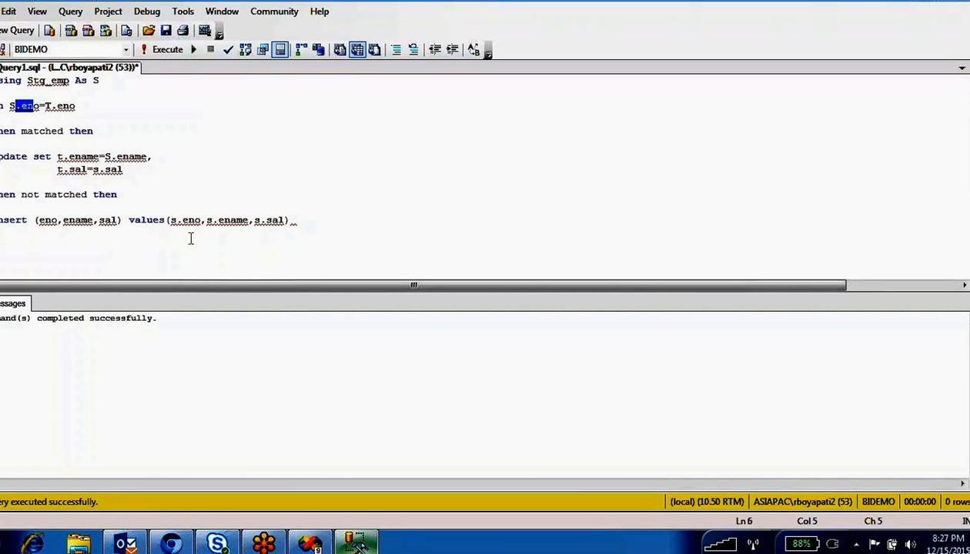
pyautogui.click(283, 220)
pyautogui.moveTo(284, 220); pyautogui.dragTo(190, 222)
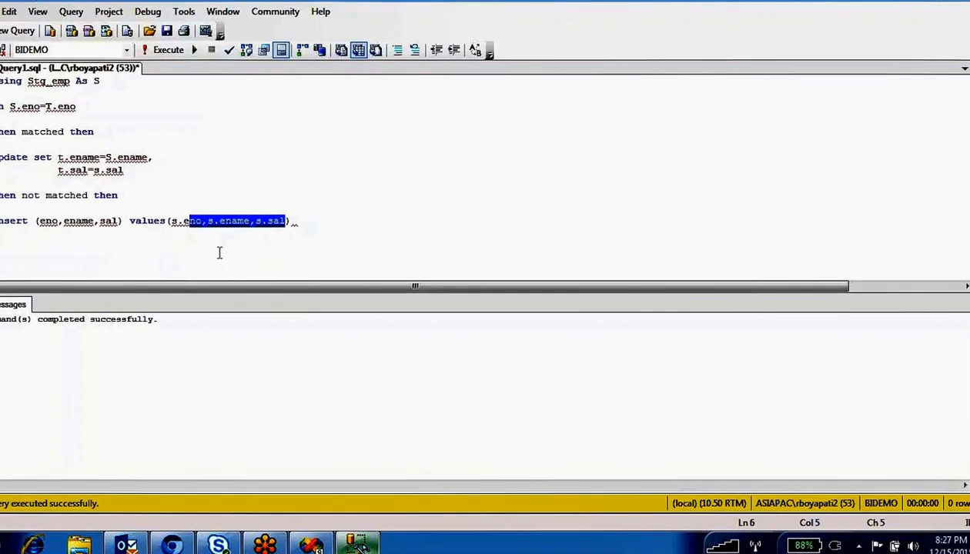
pyautogui.click(291, 220)
# - End the insert line with a semicolon, then run a web search for 'merge' in a new browser tab
pyautogui.write(';')
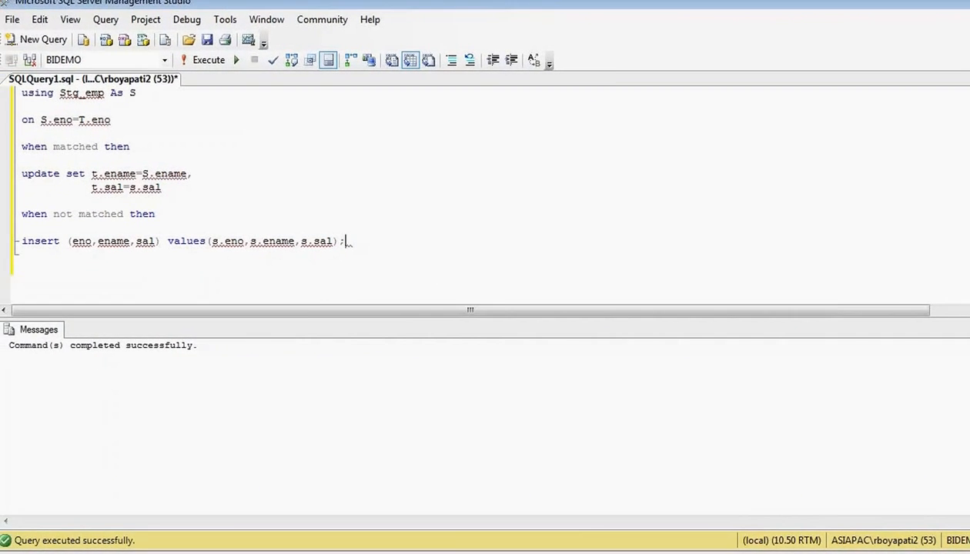
pyautogui.hotkey('alt', 'Tab')
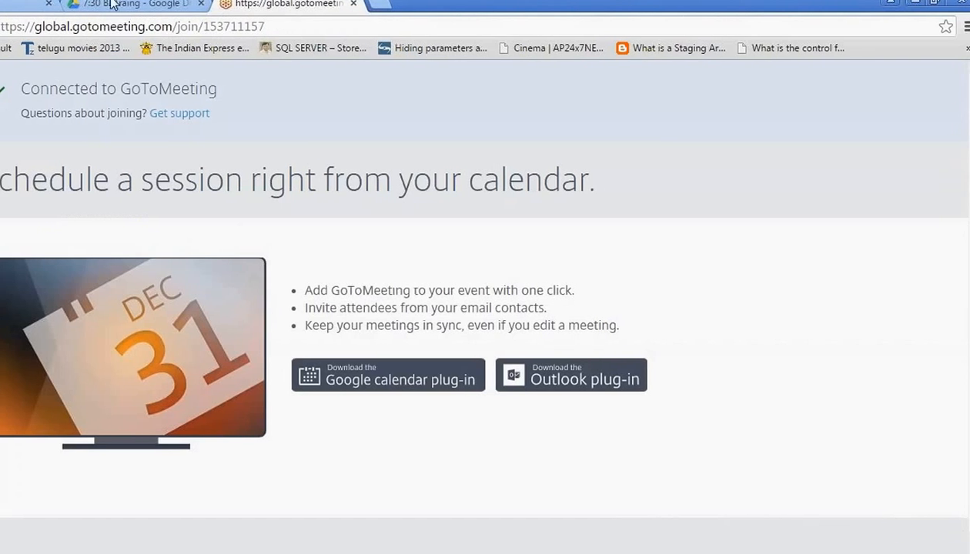
pyautogui.click(147, 5)
pyautogui.click(240, 7)
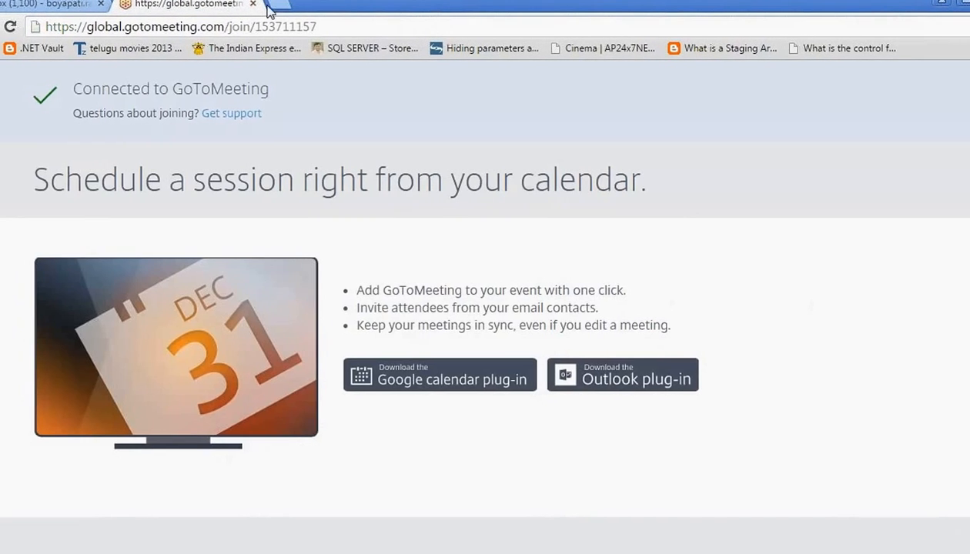
pyautogui.hotkey('ctrl', 't')
pyautogui.write('merge')
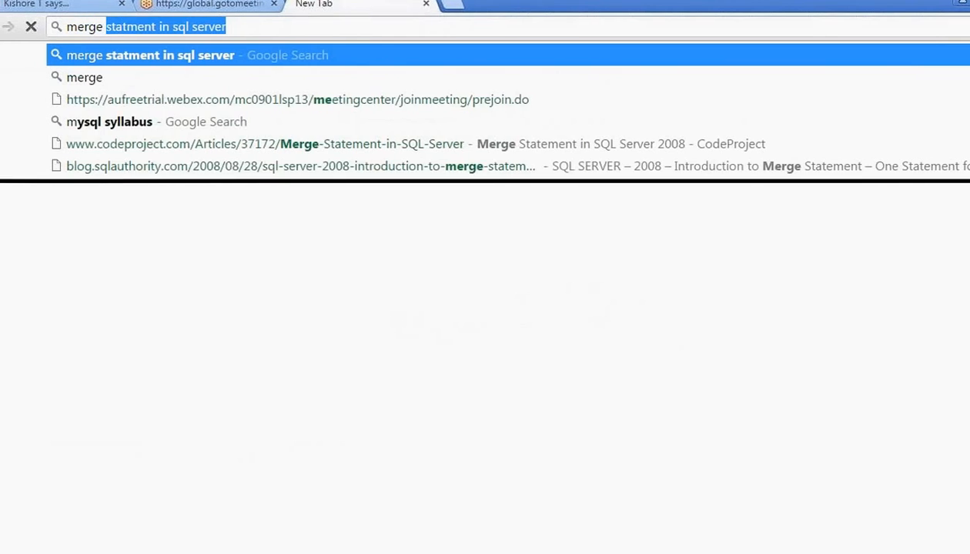
pyautogui.press('Return')
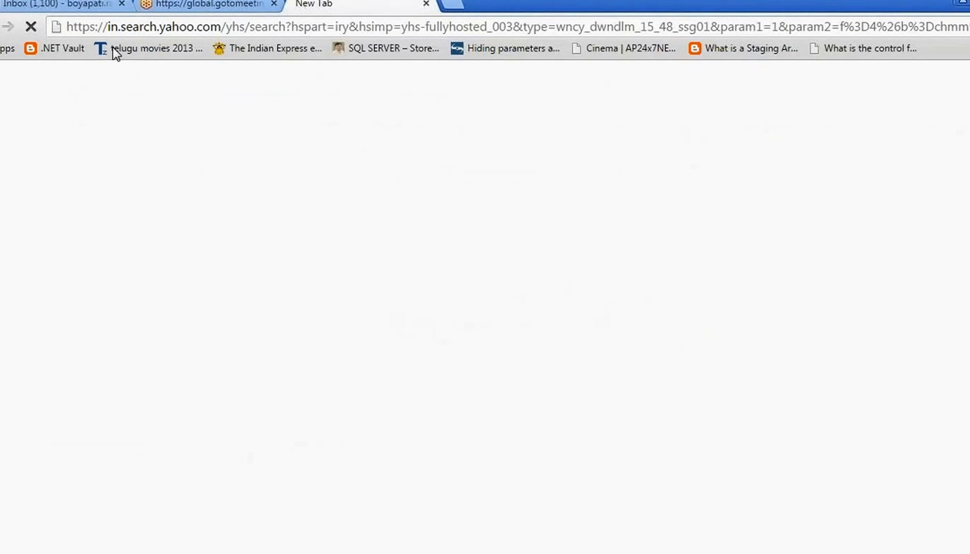
# - Open the CodeProject, Simple Talk and T-SQL MERGE tips results in new tabs and close GoToMeeting
pyautogui.click(69, 4)
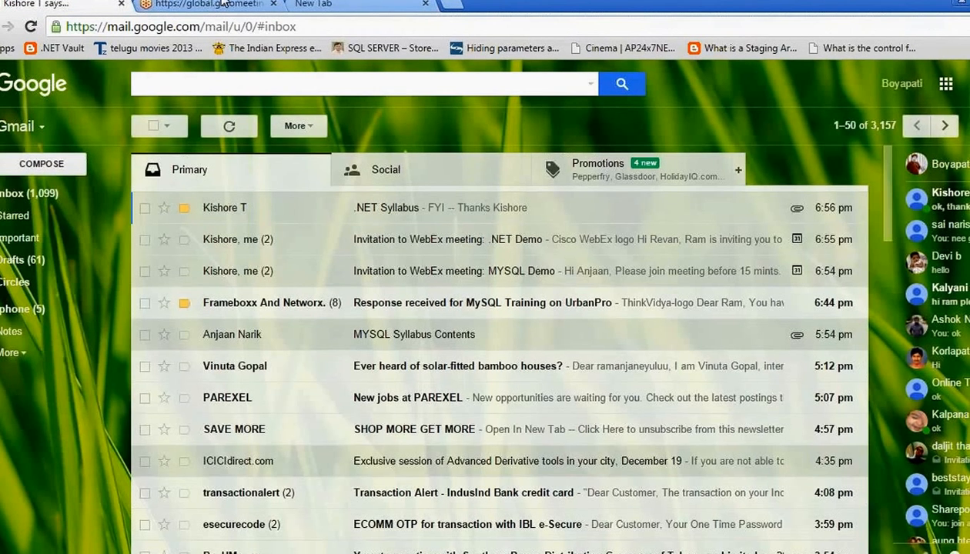
pyautogui.click(223, 4)
pyautogui.click(326, 4)
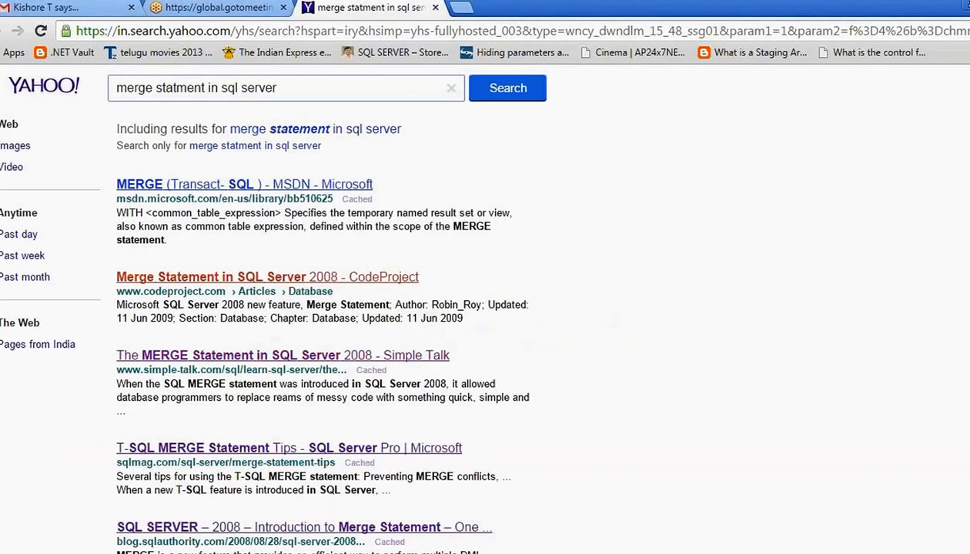
pyautogui.rightClick(249, 278)
pyautogui.click(250, 287)
pyautogui.rightClick(206, 355)
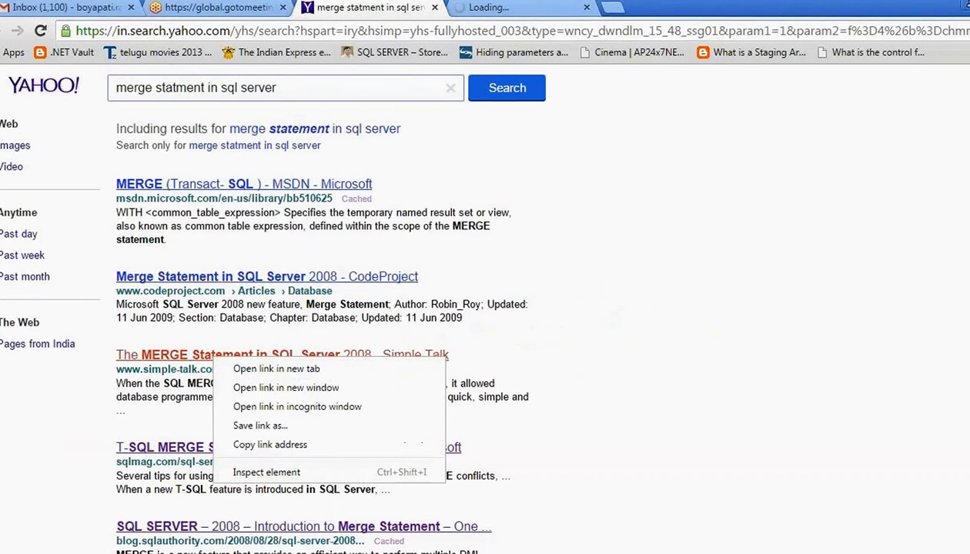
pyautogui.click(223, 360)
pyautogui.rightClick(210, 448)
pyautogui.click(274, 328)
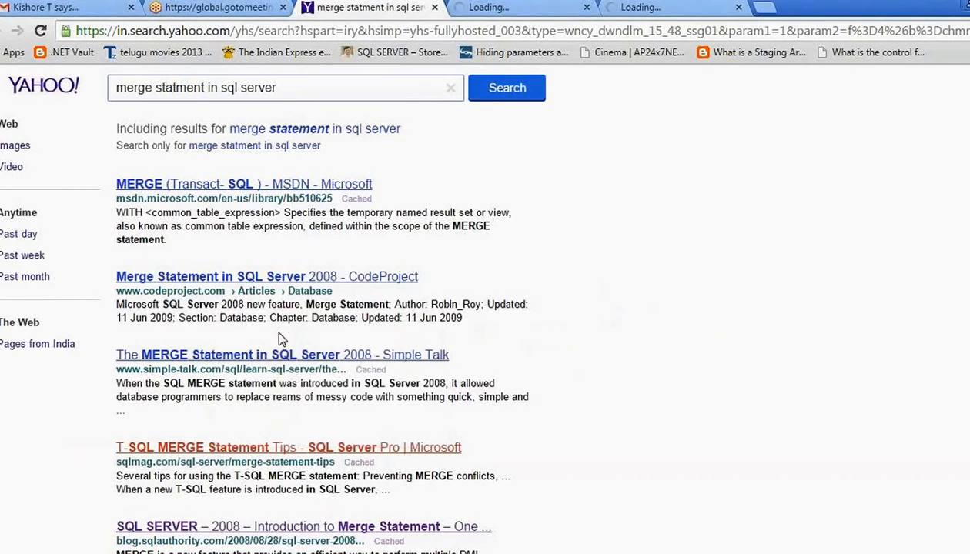
pyautogui.click(283, 7)
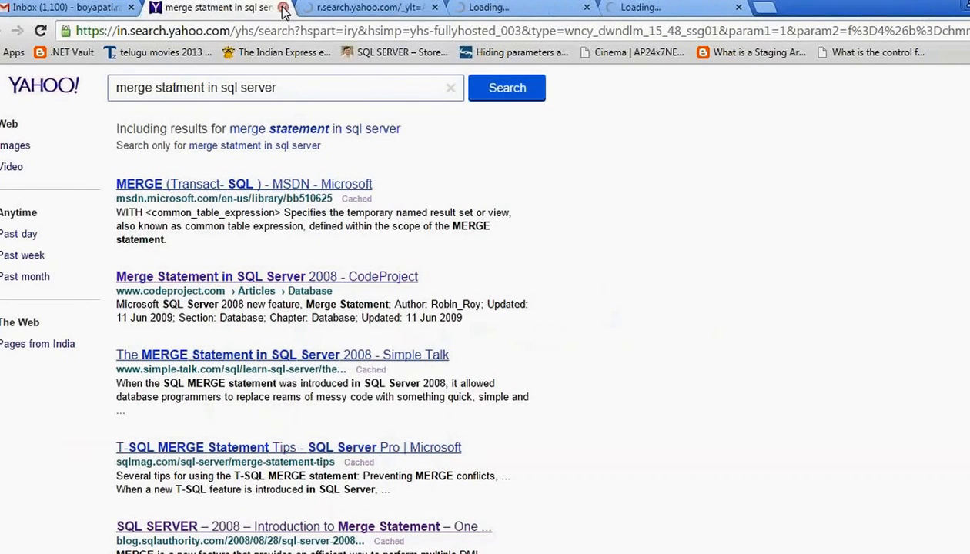
# - Read through the MERGE articles, finishing on Simple-Talk's WHEN NOT MATCHED example, then return to Management Studio
pyautogui.click(362, 7)
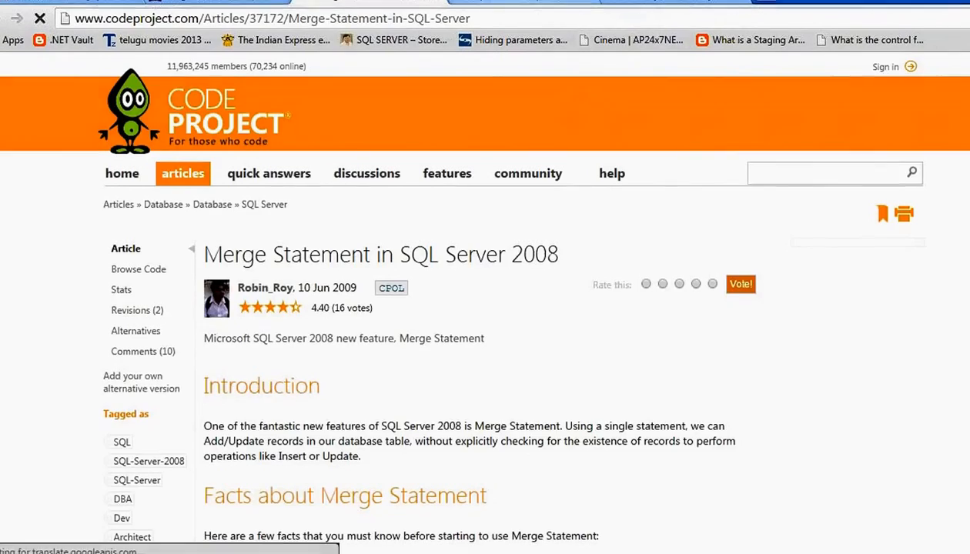
pyautogui.click(504, 3)
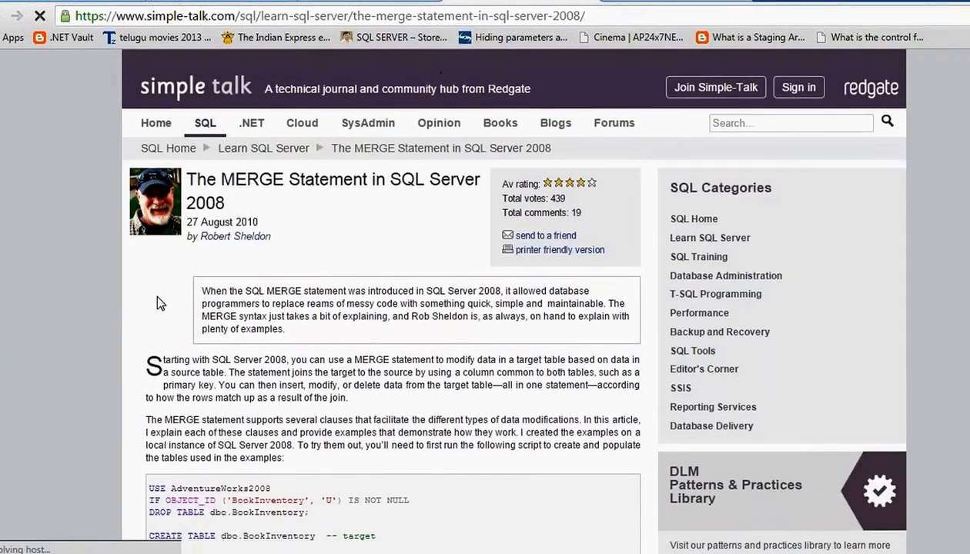
pyautogui.scroll(-15, 173, 388)
pyautogui.scroll(-10, 173, 389)
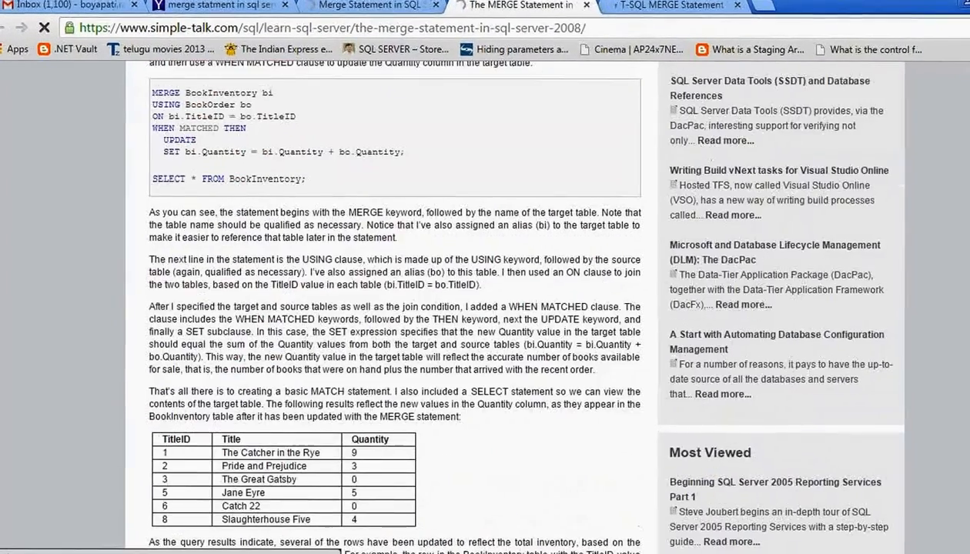
pyautogui.click(669, 6)
pyautogui.scroll(-20, 604, 263)
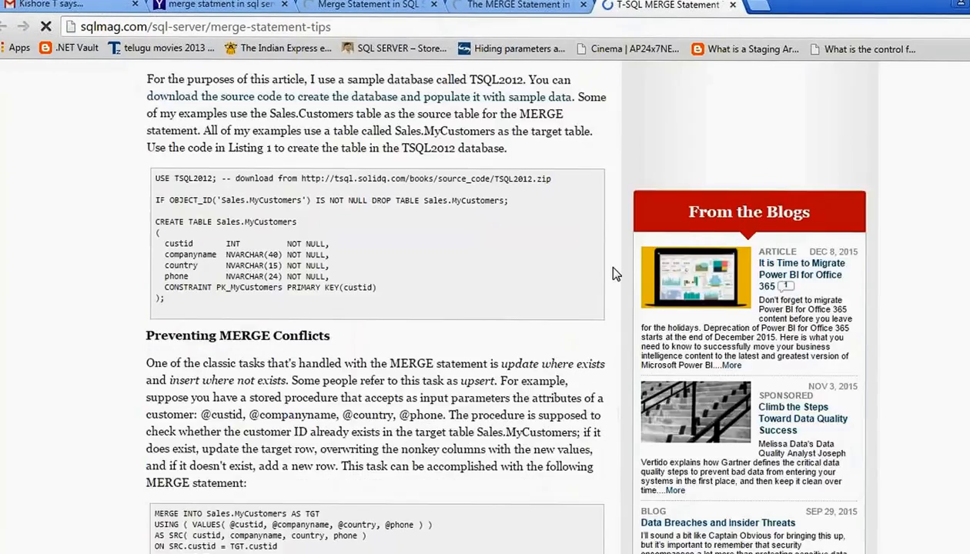
pyautogui.scroll(3, 616, 286)
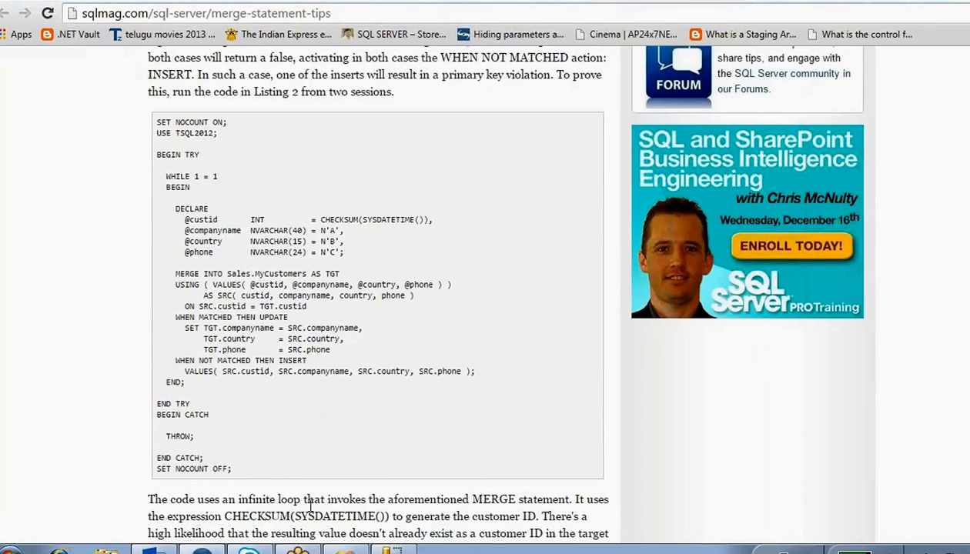
pyautogui.scroll(-7, 314, 505)
pyautogui.click(518, 2)
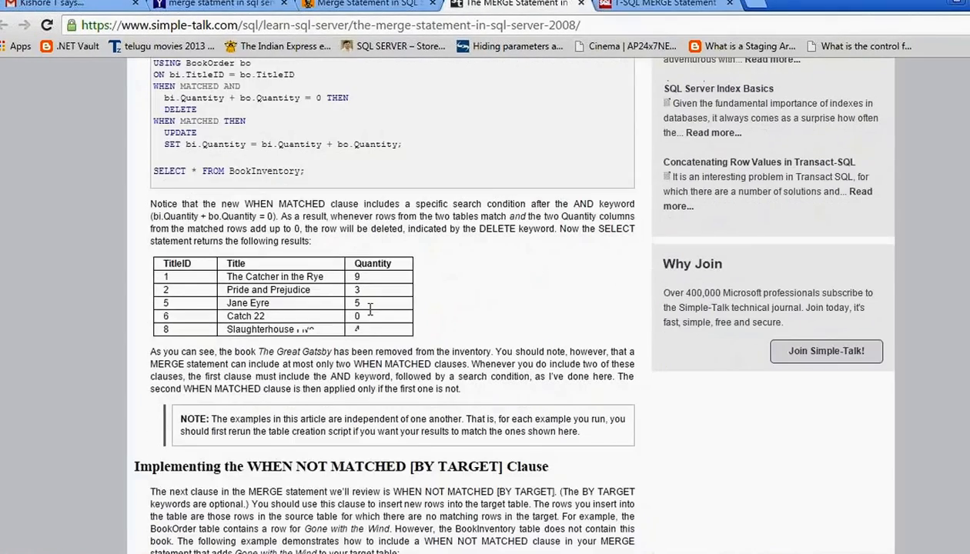
pyautogui.scroll(2, 368, 309)
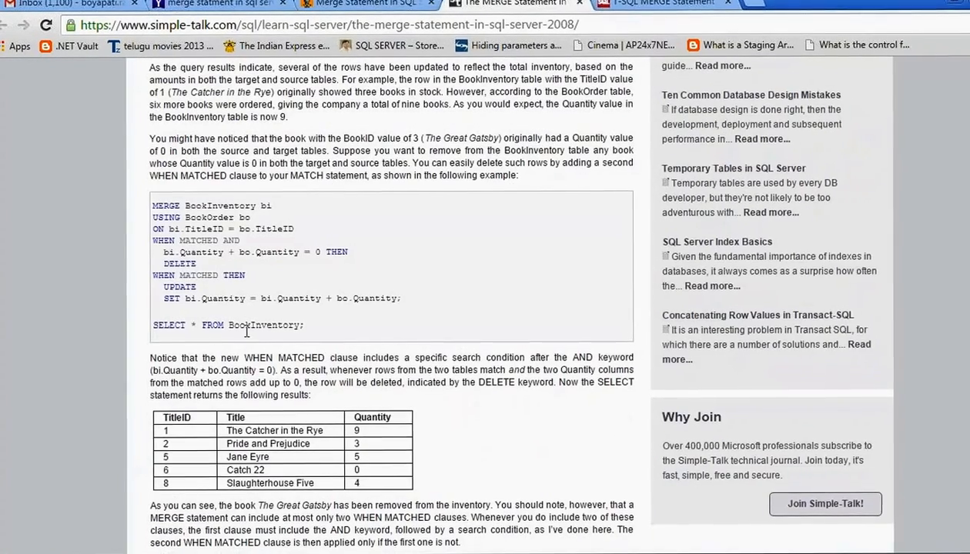
pyautogui.scroll(-6, 343, 309)
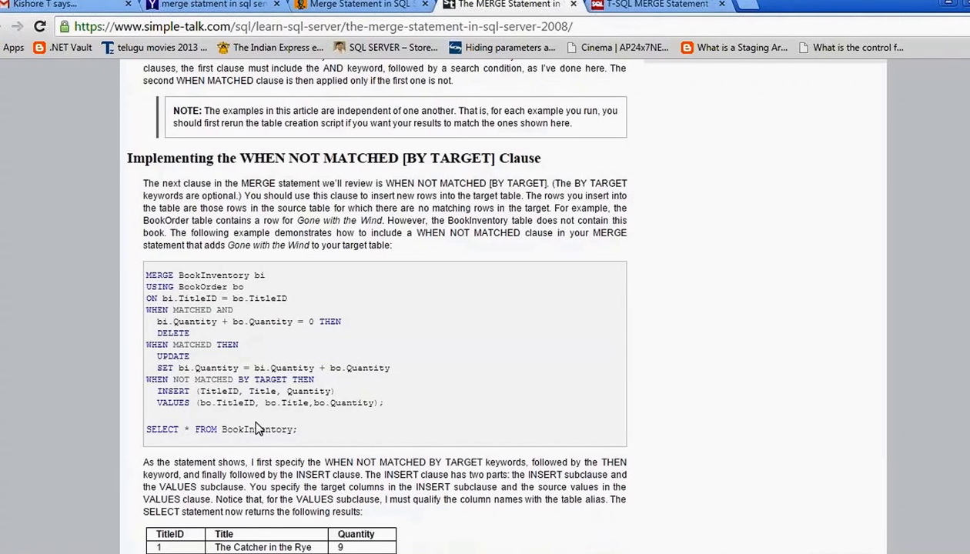
pyautogui.hotkey('alt', 'Tab')
# - Select and copy the whole MERGE query into targetemp, then go back to Visual Studio
pyautogui.click(266, 224)
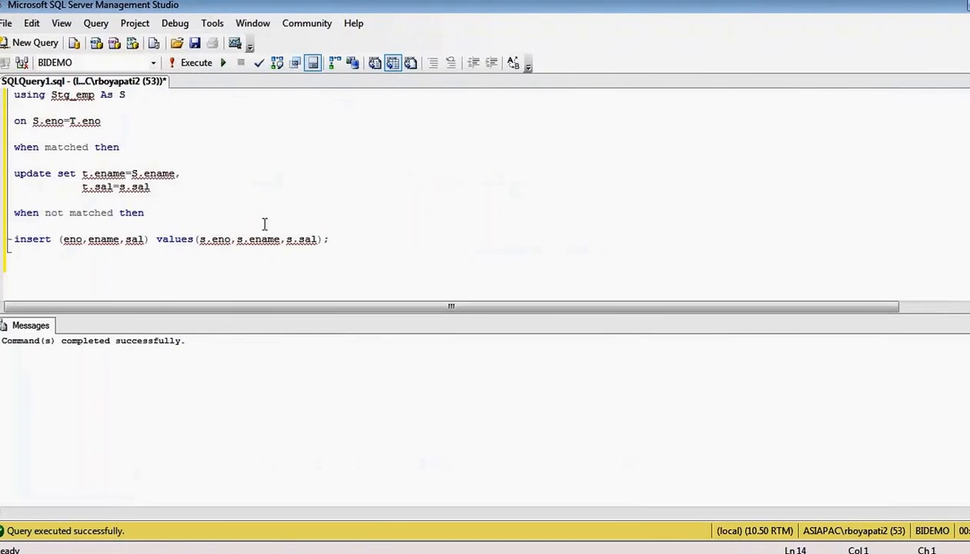
pyautogui.scroll(1, 265, 224)
pyautogui.hotkey('ctrl', 'a')
pyautogui.hotkey('ctrl', 'c')
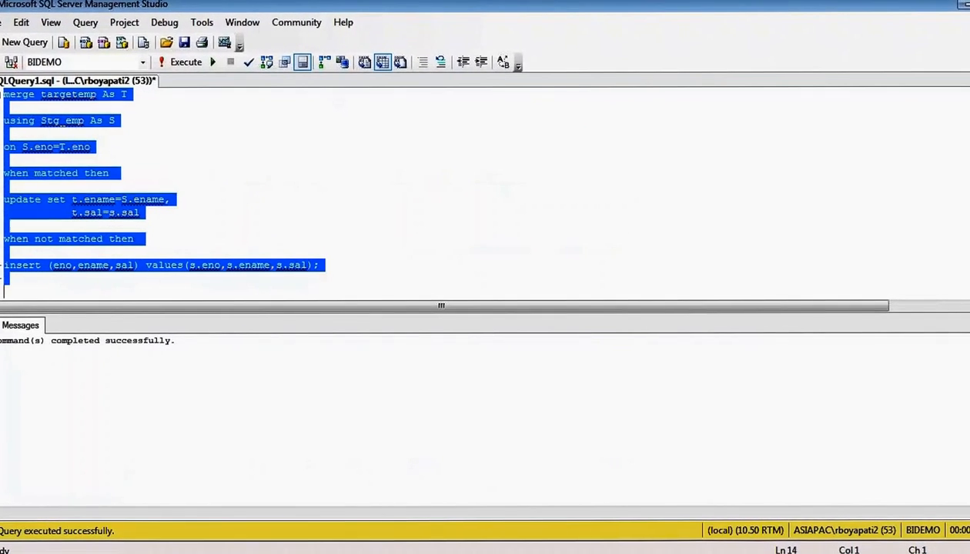
pyautogui.hotkey('alt', 'Tab')
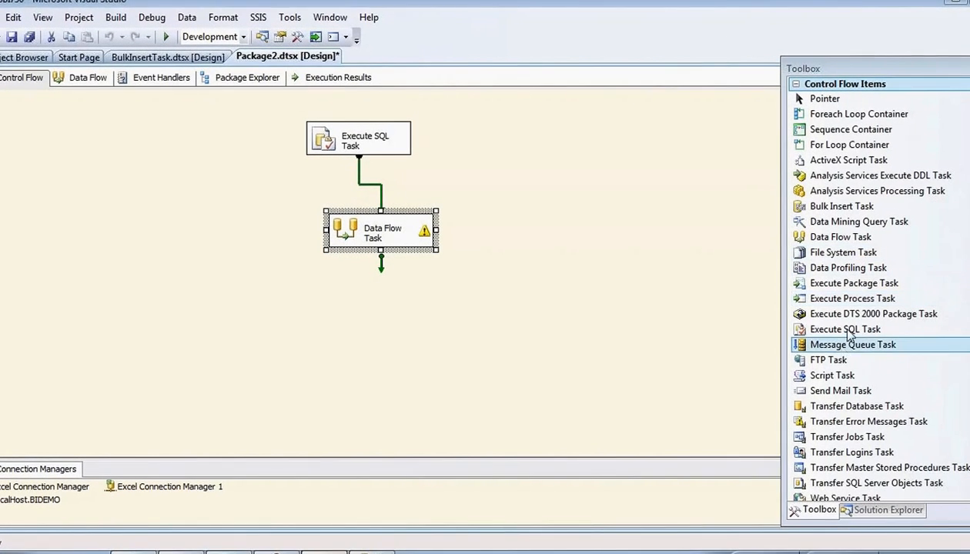
# - Add Execute SQL Task 1 below the Data Flow Task and connect them with the precedence arrow
pyautogui.moveTo(840, 330); pyautogui.dragTo(343, 301)
pyautogui.click(383, 270)
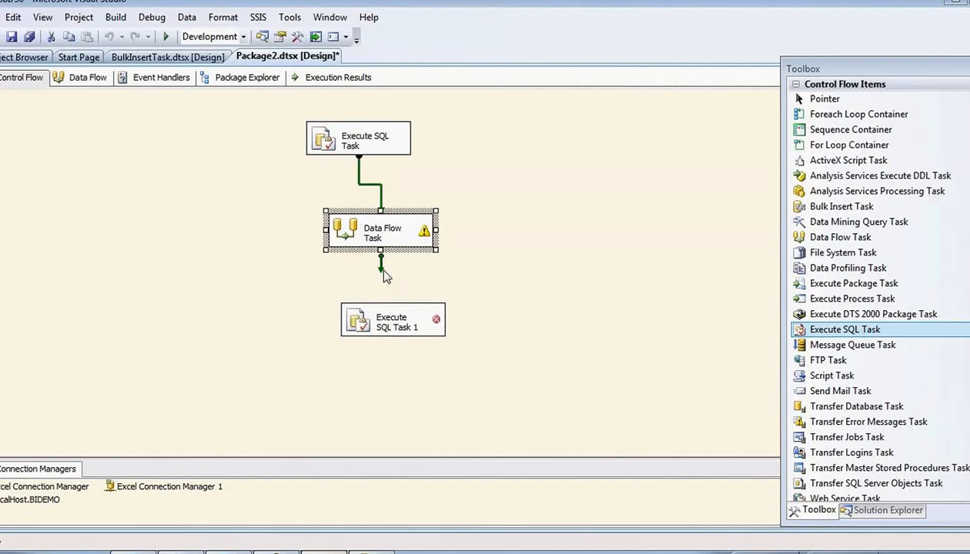
pyautogui.moveTo(380, 271); pyautogui.dragTo(385, 323)
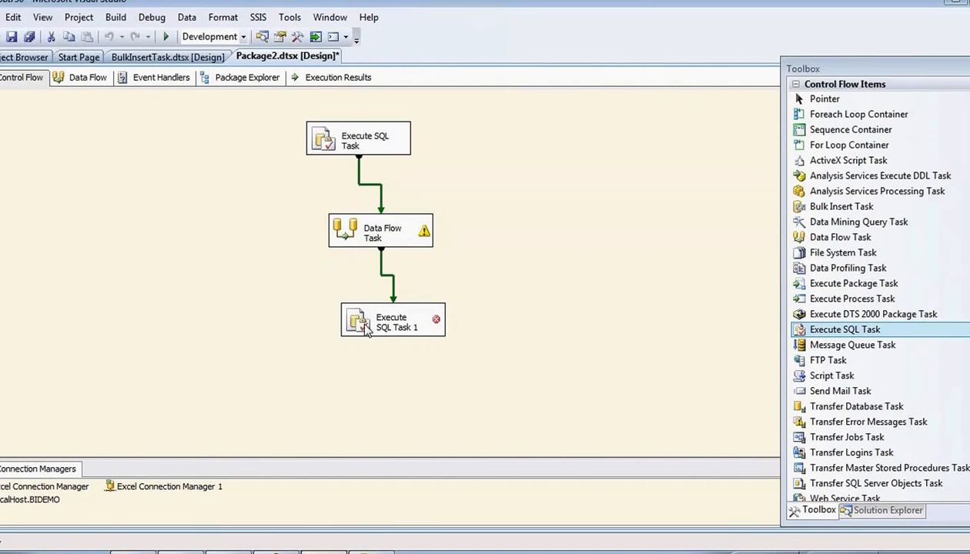
# - Set Execute SQL Task 1's connection to LocalHost.BIDEMO and paste the MERGE as its SQLStatement
pyautogui.doubleClick(358, 322)
pyautogui.click(577, 274)
pyautogui.click(754, 273)
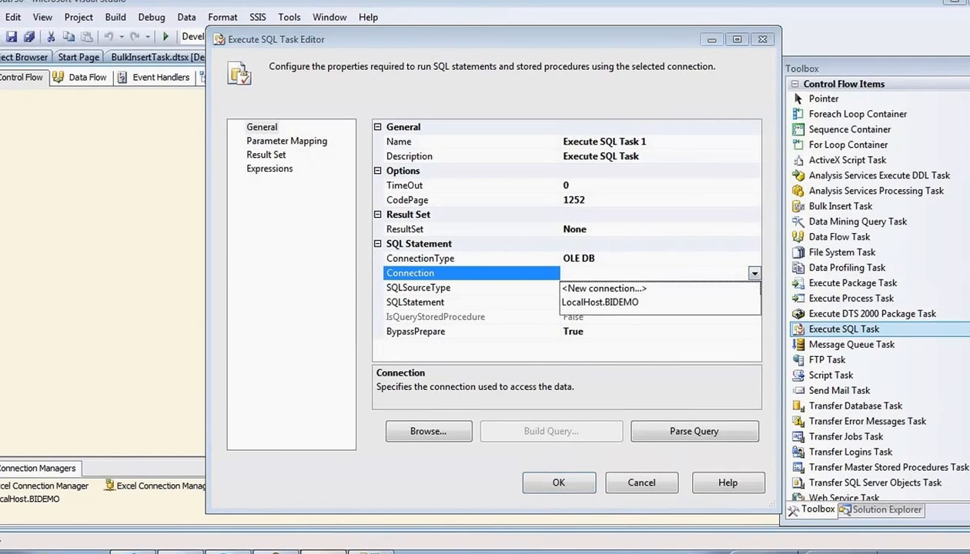
pyautogui.click(599, 302)
pyautogui.click(655, 302)
pyautogui.click(722, 301)
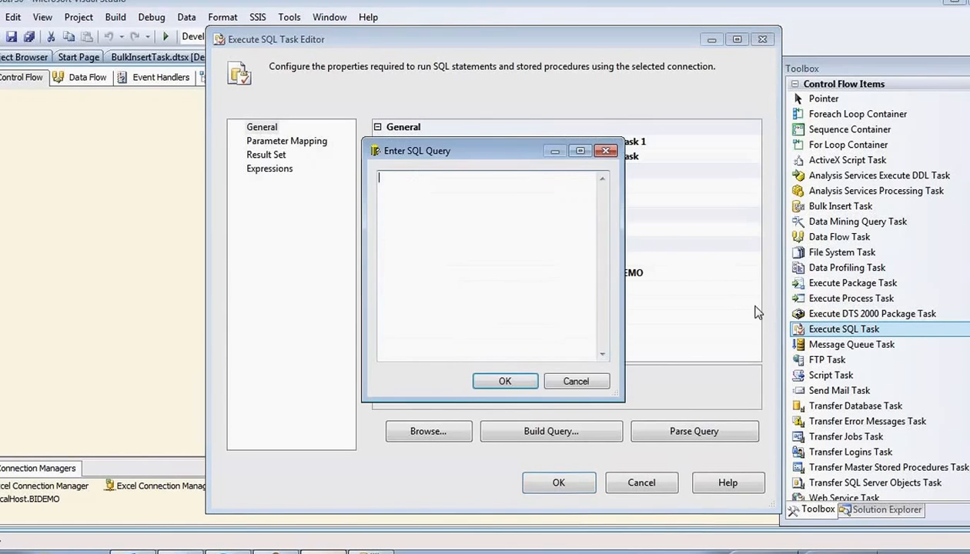
pyautogui.hotkey('ctrl', 'v')
pyautogui.click(505, 381)
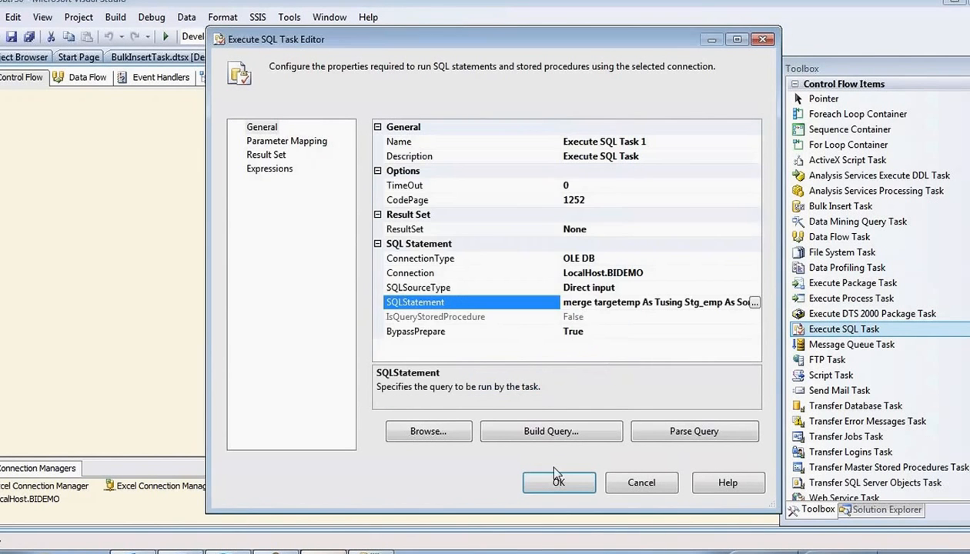
pyautogui.click(559, 483)
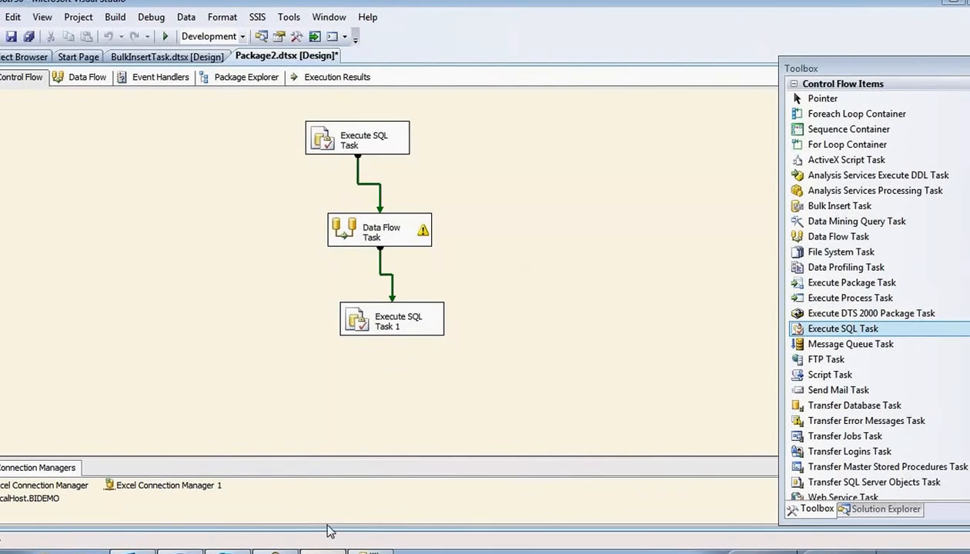
# - Add 'select * from targetemp' at the top of the script and run it
pyautogui.click(369, 551)
pyautogui.click(422, 194)
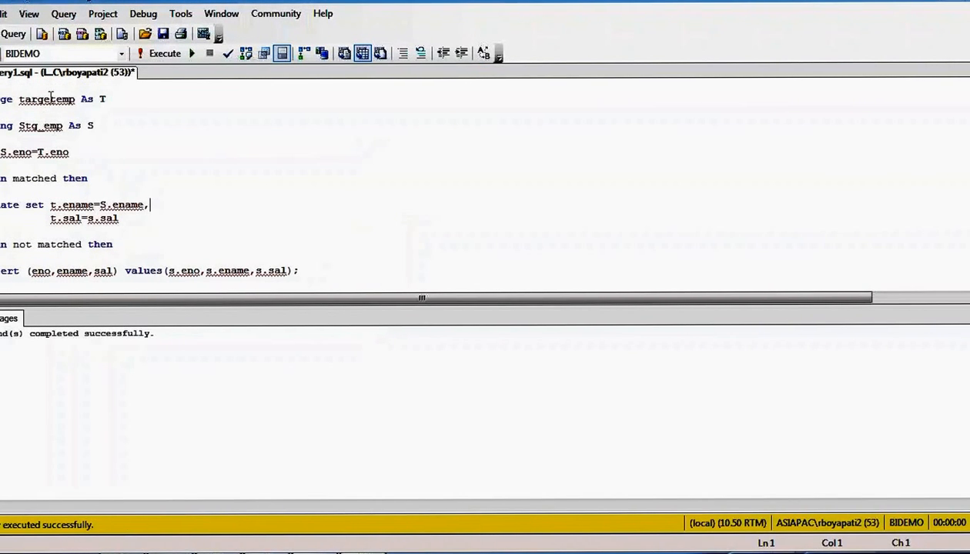
pyautogui.doubleClick(51, 99)
pyautogui.hotkey('ctrl', 'c')
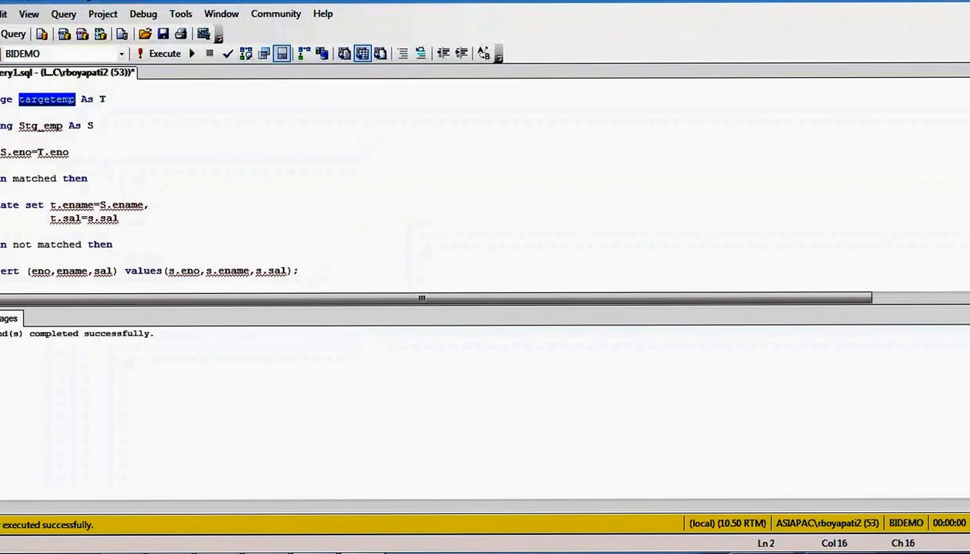
pyautogui.click(8, 90)
pyautogui.press('Return')
pyautogui.press('Return')
pyautogui.press('Return')
pyautogui.press('Return')
pyautogui.press('Return')
pyautogui.press('Return')
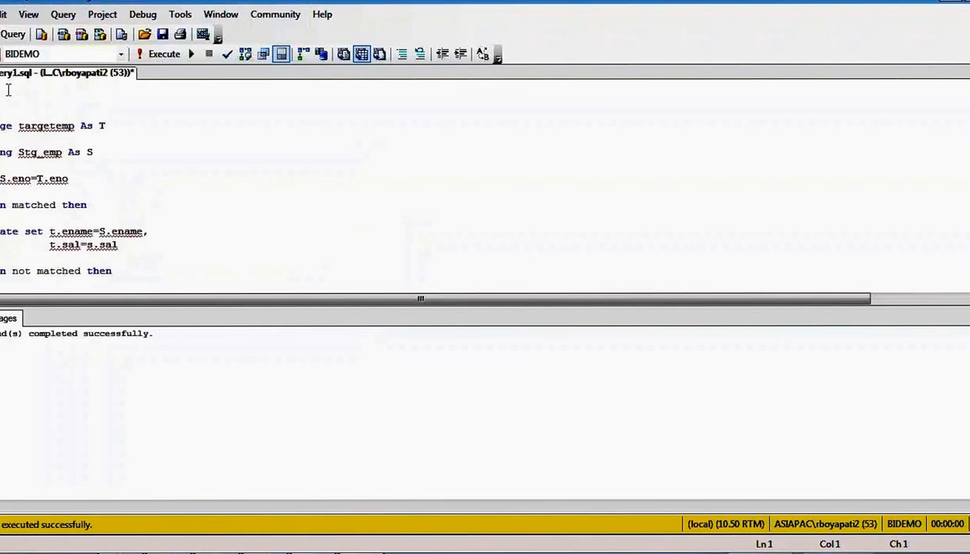
pyautogui.press('Up')
pyautogui.press('Up')
pyautogui.press('Up')
pyautogui.press('Up')
pyautogui.press('Up')
pyautogui.press('Up')
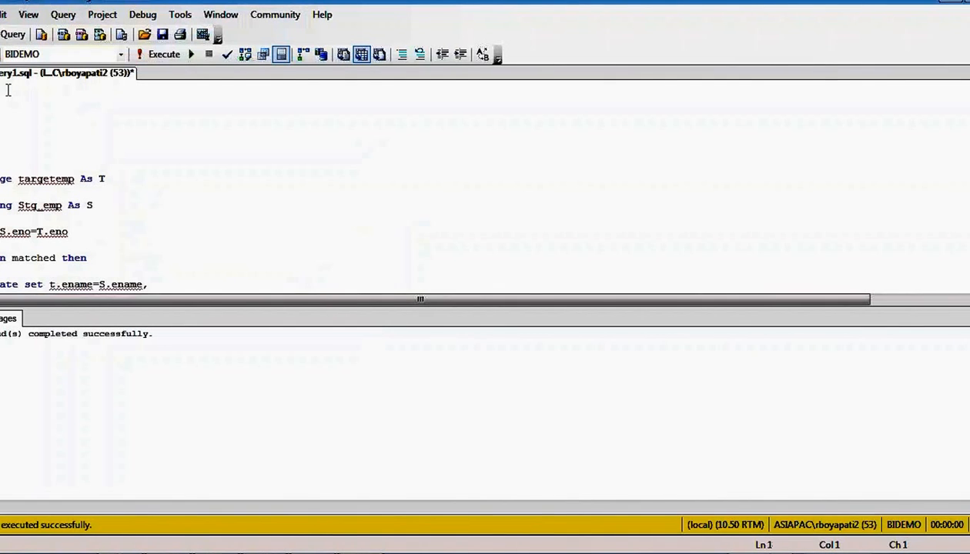
pyautogui.hotkey('ctrl', 'v')
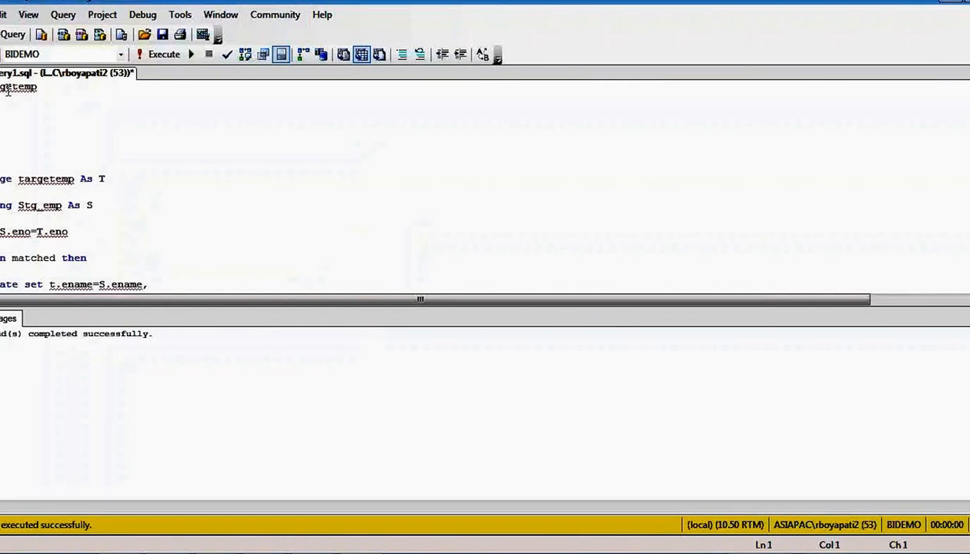
pyautogui.write('select * f')
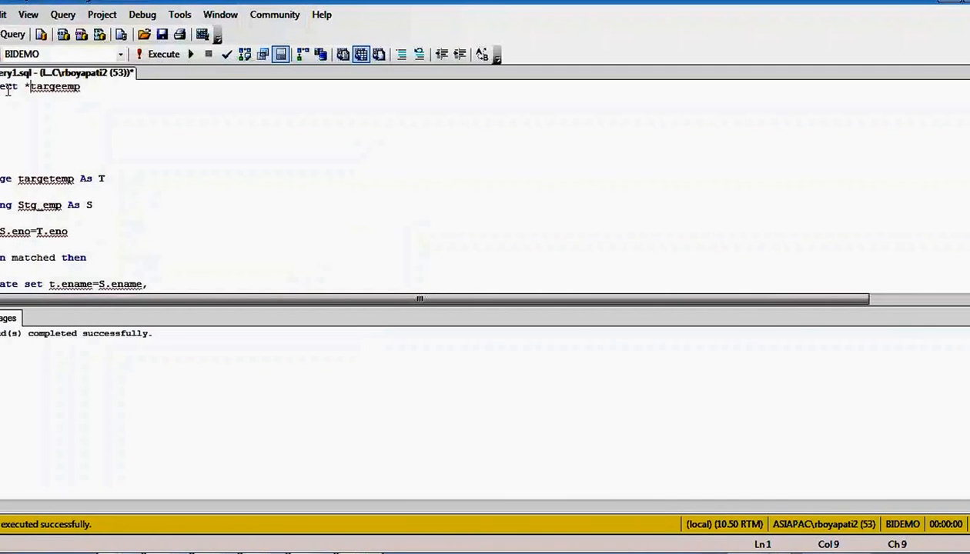
pyautogui.write('rom')
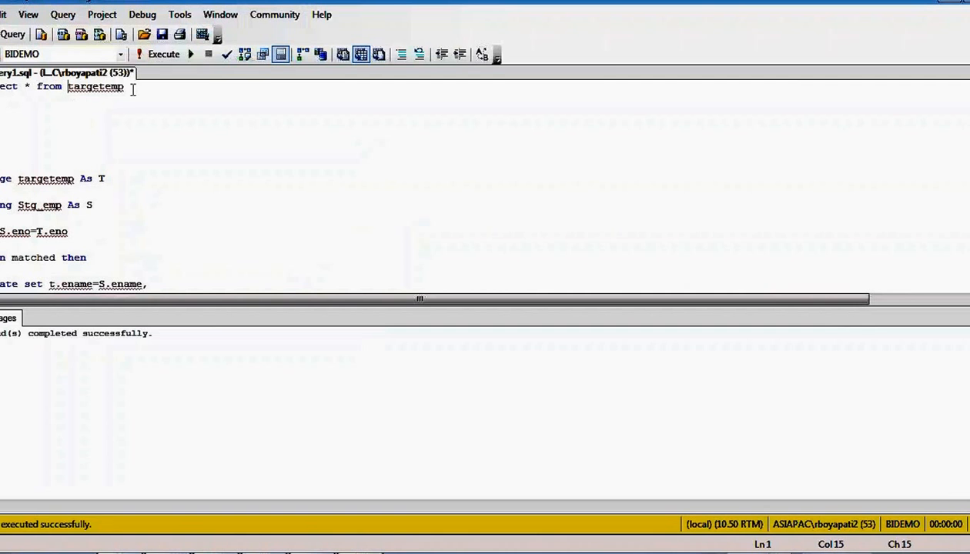
pyautogui.moveTo(126, 86); pyautogui.dragTo(0, 87)
pyautogui.press('F5')
pyautogui.click(2, 86)
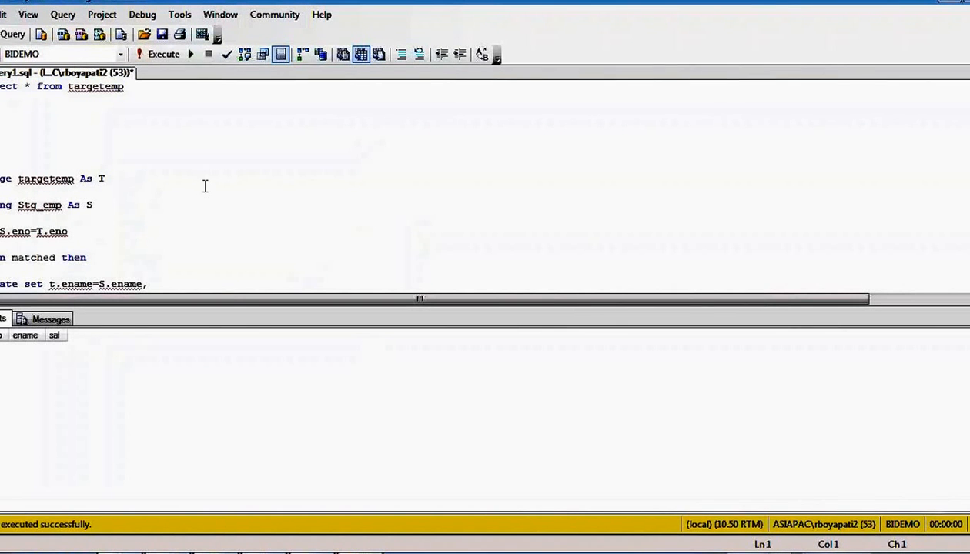
# - Add 'select * from Stg_emp' above the targetemp query and run it
pyautogui.doubleClick(44, 205)
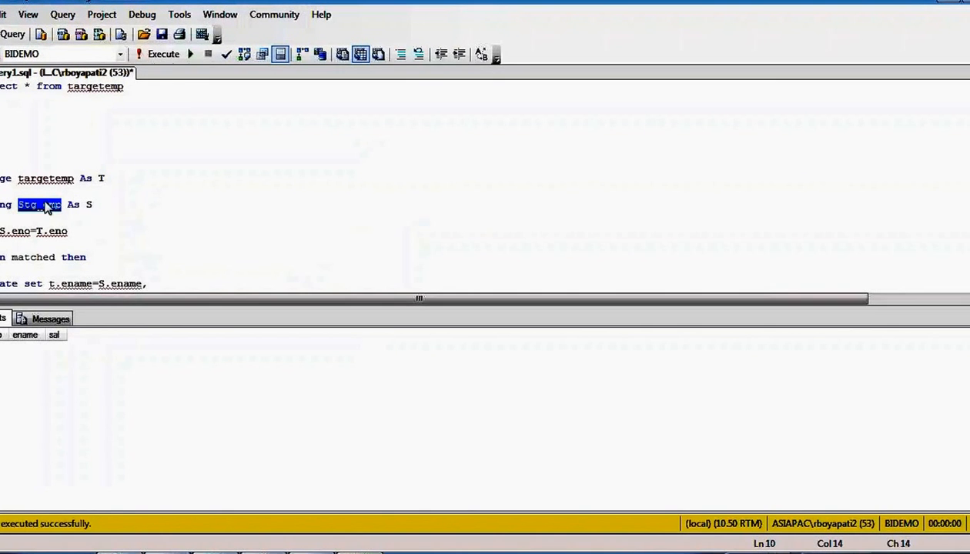
pyautogui.click(146, 98)
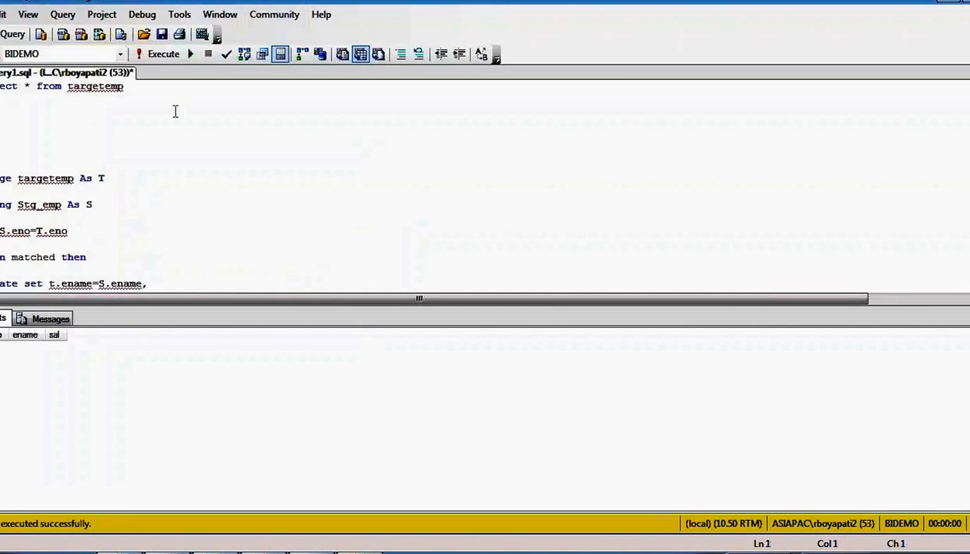
pyautogui.press('Return')
pyautogui.press('Return')
pyautogui.press('Return')
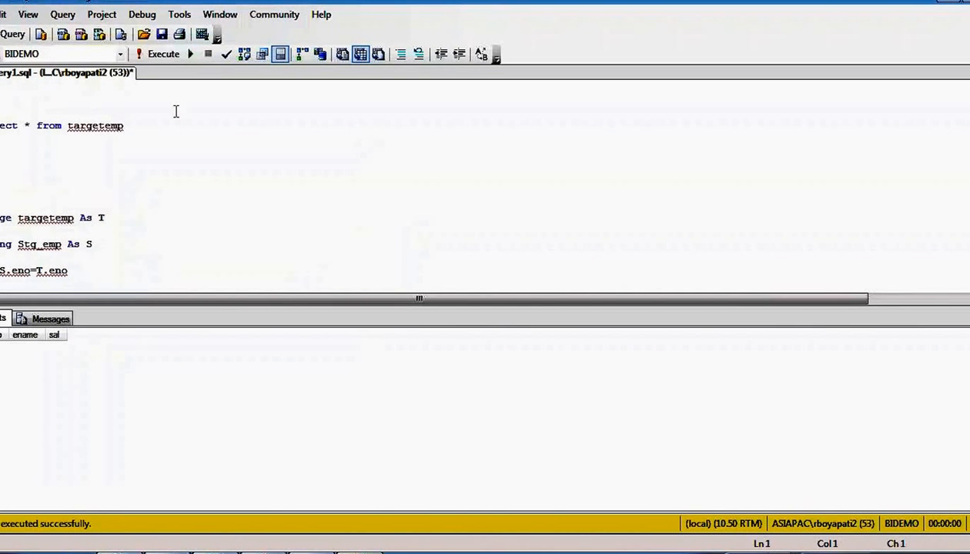
pyautogui.press('Return')
pyautogui.press('Return')
pyautogui.write('select *')
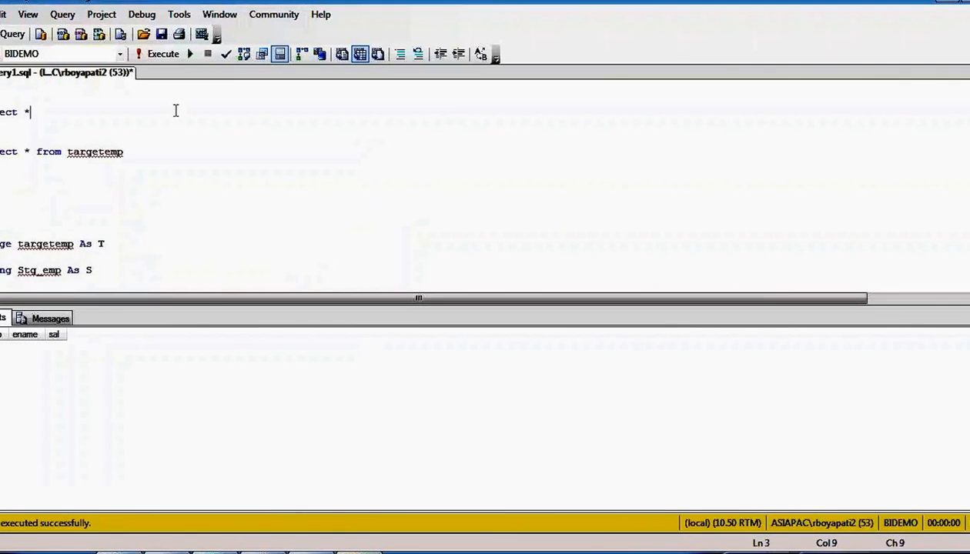
pyautogui.write(' from Stg_emp')
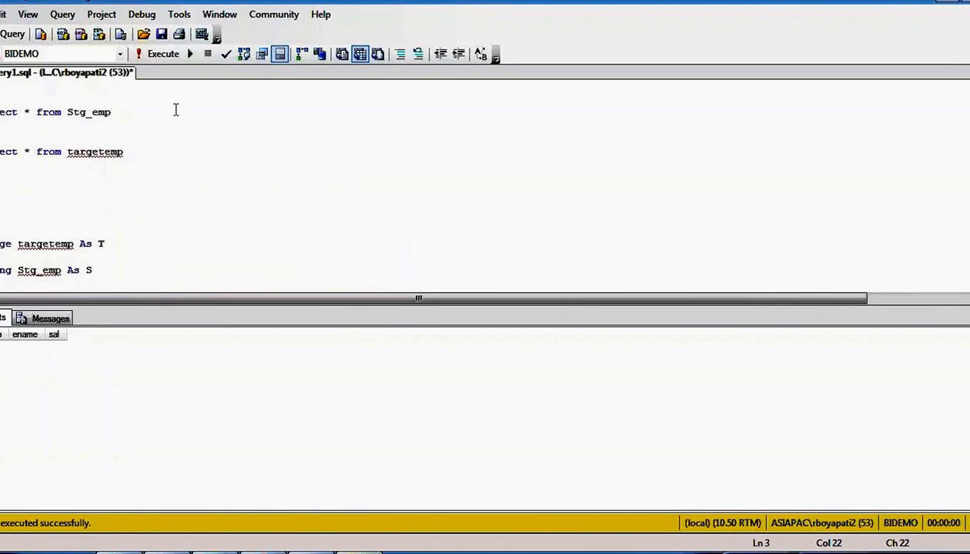
pyautogui.hotkey('shift', 'Up')
pyautogui.press('F5')
pyautogui.click(358, 164)
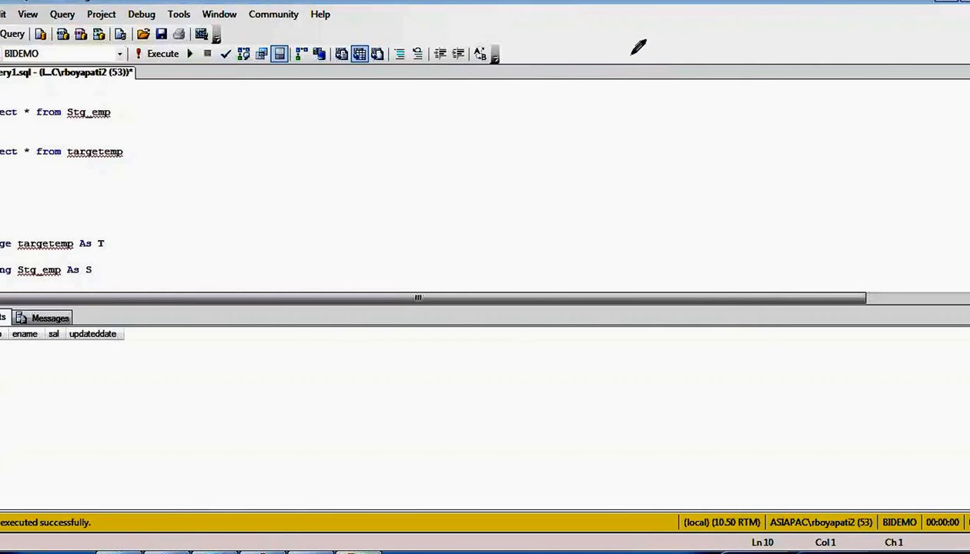
pyautogui.moveTo(643, 49); pyautogui.dragTo(639, 60)
pyautogui.moveTo(655, 65); pyautogui.dragTo(706, 83)
pyautogui.moveTo(698, 56); pyautogui.dragTo(679, 105)
pyautogui.moveTo(741, 53)
pyautogui.mouseDown()
pyautogui.moveTo(729, 83)
pyautogui.moveTo(765, 63)
pyautogui.moveTo(814, 60)
pyautogui.moveTo(814, 10)
pyautogui.mouseUp()
pyautogui.moveTo(682, 112)
pyautogui.mouseDown()
pyautogui.moveTo(682, 209)
pyautogui.moveTo(706, 178)
pyautogui.mouseUp()
pyautogui.moveTo(639, 248)
pyautogui.mouseDown()
pyautogui.moveTo(608, 279)
pyautogui.moveTo(716, 240)
pyautogui.moveTo(701, 278)
pyautogui.mouseUp()
pyautogui.moveTo(756, 240)
pyautogui.mouseDown()
pyautogui.moveTo(772, 243)
pyautogui.moveTo(767, 273)
pyautogui.mouseUp()
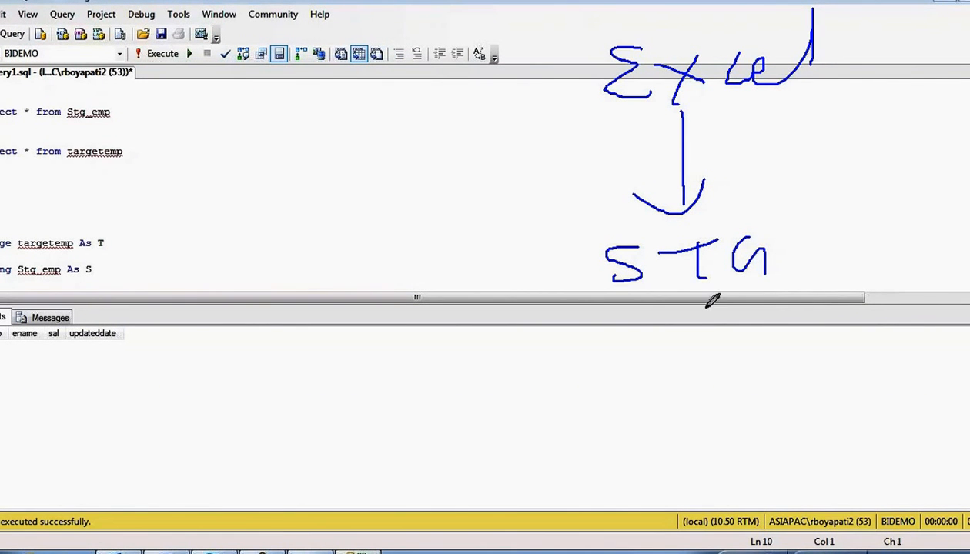
pyautogui.moveTo(692, 304); pyautogui.dragTo(708, 412)
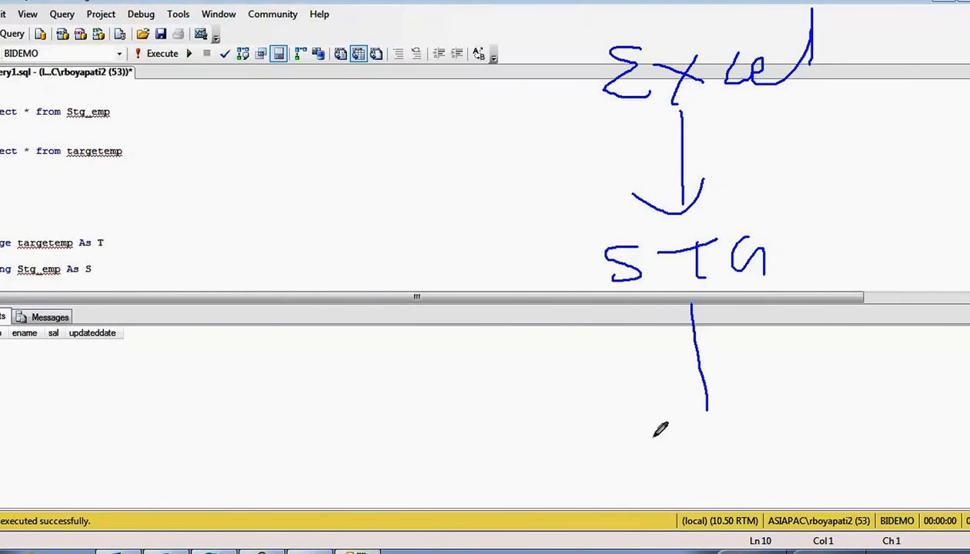
pyautogui.moveTo(652, 437)
pyautogui.mouseDown()
pyautogui.moveTo(697, 436)
pyautogui.moveTo(692, 479)
pyautogui.moveTo(861, 418)
pyautogui.moveTo(897, 412)
pyautogui.moveTo(937, 435)
pyautogui.moveTo(968, 410)
pyautogui.mouseUp()
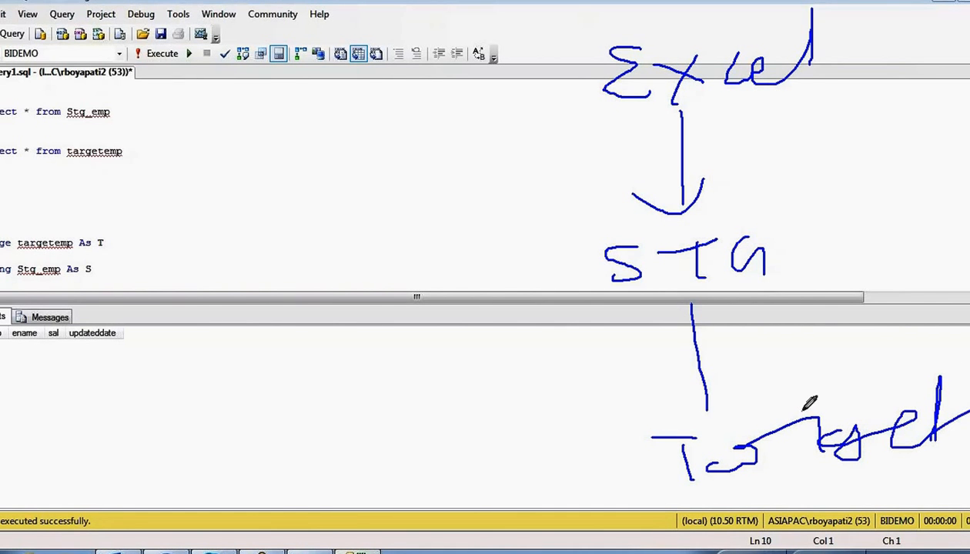
pyautogui.moveTo(709, 318)
pyautogui.mouseDown()
pyautogui.moveTo(625, 324)
pyautogui.moveTo(697, 308)
pyautogui.mouseUp()
pyautogui.moveTo(752, 240)
pyautogui.mouseDown()
pyautogui.moveTo(709, 228)
pyautogui.moveTo(656, 292)
pyautogui.moveTo(754, 286)
pyautogui.mouseUp()
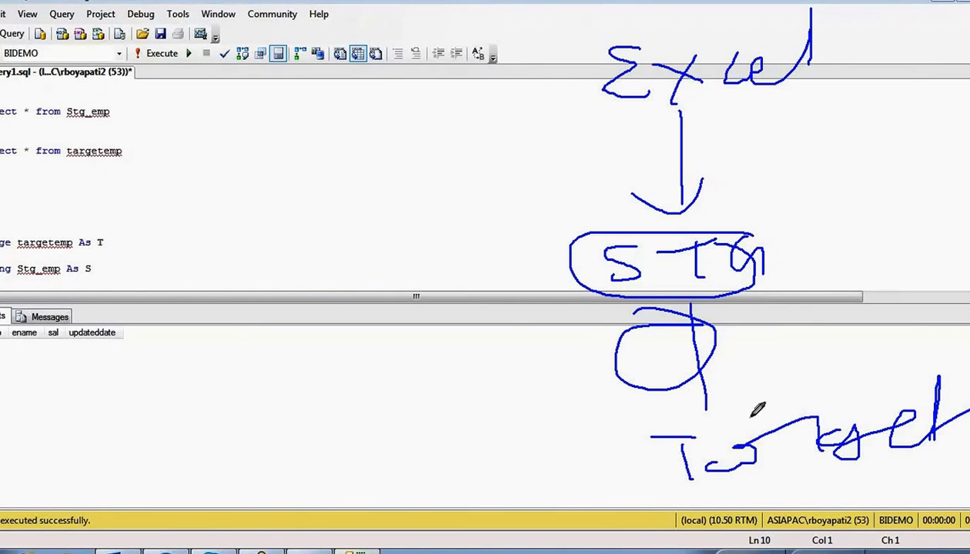
pyautogui.moveTo(616, 439)
pyautogui.mouseDown()
pyautogui.moveTo(777, 501)
pyautogui.moveTo(598, 450)
pyautogui.mouseUp()
pyautogui.moveTo(715, 244); pyautogui.dragTo(754, 266)
pyautogui.moveTo(645, 395); pyautogui.dragTo(639, 453)
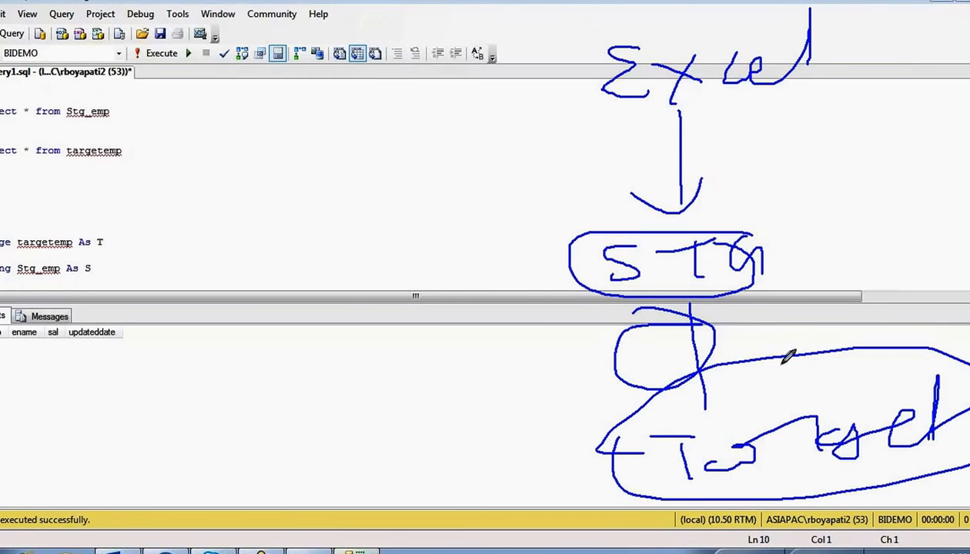
pyautogui.moveTo(779, 317)
pyautogui.mouseDown()
pyautogui.moveTo(791, 338)
pyautogui.moveTo(797, 323)
pyautogui.moveTo(829, 310)
pyautogui.moveTo(833, 325)
pyautogui.moveTo(885, 329)
pyautogui.moveTo(924, 353)
pyautogui.mouseUp()
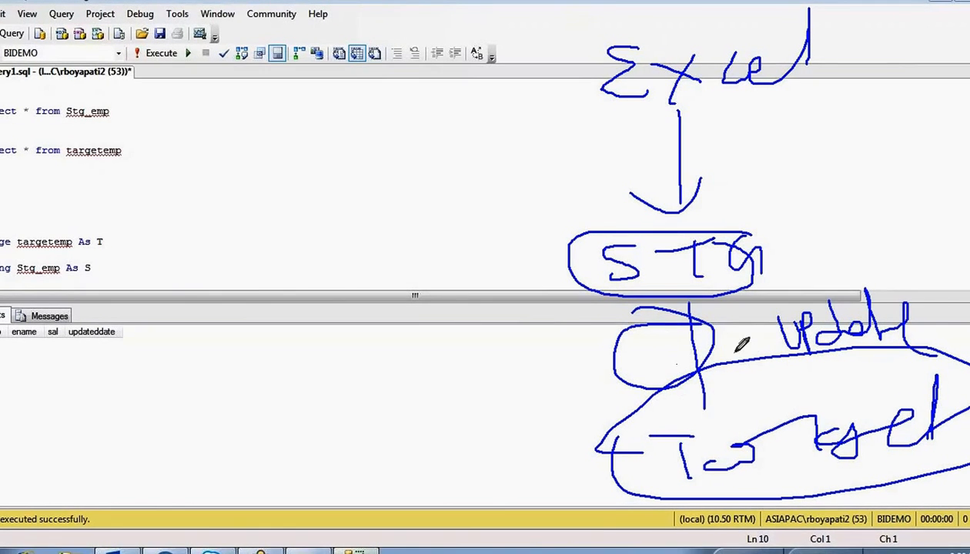
pyautogui.moveTo(586, 312)
pyautogui.mouseDown()
pyautogui.moveTo(593, 385)
pyautogui.moveTo(598, 311)
pyautogui.mouseUp()
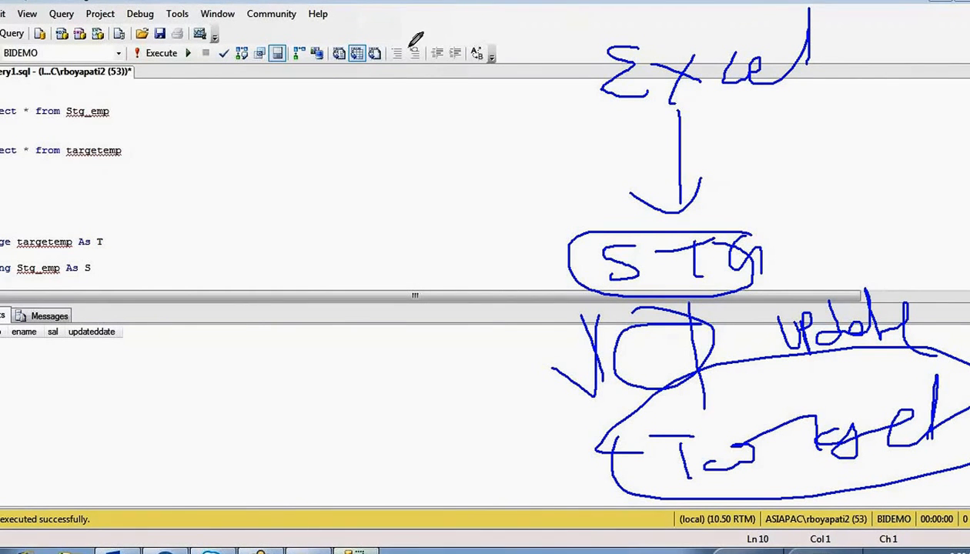
pyautogui.press('Escape')
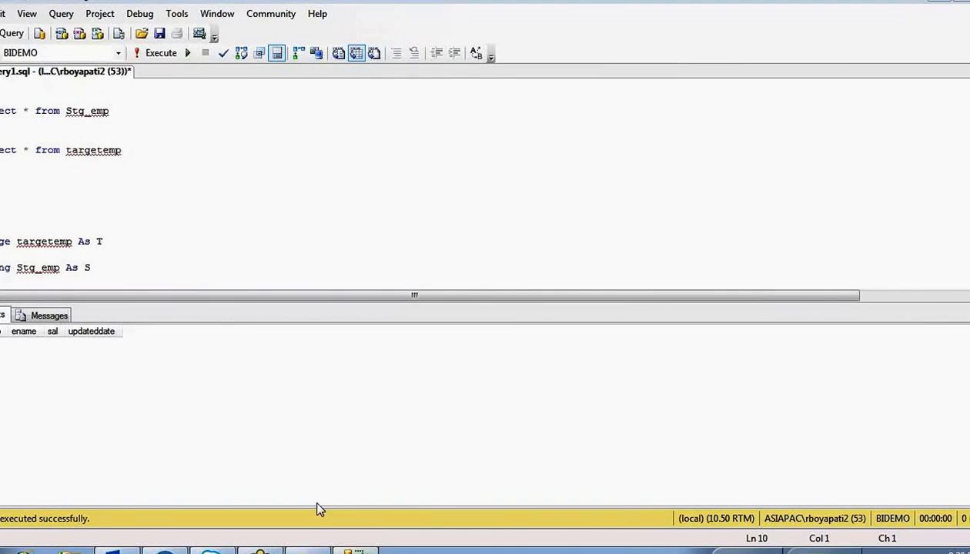
# - Open the Data Flow Task to inspect its Excel Source to OLE DB Destination flow
pyautogui.click(305, 548)
pyautogui.click(385, 226)
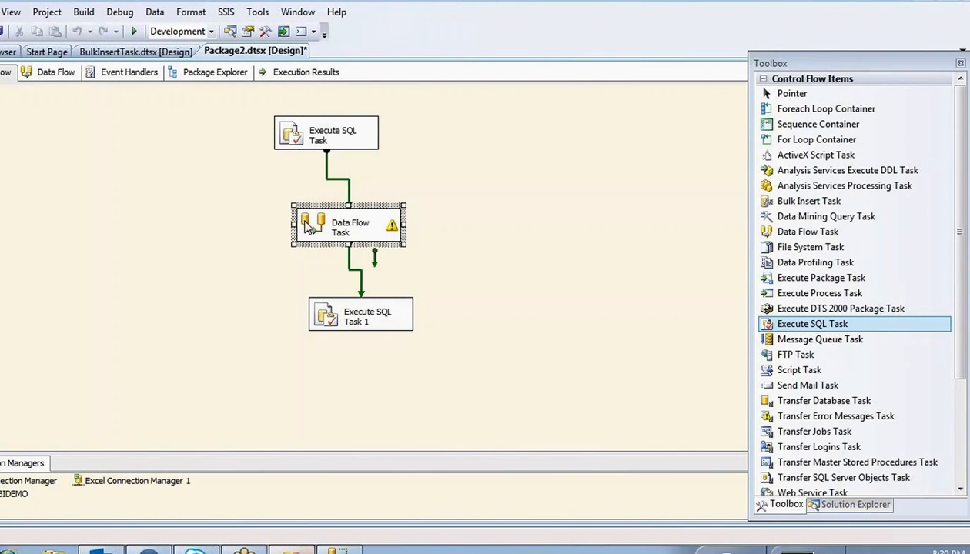
pyautogui.doubleClick(336, 206)
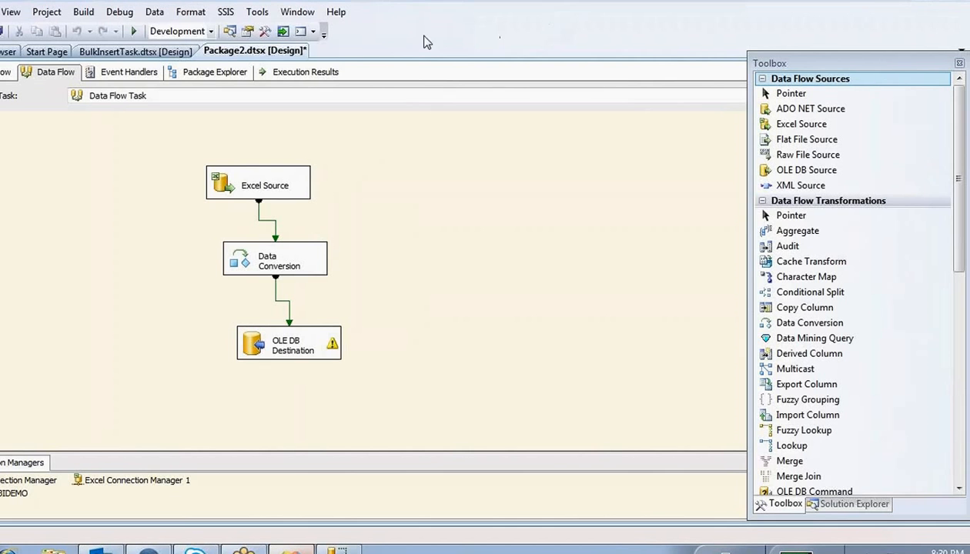
pyautogui.moveTo(408, 155); pyautogui.dragTo(410, 202)
pyautogui.moveTo(328, 159)
pyautogui.mouseDown()
pyautogui.moveTo(218, 192)
pyautogui.moveTo(314, 177)
pyautogui.moveTo(307, 144)
pyautogui.mouseUp()
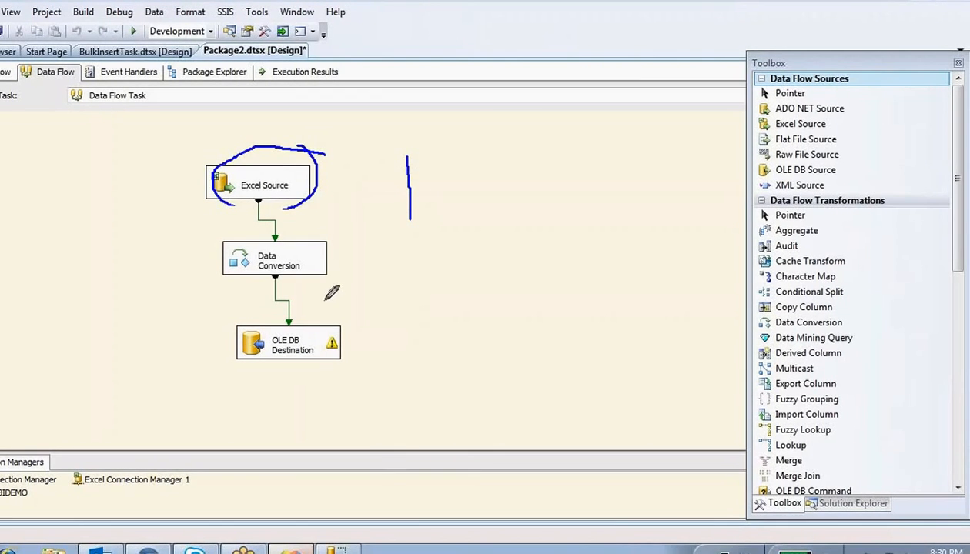
pyautogui.moveTo(296, 299)
pyautogui.mouseDown()
pyautogui.moveTo(321, 368)
pyautogui.moveTo(336, 309)
pyautogui.mouseUp()
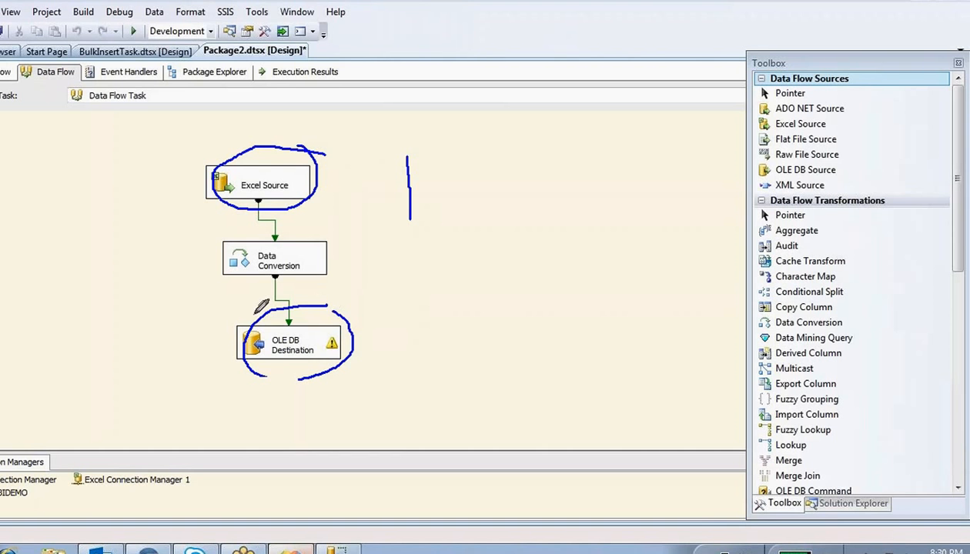
pyautogui.moveTo(385, 336); pyautogui.dragTo(433, 316)
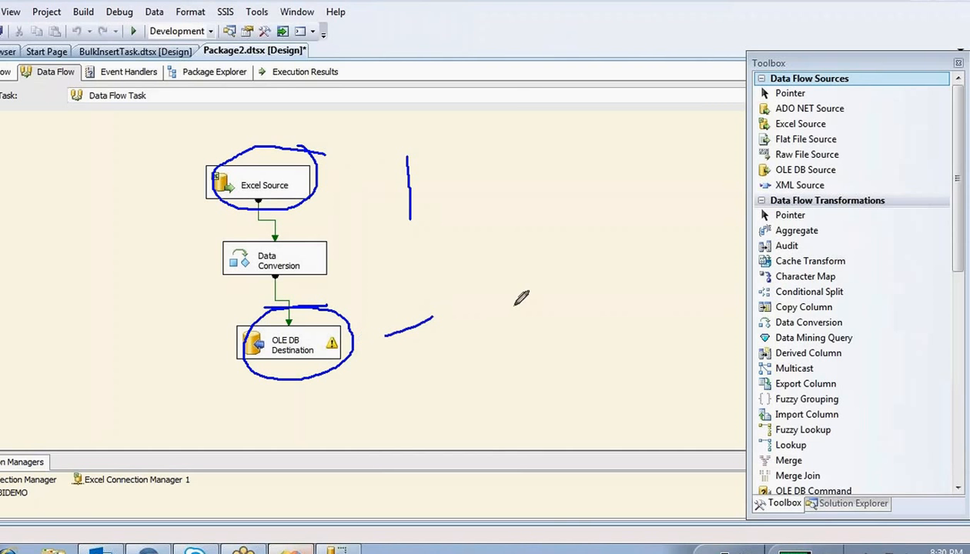
pyautogui.moveTo(506, 283)
pyautogui.mouseDown()
pyautogui.moveTo(493, 319)
pyautogui.moveTo(573, 265)
pyautogui.mouseUp()
# - Drag around the data-flow canvas while reviewing it, then go back to the Control Flow tab
pyautogui.moveTo(533, 279)
pyautogui.mouseDown()
pyautogui.moveTo(534, 309)
pyautogui.moveTo(549, 307)
pyautogui.mouseUp()
pyautogui.moveTo(571, 273)
pyautogui.mouseDown()
pyautogui.moveTo(579, 306)
pyautogui.moveTo(600, 307)
pyautogui.mouseUp()
pyautogui.moveTo(606, 298)
pyautogui.mouseDown()
pyautogui.moveTo(666, 280)
pyautogui.moveTo(668, 288)
pyautogui.moveTo(712, 262)
pyautogui.moveTo(721, 299)
pyautogui.mouseUp()
pyautogui.moveTo(695, 246); pyautogui.dragTo(733, 231)
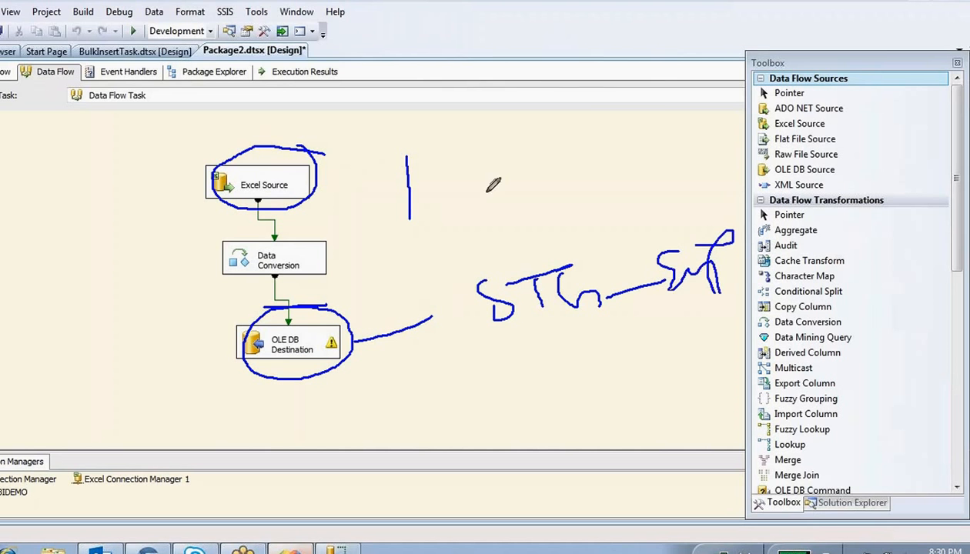
pyautogui.moveTo(512, 116); pyautogui.dragTo(515, 164)
pyautogui.moveTo(518, 129)
pyautogui.mouseDown()
pyautogui.moveTo(570, 142)
pyautogui.moveTo(539, 146)
pyautogui.moveTo(616, 137)
pyautogui.moveTo(642, 161)
pyautogui.mouseUp()
pyautogui.moveTo(584, 150); pyautogui.dragTo(599, 248)
pyautogui.moveTo(615, 152); pyautogui.dragTo(616, 247)
pyautogui.moveTo(547, 204); pyautogui.dragTo(601, 247)
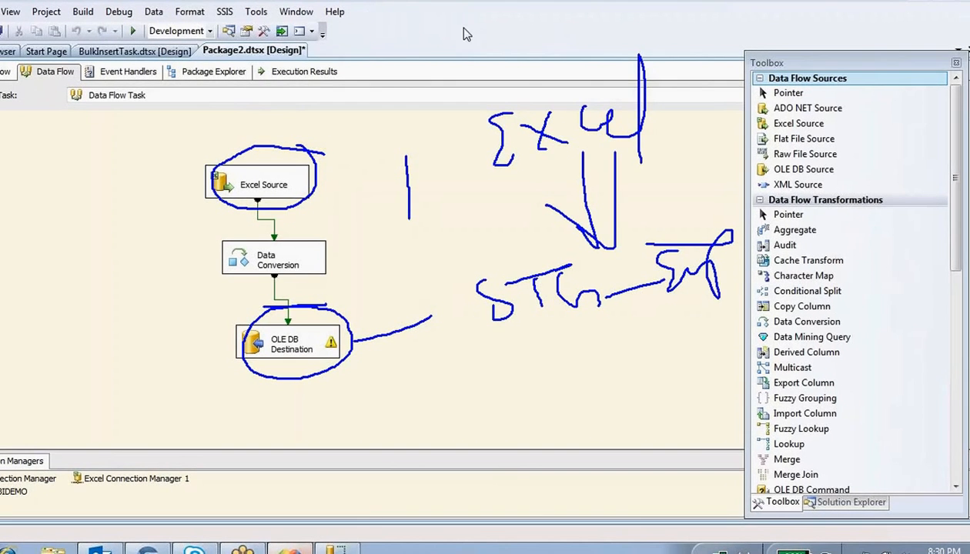
pyautogui.click(8, 73)
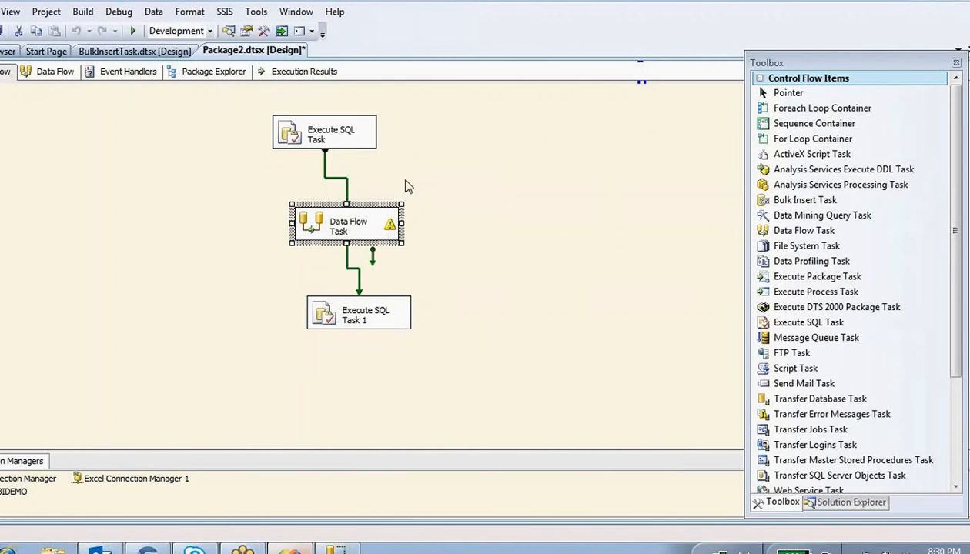
pyautogui.moveTo(406, 179); pyautogui.dragTo(430, 345)
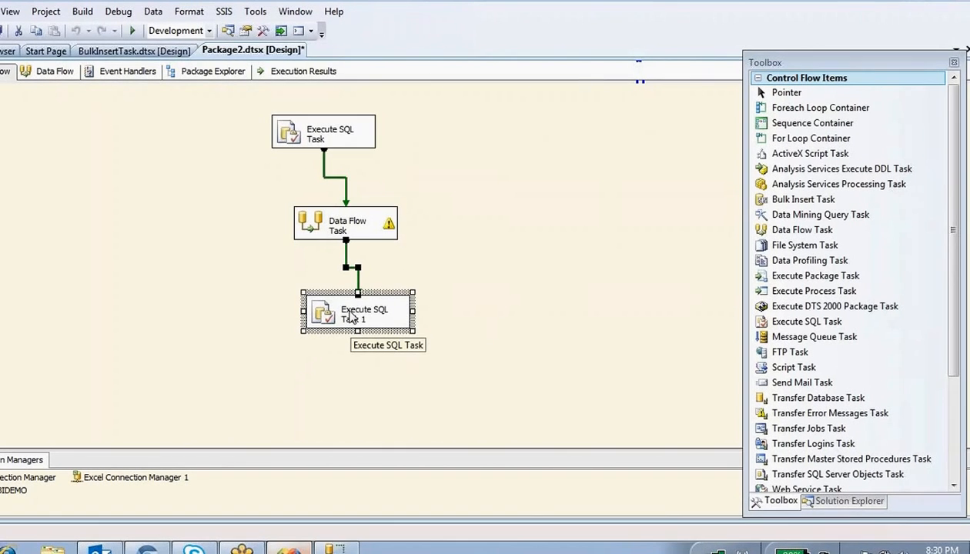
pyautogui.doubleClick(339, 316)
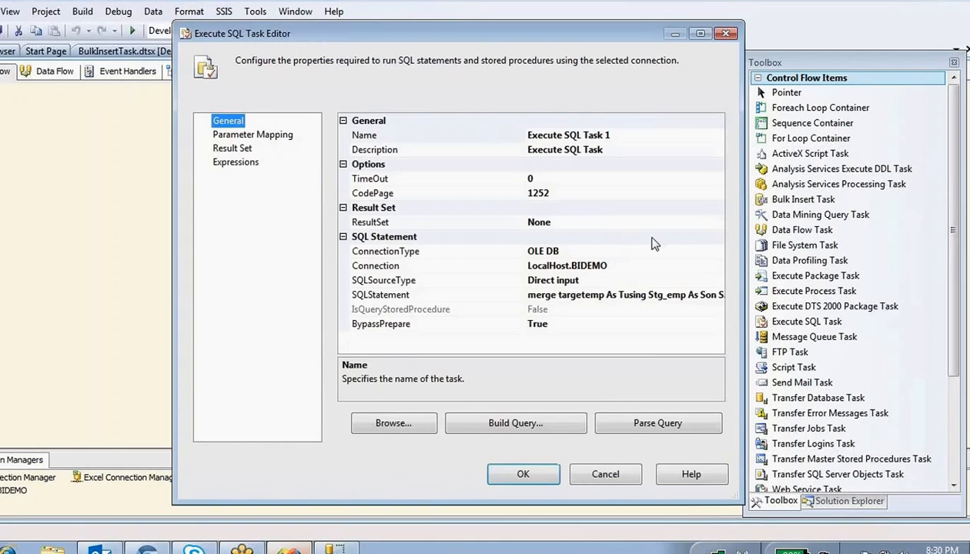
pyautogui.click(381, 294)
pyautogui.click(523, 474)
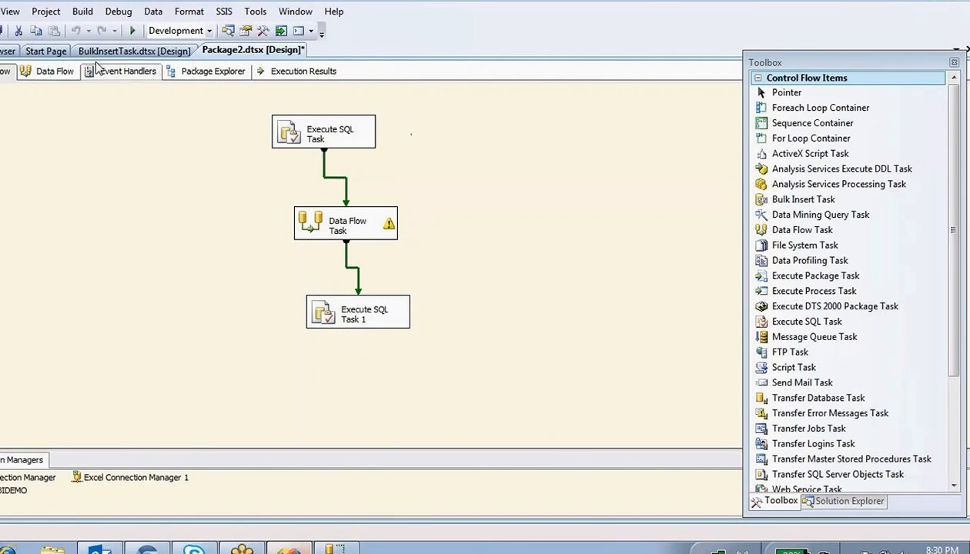
# - Glance at the data flow, then back on the control flow select and deselect the tasks
pyautogui.click(51, 71)
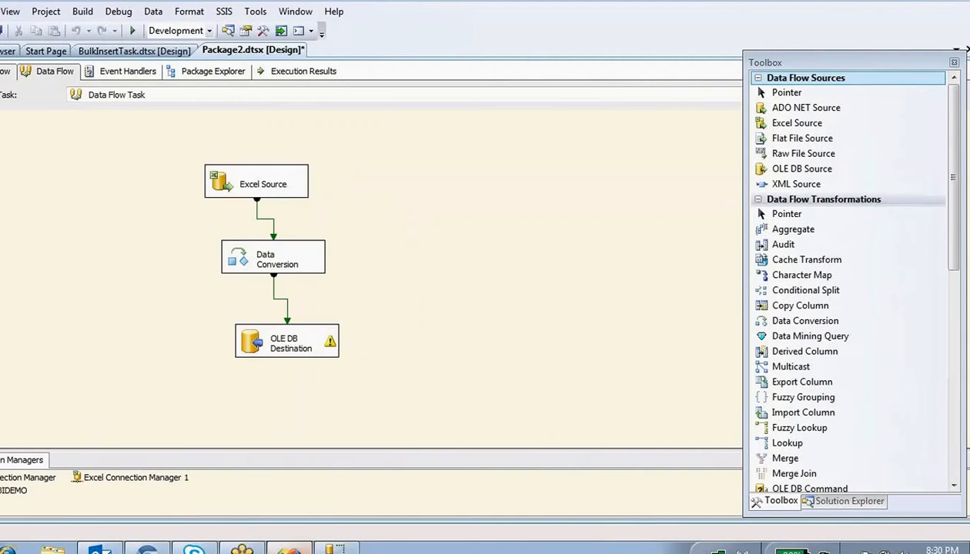
pyautogui.click(4, 71)
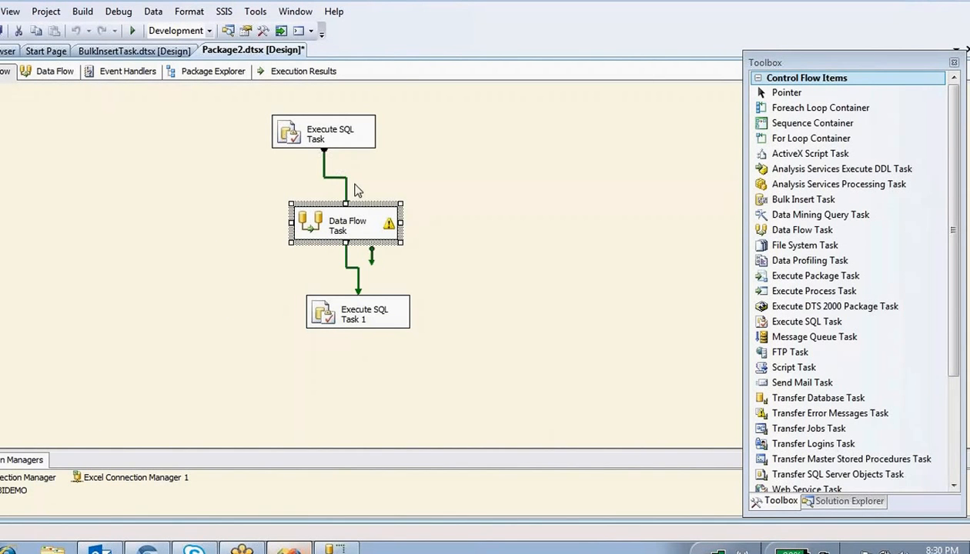
pyautogui.moveTo(262, 181); pyautogui.dragTo(404, 247)
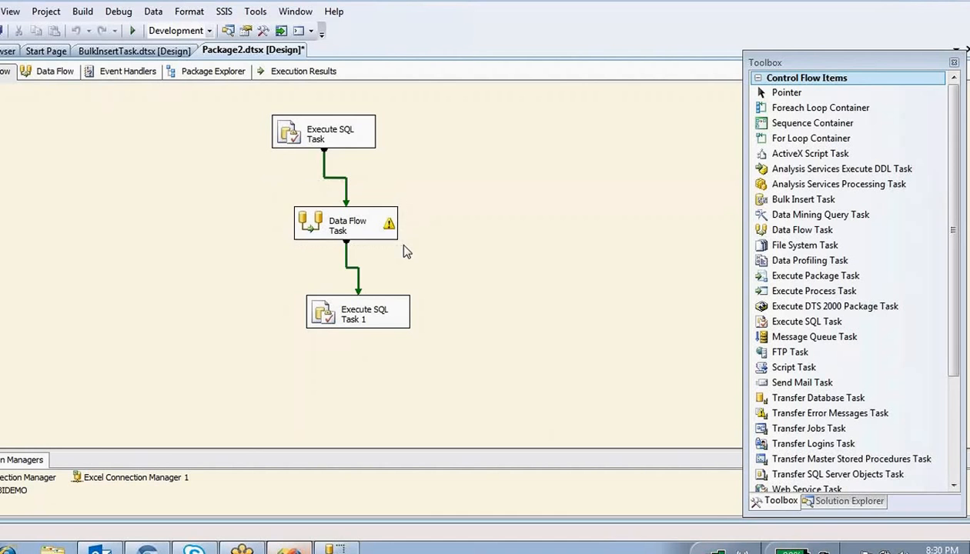
pyautogui.moveTo(378, 218)
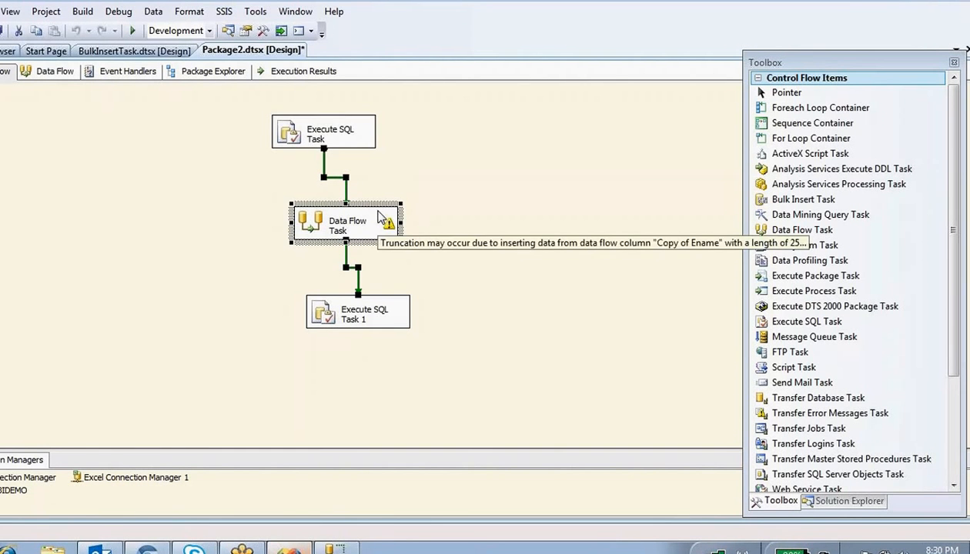
pyautogui.moveTo(254, 94); pyautogui.dragTo(379, 162)
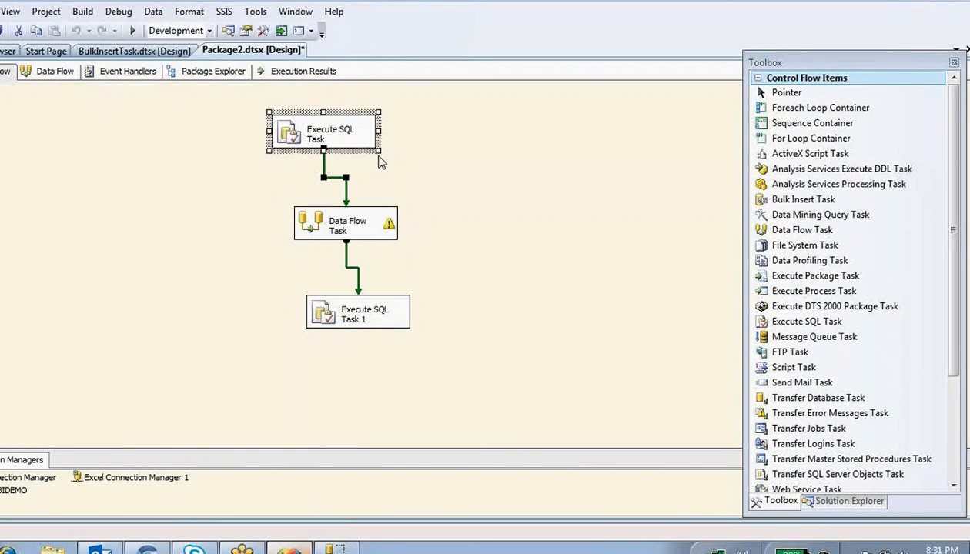
pyautogui.click(528, 184)
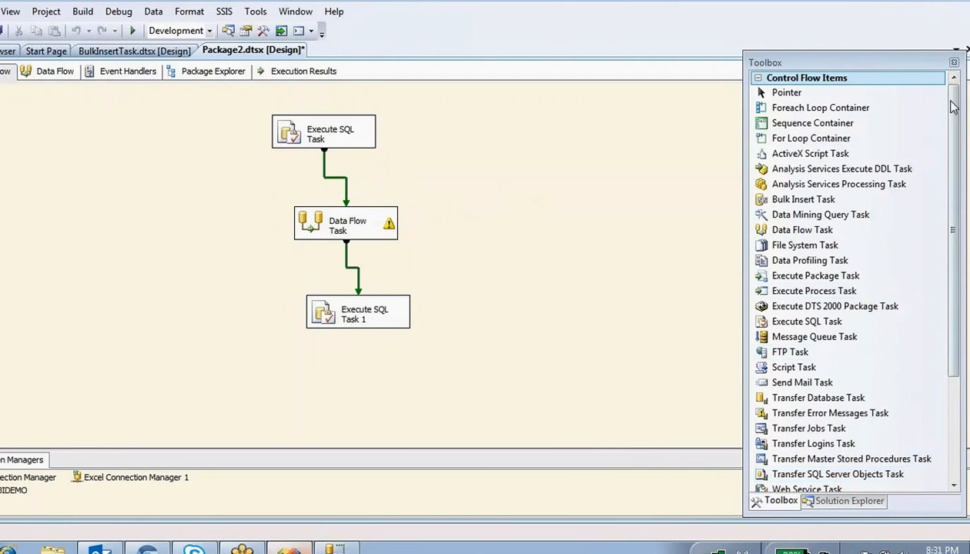
# - Show Solution Explorer and choose Execute Package on Package2.dtsx
pyautogui.click(10, 11)
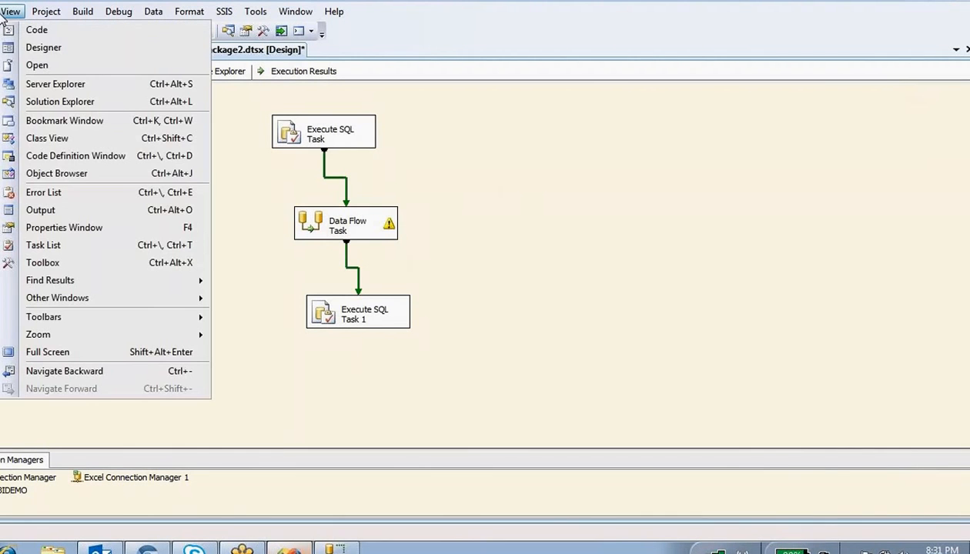
pyautogui.click(58, 102)
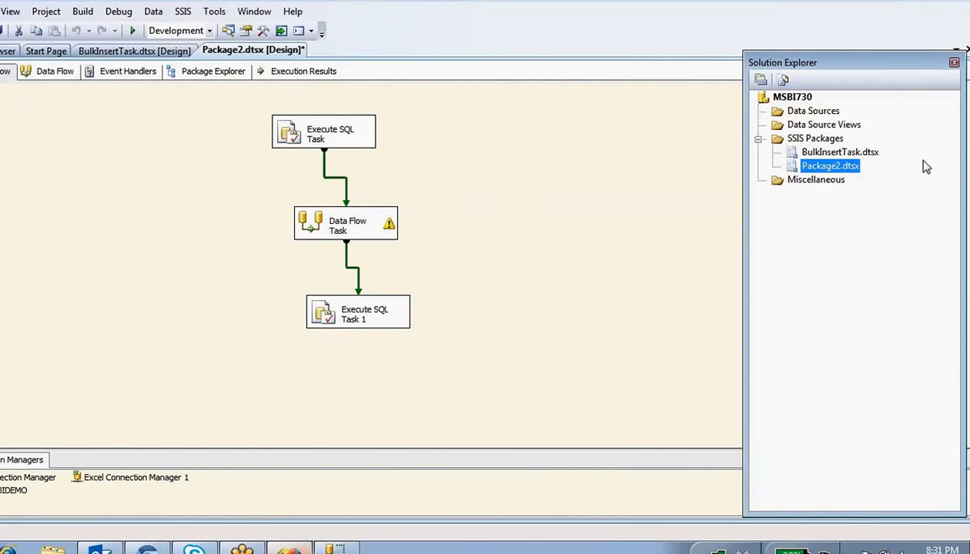
pyautogui.rightClick(833, 169)
pyautogui.click(897, 198)
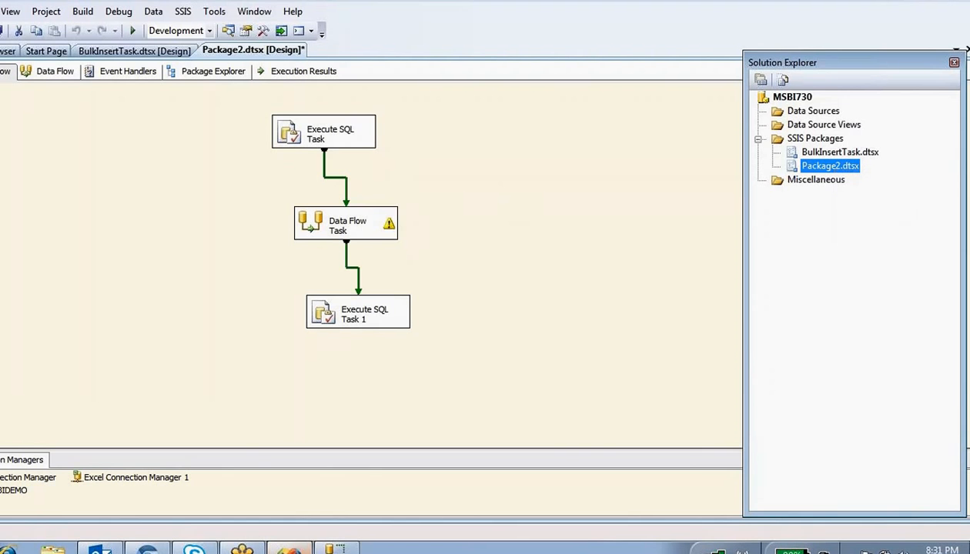
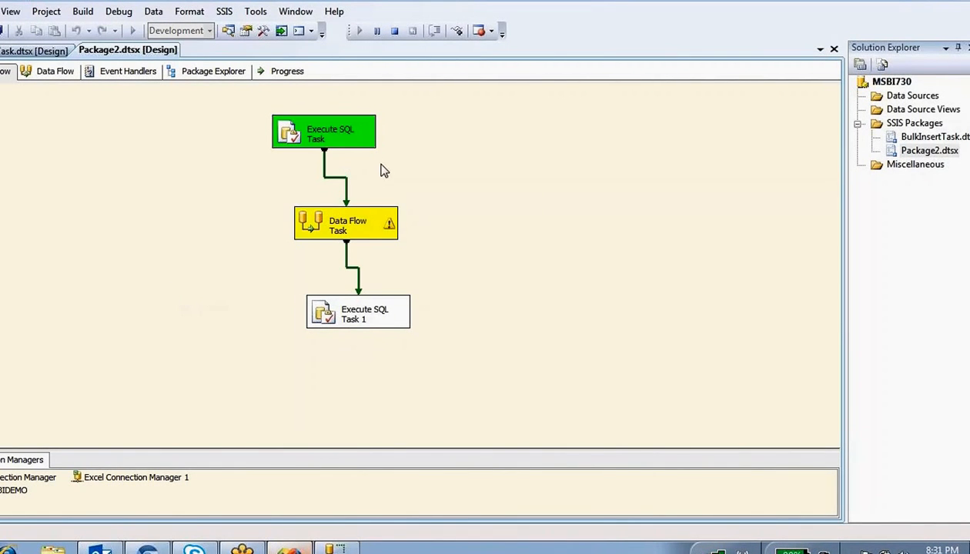
# - Check the Data Flow Task shows 3 rows from Excel Source to OLE DB Destination, then return to Control Flow
pyautogui.click(314, 226)
pyautogui.doubleClick(314, 226)
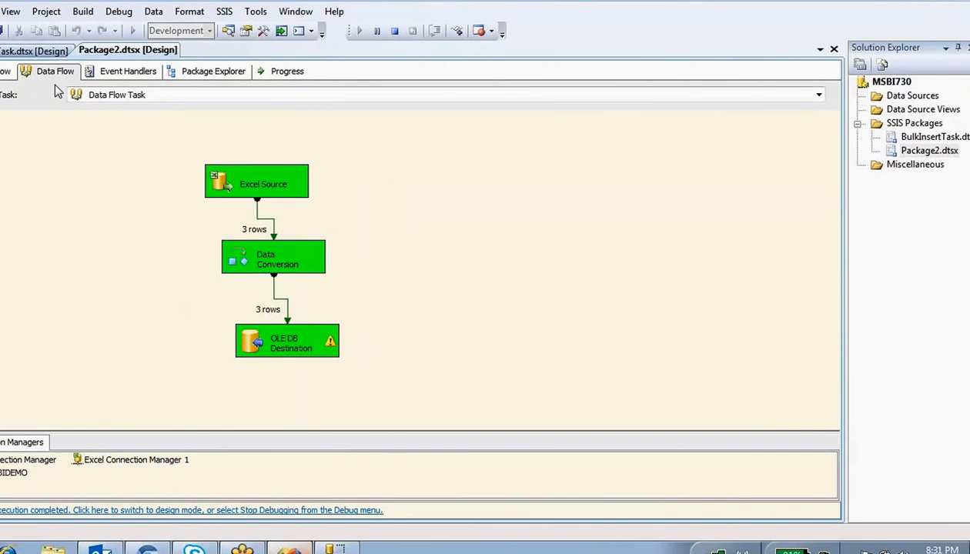
pyautogui.click(8, 71)
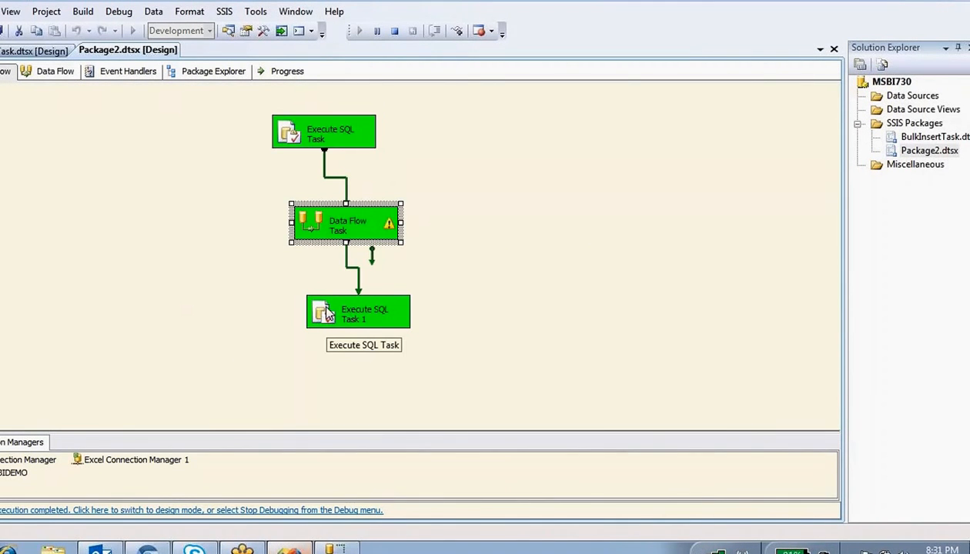
# - In SSMS, run the Stg_emp query and review the three staged rows
pyautogui.hotkey('alt', 'Tab')
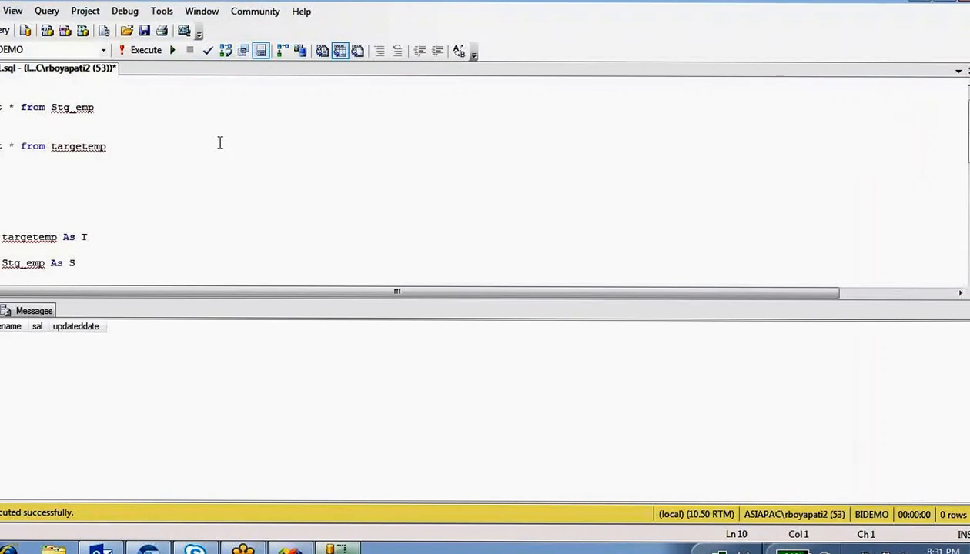
pyautogui.click(185, 144)
pyautogui.click(86, 100)
pyautogui.moveTo(94, 106); pyautogui.dragTo(2, 107)
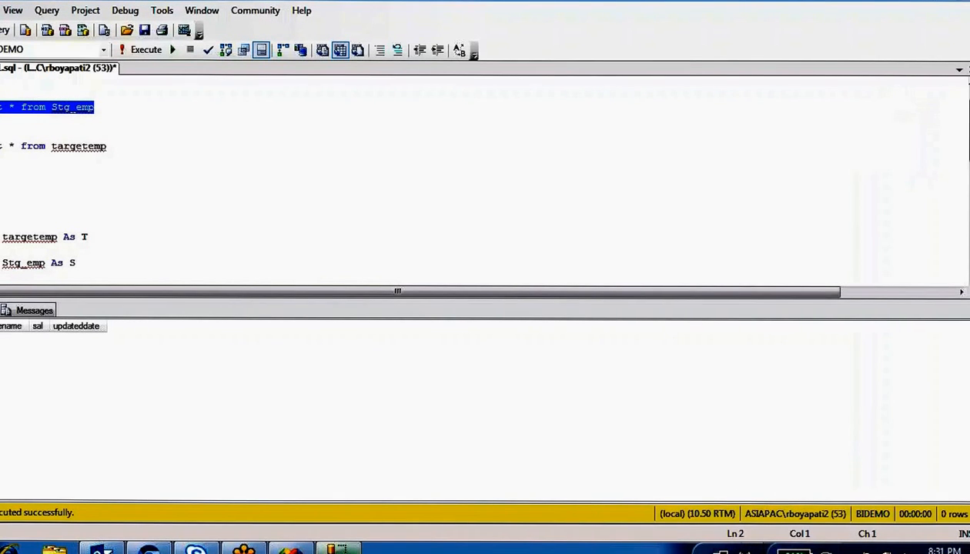
pyautogui.press('F5')
pyautogui.moveTo(108, 369); pyautogui.dragTo(4, 344)
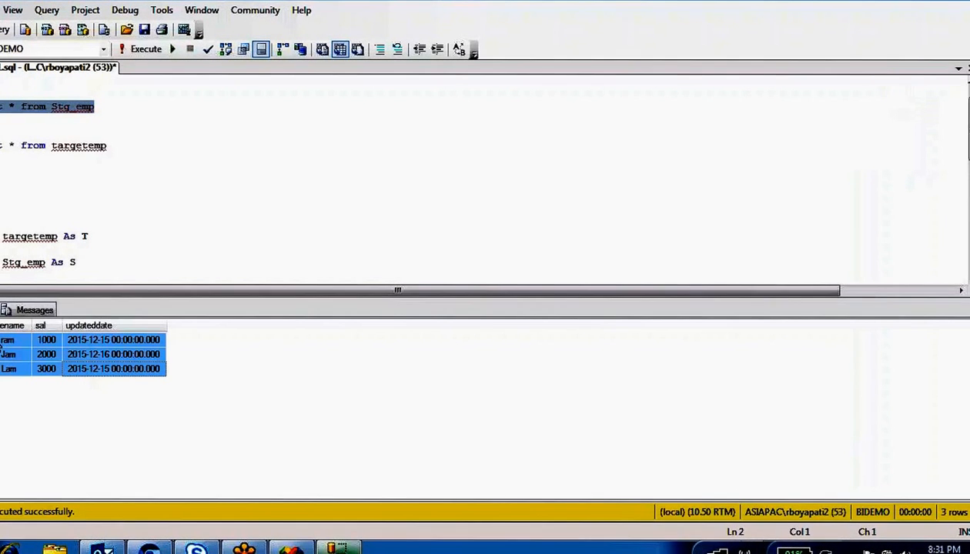
# - Run the targetemp query and confirm ram, Jam and Lam with salaries 1000, 2000, 3000
pyautogui.click(140, 152)
pyautogui.moveTo(140, 152); pyautogui.dragTo(1, 146)
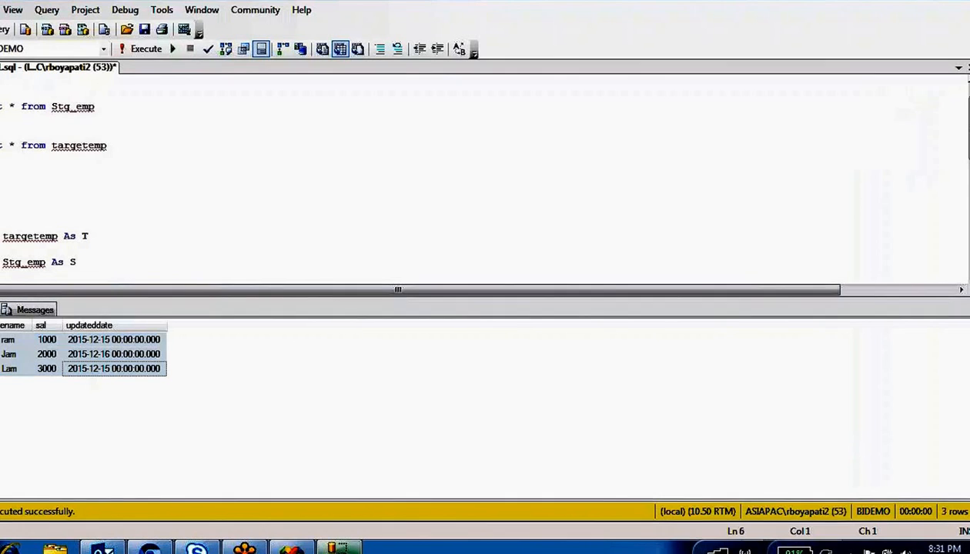
pyautogui.press('F5')
pyautogui.moveTo(56, 370); pyautogui.dragTo(8, 339)
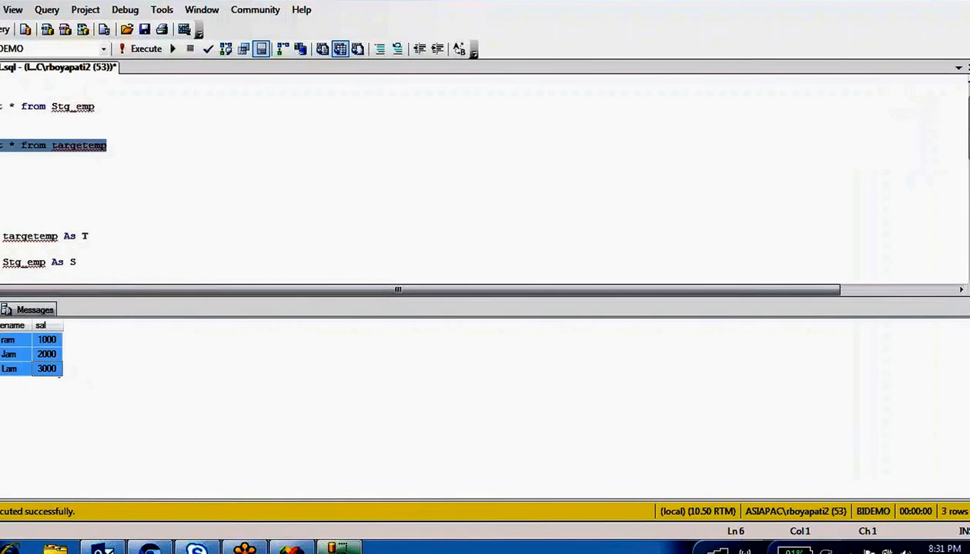
pyautogui.click(125, 150)
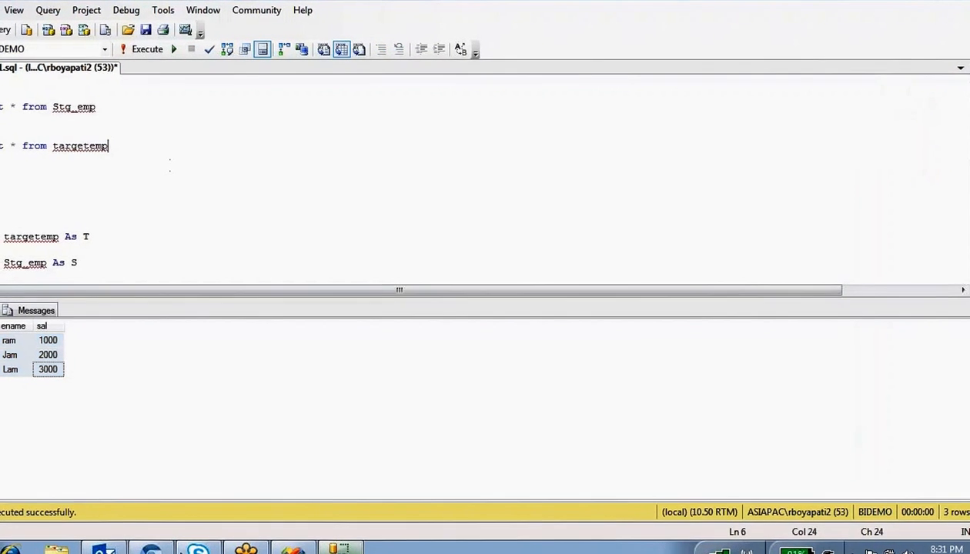
pyautogui.click(115, 549)
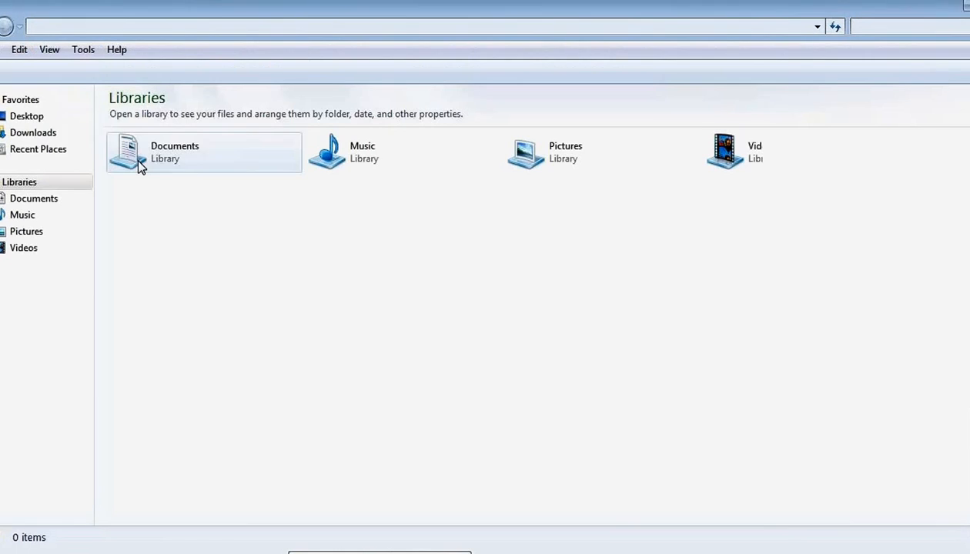
# - Browse to Desktop\MSBI\source in Explorer and open Info.xlsx
pyautogui.click(37, 133)
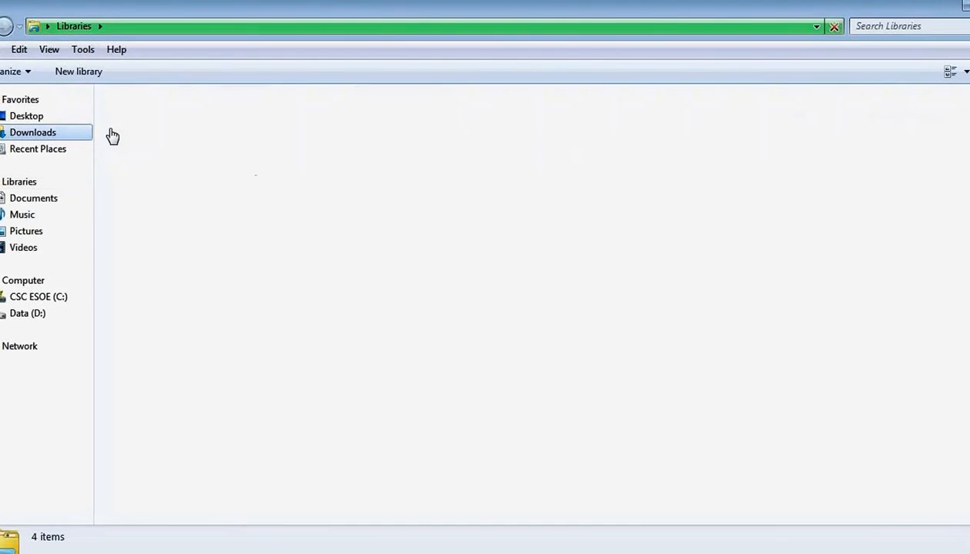
pyautogui.click(27, 116)
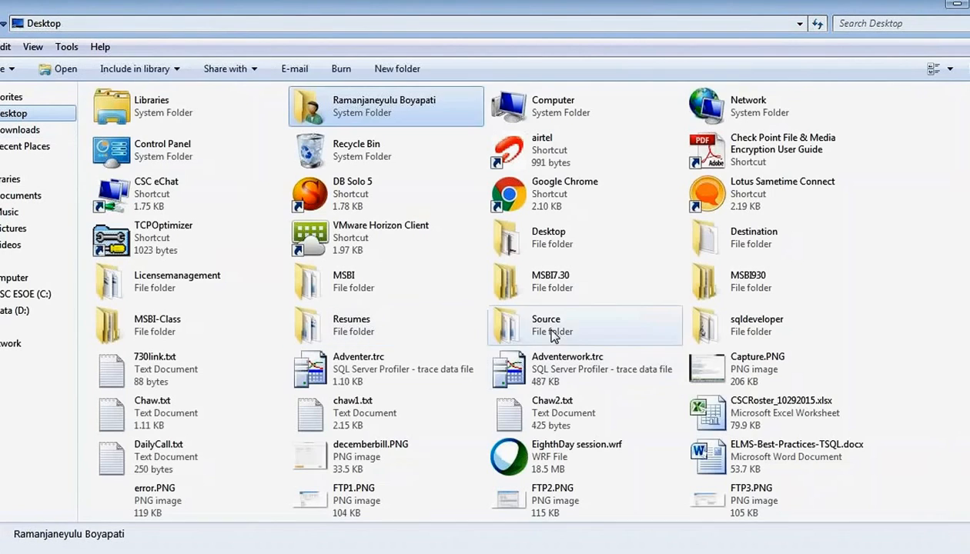
pyautogui.click(346, 277)
pyautogui.doubleClick(347, 277)
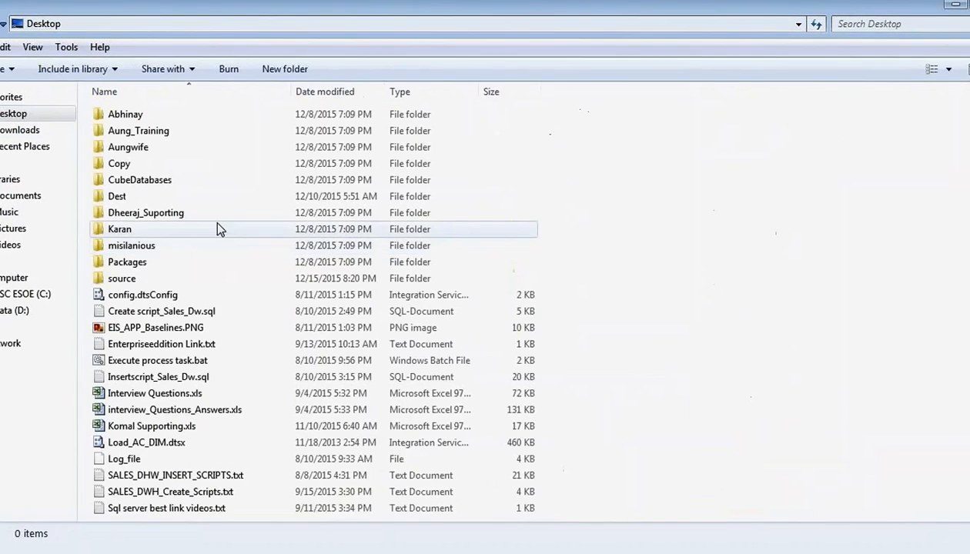
pyautogui.doubleClick(130, 276)
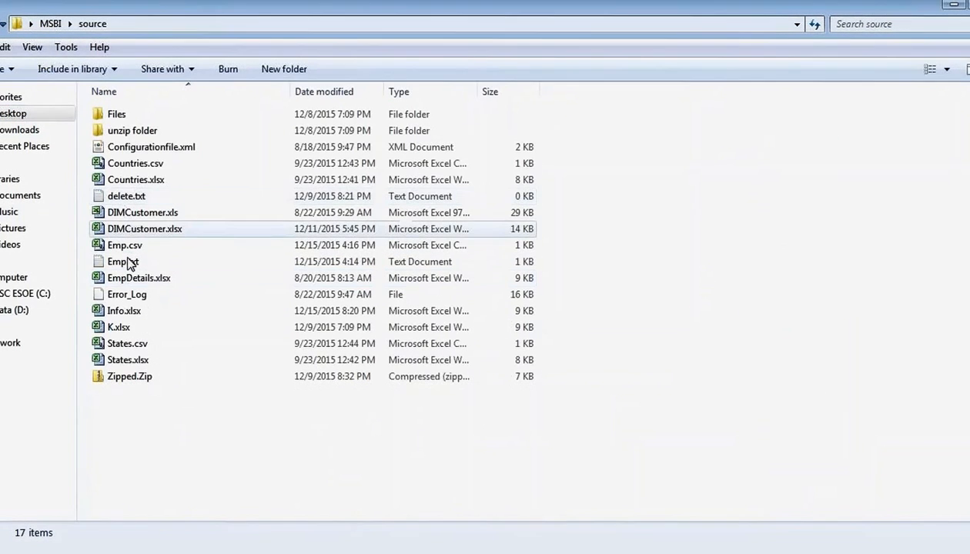
pyautogui.click(128, 311)
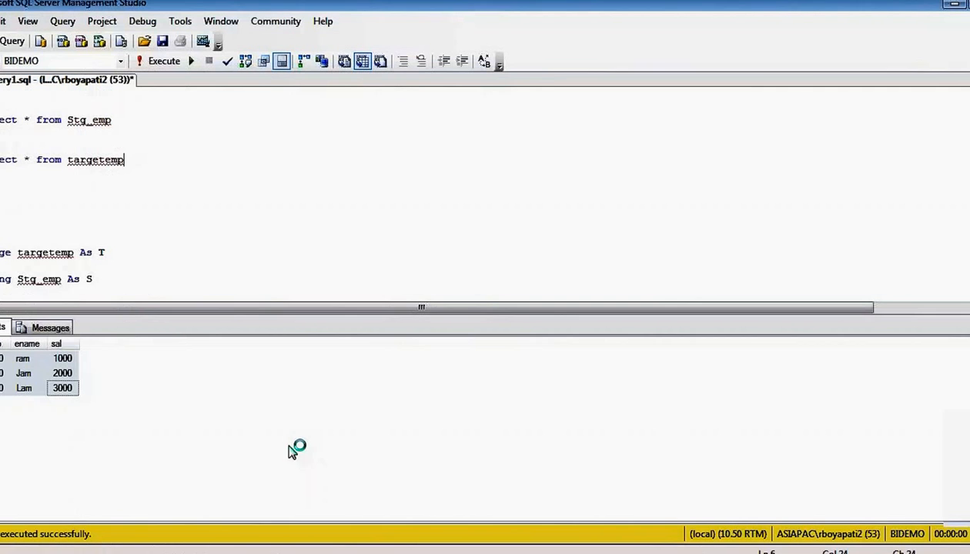
# - Point out the ram, Jam and Lam rows in the workbook
pyautogui.click(21, 358)
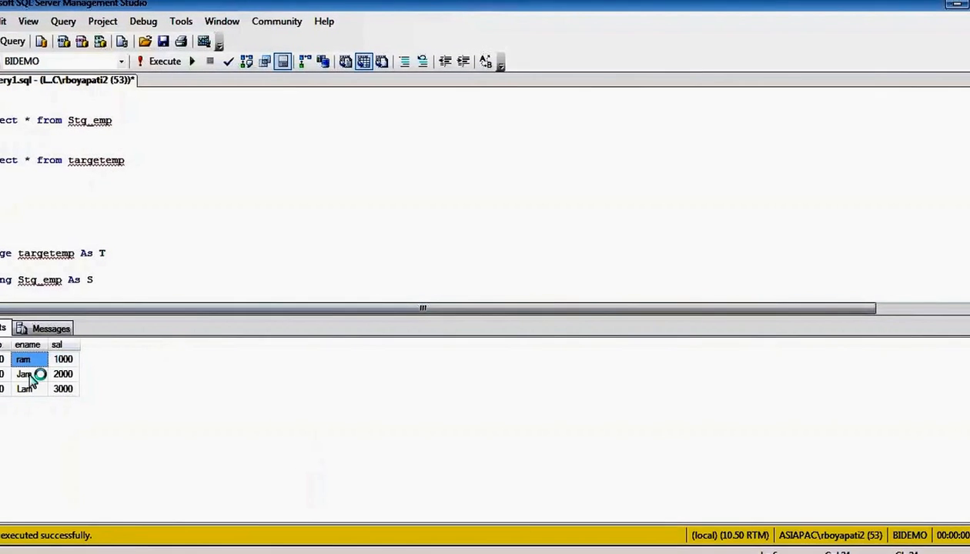
pyautogui.click(27, 375)
pyautogui.click(29, 388)
pyautogui.click(361, 553)
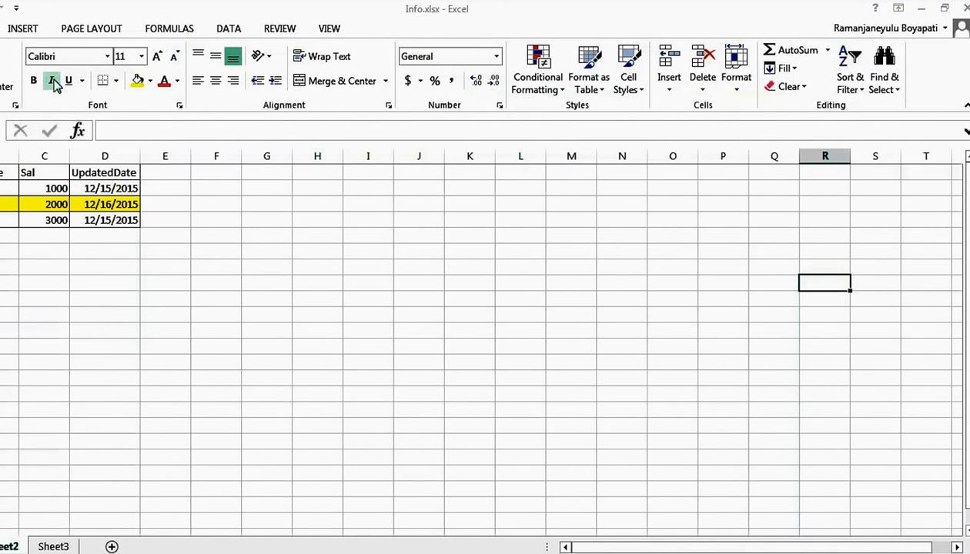
# - Rename Jam to Ramesh in the yellow row's name cell
pyautogui.click(101, 265)
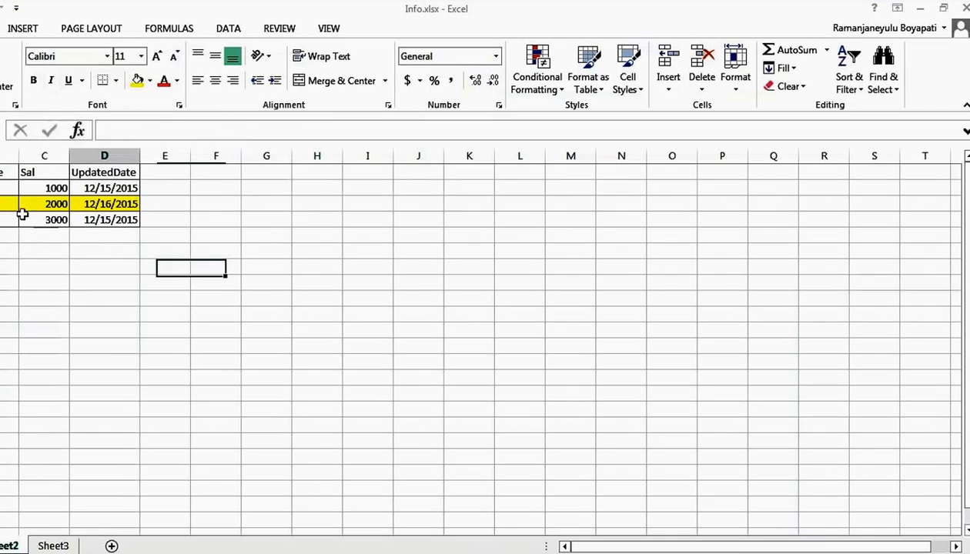
pyautogui.click(13, 206)
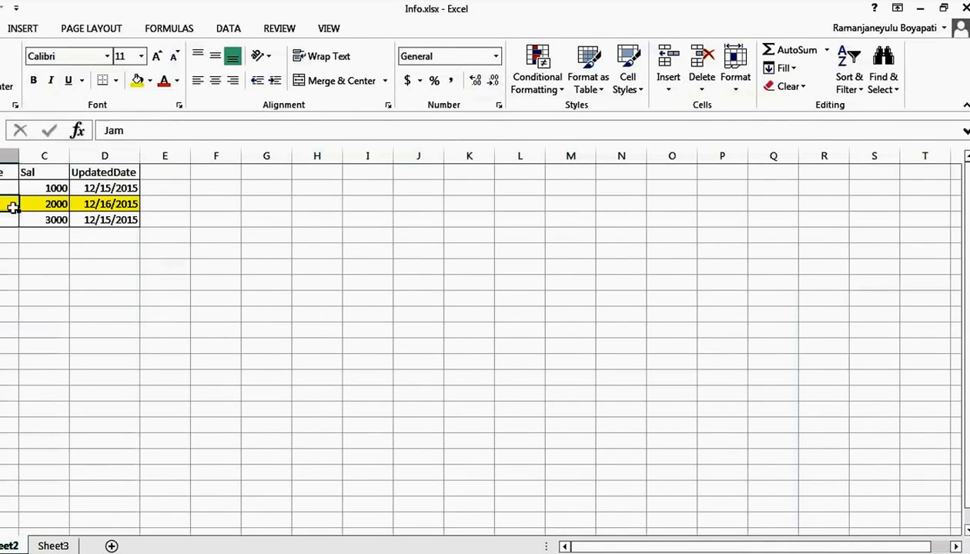
pyautogui.doubleClick(14, 204)
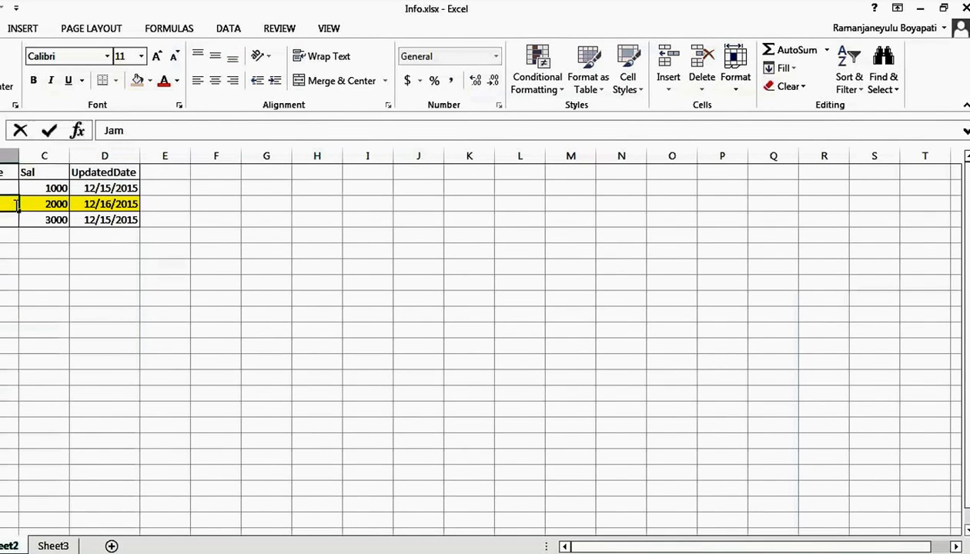
pyautogui.click(420, 284)
# - Change that row's UpdatedDate to 12/17/2015, then save and close Info.xlsx
pyautogui.click(119, 203)
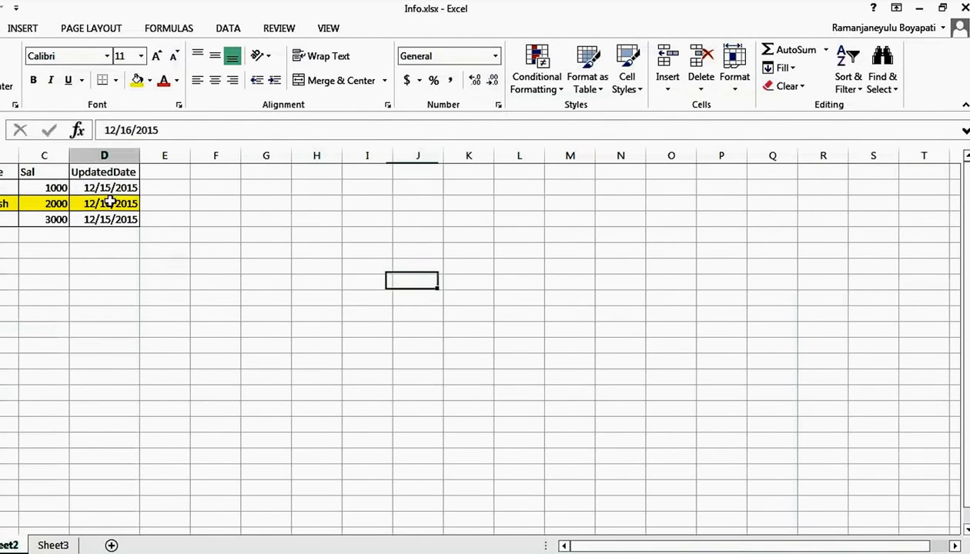
pyautogui.write('7')
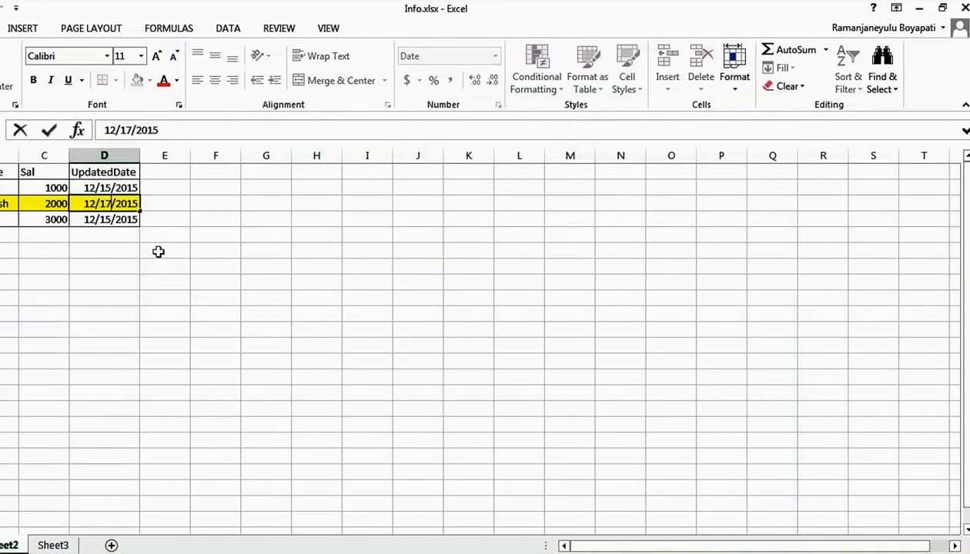
pyautogui.click(301, 245)
pyautogui.hotkey('ctrl', 'w')
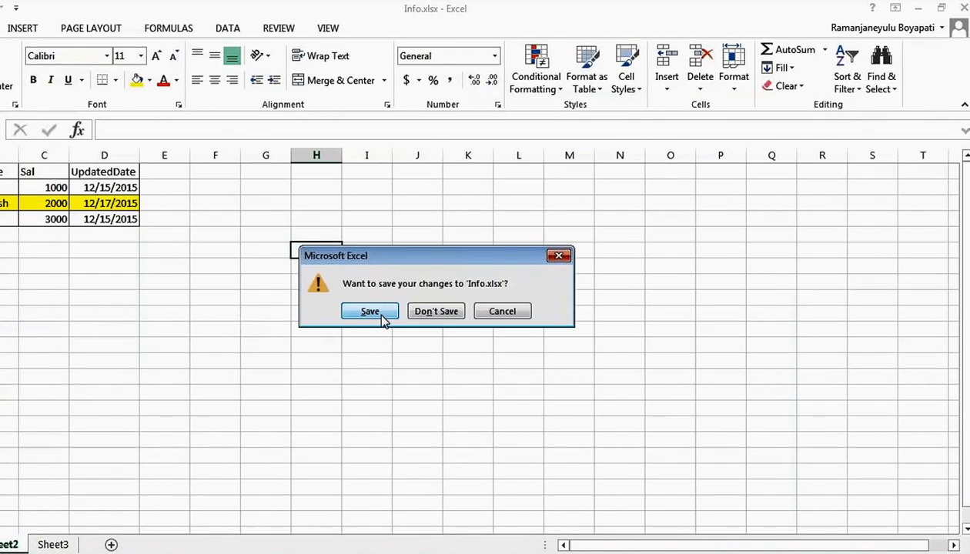
pyautogui.click(369, 312)
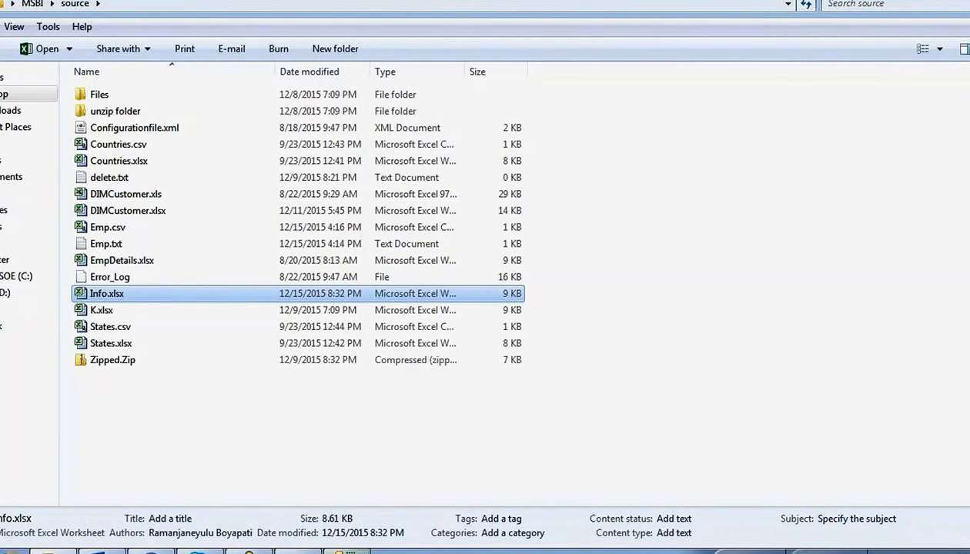
# - Stop the Package2.dtsx debug run so the SSIS designer returns to design mode
pyautogui.click(299, 551)
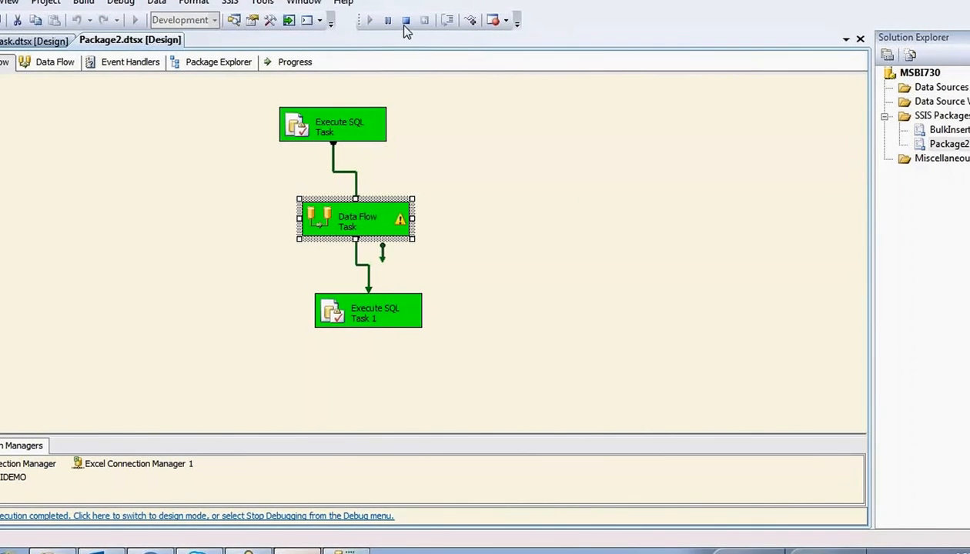
pyautogui.click(406, 23)
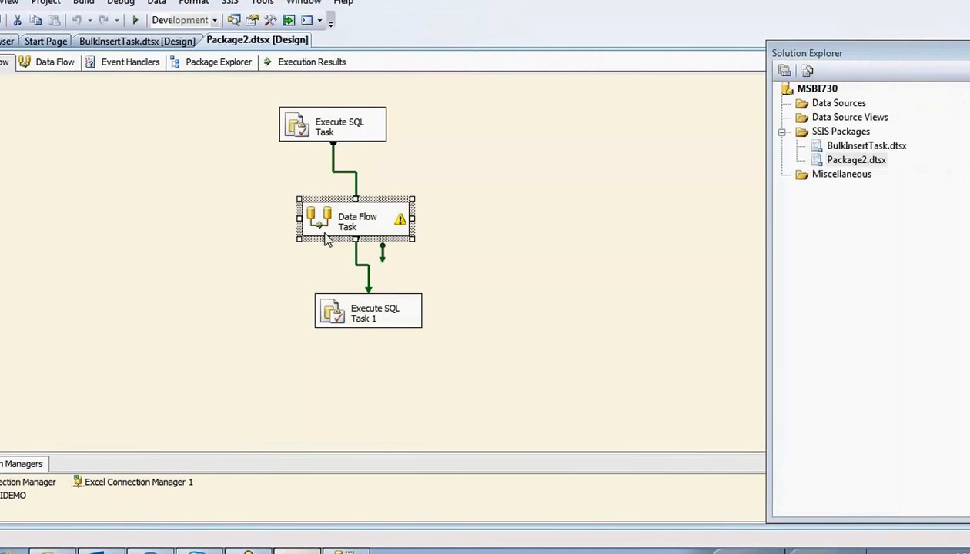
pyautogui.click(52, 551)
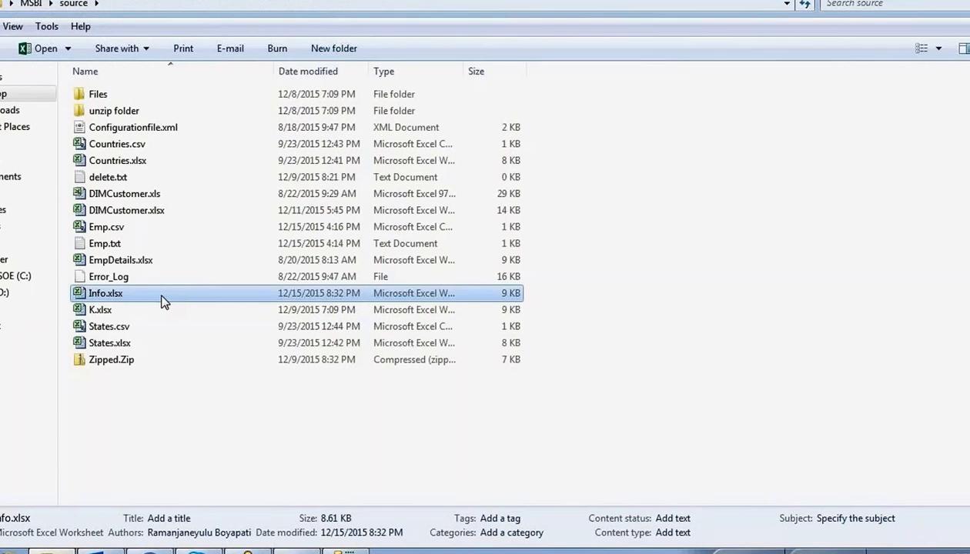
# - Add a kamesh row to Info.xlsx with Sal 5000 and UpdatedDate 12/17/2015
pyautogui.doubleClick(112, 294)
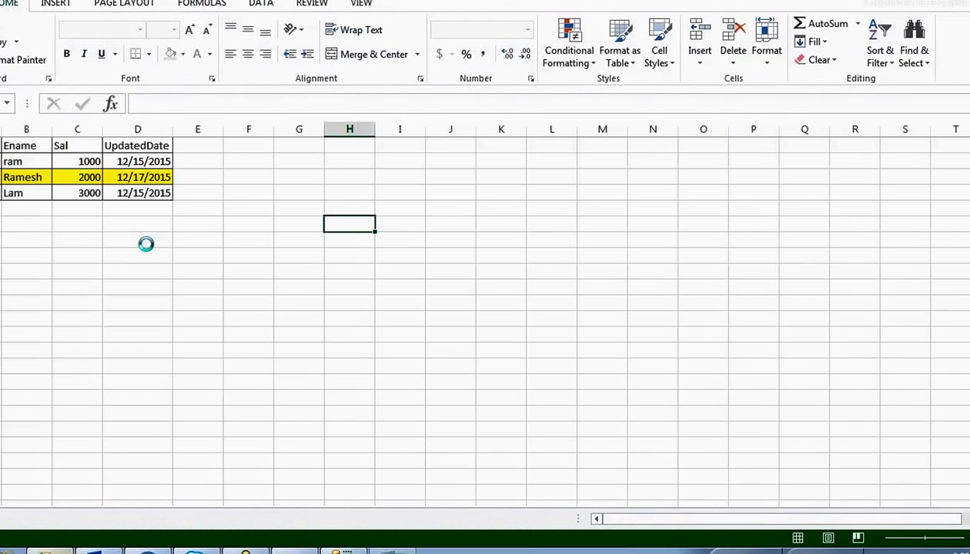
pyautogui.write('400')
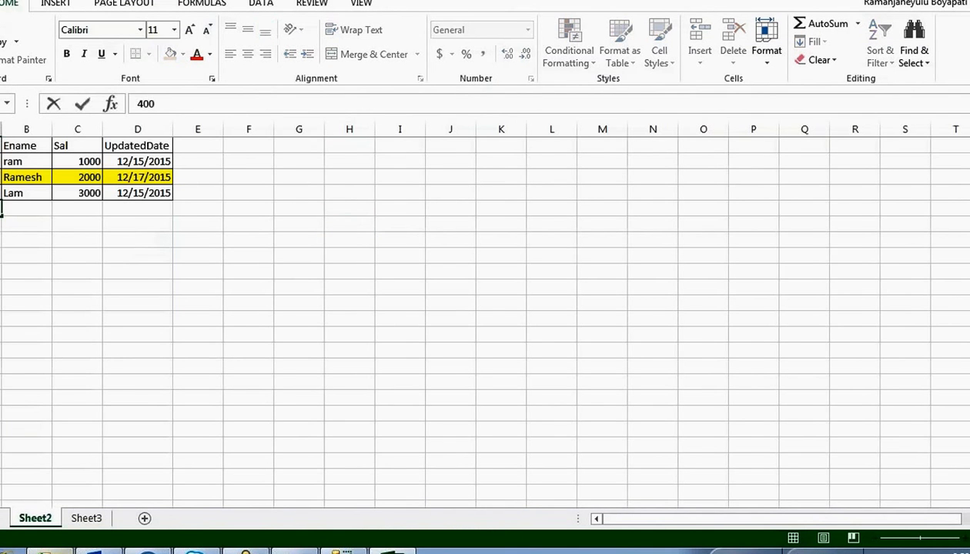
pyautogui.press('Tab')
pyautogui.write('ka')
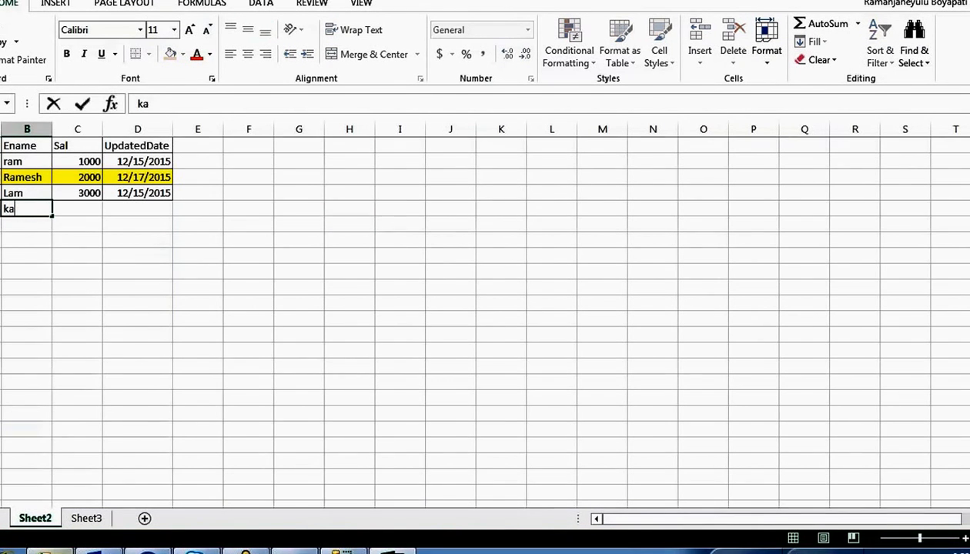
pyautogui.write('mesh')
pyautogui.press('Tab')
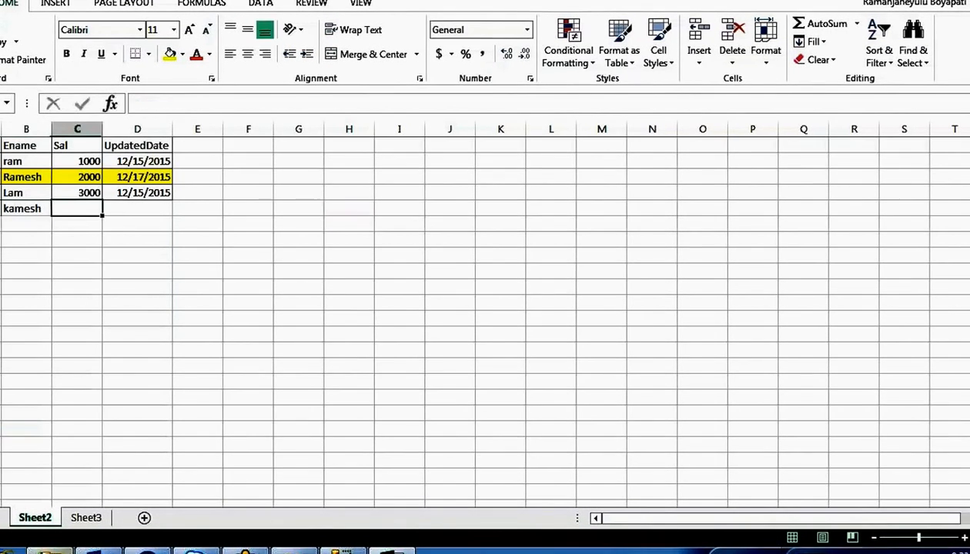
pyautogui.write('5000')
pyautogui.press('Tab')
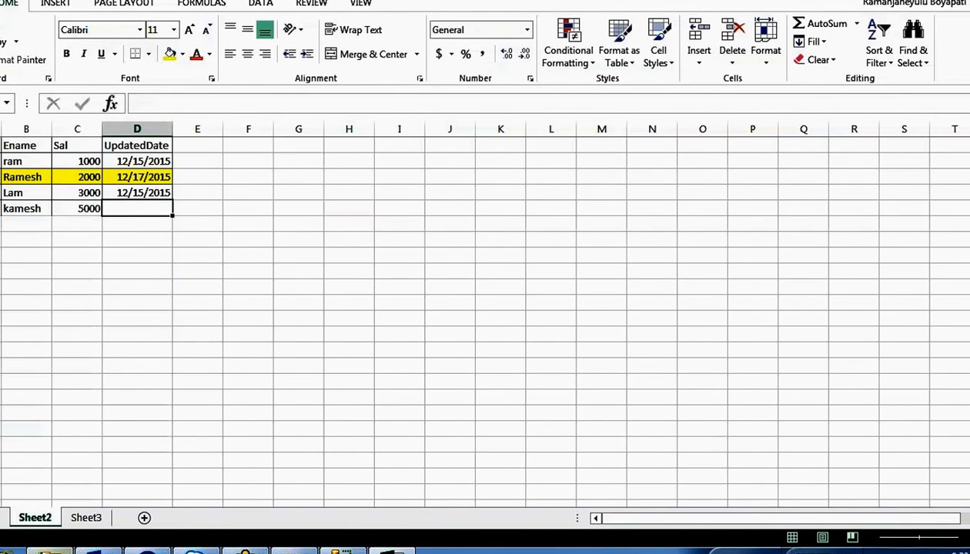
pyautogui.write('12/')
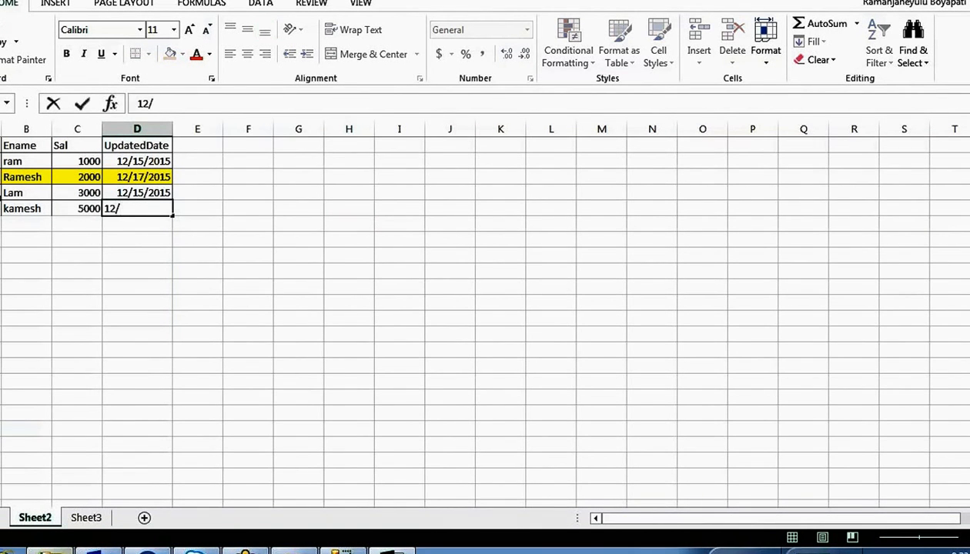
pyautogui.write('17/2015')
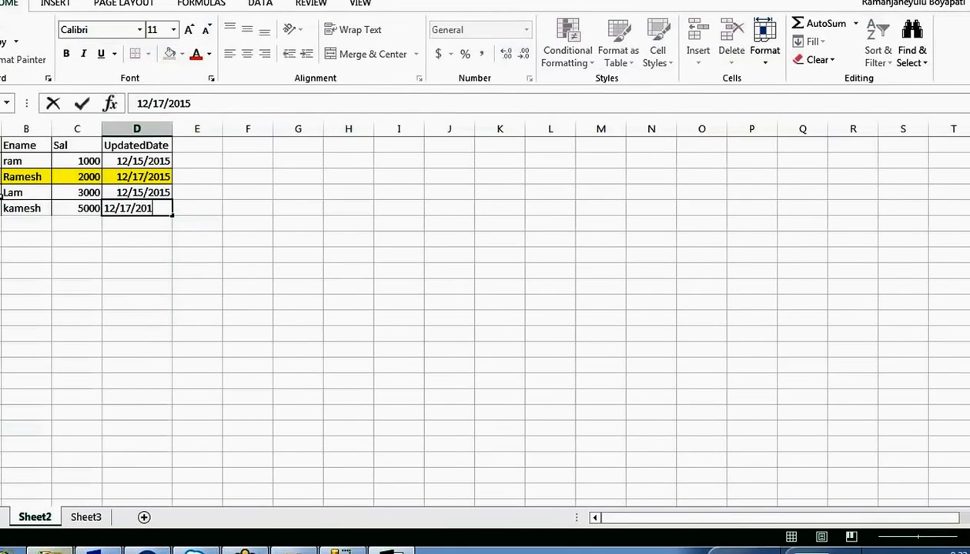
pyautogui.click(251, 301)
# - Review the updated Ramesh row, then save and close Info.xlsx
pyautogui.moveTo(152, 218); pyautogui.dragTo(15, 178)
pyautogui.click(21, 234)
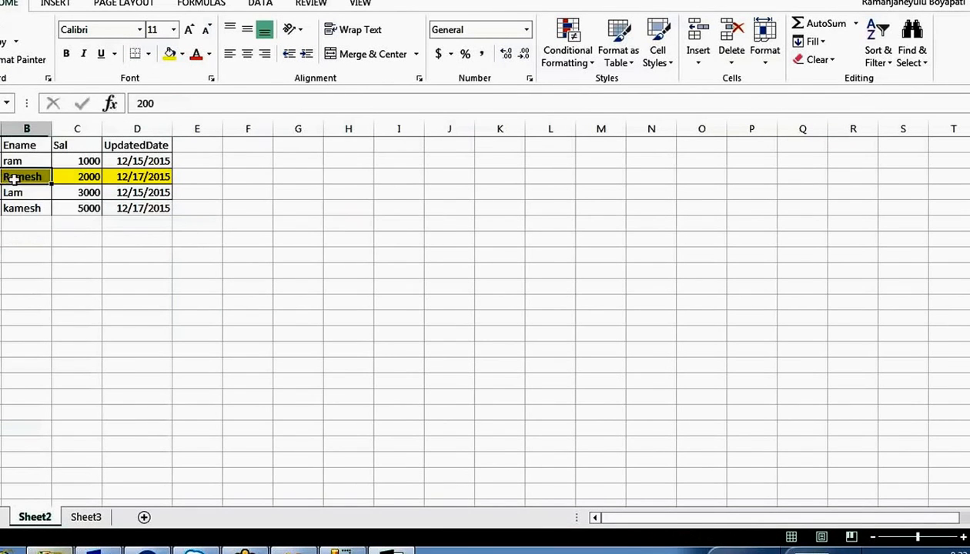
pyautogui.click(18, 177)
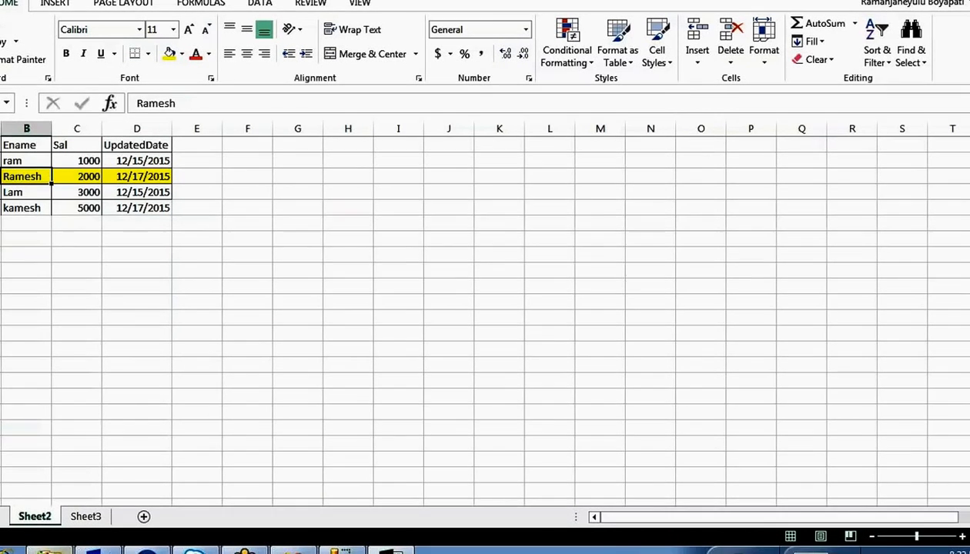
pyautogui.click(969, 0)
pyautogui.click(401, 283)
# - Execute Package2.dtsx again from Solution Explorer in the SSIS designer
pyautogui.click(515, 381)
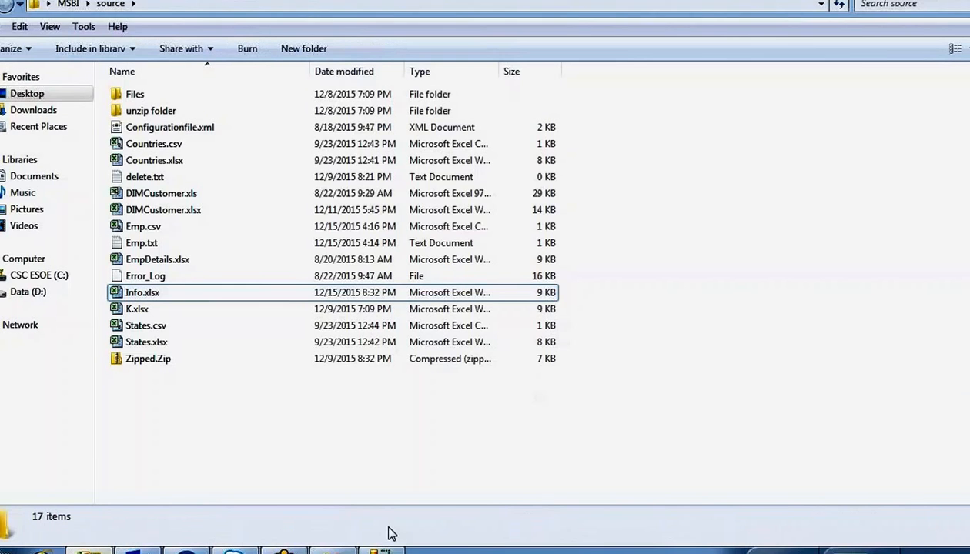
pyautogui.click(381, 551)
pyautogui.click(229, 175)
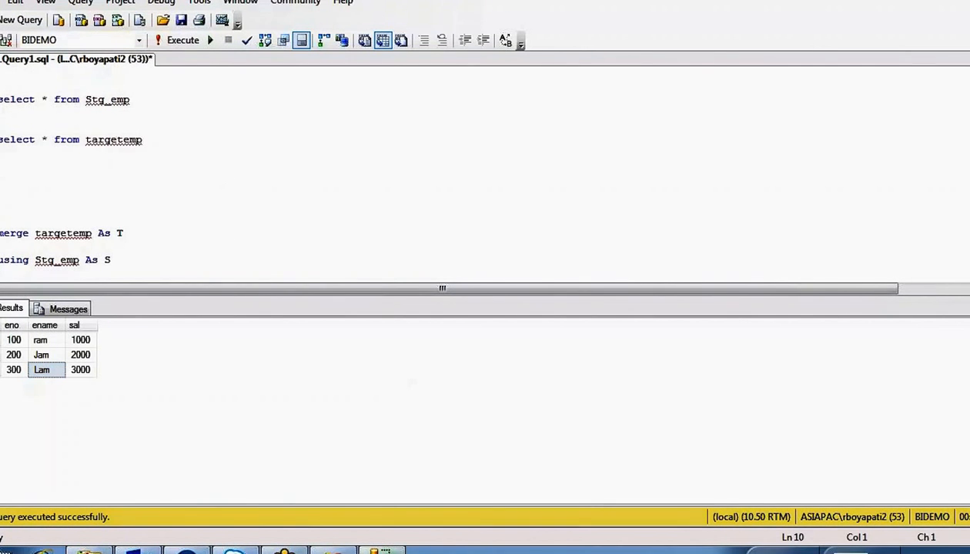
pyautogui.click(333, 552)
pyautogui.click(568, 227)
pyautogui.rightClick(880, 160)
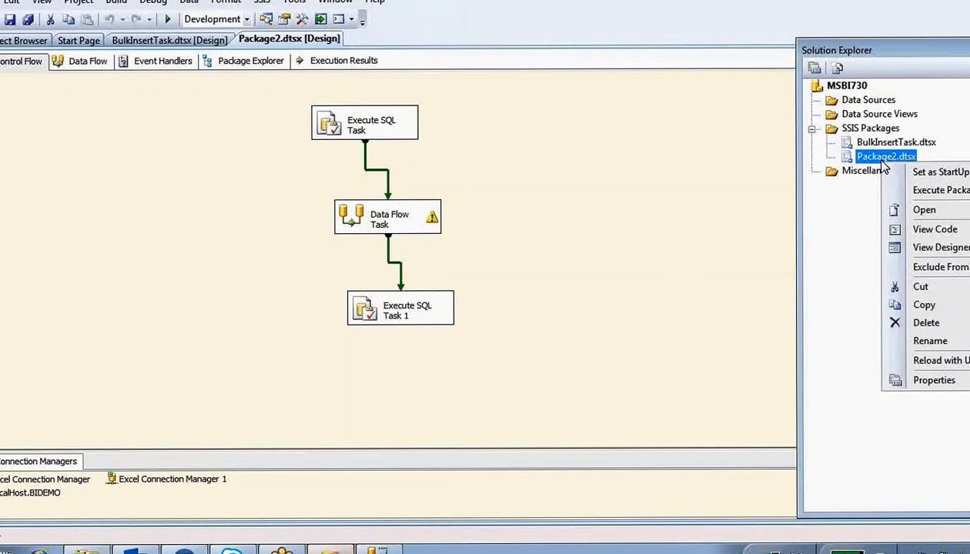
pyautogui.click(919, 190)
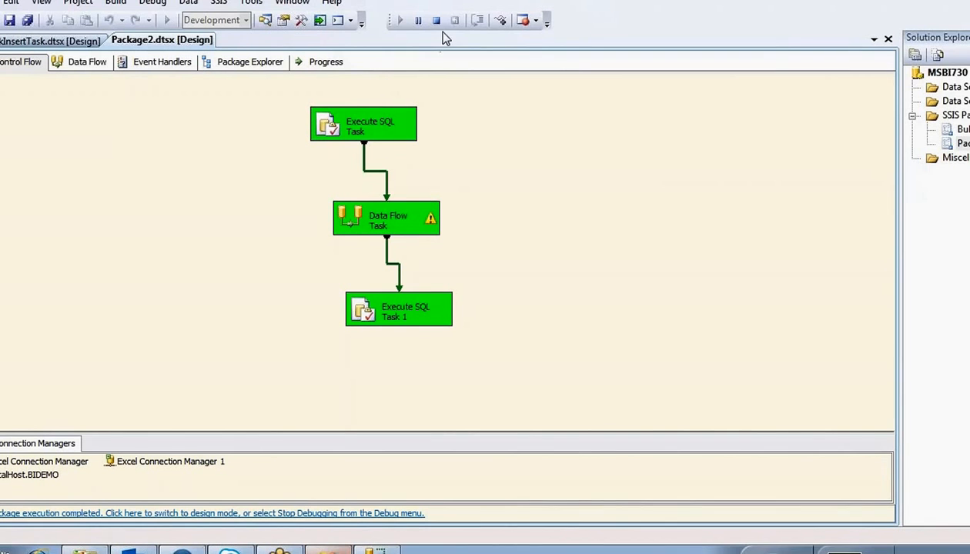
# - Watch the run finish with all three control-flow tasks green
pyautogui.hotkey('ctrl', '2')
pyautogui.moveTo(264, 90)
pyautogui.mouseDown()
pyautogui.moveTo(385, 66)
pyautogui.moveTo(531, 87)
pyautogui.mouseUp()
pyautogui.moveTo(566, 80)
pyautogui.mouseDown()
pyautogui.moveTo(643, 59)
pyautogui.moveTo(647, 95)
pyautogui.moveTo(728, 85)
pyautogui.moveTo(801, 96)
pyautogui.mouseUp()
pyautogui.moveTo(328, 188)
pyautogui.mouseDown()
pyautogui.moveTo(323, 246)
pyautogui.moveTo(451, 185)
pyautogui.mouseUp()
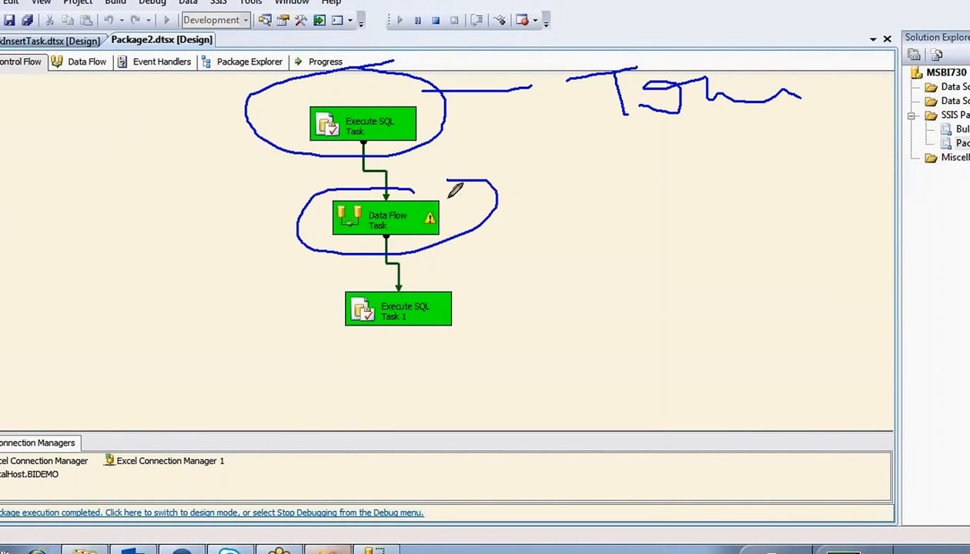
pyautogui.moveTo(445, 275)
pyautogui.mouseDown()
pyautogui.moveTo(388, 270)
pyautogui.moveTo(499, 291)
pyautogui.moveTo(418, 267)
pyautogui.mouseUp()
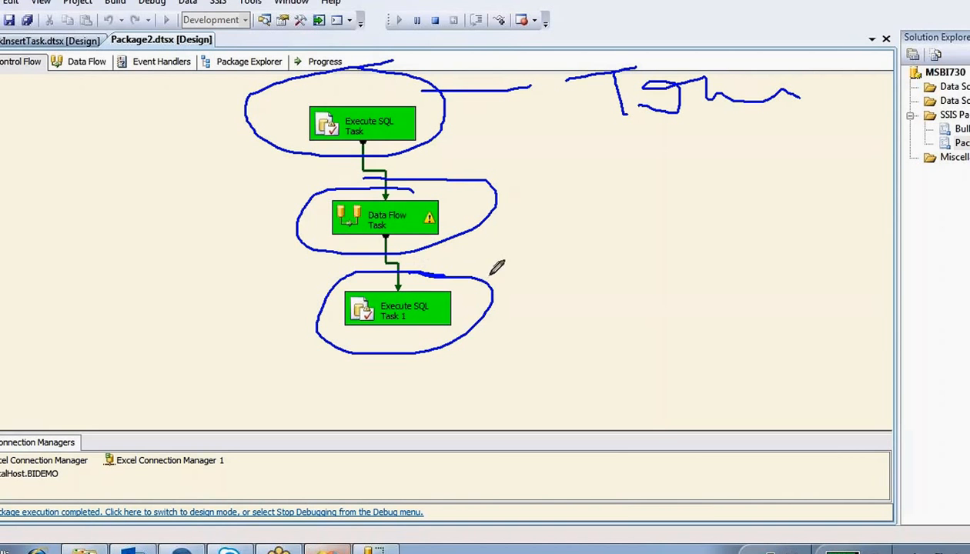
pyautogui.click(522, 279)
pyautogui.click(563, 23)
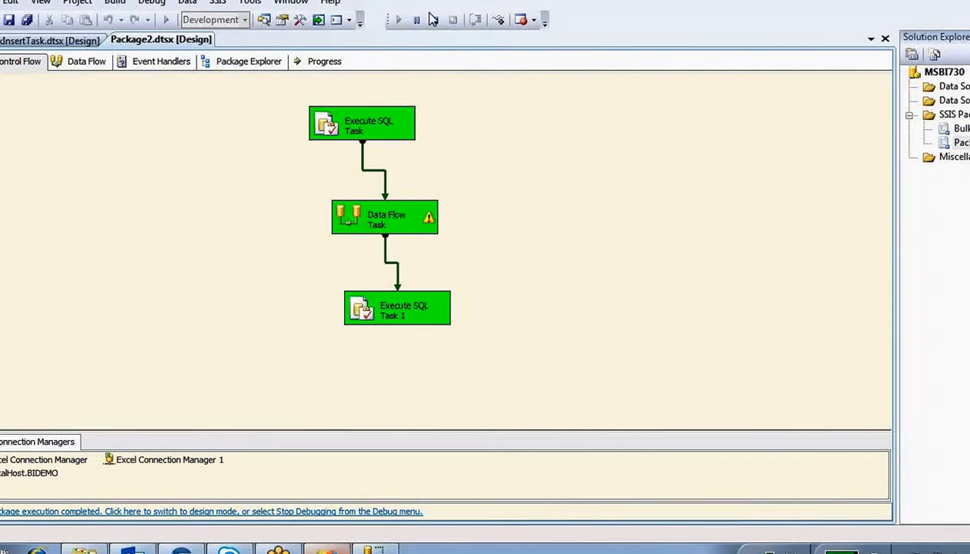
# - Rerun the Stg_emp query in SSMS and review the staged rows with their dates
pyautogui.click(371, 546)
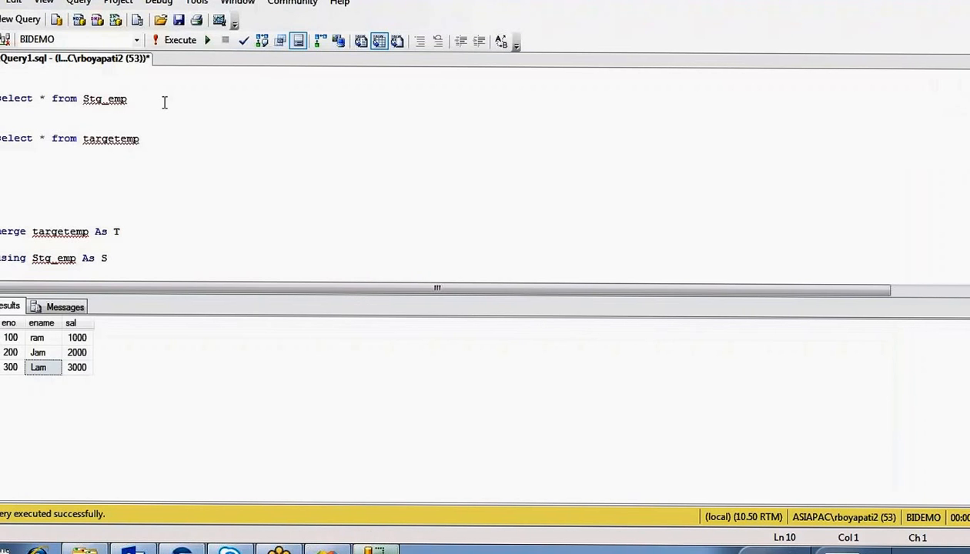
pyautogui.moveTo(162, 99); pyautogui.dragTo(148, 74)
pyautogui.press('F5')
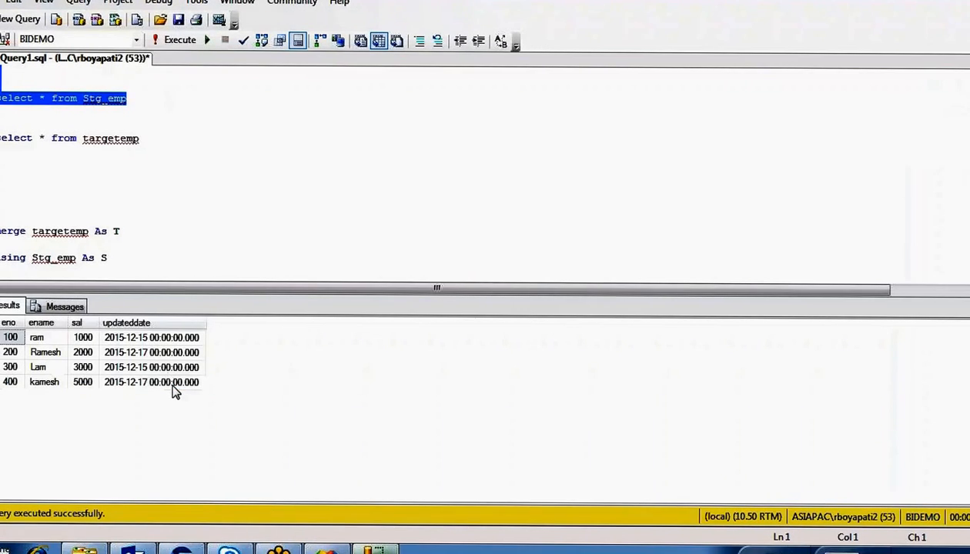
pyautogui.moveTo(174, 390); pyautogui.dragTo(2, 335)
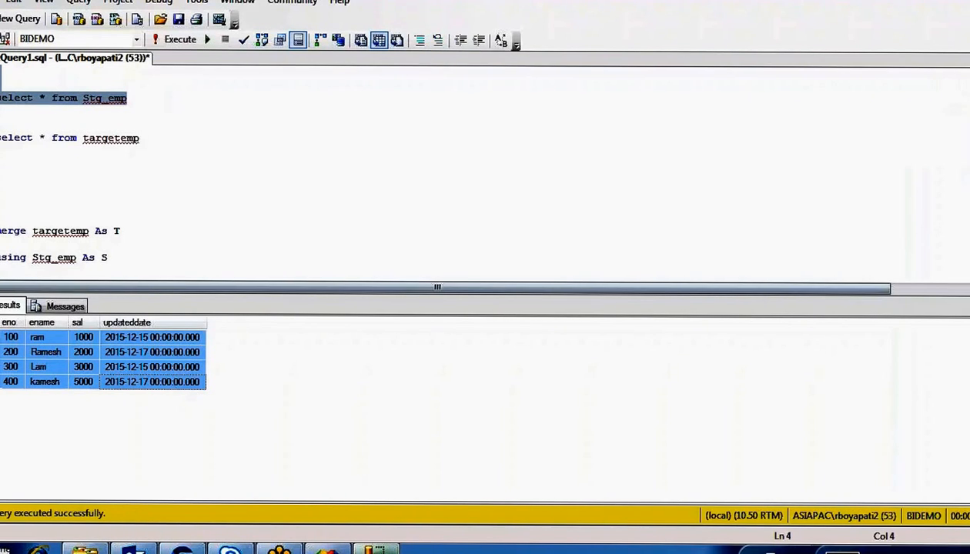
# - Rerun the targetemp query, confirming updated Ramesh and newly inserted kamesh 5000
pyautogui.moveTo(165, 140); pyautogui.dragTo(1, 138)
pyautogui.press('F5')
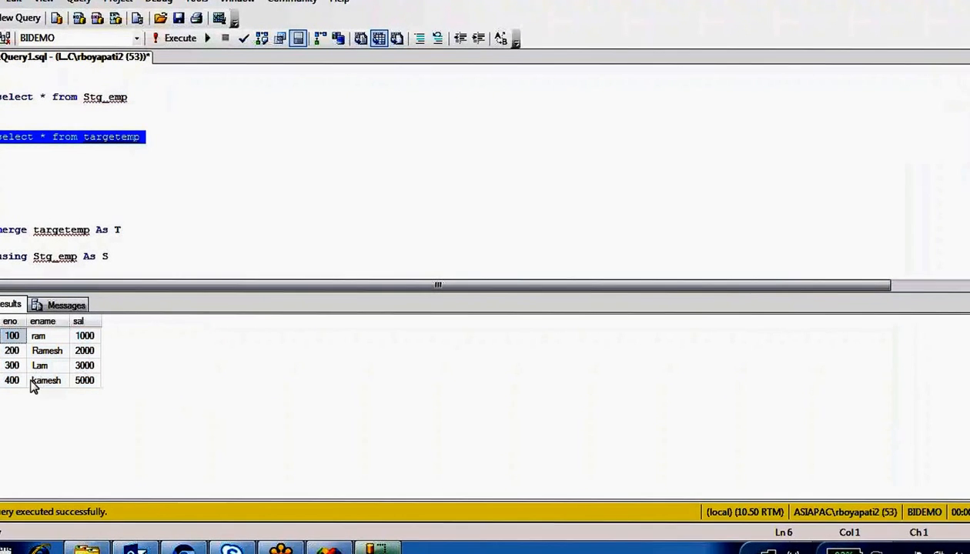
pyautogui.moveTo(14, 380); pyautogui.dragTo(60, 385)
pyautogui.click(16, 351)
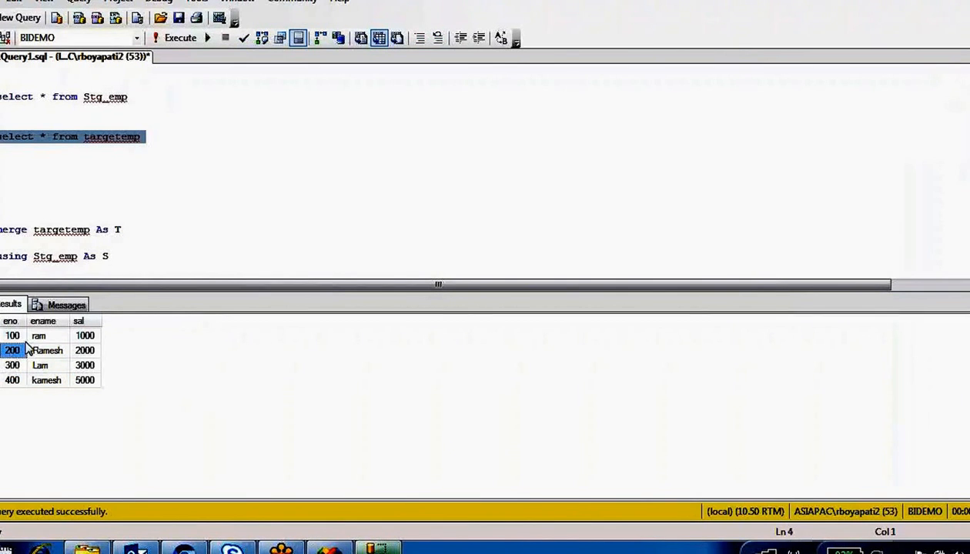
pyautogui.click(47, 351)
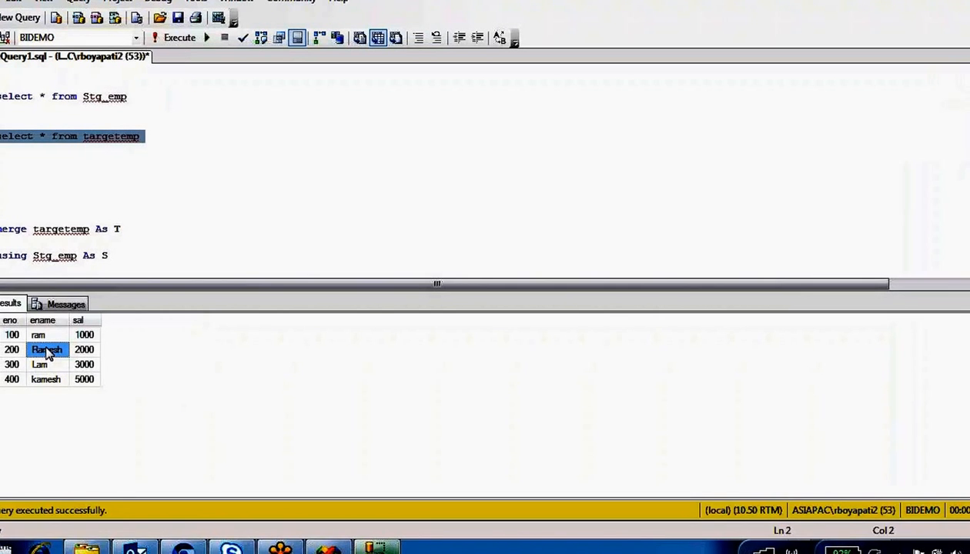
pyautogui.doubleClick(101, 98)
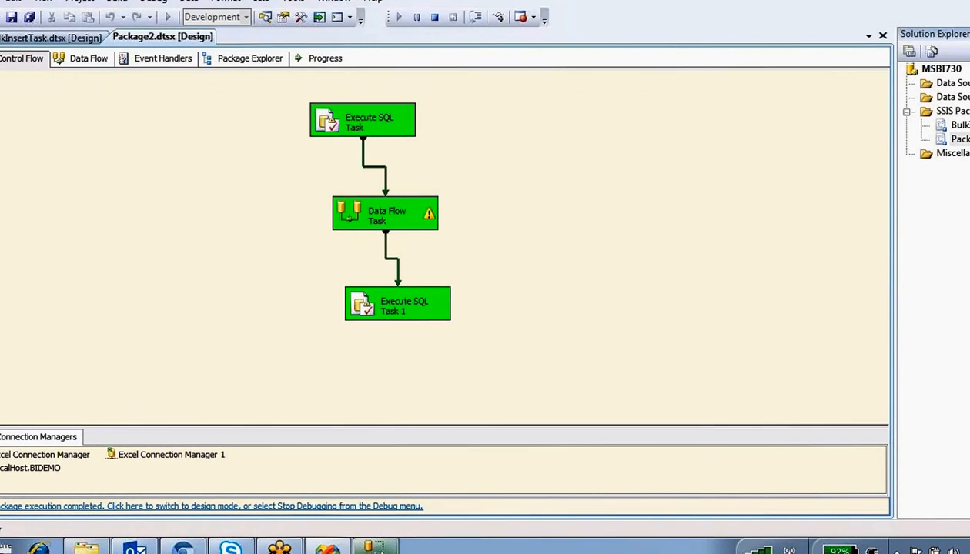
# - Open Execute SQL Task 1's SQLStatement and review the MERGE using Stg_emp as its source
pyautogui.doubleClick(378, 308)
pyautogui.click(693, 286)
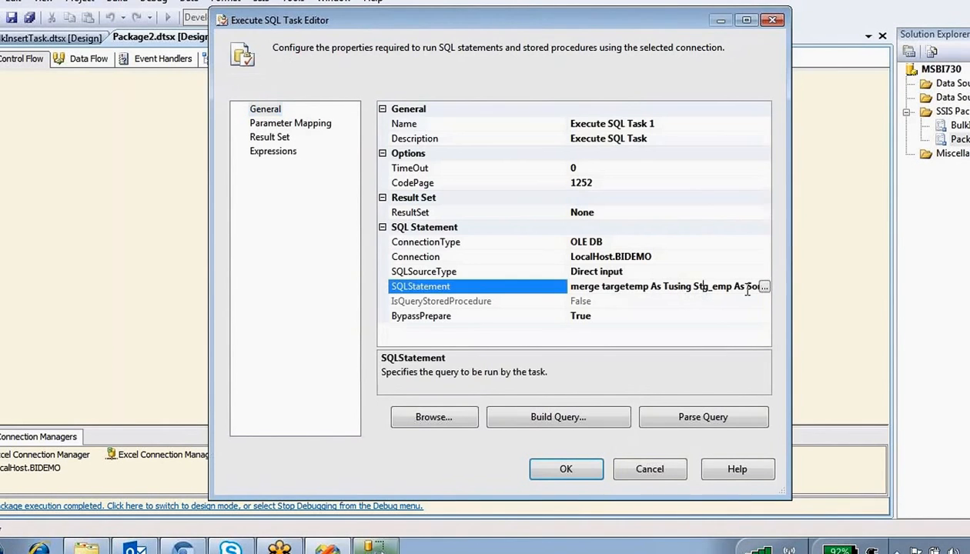
pyautogui.click(762, 286)
pyautogui.click(451, 208)
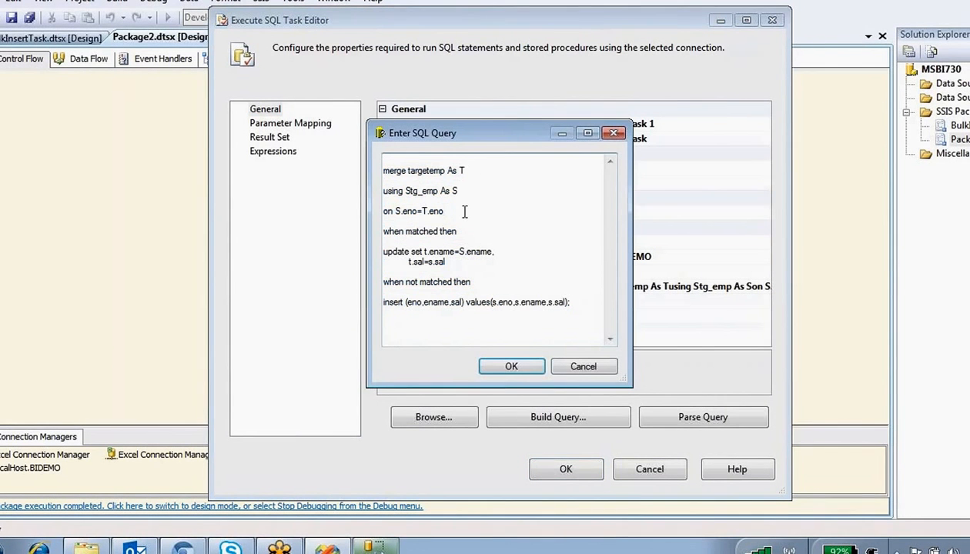
pyautogui.moveTo(438, 190); pyautogui.dragTo(410, 190)
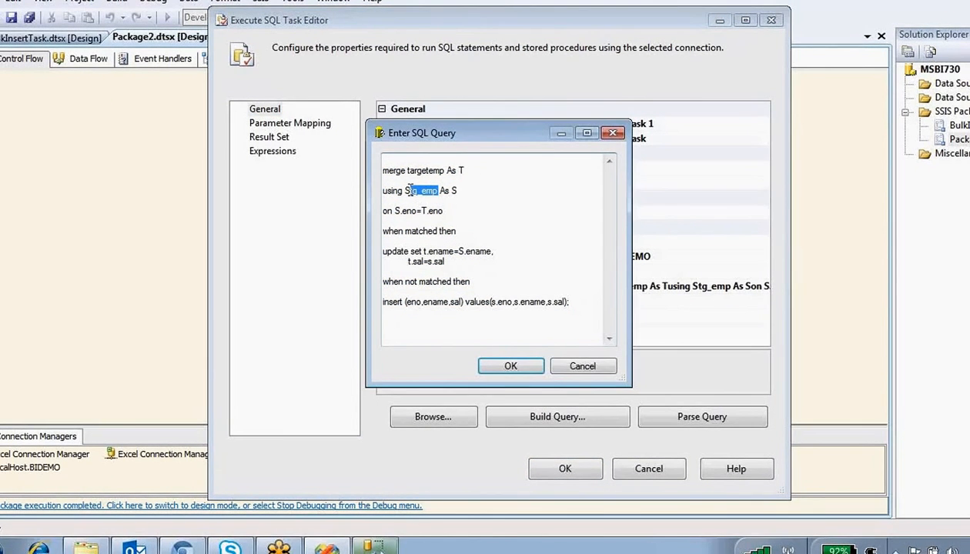
# - Close the query and task editors without changes, then stop debugging
pyautogui.click(588, 366)
pyautogui.click(650, 465)
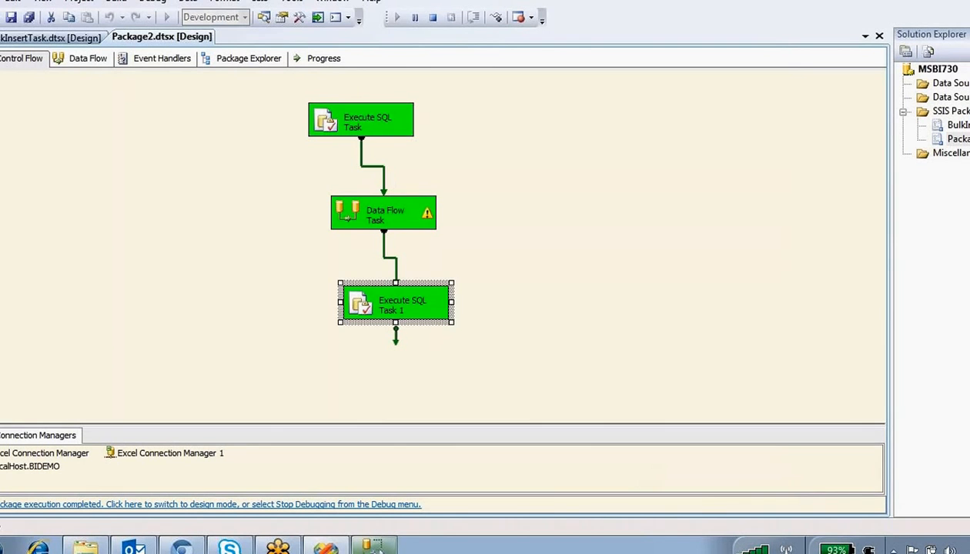
pyautogui.click(432, 18)
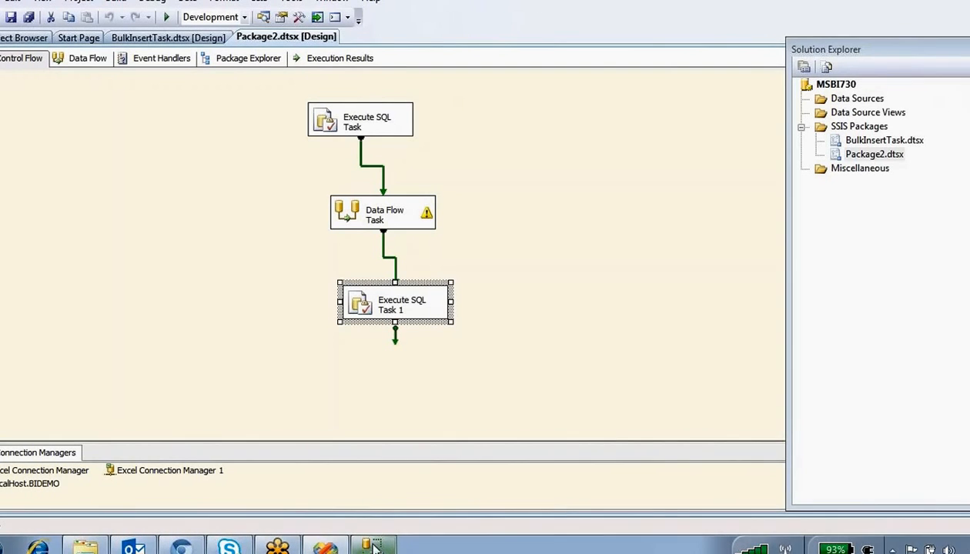
pyautogui.click(326, 547)
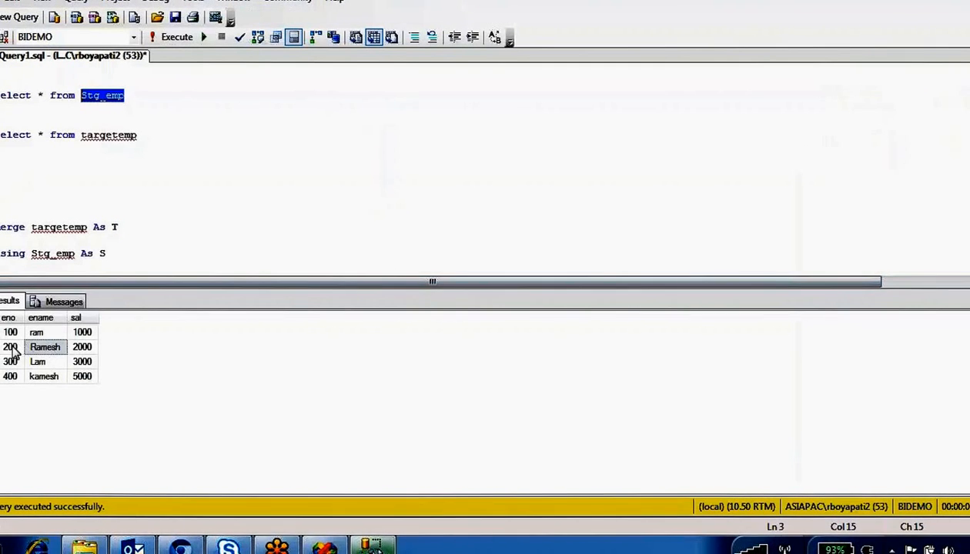
pyautogui.click(12, 348)
pyautogui.click(46, 348)
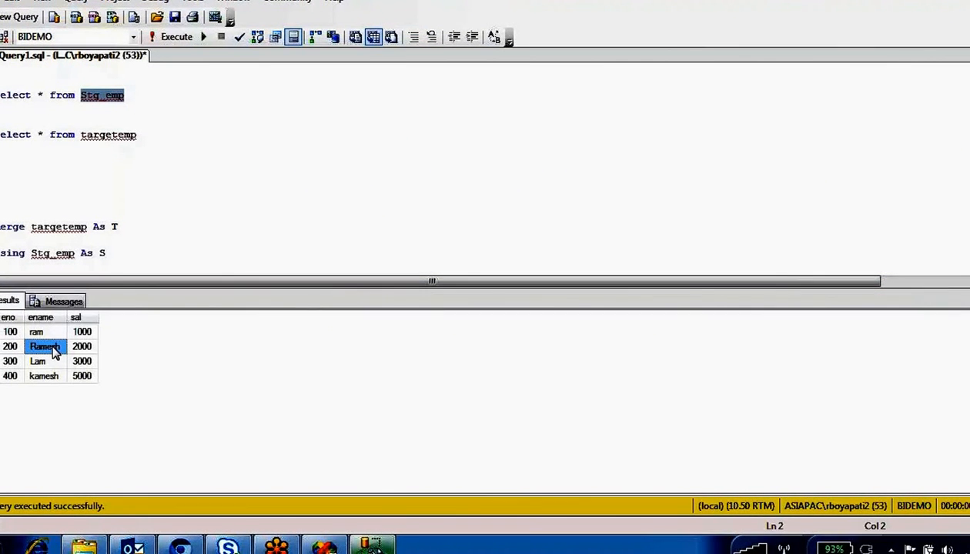
pyautogui.click(4, 346)
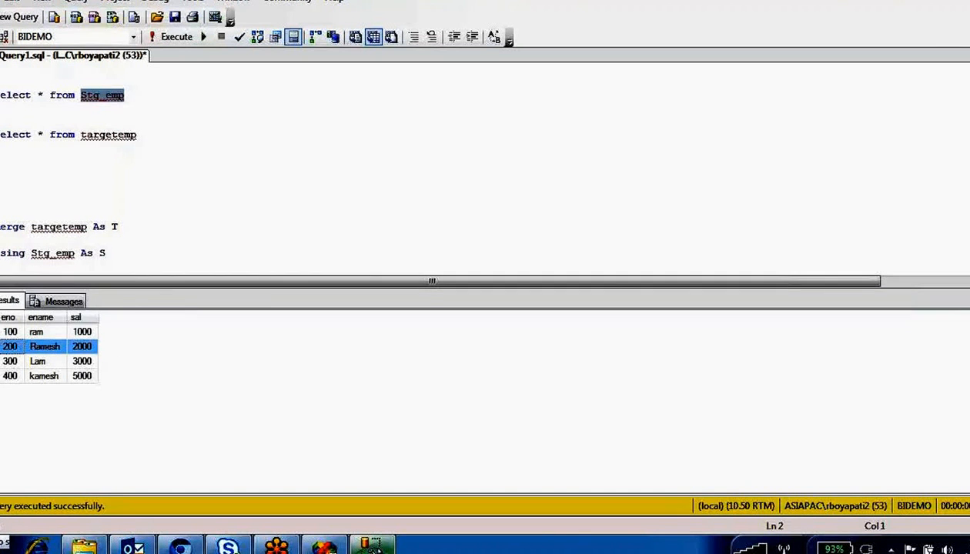
pyautogui.click(45, 348)
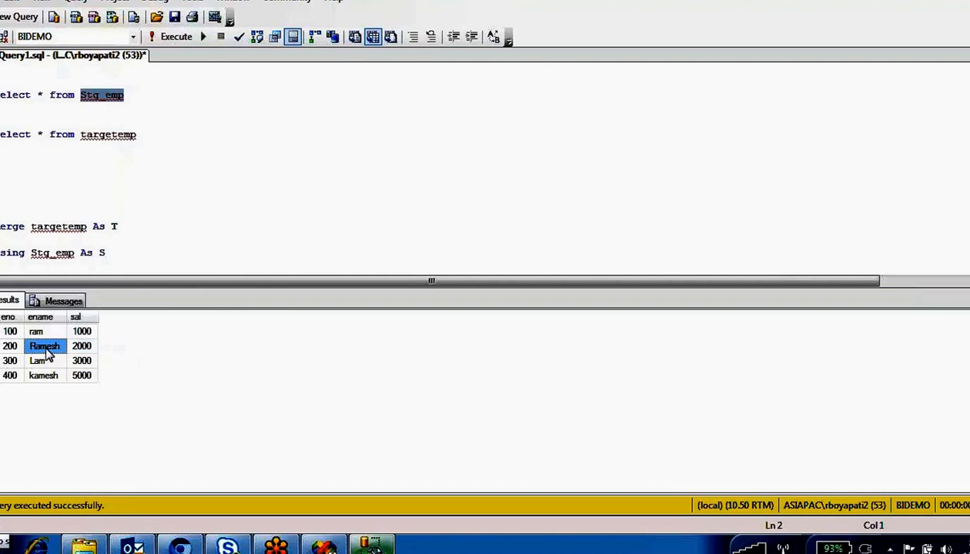
pyautogui.click(84, 348)
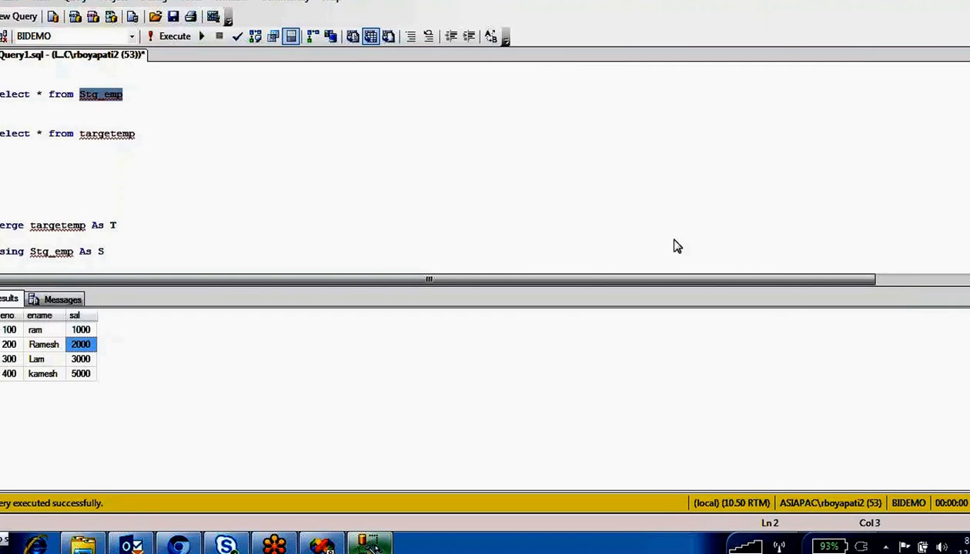
pyautogui.click(605, 324)
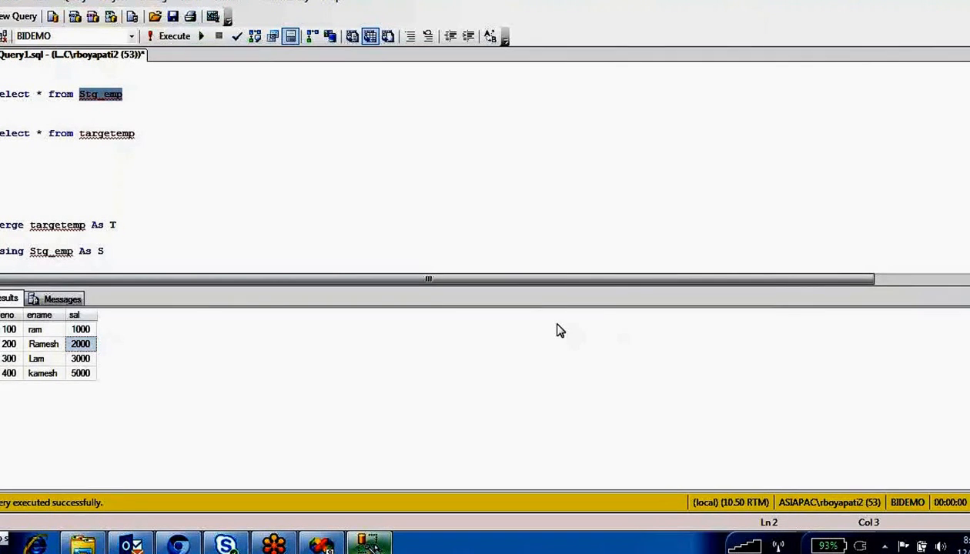